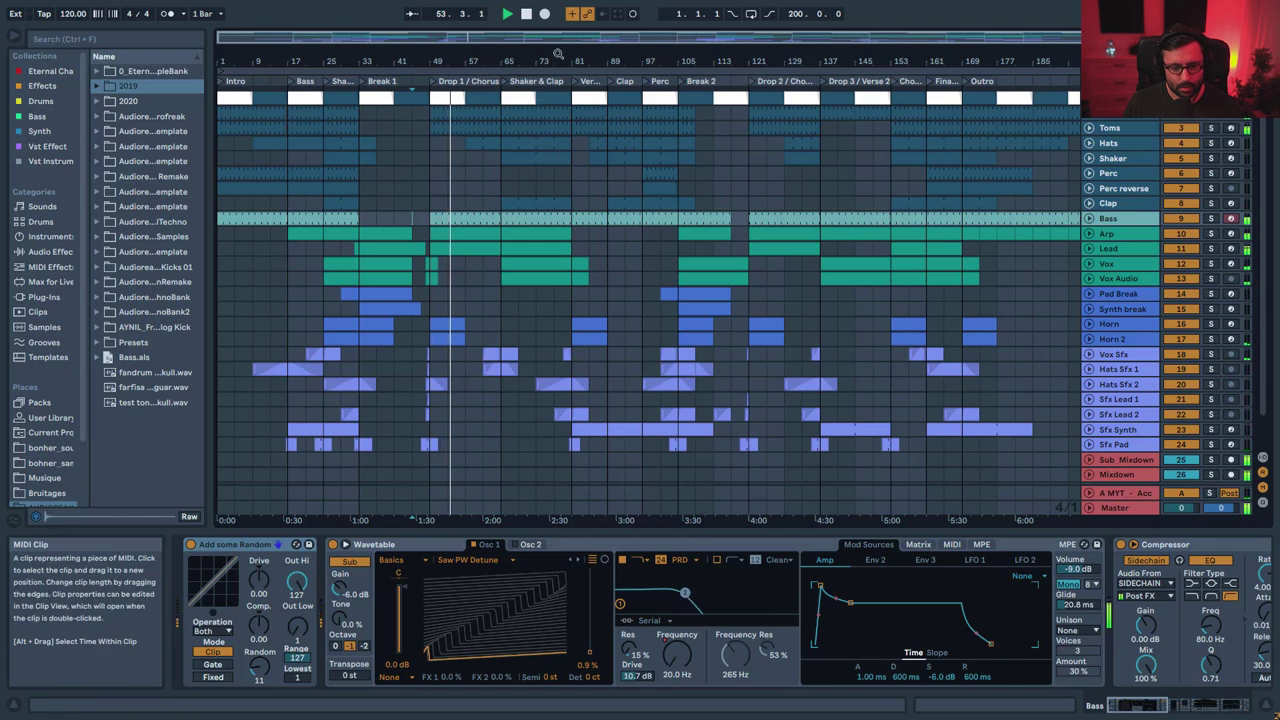
- Unfold the SIDECHAIN track, examine its repeating audio hits around bar 73, and fold the track again
left_click_drag(558, 38, 468, 38)
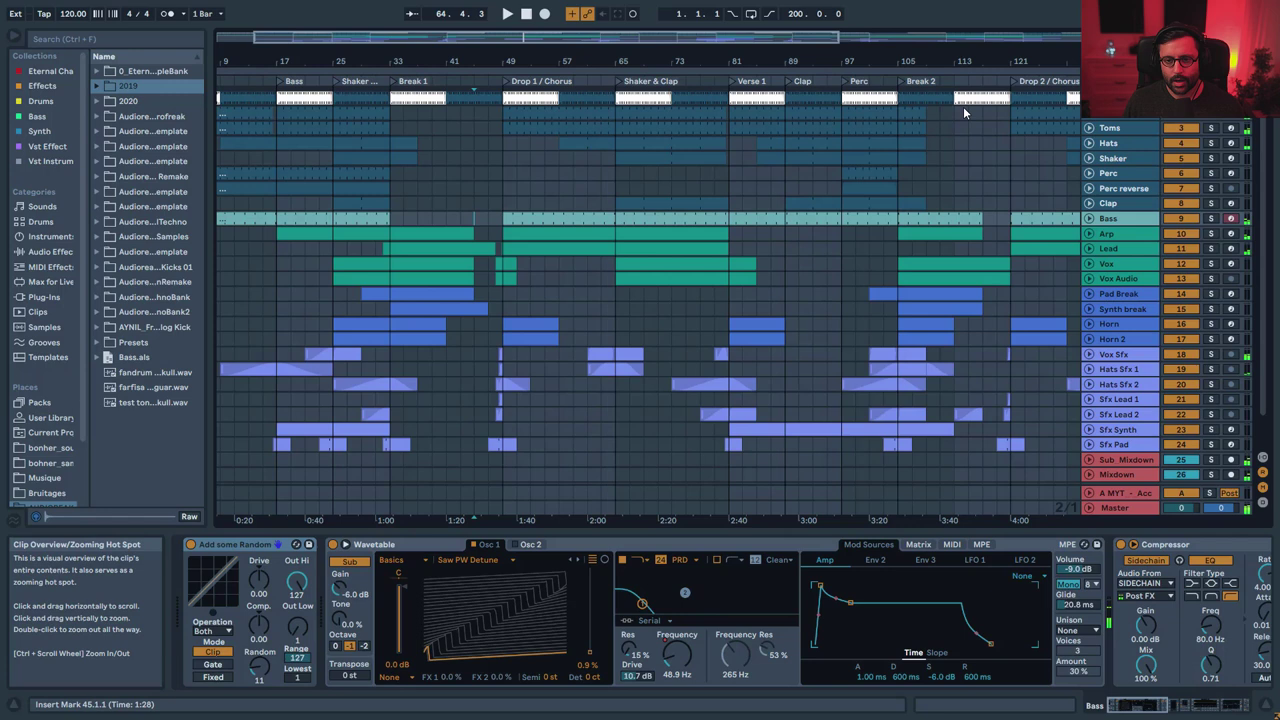
left_click(1115, 98)
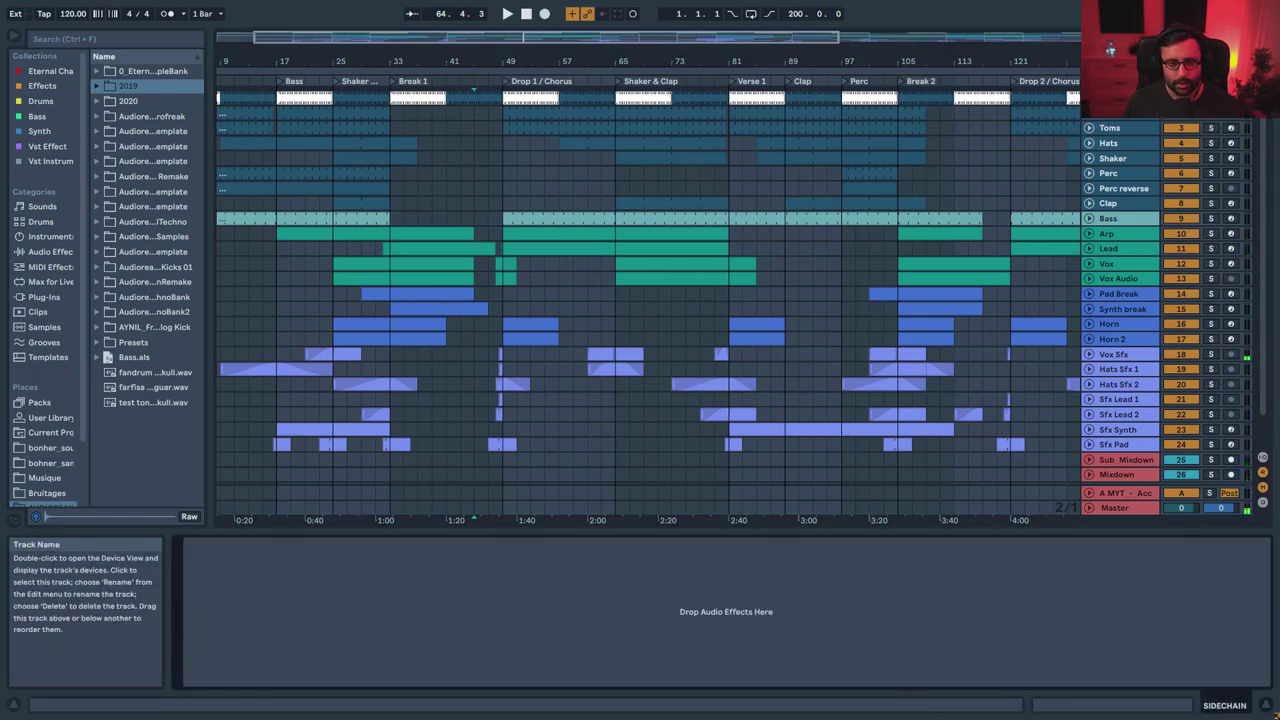
left_click(1089, 98)
left_click(628, 97)
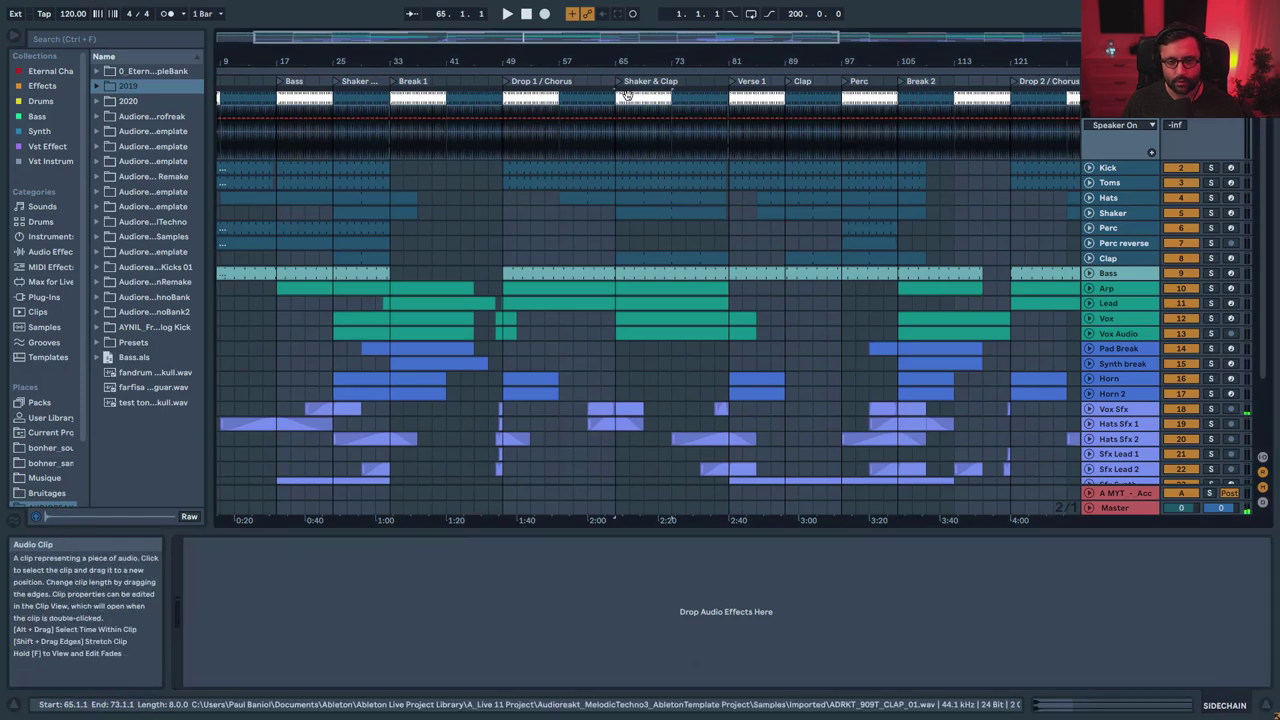
left_click_drag(612, 38, 566, 162)
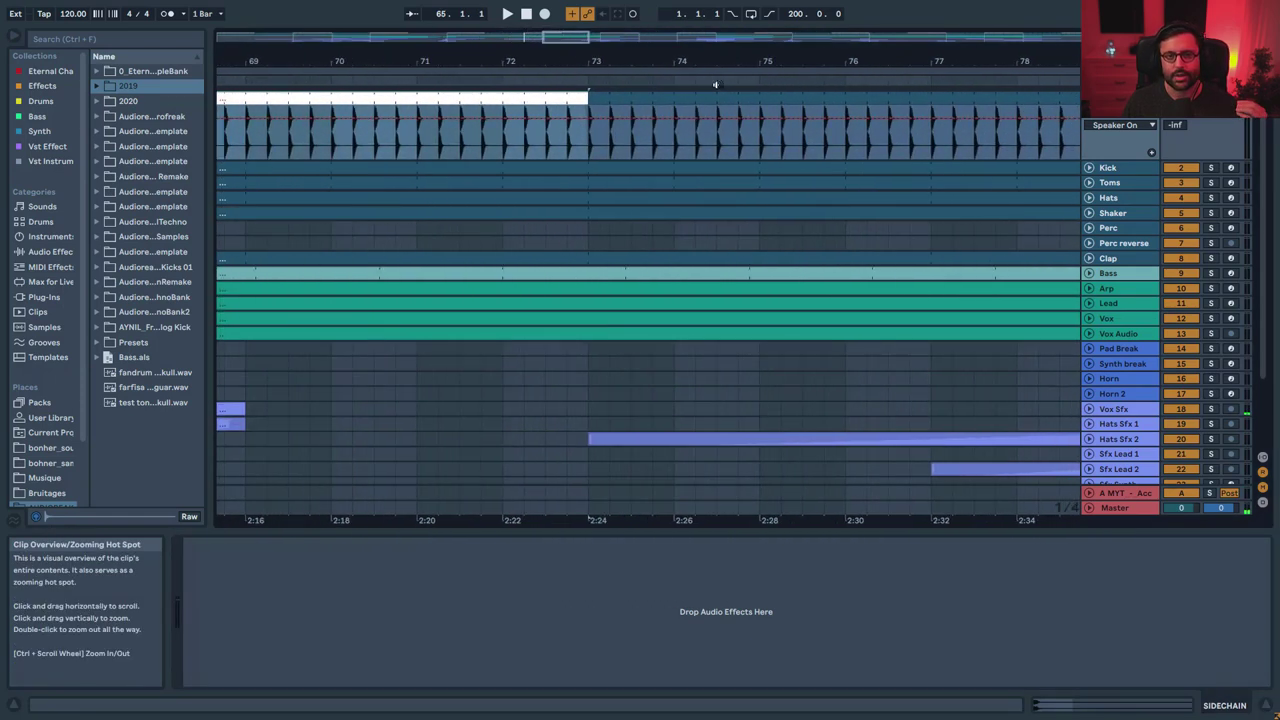
left_click_drag(573, 41, 573, 3)
left_click(1089, 98)
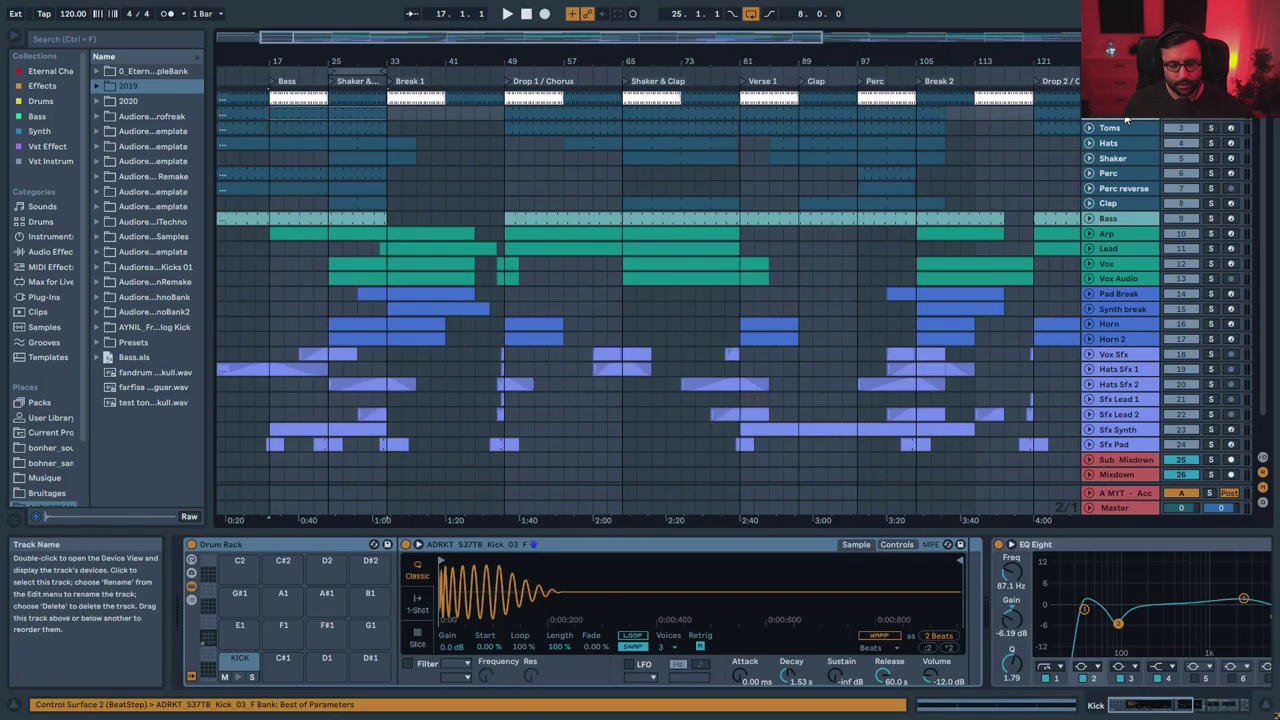
- Listen to the soloed Kick track from bar 17 and locate its drum sample in the browser through Hot-Swap
key("space")
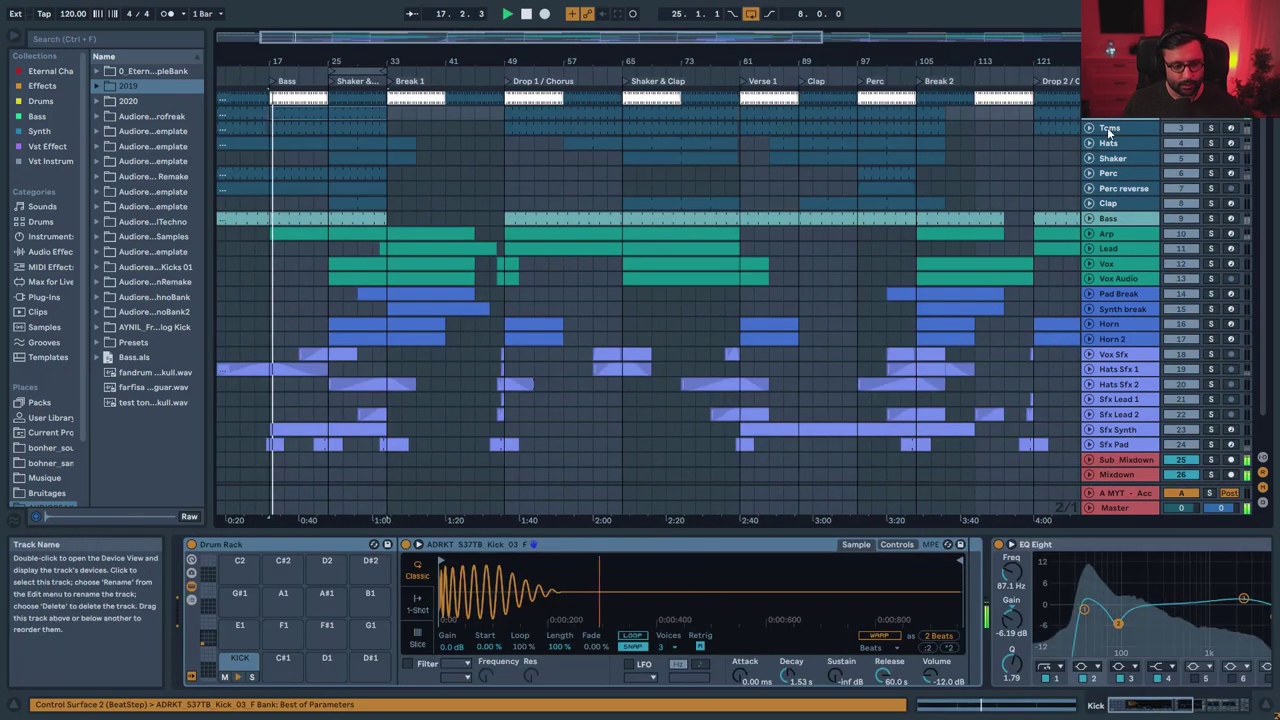
key("space")
left_click(956, 620)
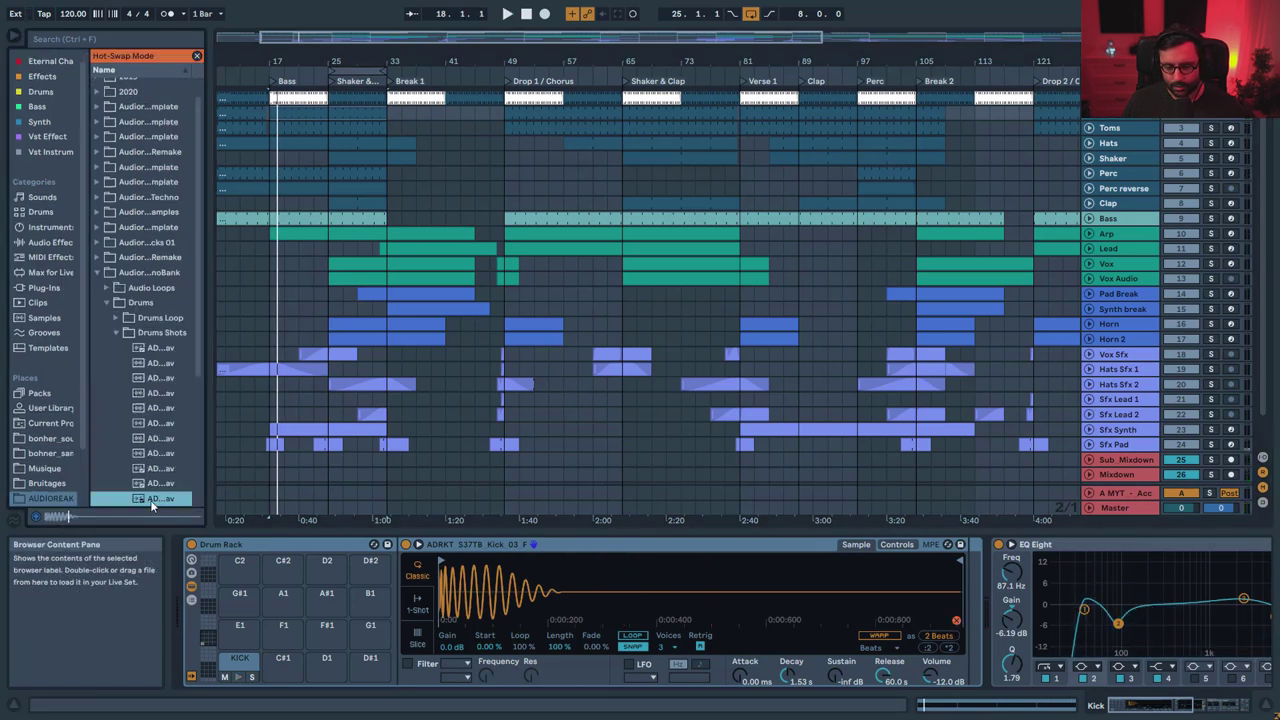
- Listen to the kick with its EQ Eight bypassed and reactivate the EQ
key("space")
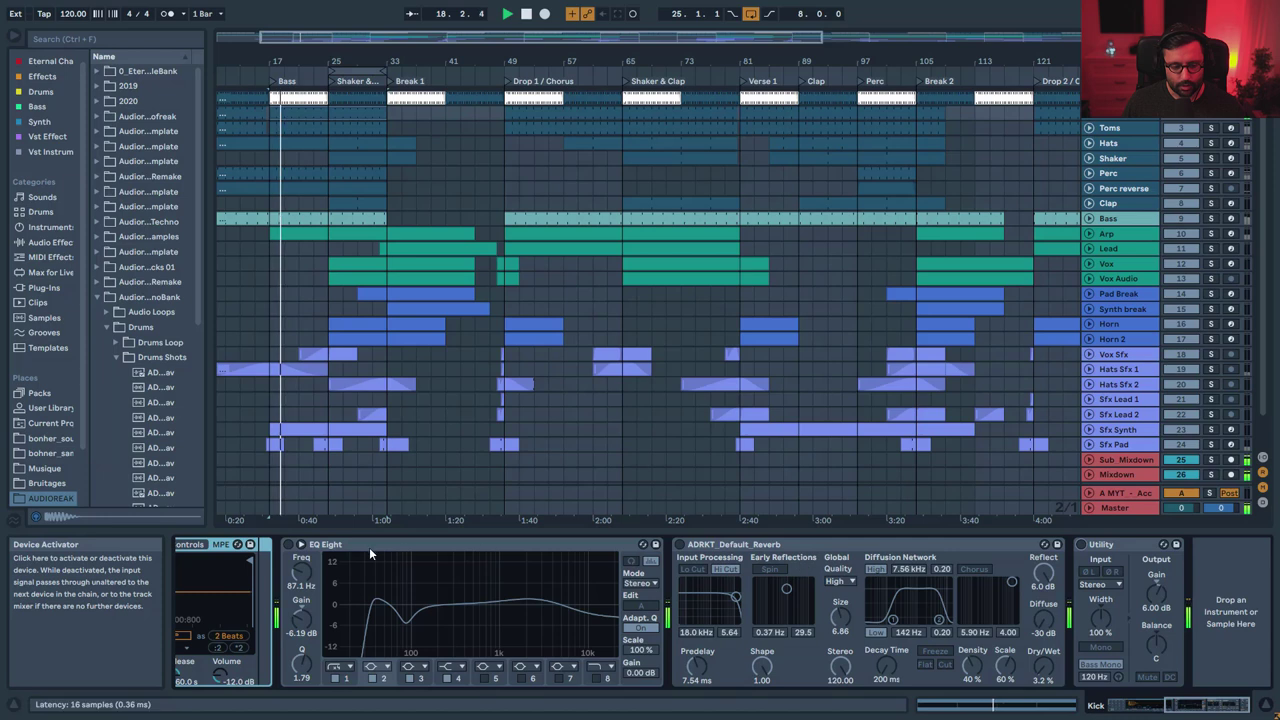
left_click(287, 544)
key("space")
- Compare the kick with and without EQ Eight band 1, leaving the band on
left_click(347, 678)
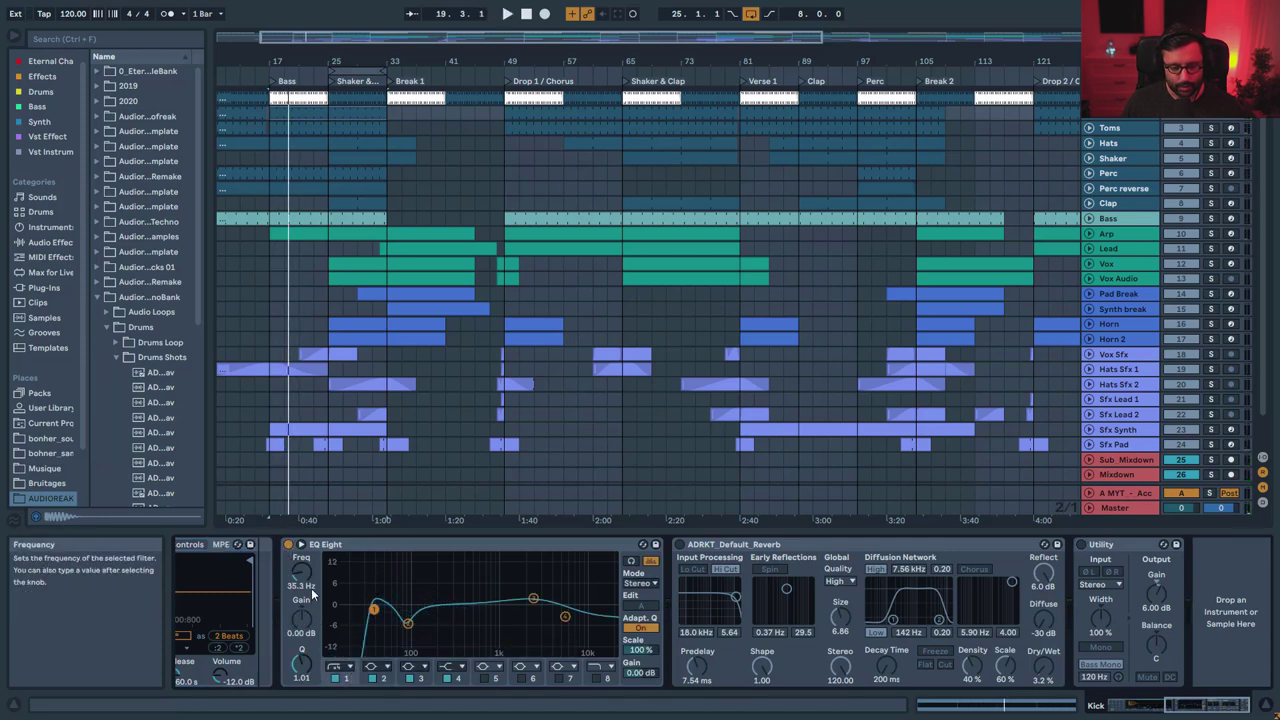
key("space")
left_click(335, 679)
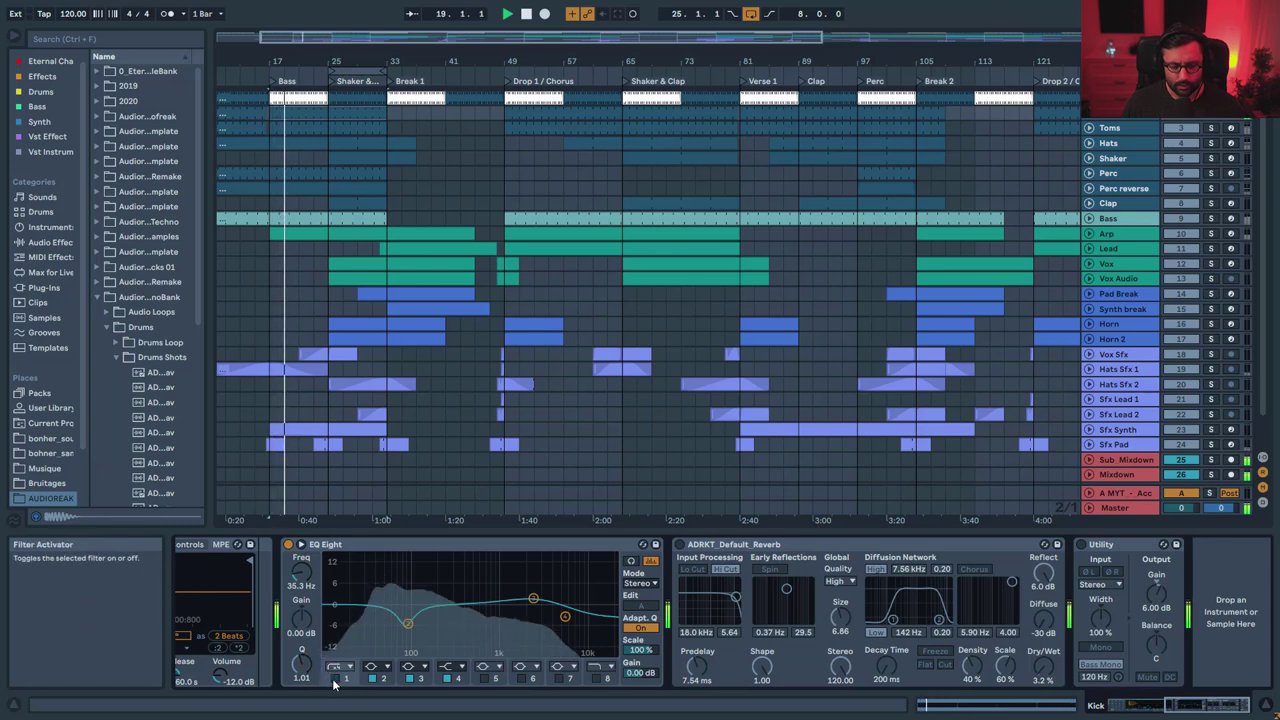
left_click(335, 679)
key("space")
- Compare the kick with and without EQ Eight band 2, leaving the band on
left_click(376, 682)
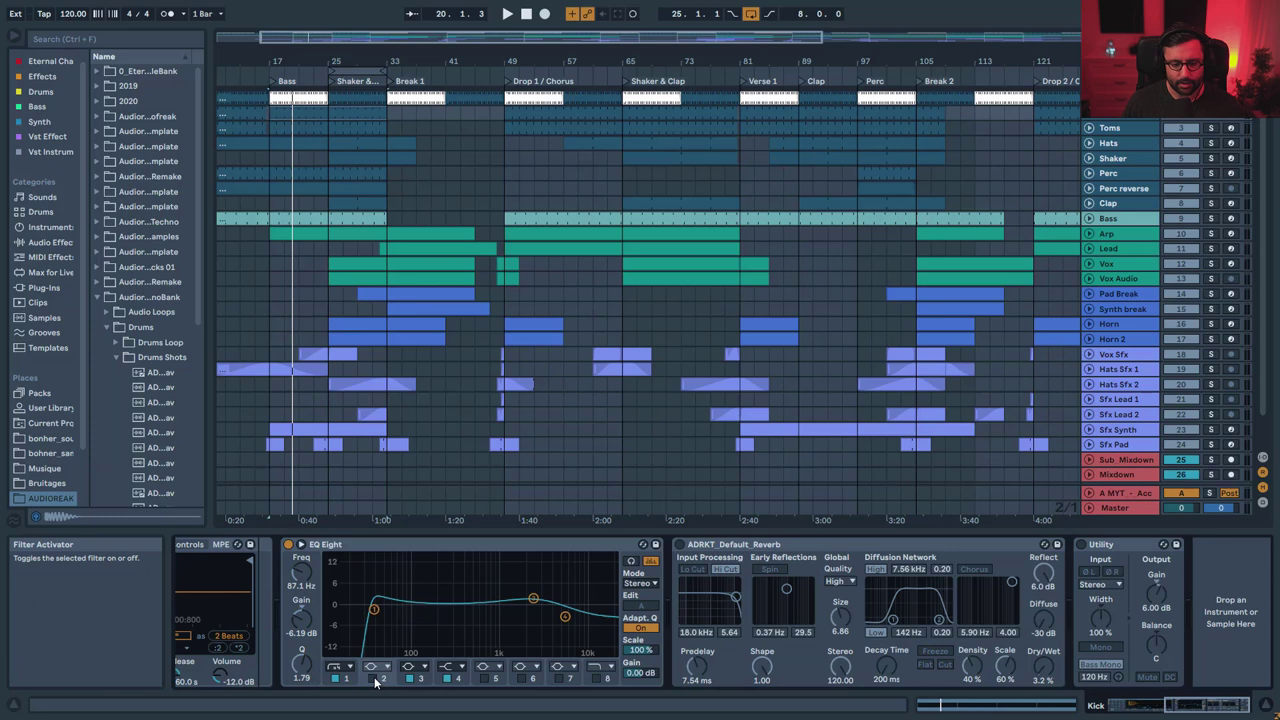
key("space")
left_click(376, 680)
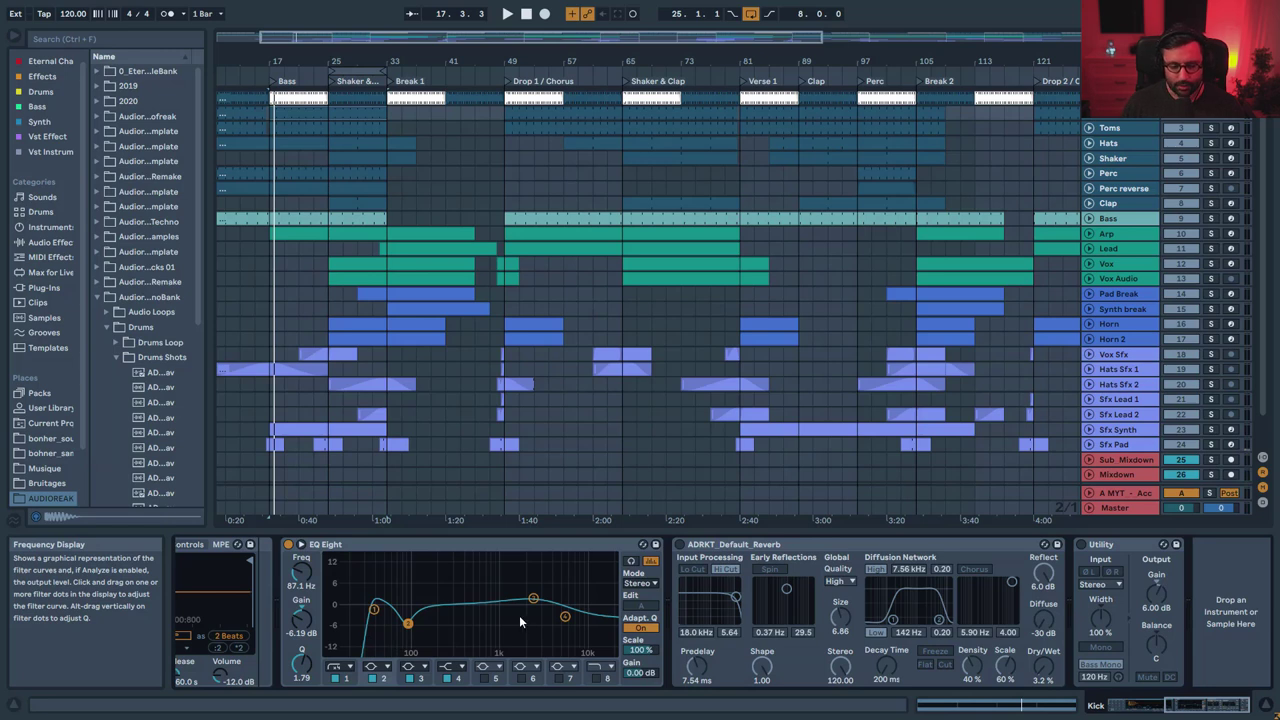
- Switch EQ Eight bands 3 and 4 off and back on in turn to hear each one's effect on the kick
left_click(410, 679)
left_click(408, 679)
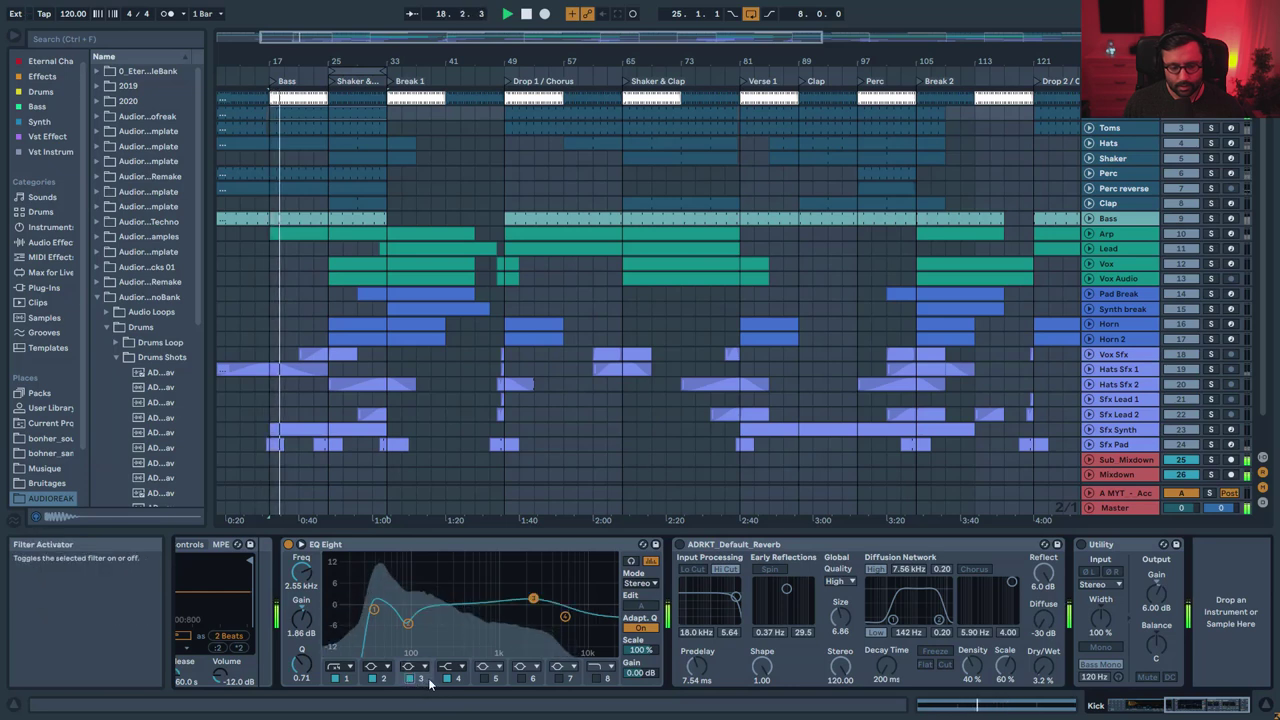
left_click(450, 680)
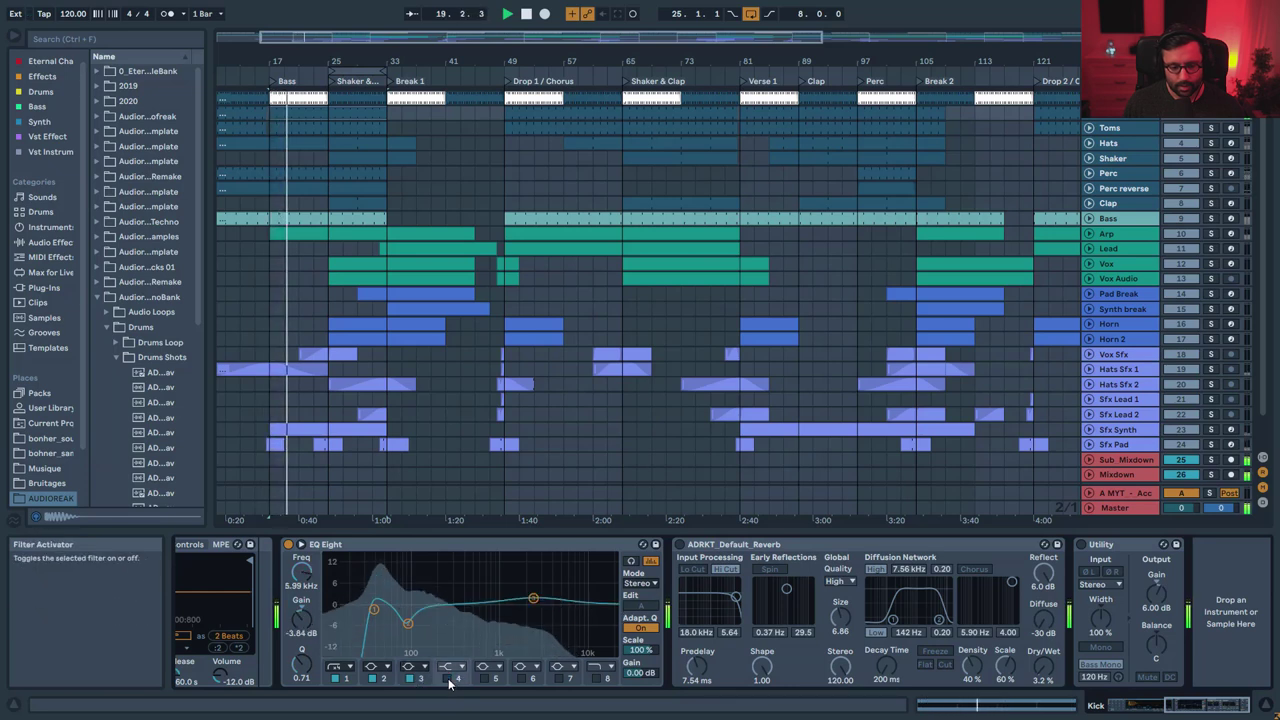
left_click(449, 680)
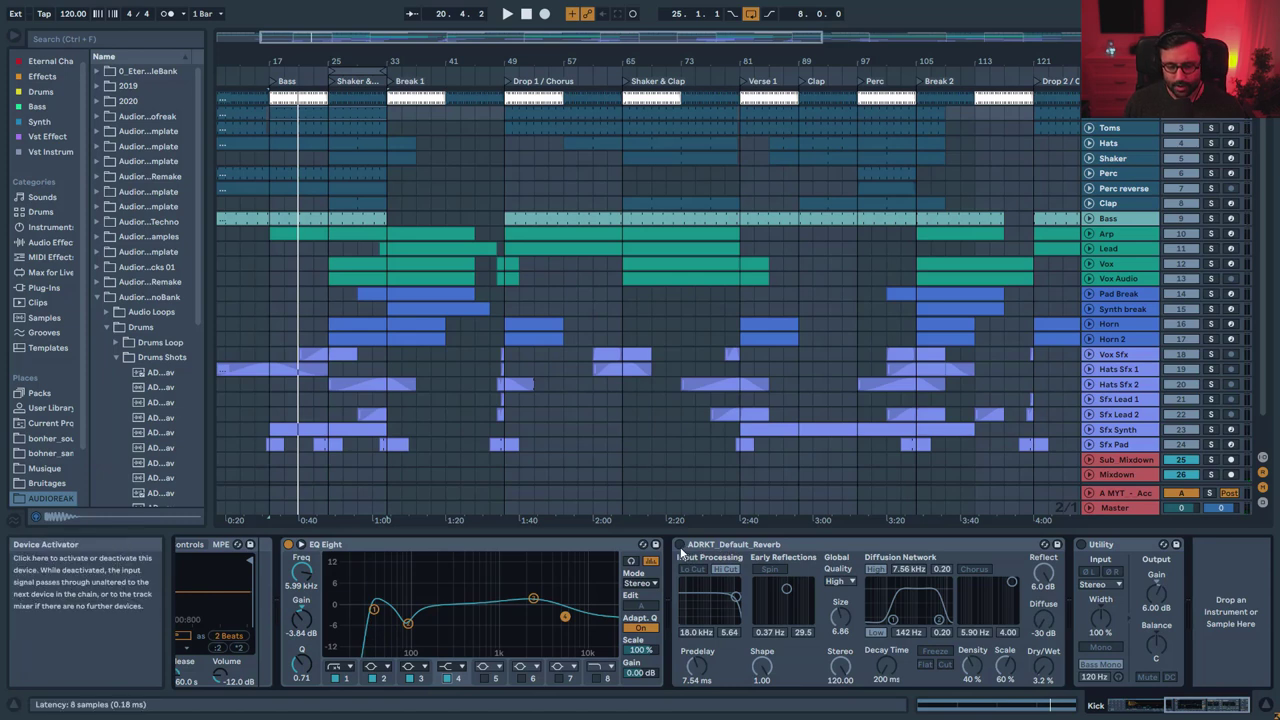
- Compare the kick with and without ADRKT_Default_Reverb during playback, leaving the reverb active
left_click(680, 546)
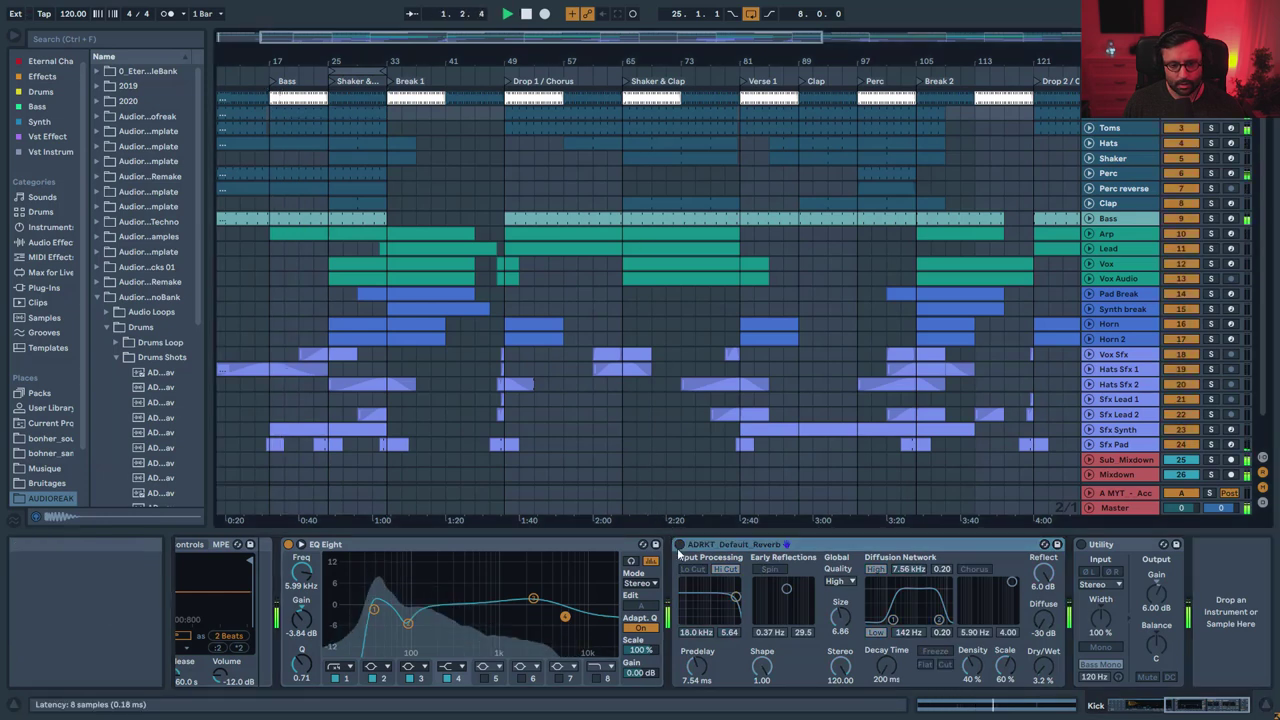
left_click(680, 546)
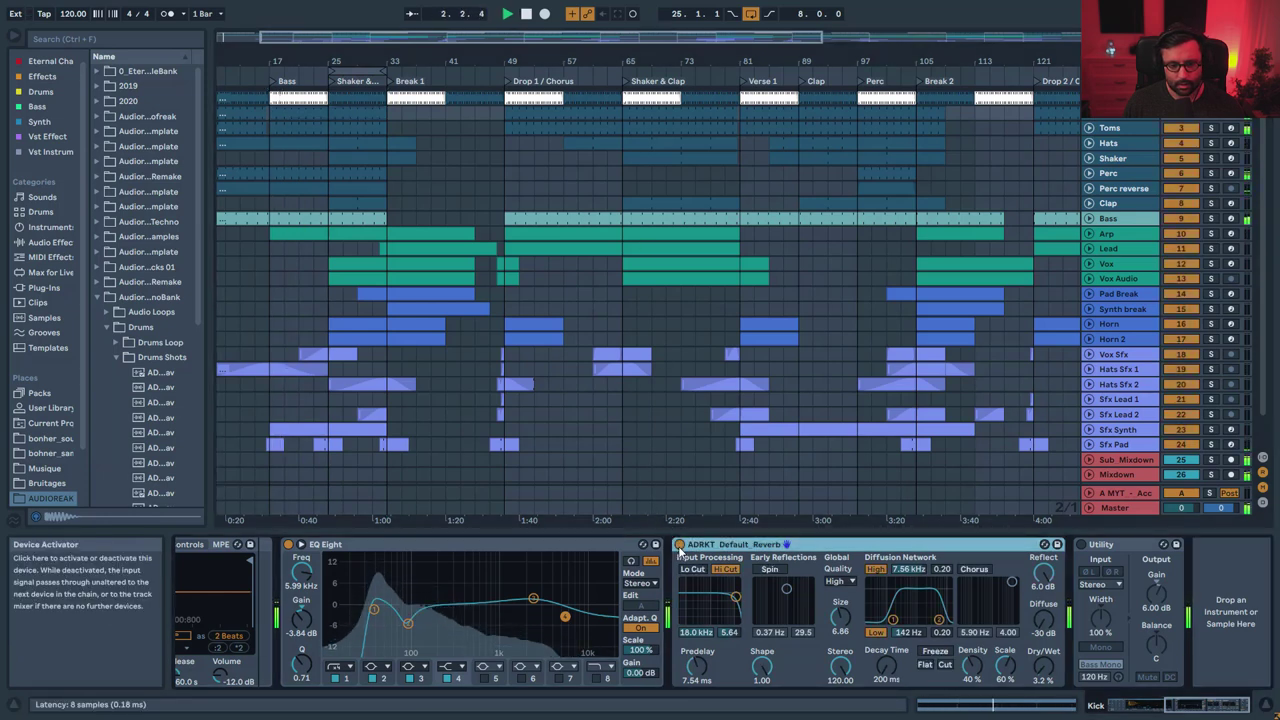
left_click(680, 546)
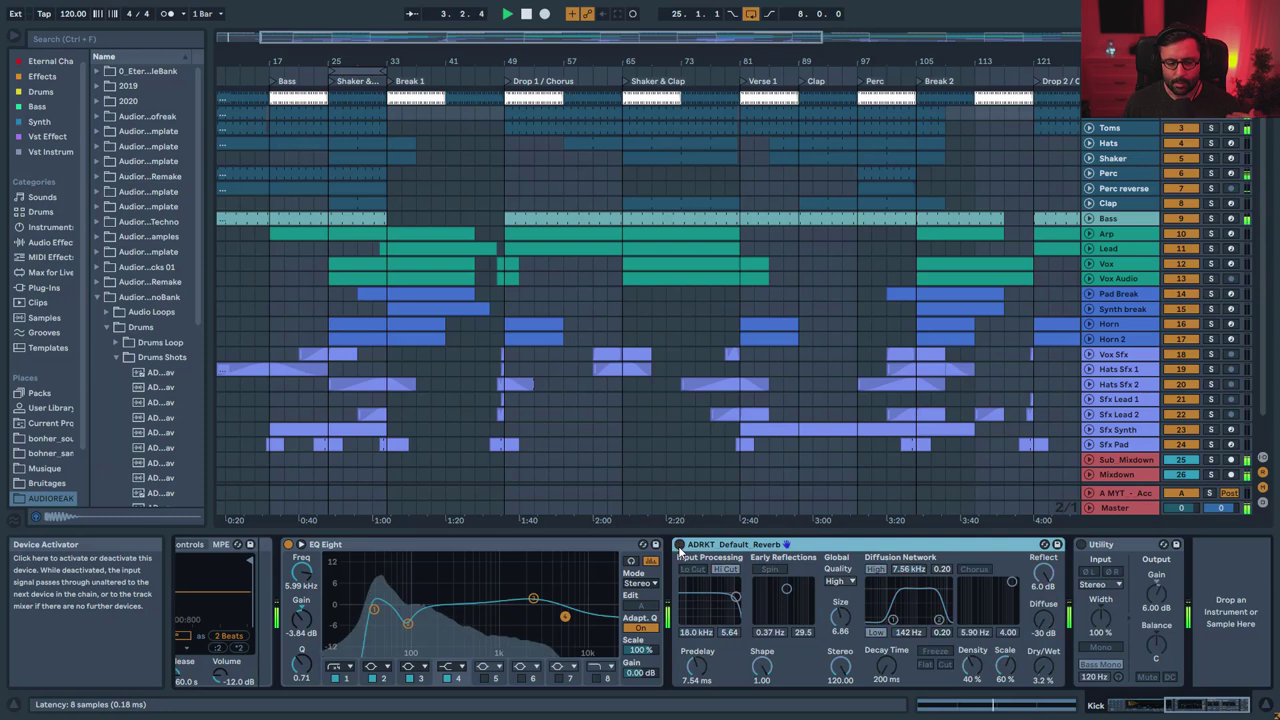
left_click(680, 545)
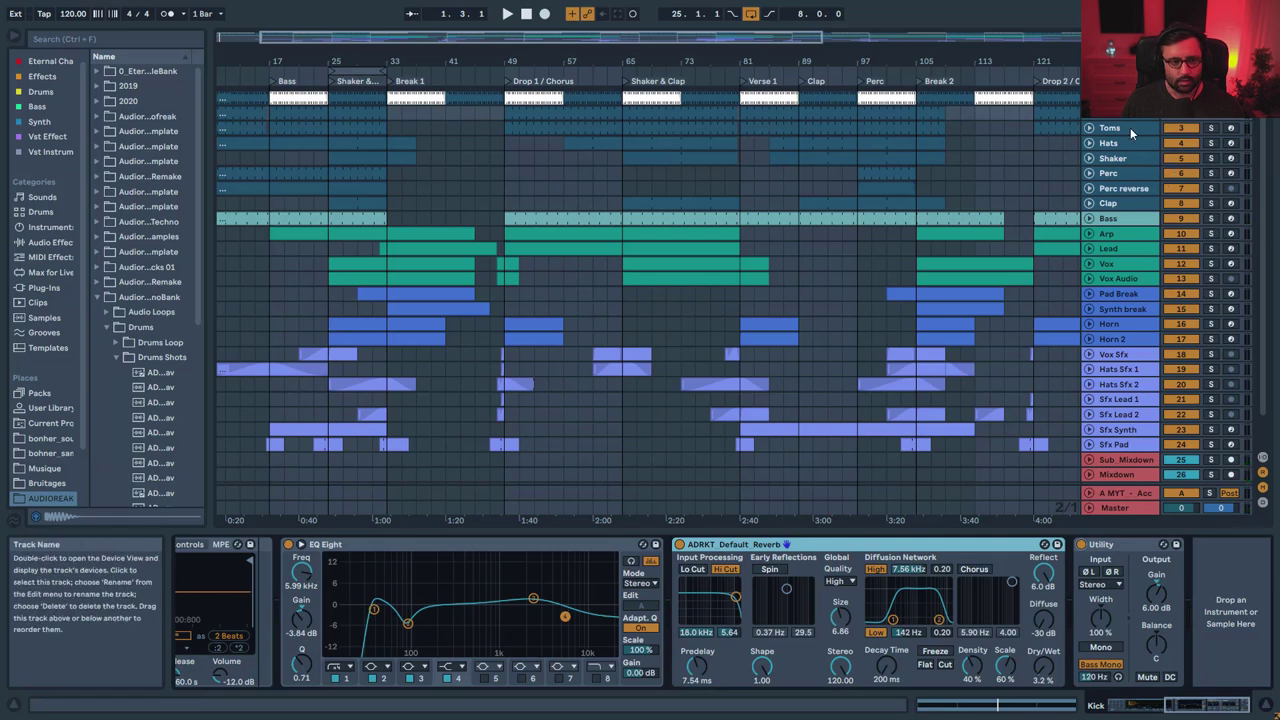
- Solo and unfold the Toms track, and play from bar 1 while examining the Kick and Toms notes together in the note editor
left_click(295, 118)
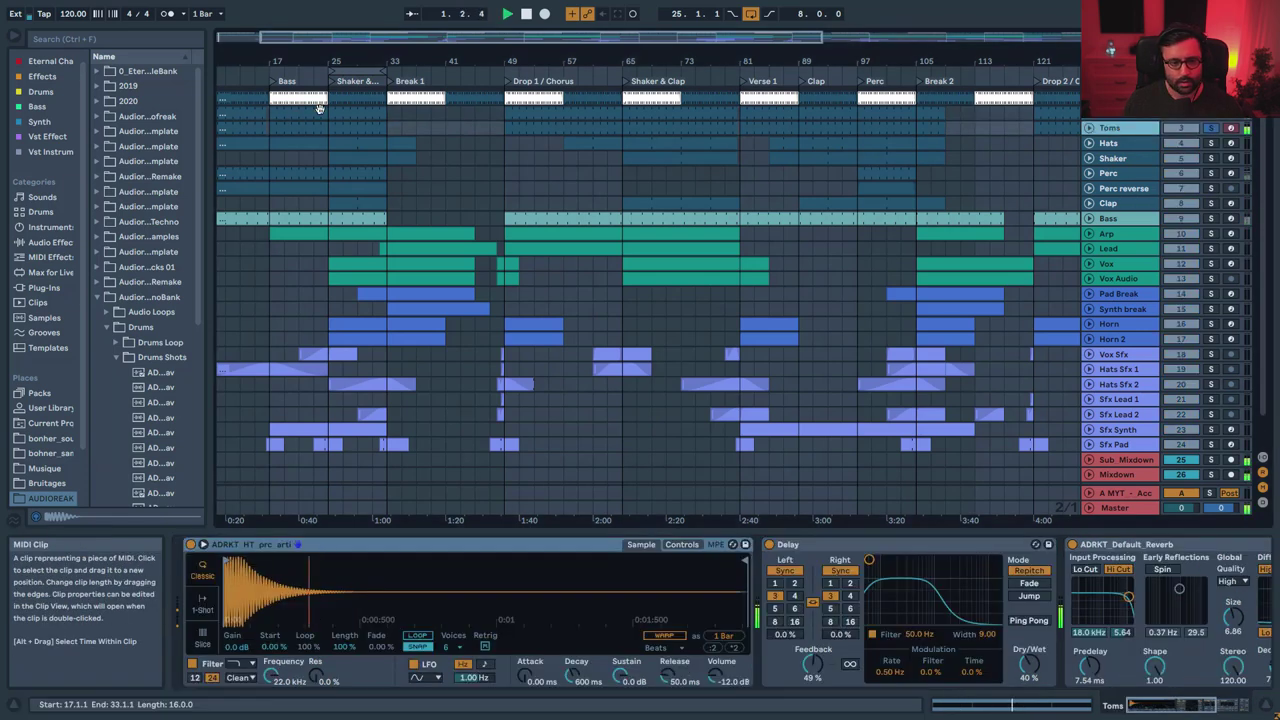
left_click_drag(328, 38, 282, 46)
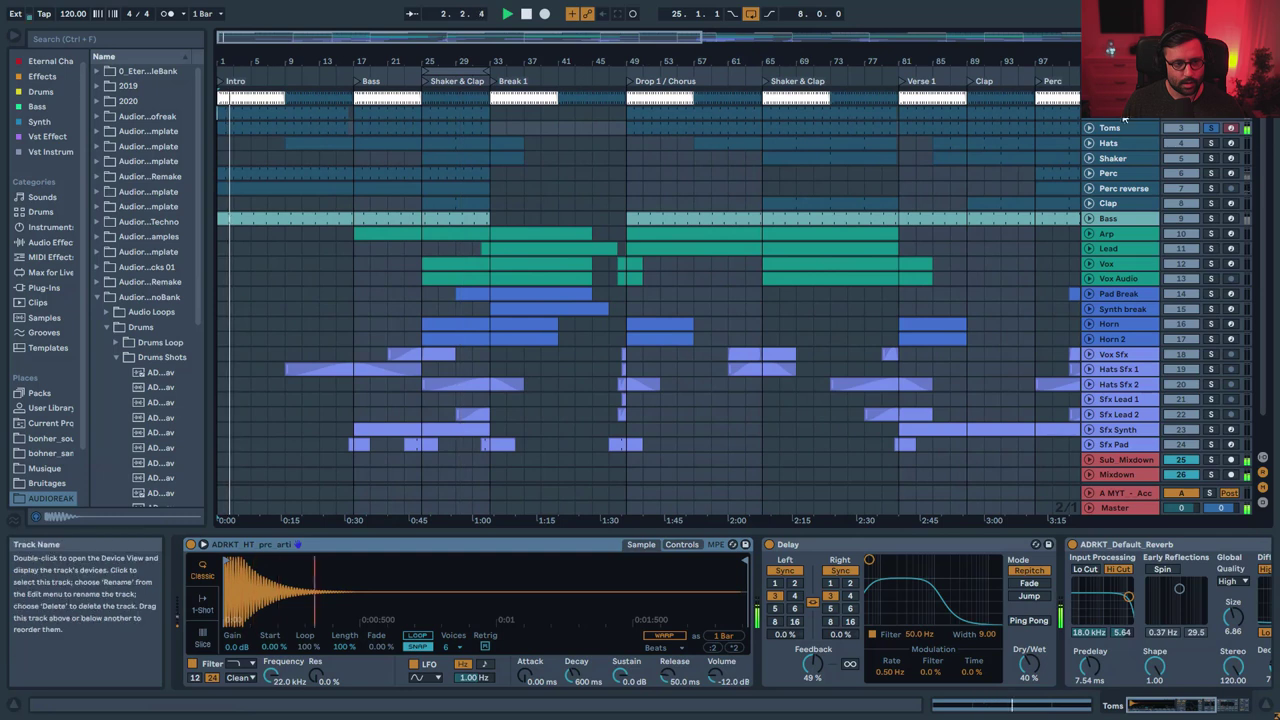
left_click(1090, 127)
left_click(291, 173)
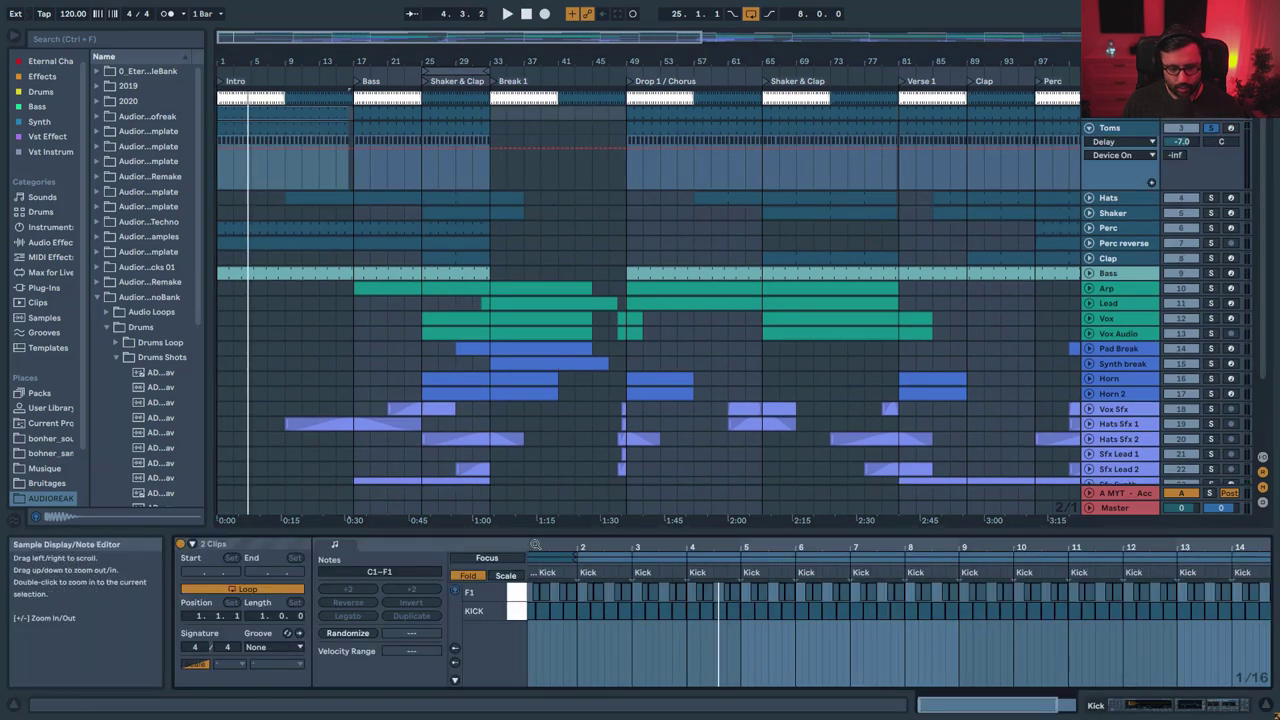
left_click_drag(556, 548, 556, 572)
key("space")
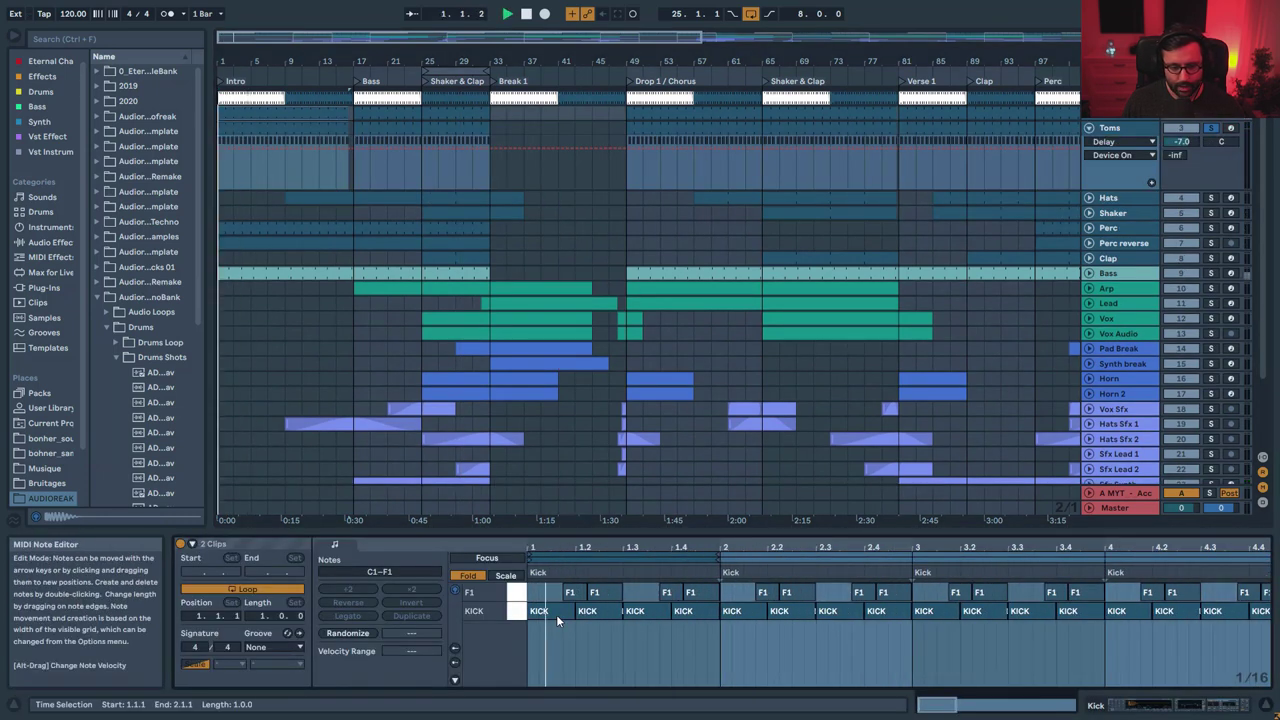
key("space")
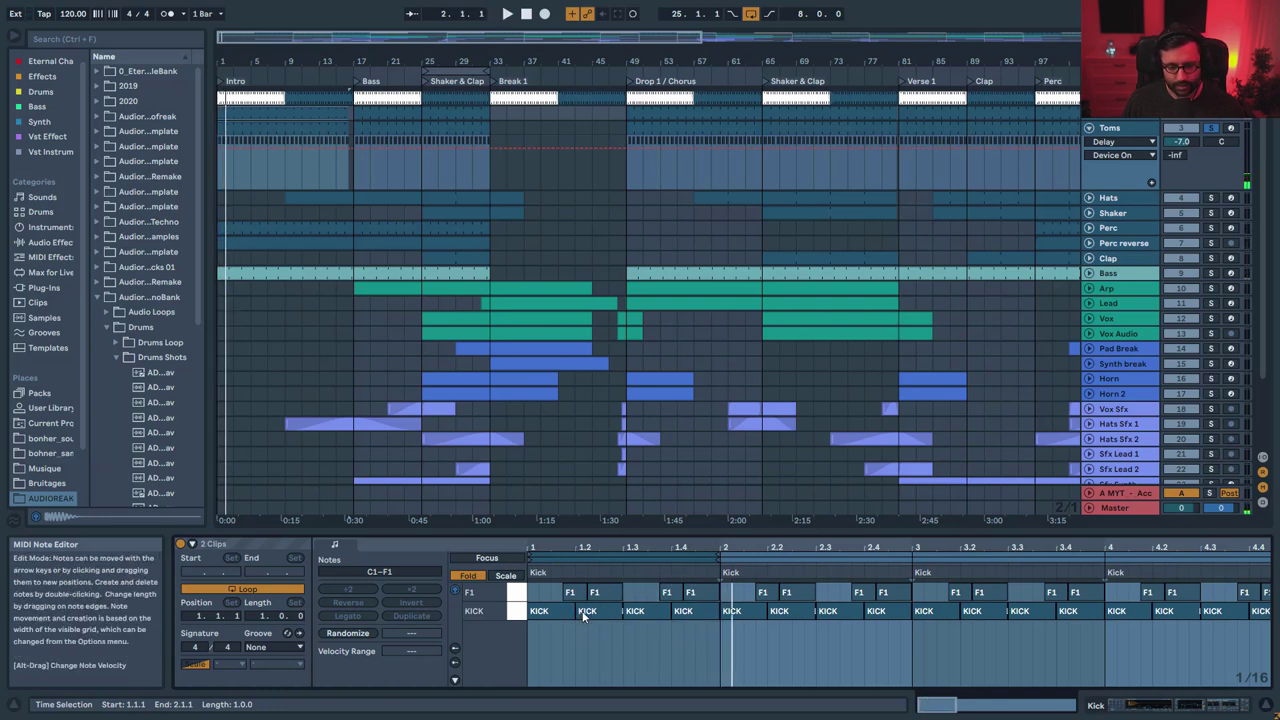
key("space")
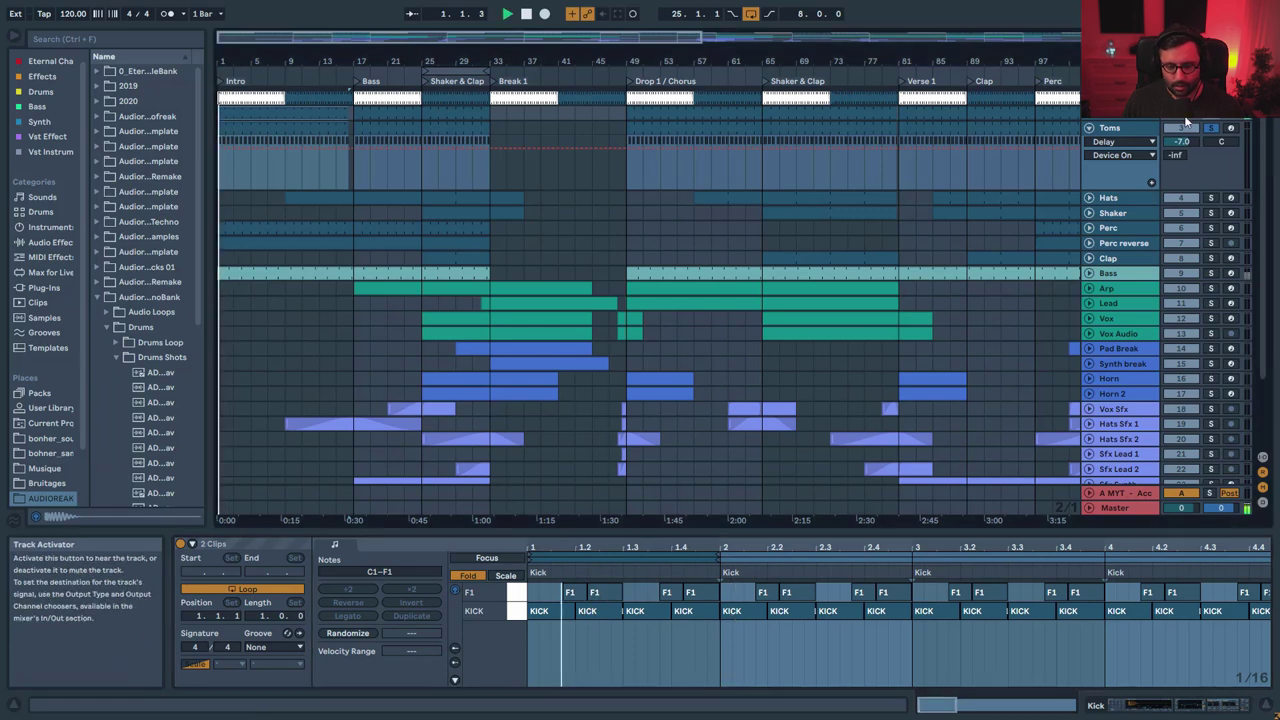
- Open the Toms device chain, compare playback with its Delay and ADRKT_Default_Reverb bypassed, and fold the track
double_click(1133, 133)
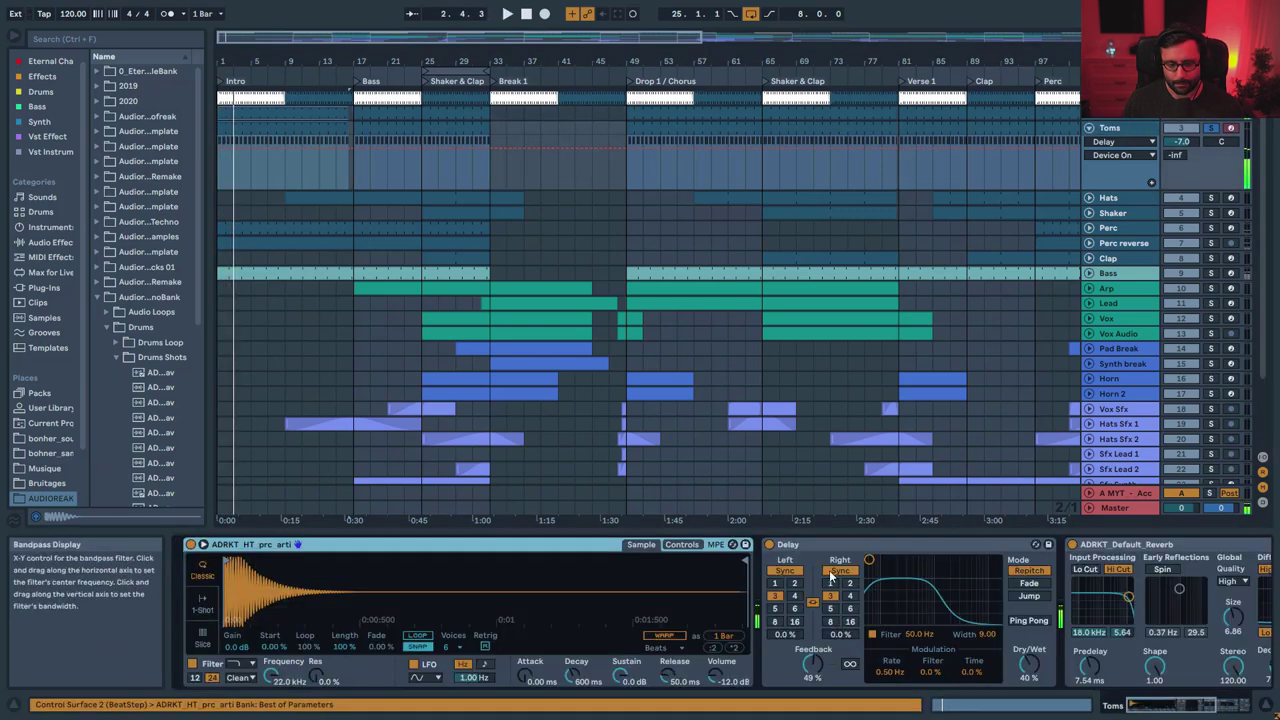
left_click(767, 544)
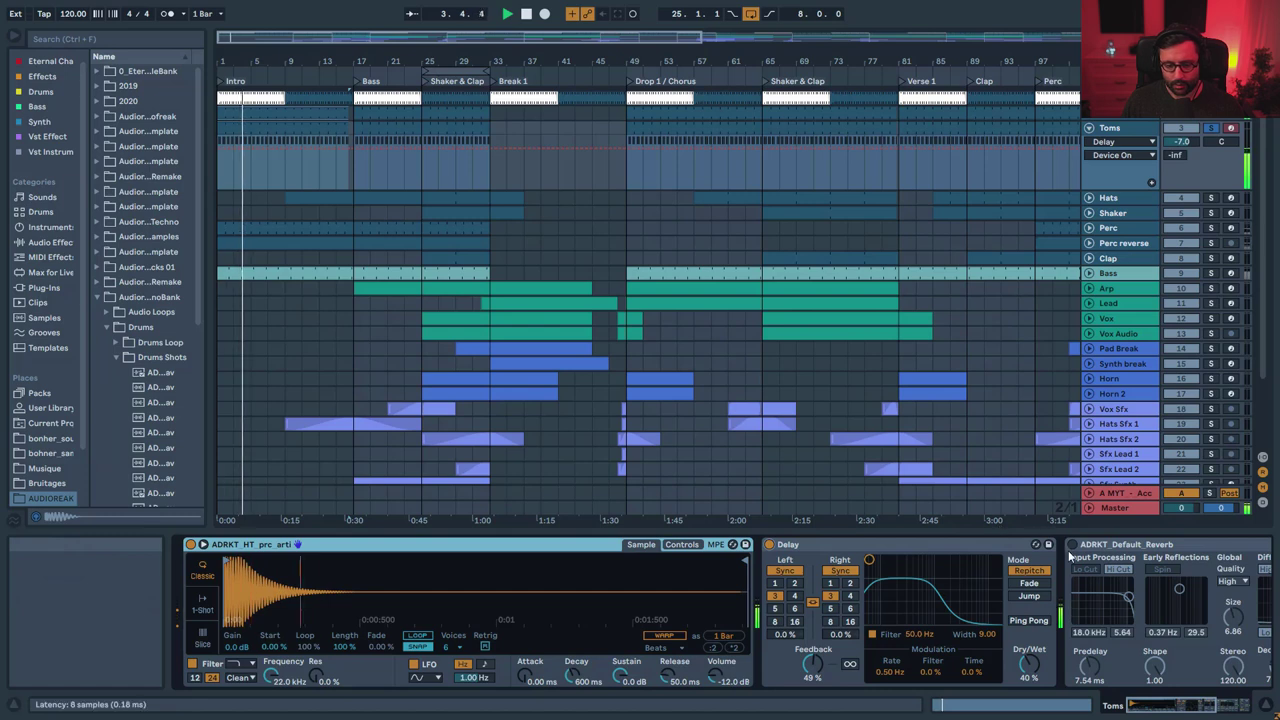
left_click(1203, 706)
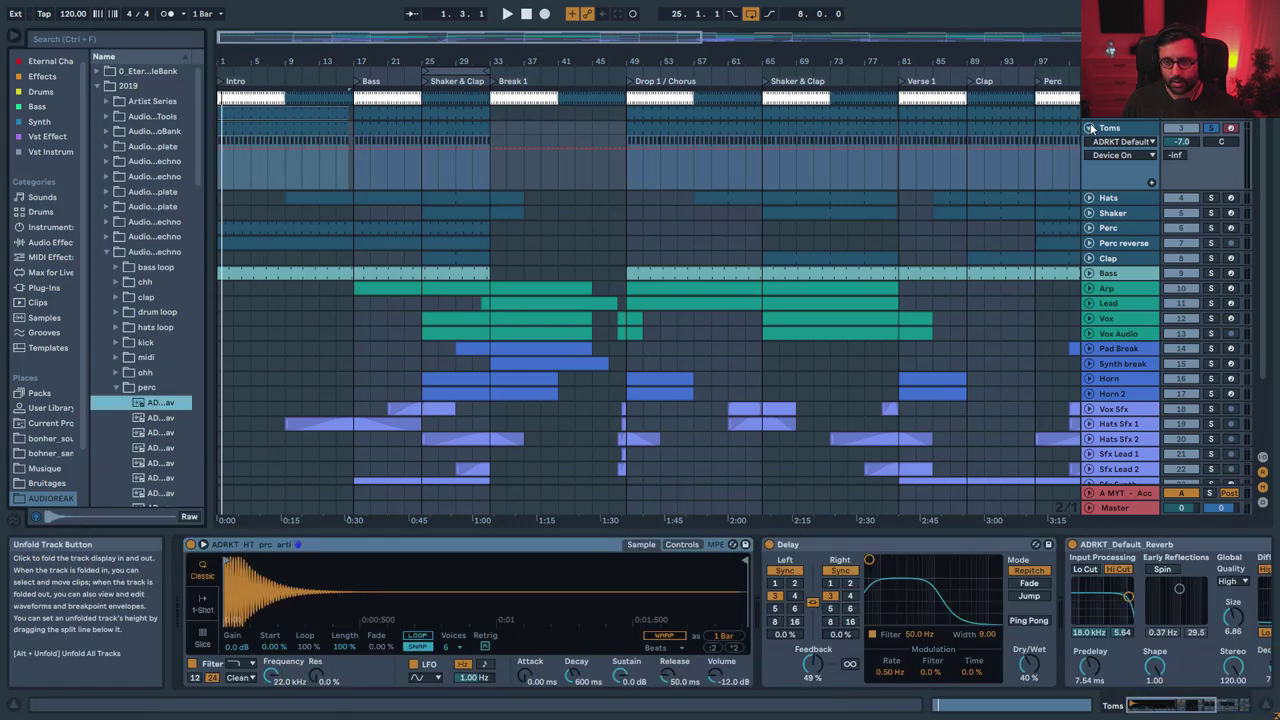
left_click(1091, 128)
- Solo the Hats track and play its clip from bar 9 while viewing the AYNIL_DR_Hats drum rack
left_click(372, 147)
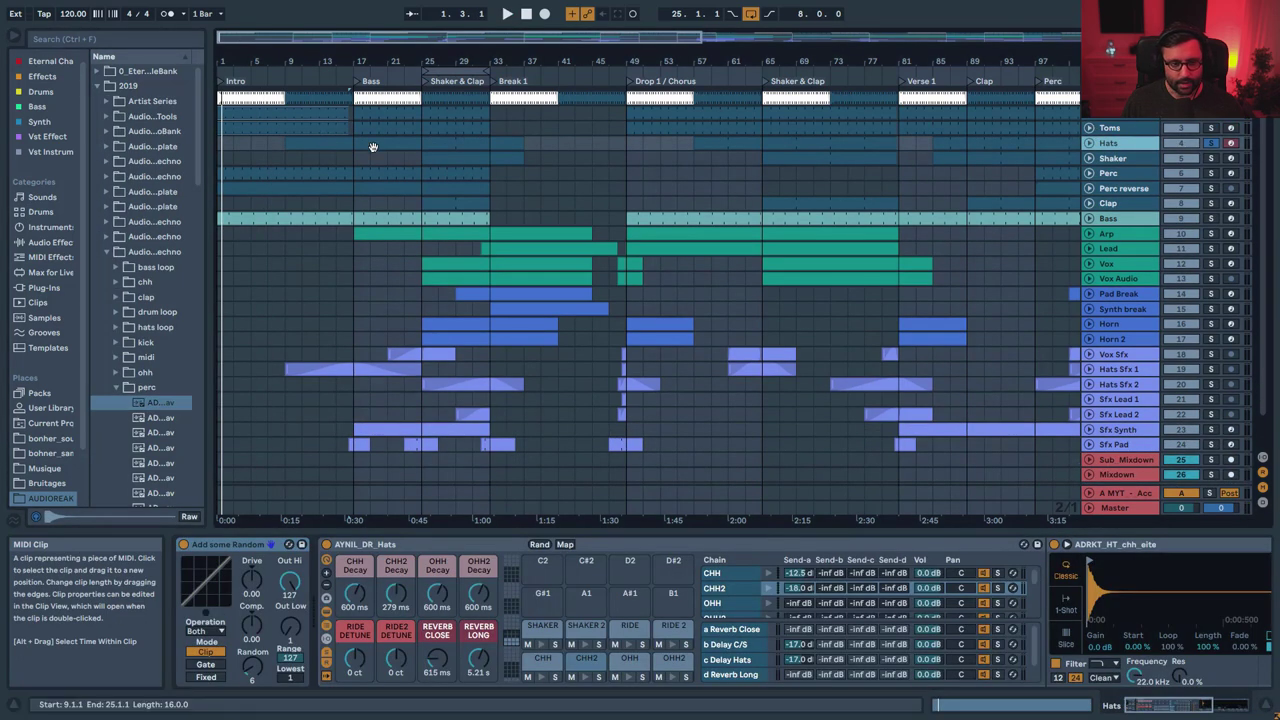
key("space")
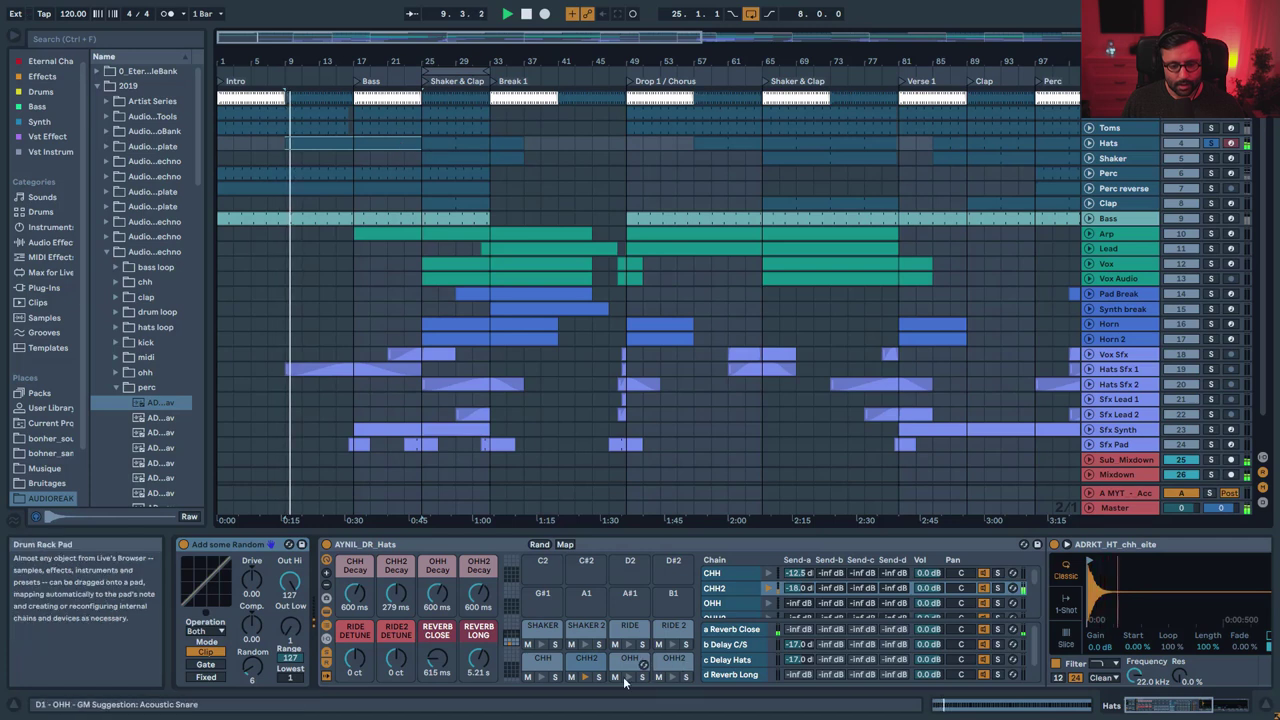
key("space")
- Play the Hats clip from bar 25 with only the CHH pad soloed and look through the rack's devices
left_click(461, 143)
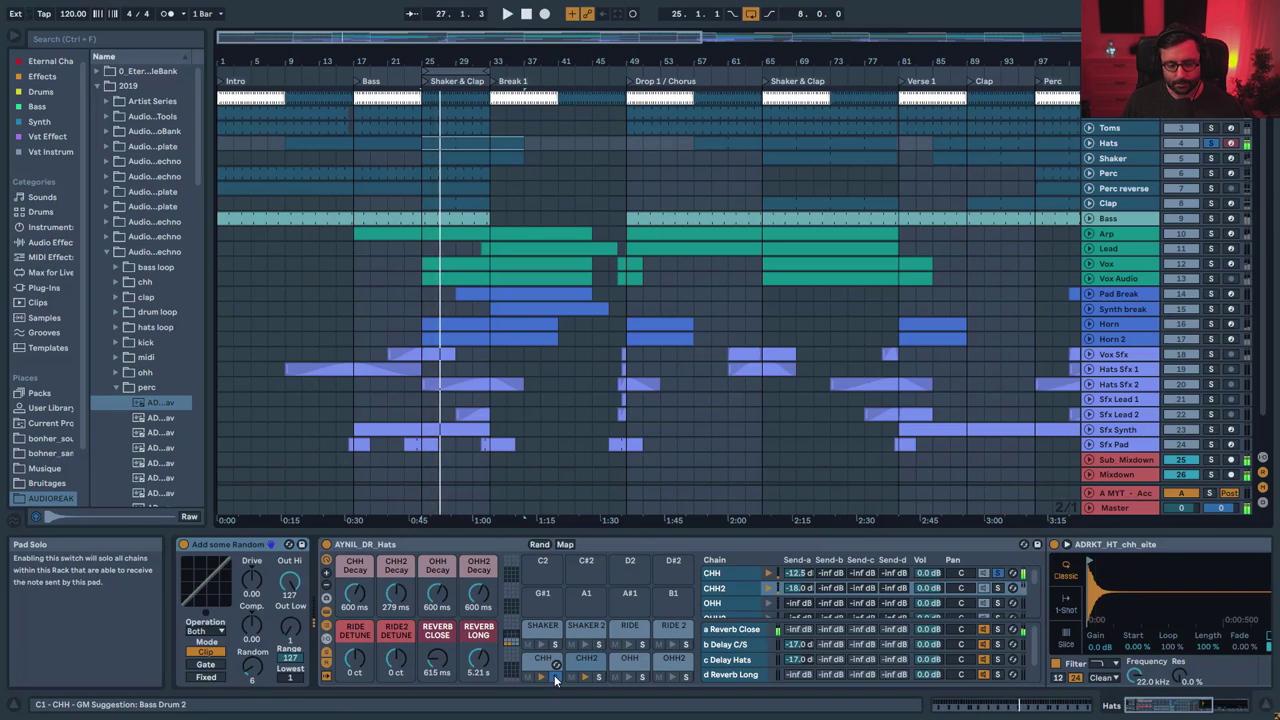
left_click_drag(1144, 706, 1213, 706)
key("space")
key("space")
scroll(1065, 650, "left", 5)
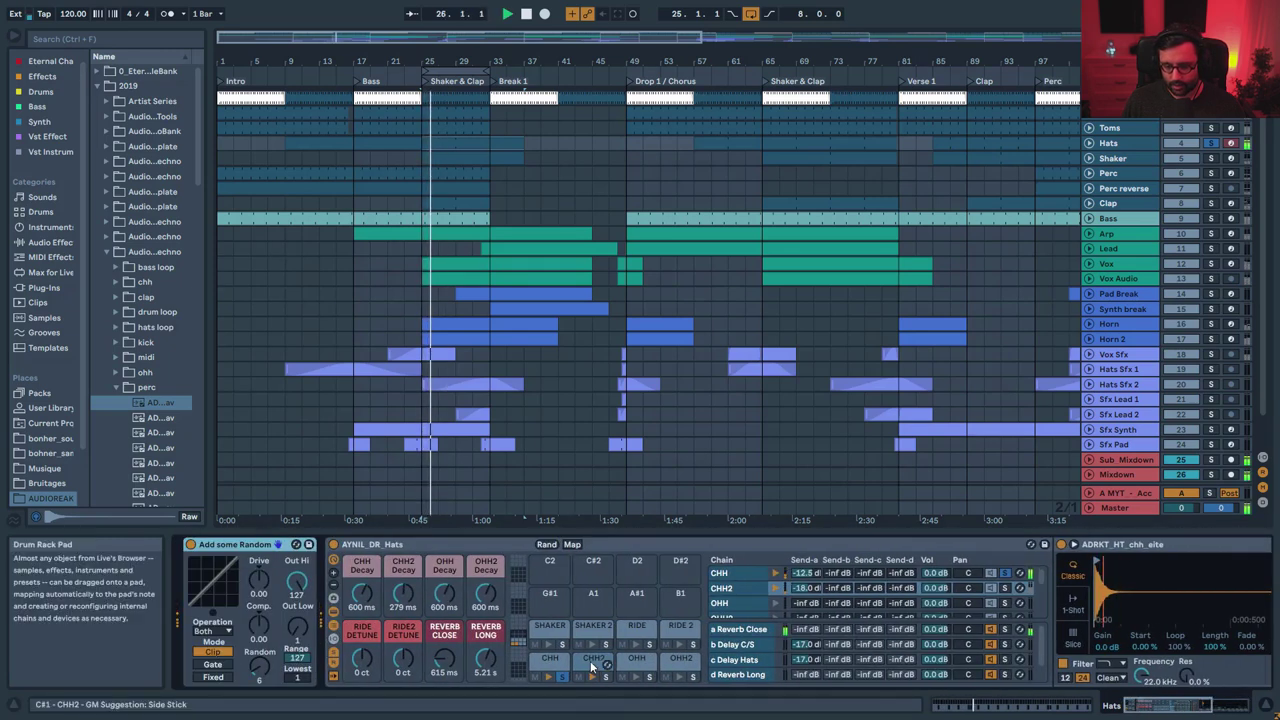
- Solo the CHH2 pad in the Hats drum rack, listen to it, and inspect its ADRKT_HT_chh_eite sample settings
left_click(591, 666)
left_click(606, 678)
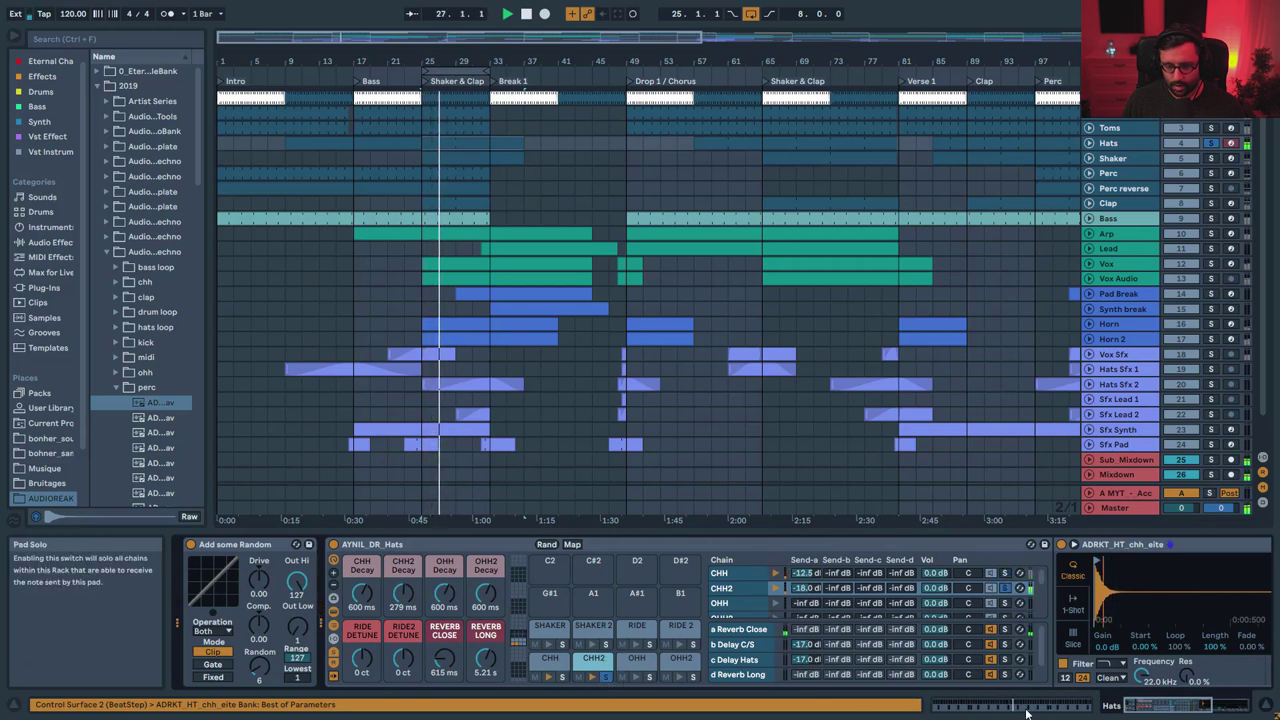
left_click_drag(1155, 706, 1187, 709)
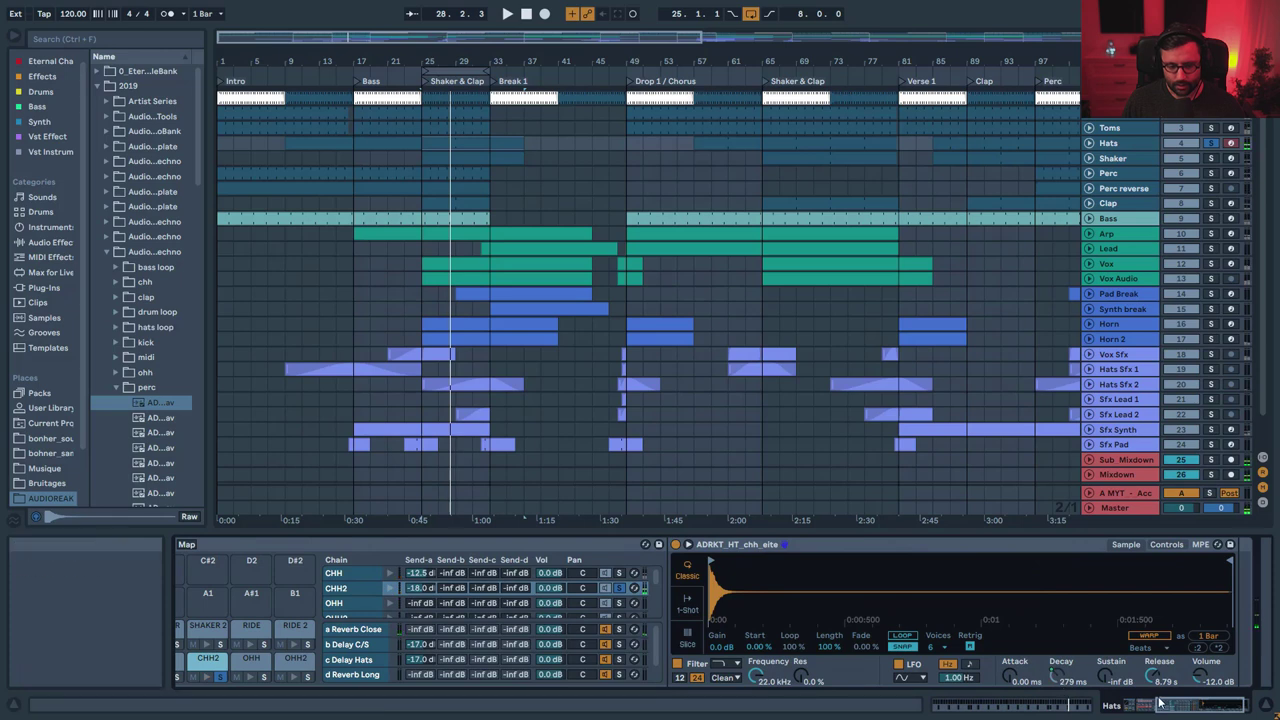
scroll(1160, 705, "left", 4)
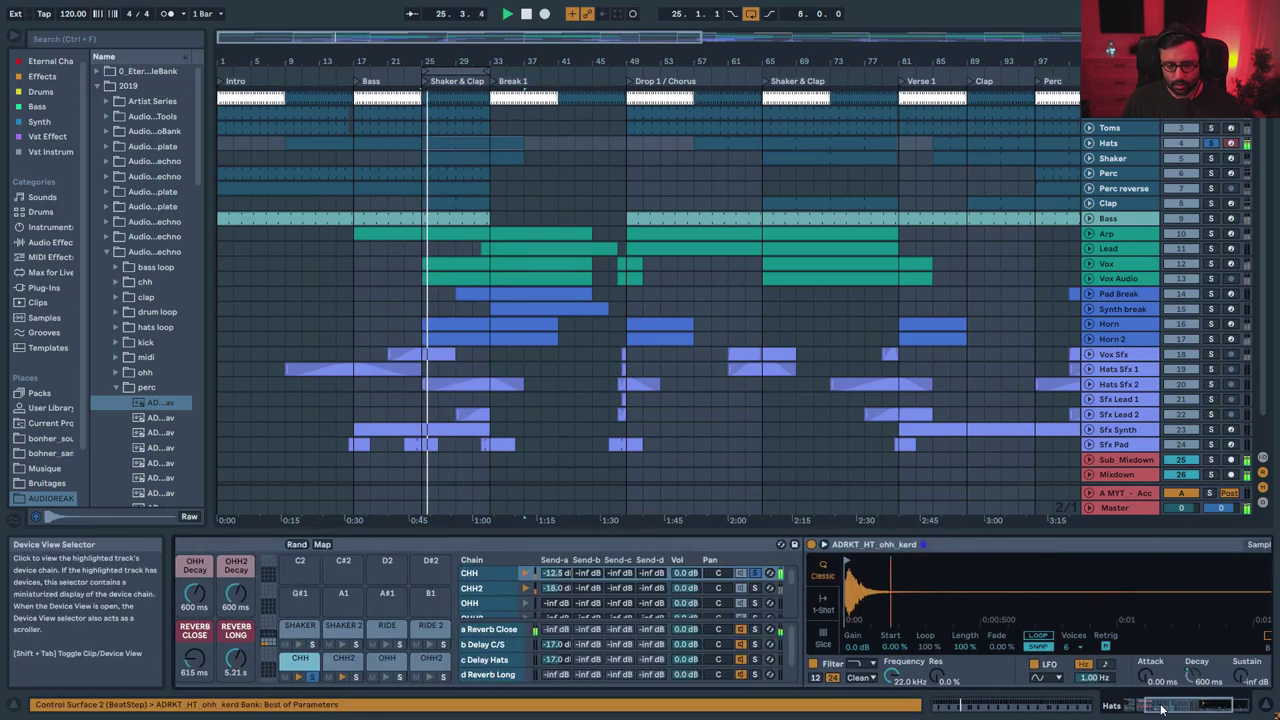
- Examine the Shaker clip at bar 25 with its notes enlarged around the first bar
scroll(1160, 705, "left", 5)
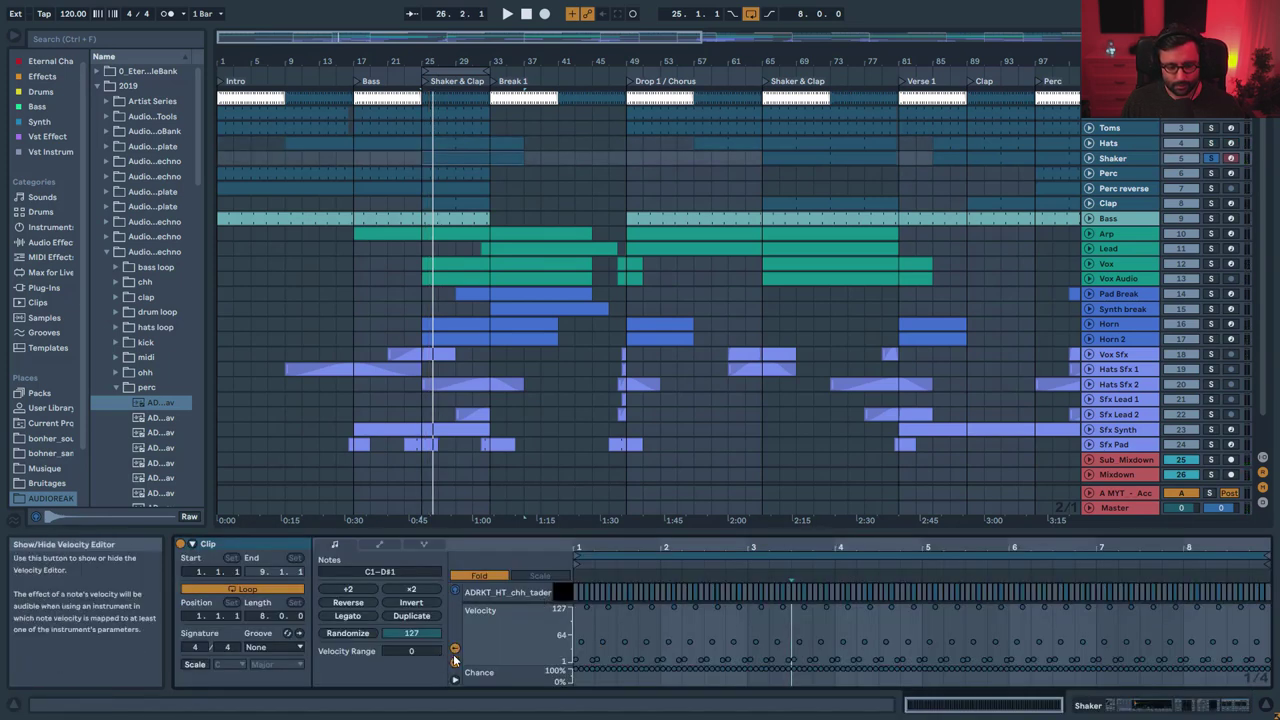
left_click(455, 648)
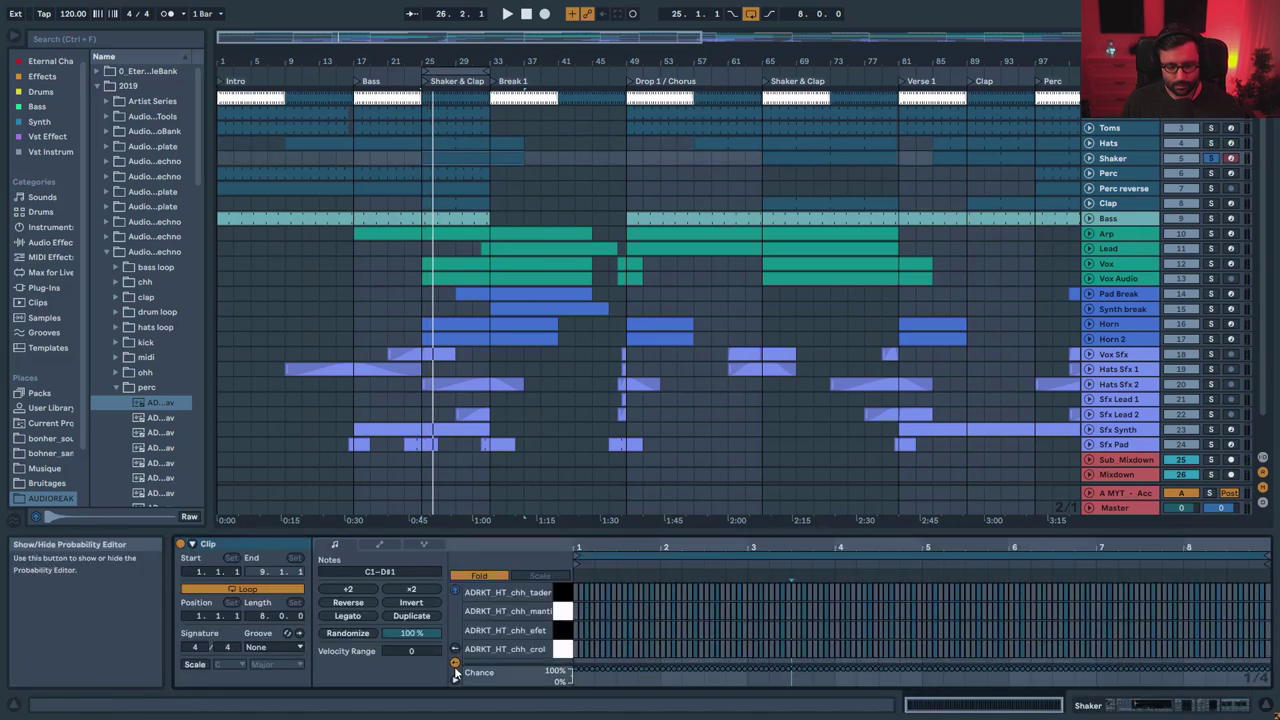
left_click_drag(620, 534, 620, 525)
left_click_drag(612, 538, 752, 620)
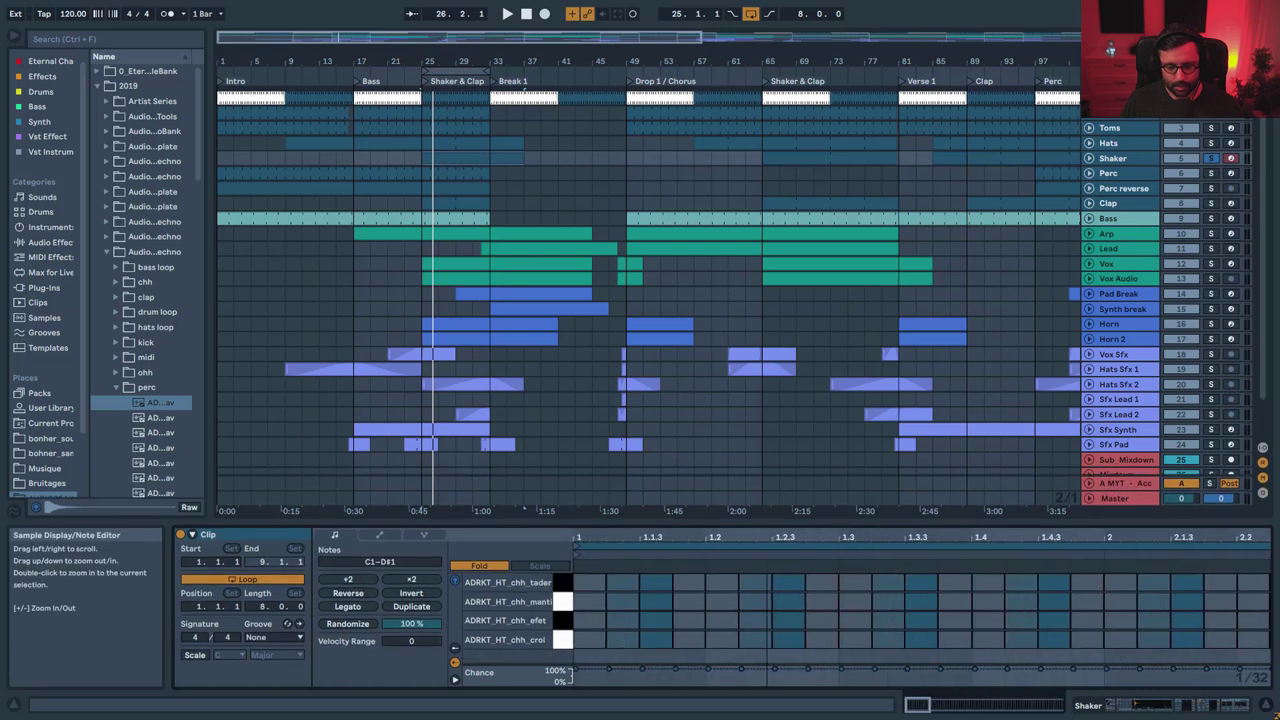
- Show the Velocity lane without the Chance lane under the Shaker notes, and make the clip view taller
left_click(455, 679)
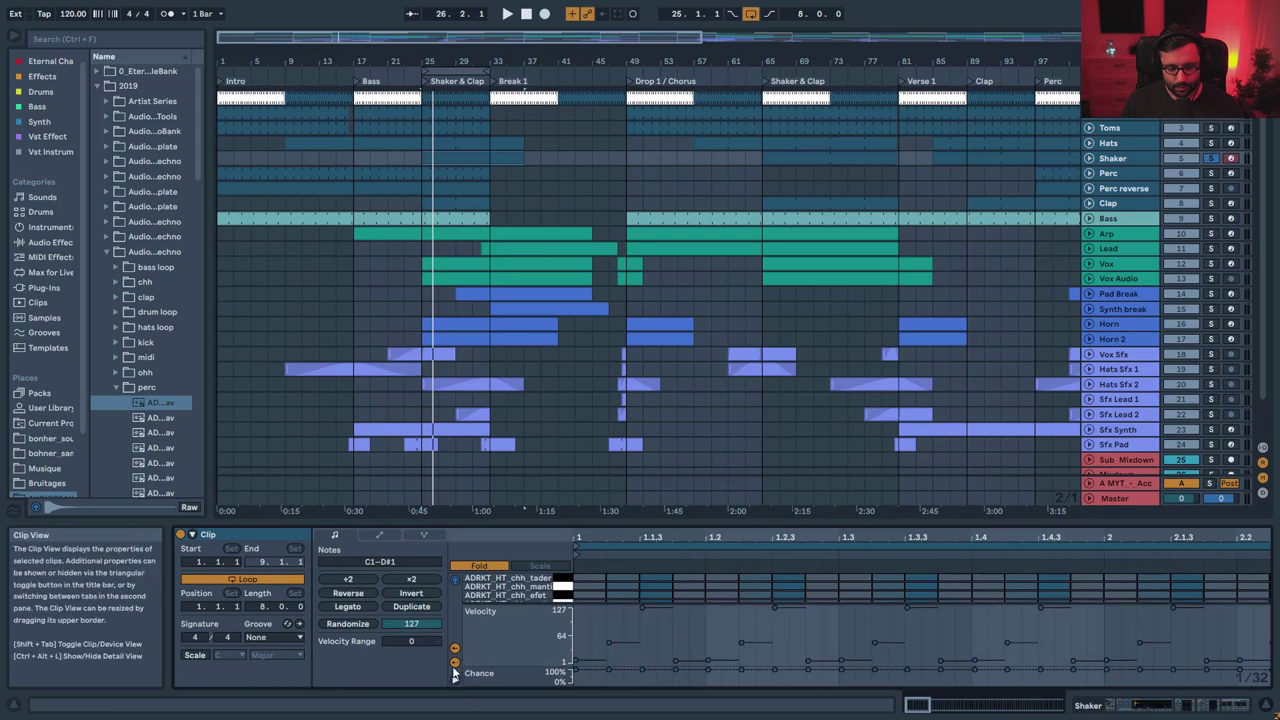
left_click(454, 655)
left_click(454, 655)
left_click(455, 667)
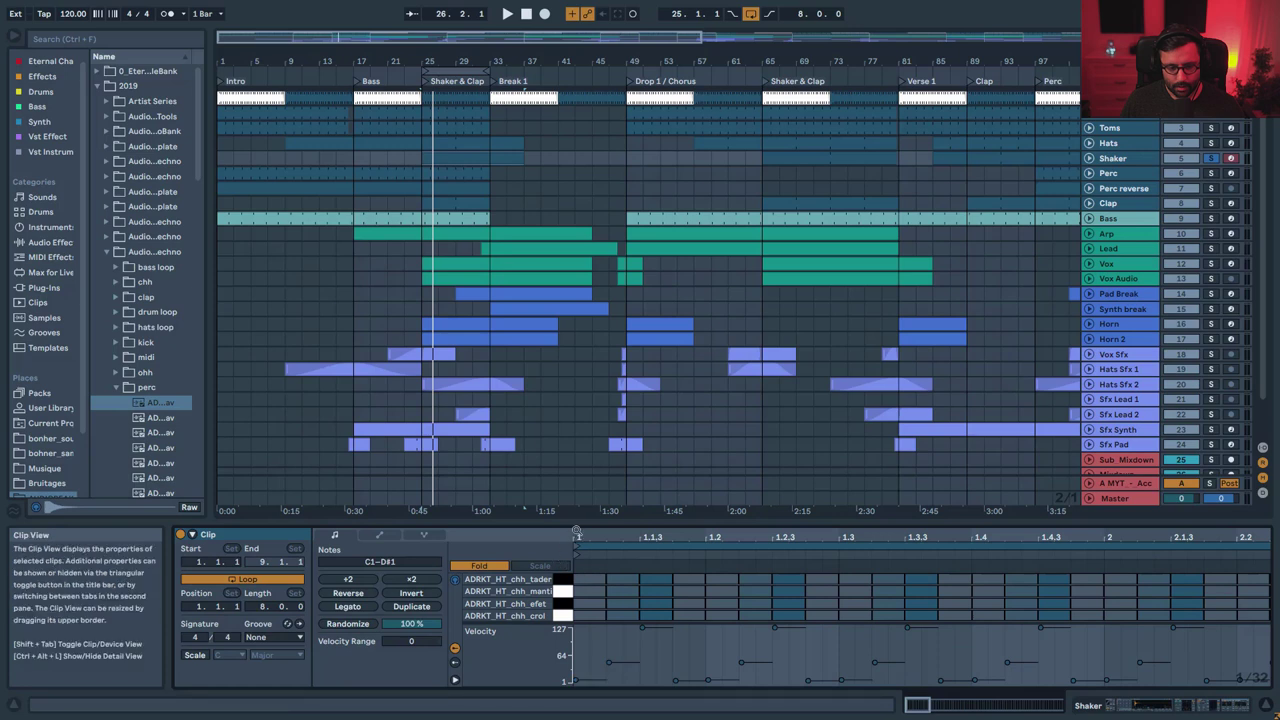
left_click_drag(576, 524, 576, 481)
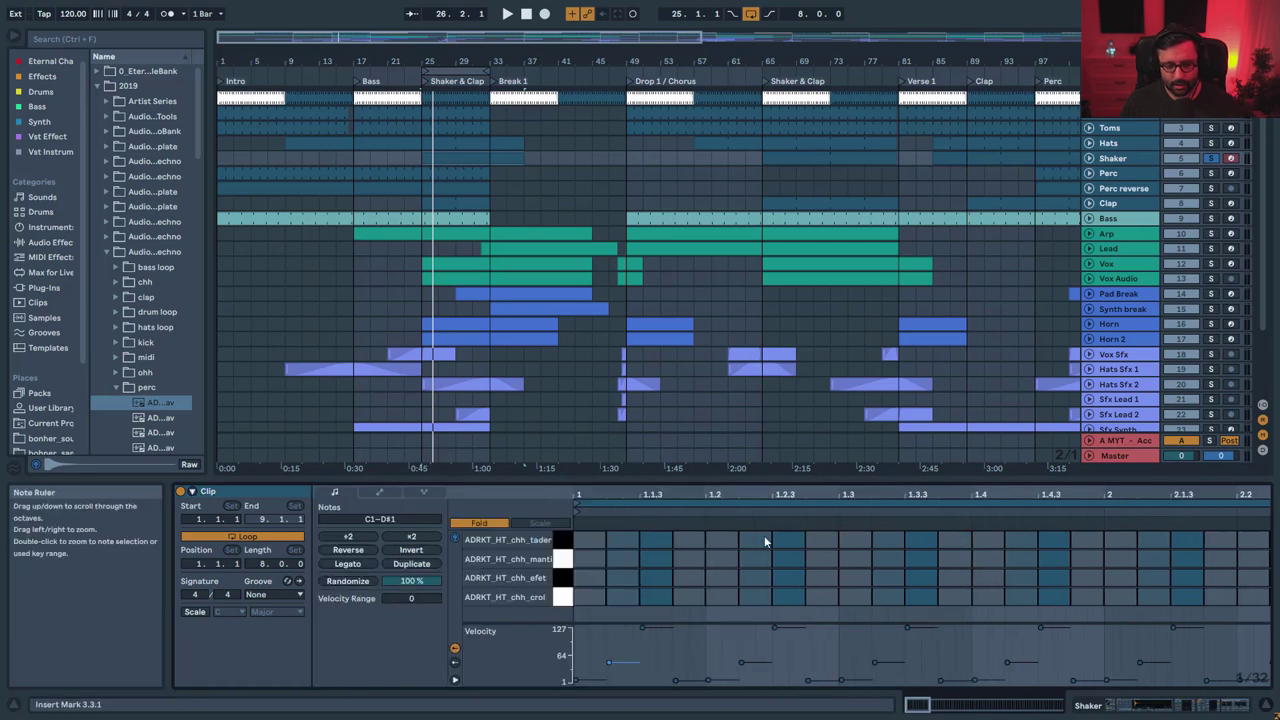
- Examine the velocity markers of the opening low, medium and full-velocity Shaker notes
left_click(594, 681)
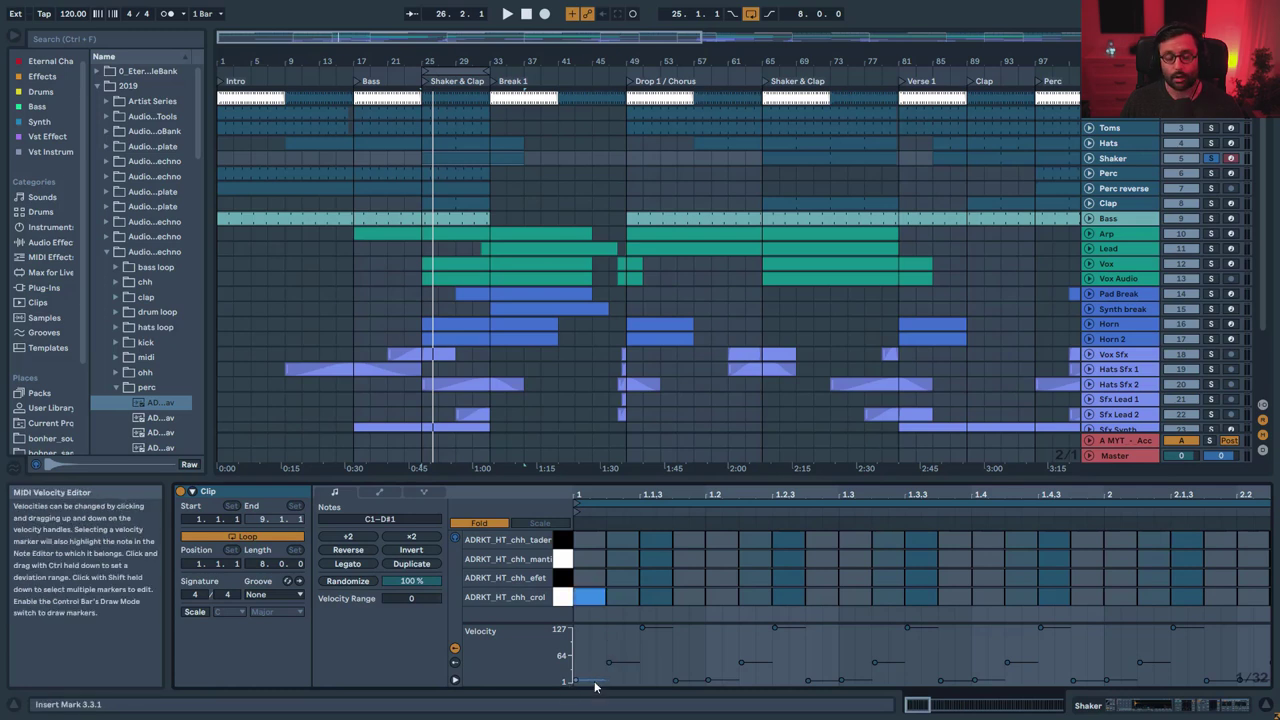
key("Delete")
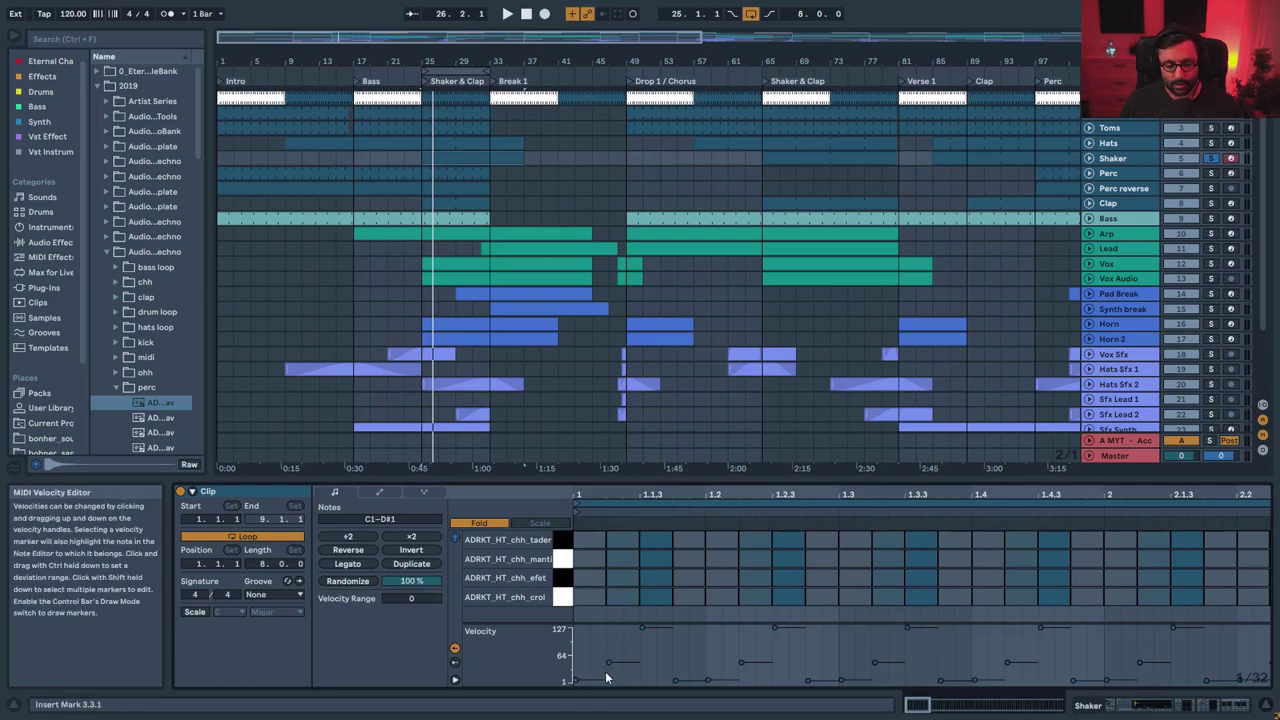
key("Delete")
left_click(657, 631)
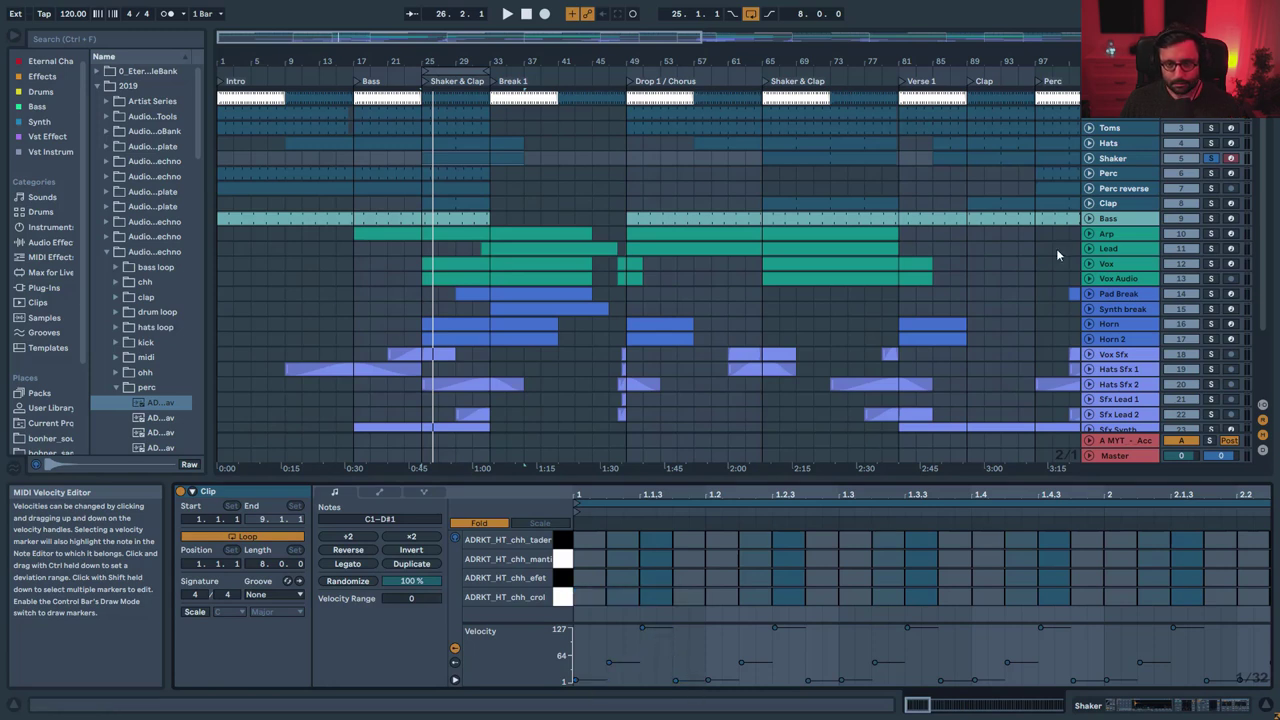
- Select the Kick and Shaker clips together and compare their note positions from bar 25
left_click(459, 117, "shift")
left_click(457, 118)
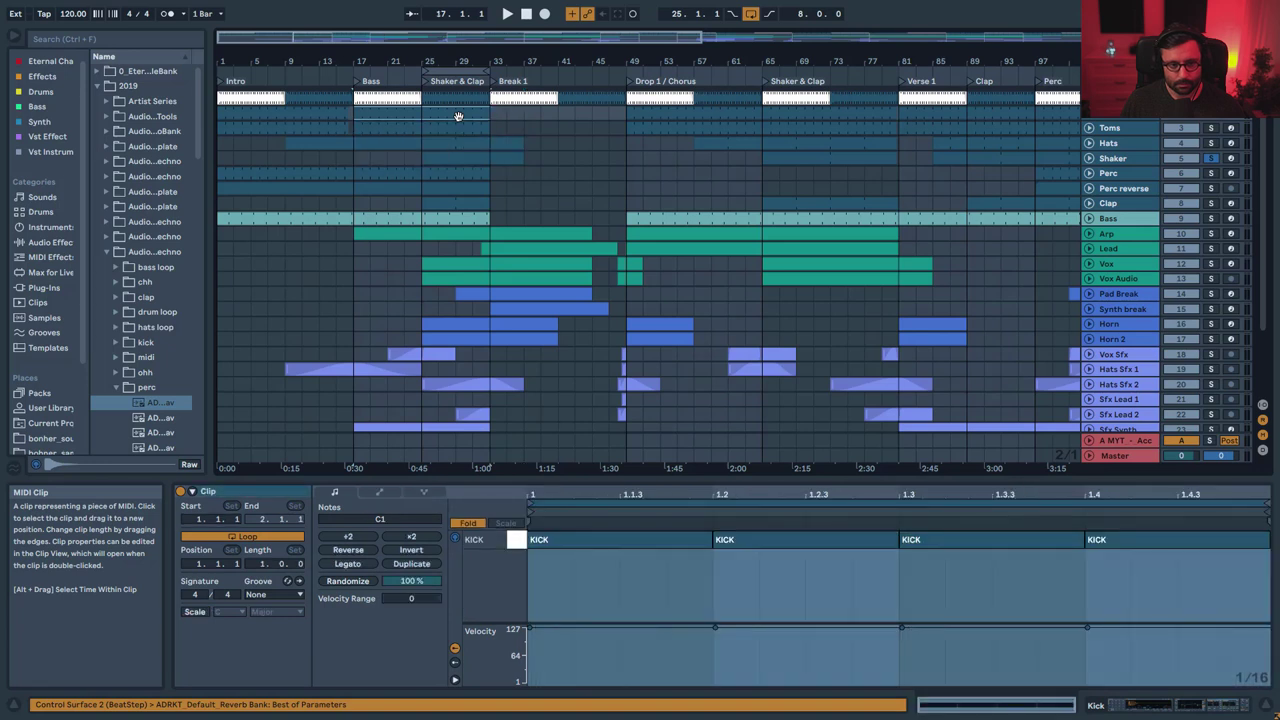
left_click(453, 161)
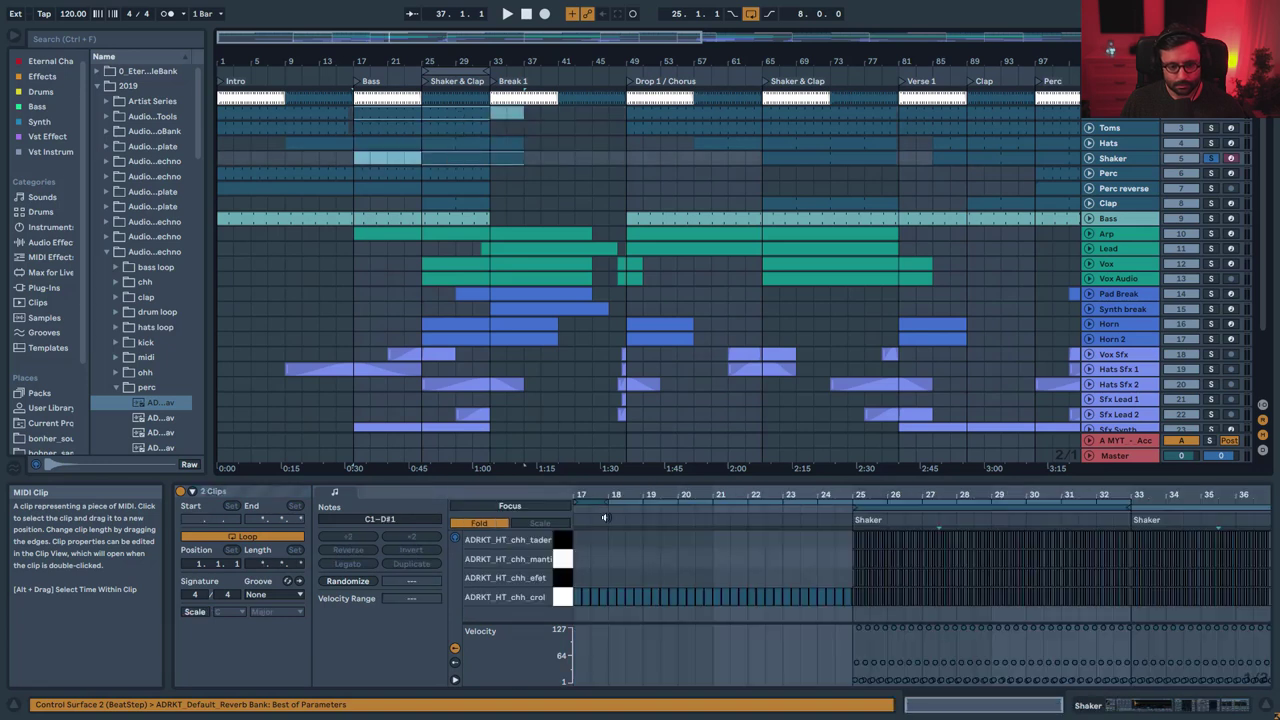
left_click(604, 517)
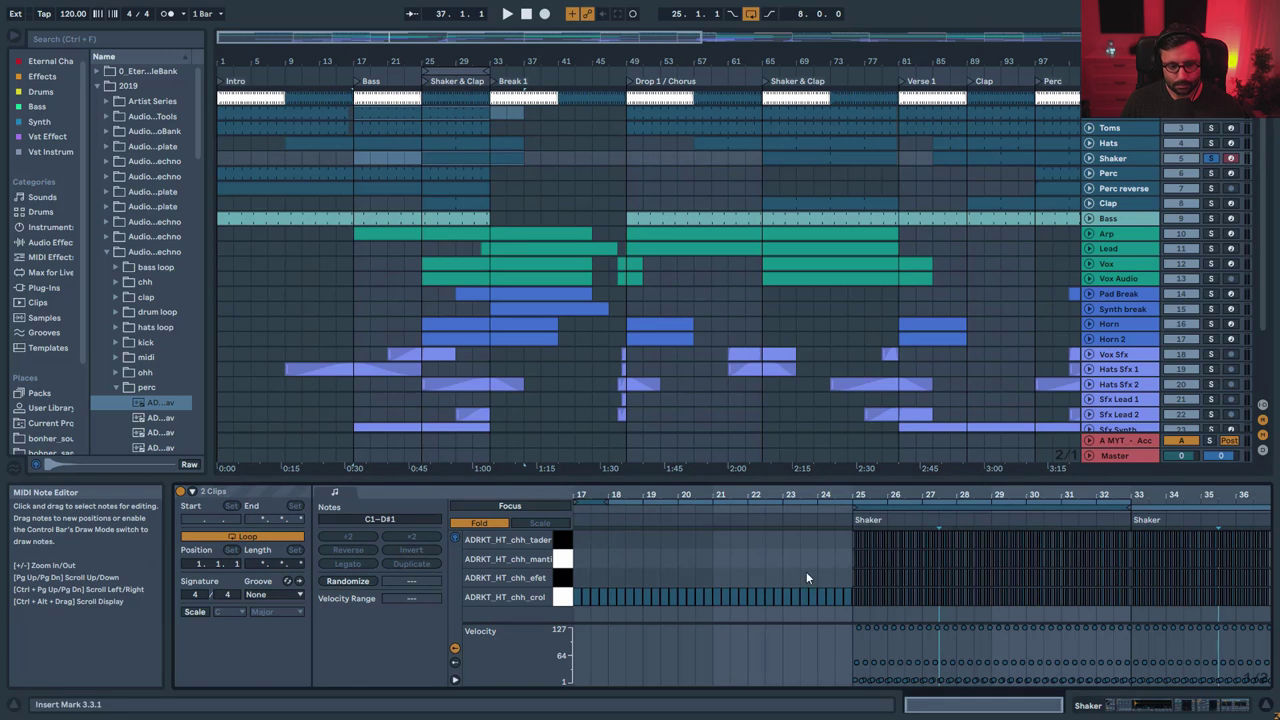
left_click(447, 164)
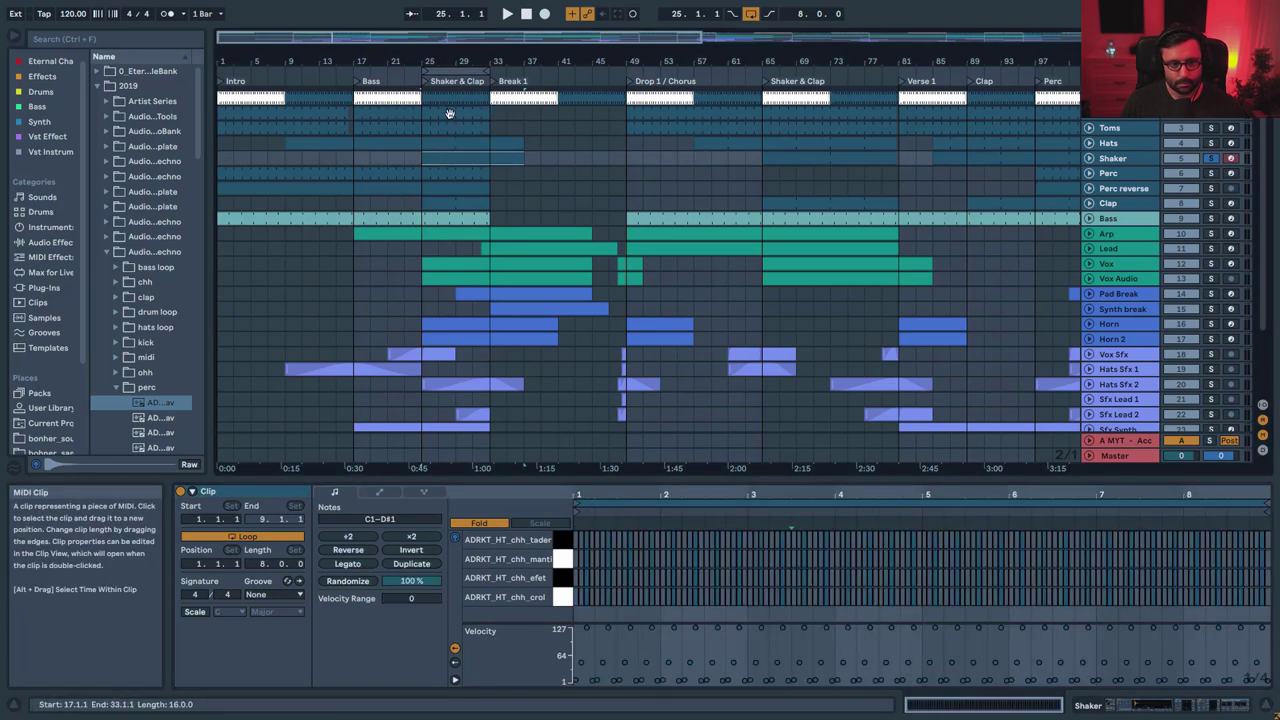
left_click(450, 113, "shift")
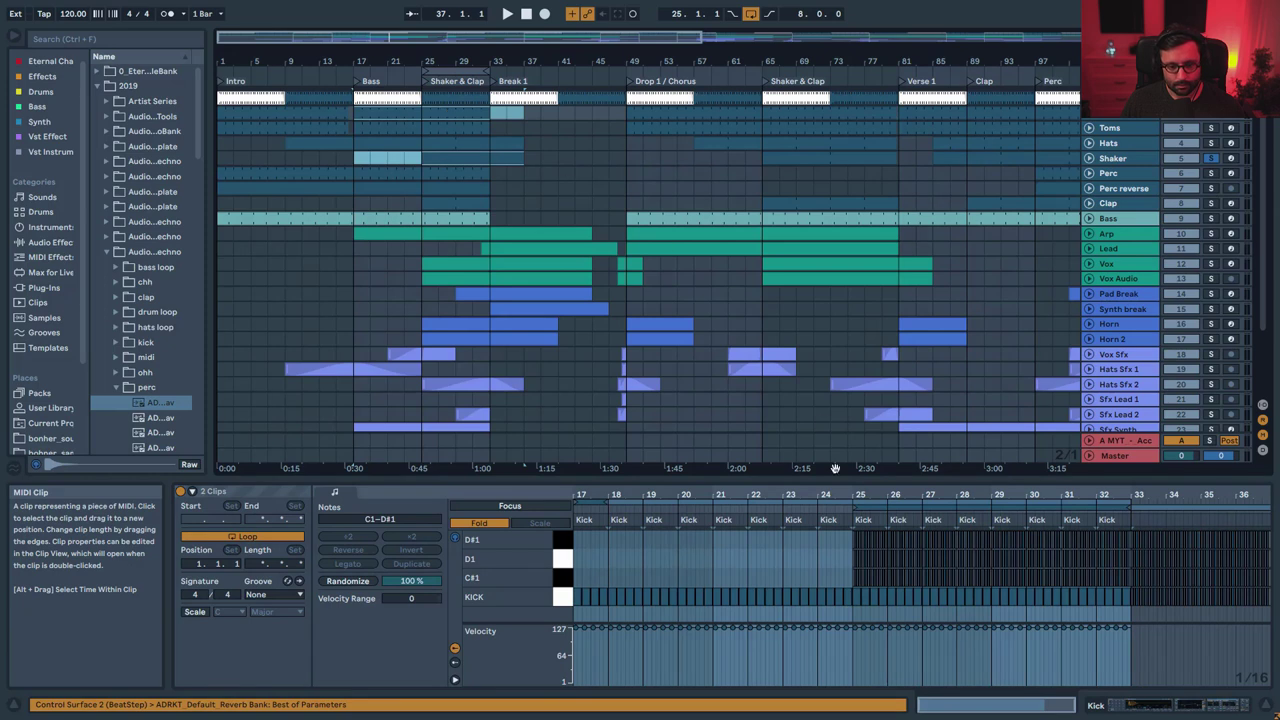
left_click_drag(950, 502, 1237, 574)
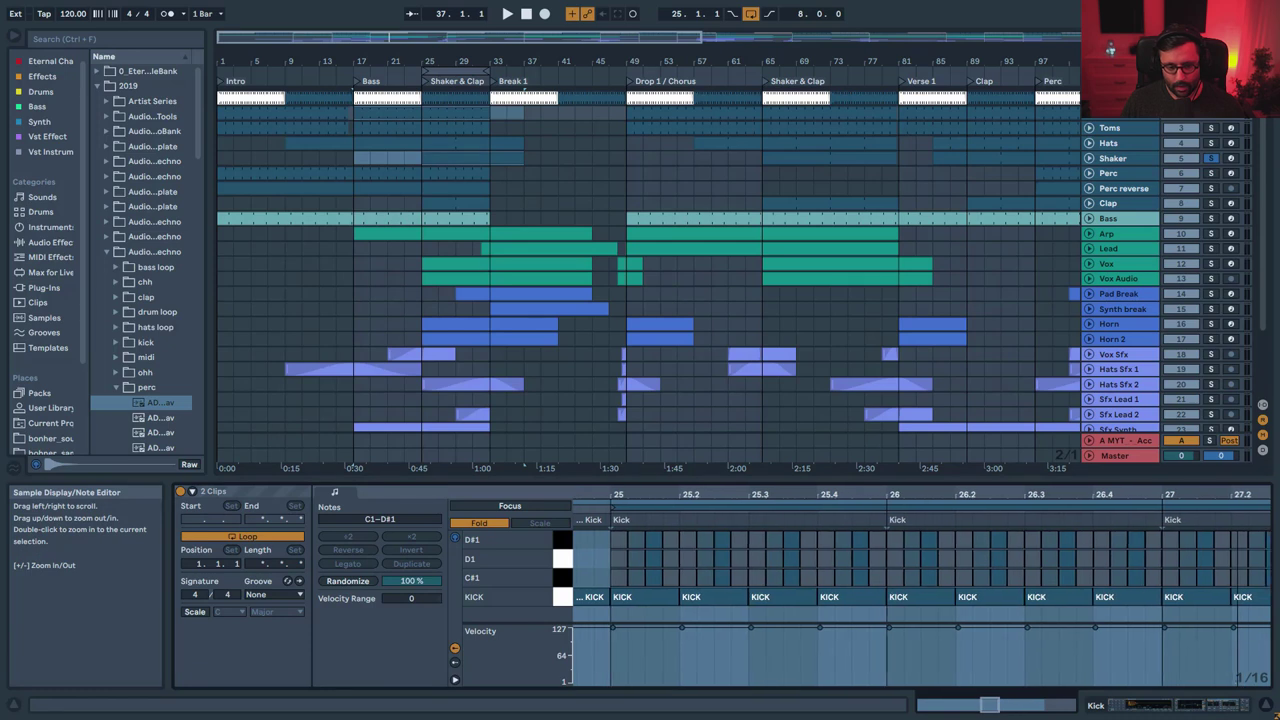
left_click_drag(930, 585, 925, 590)
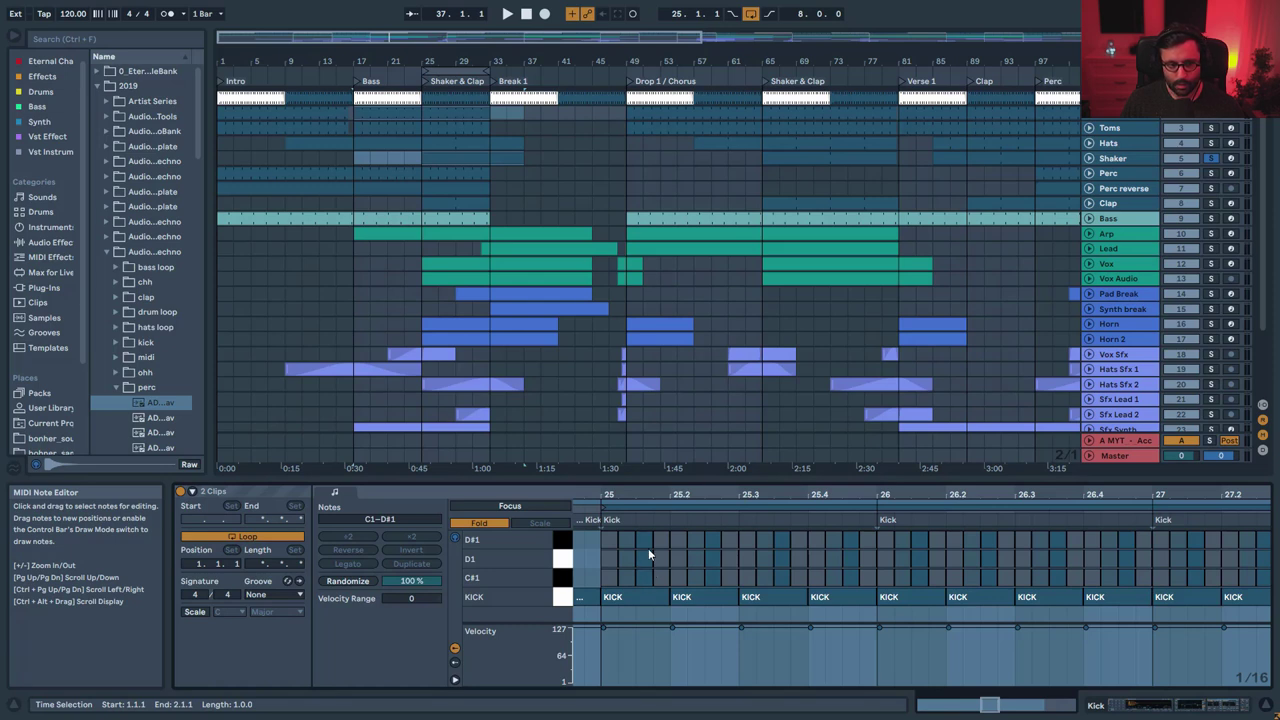
- Return to the Shaker clip alone and select the stacked notes at 1.1.3 on all four samples
left_click(457, 163)
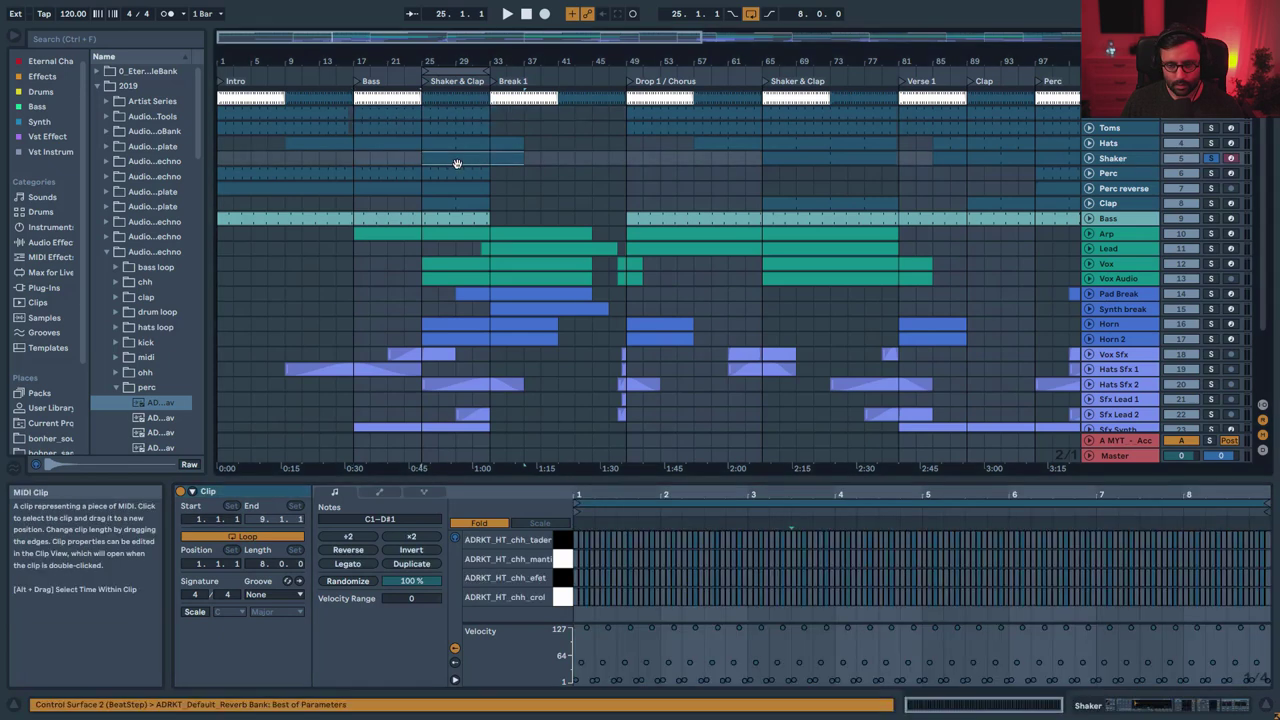
left_click_drag(585, 494, 585, 545)
left_click_drag(682, 494, 735, 498)
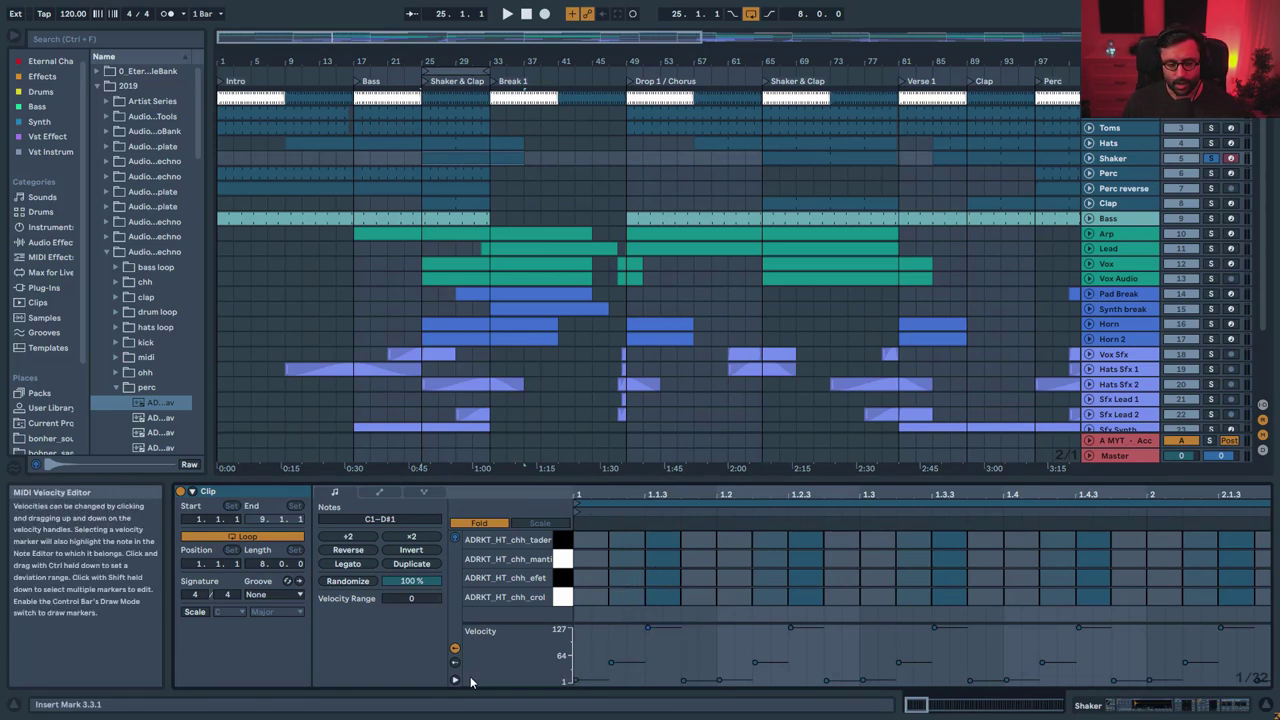
left_click_drag(657, 610, 663, 536)
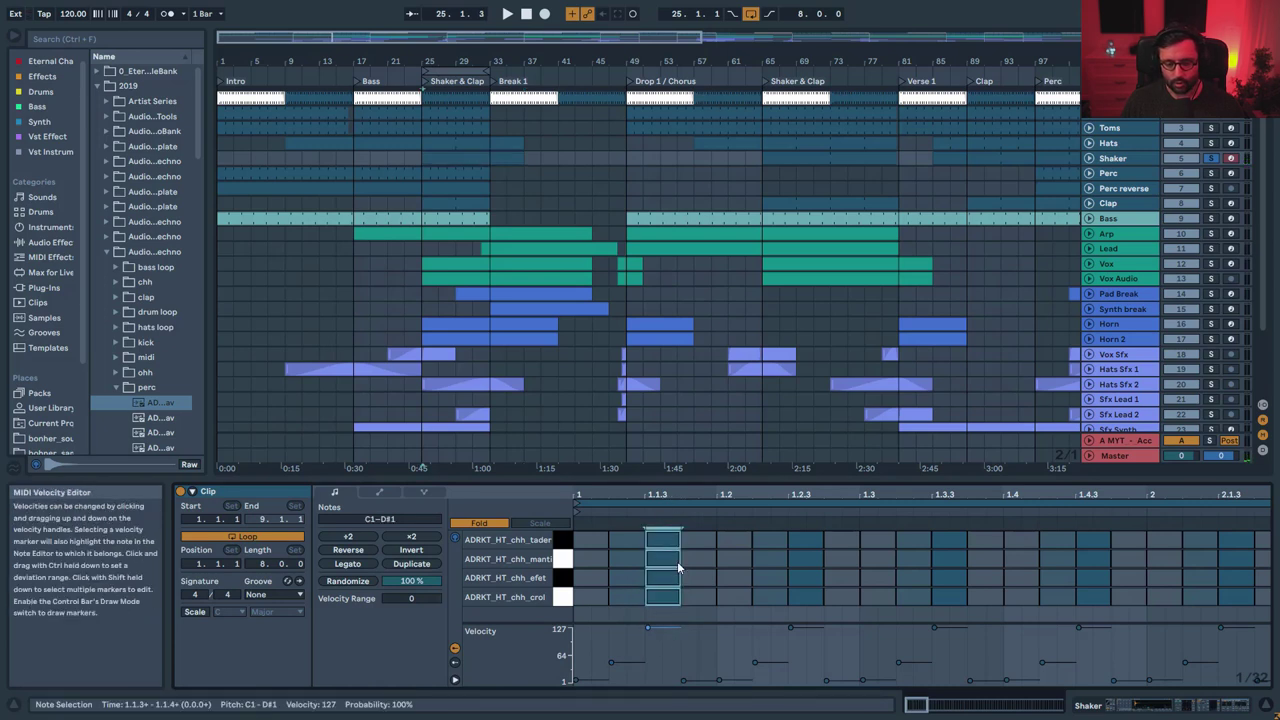
- Select the Shaker notes on all four beats of bar 1, across all four samples, to examine their low velocity
left_click(586, 684)
left_click(697, 683)
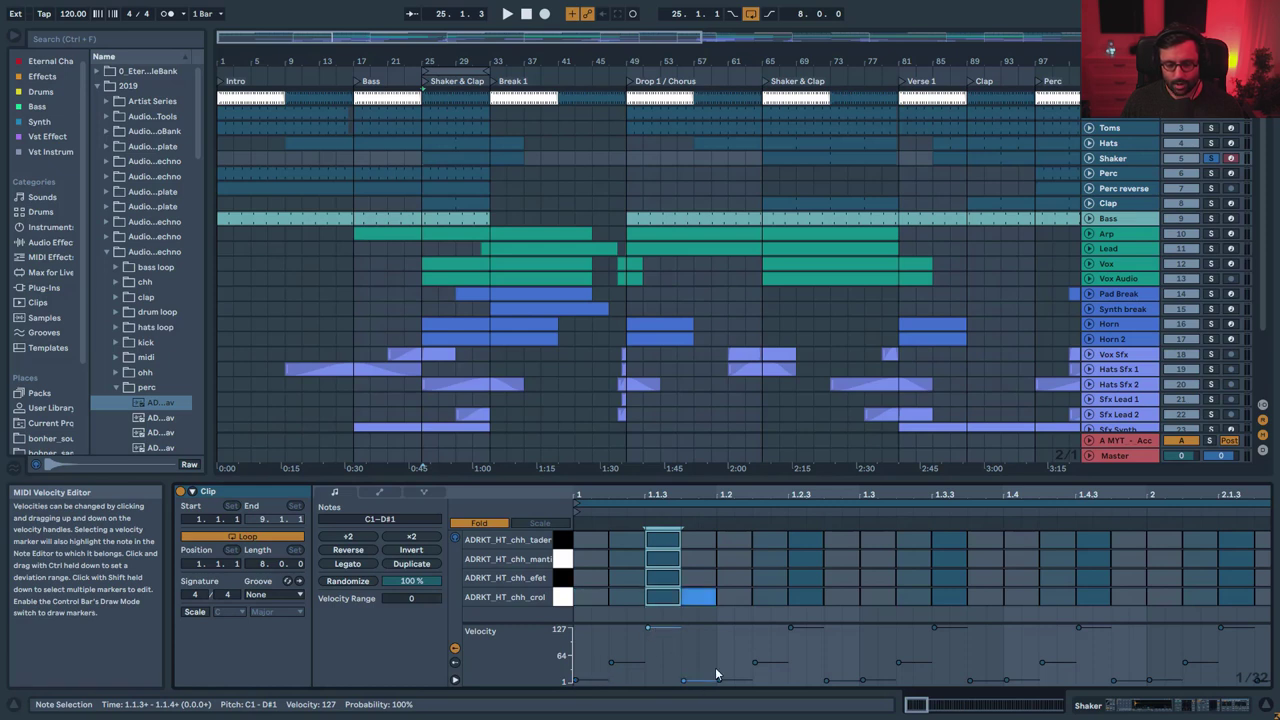
left_click(731, 598)
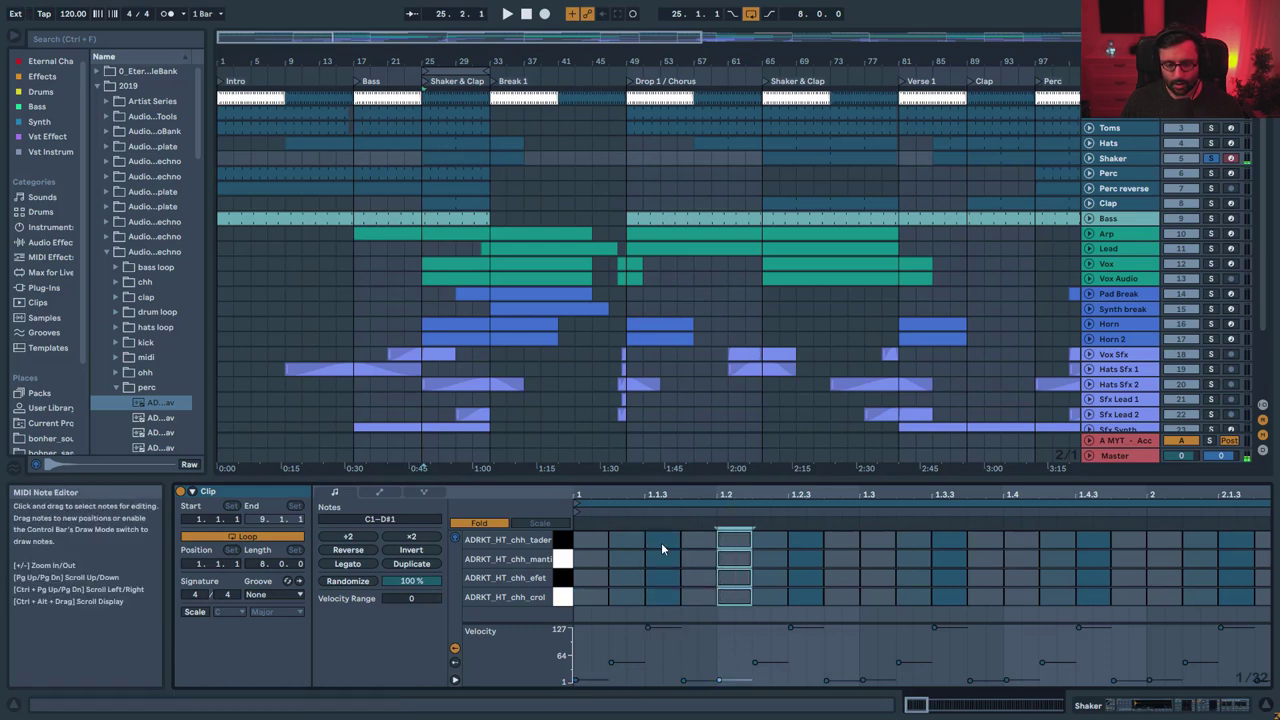
left_click(590, 602, "shift")
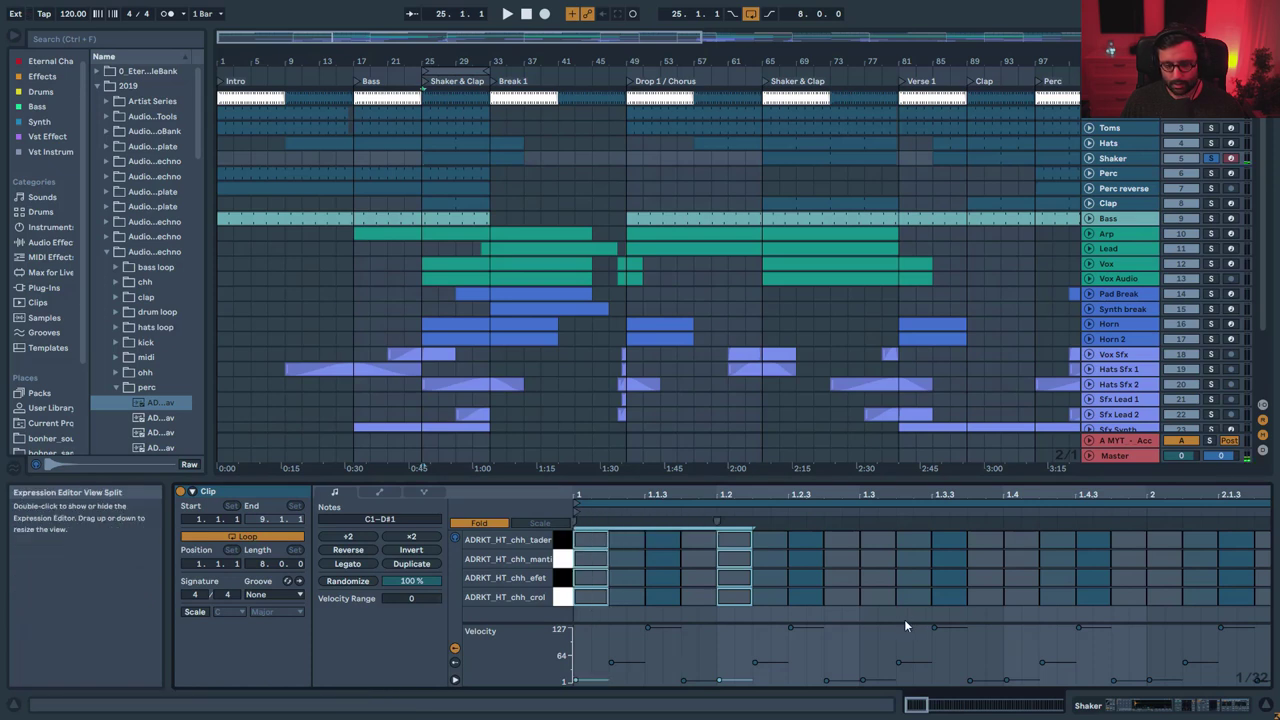
left_click(876, 605, "shift")
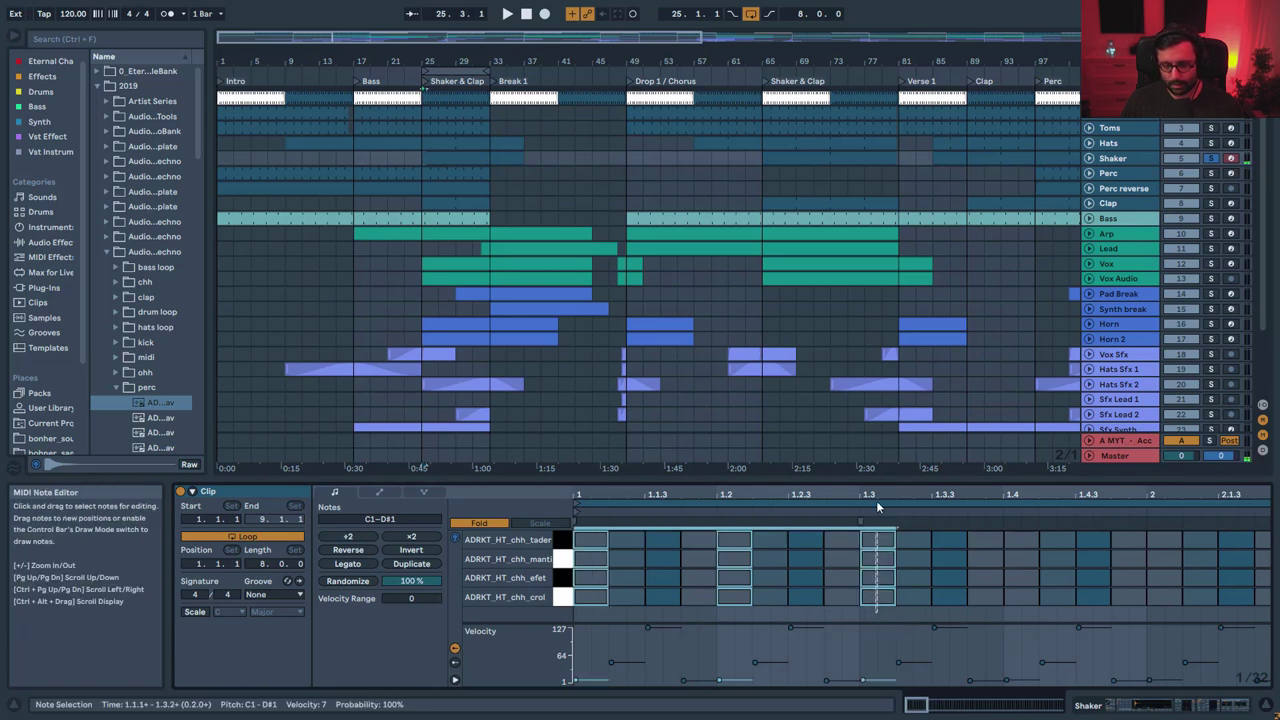
left_click(1013, 607, "shift")
left_click_drag(1025, 505, 1026, 507)
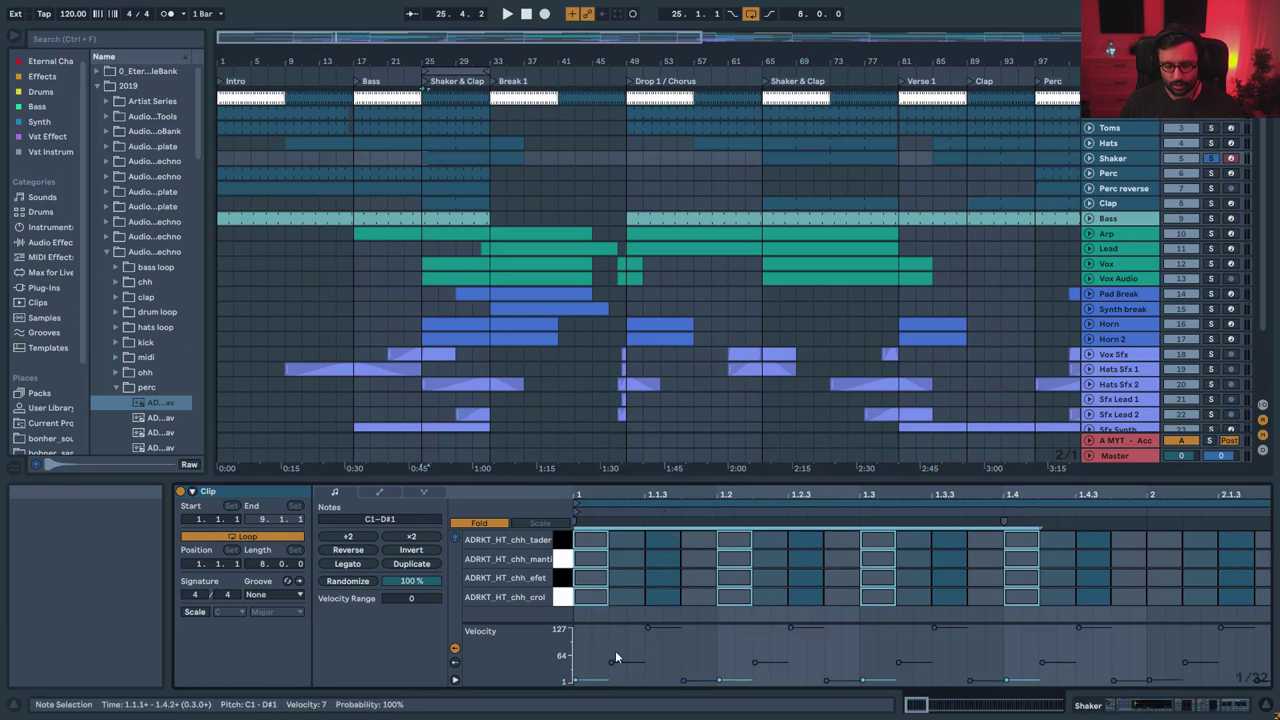
- Play the Shaker part from bar 25 and open its device chain to view the drum rack samples
key("space")
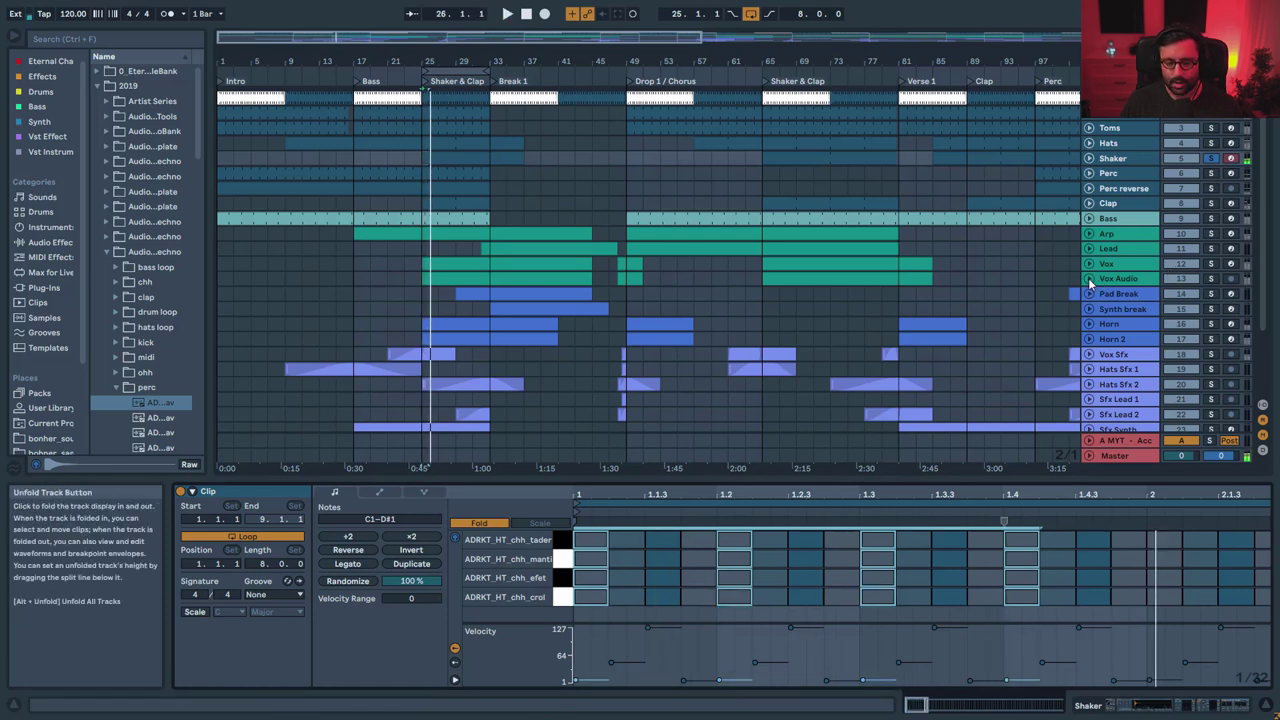
double_click(1118, 158)
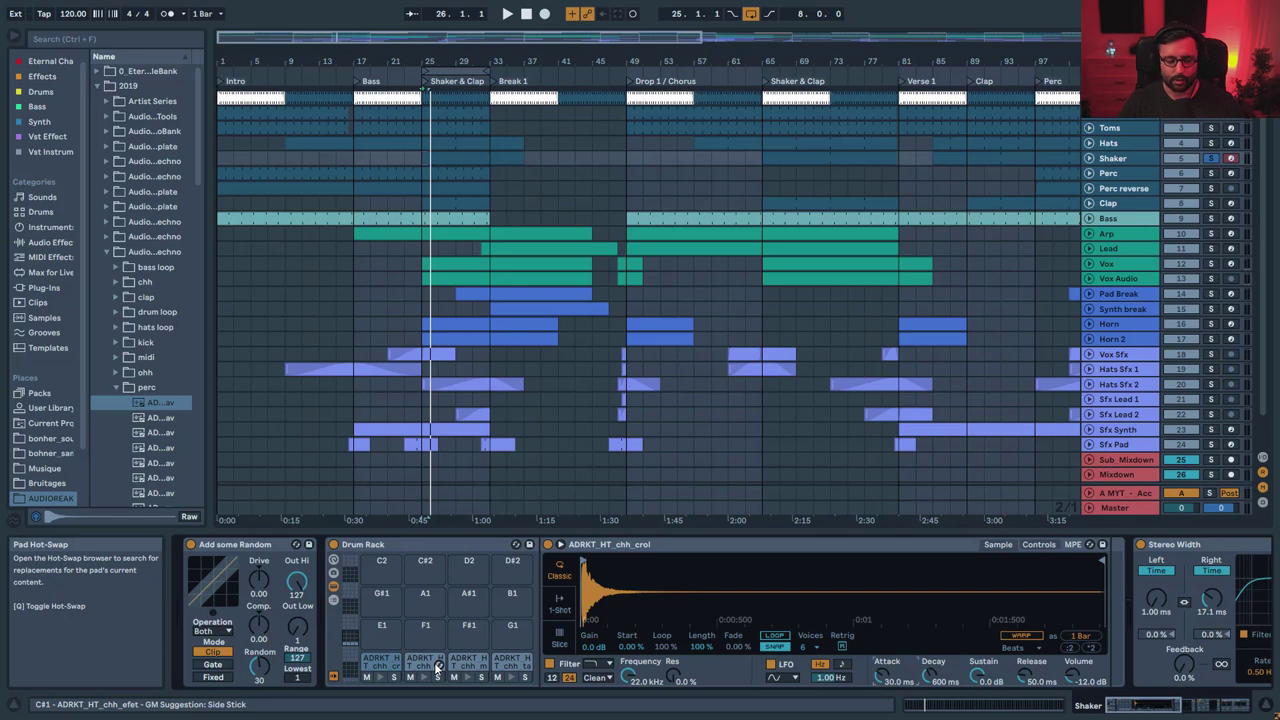
key("space")
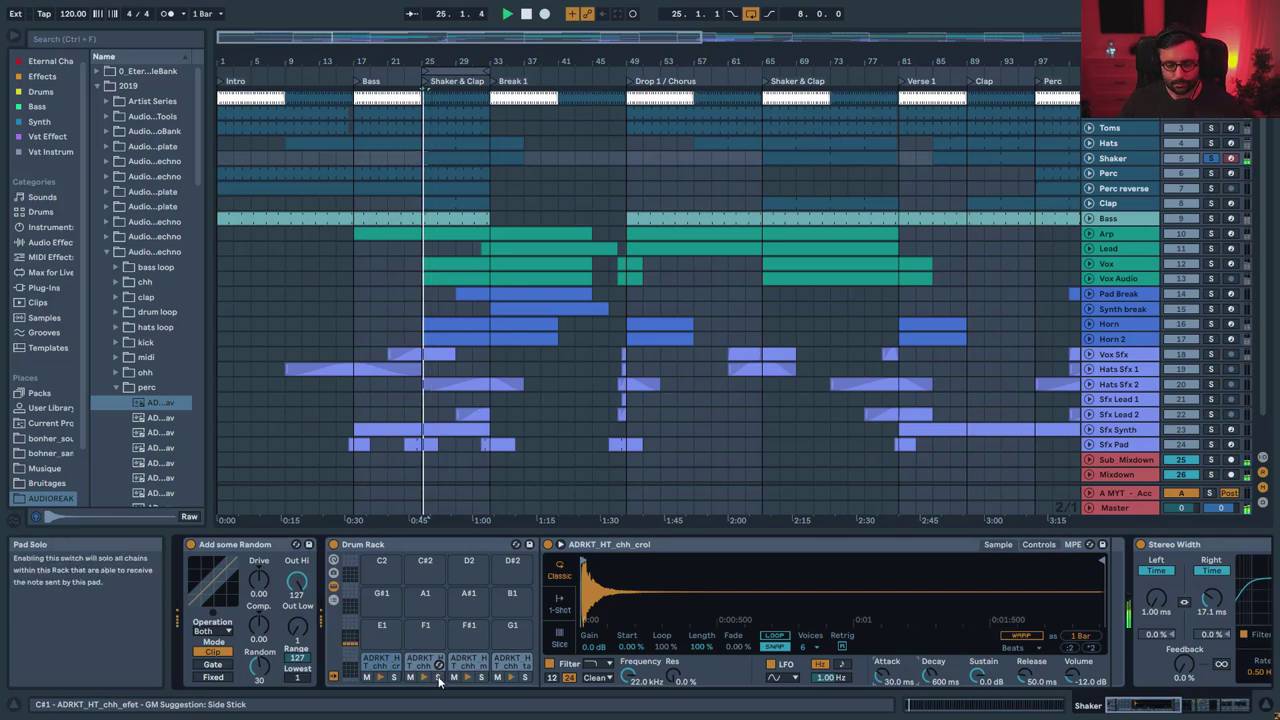
key("space")
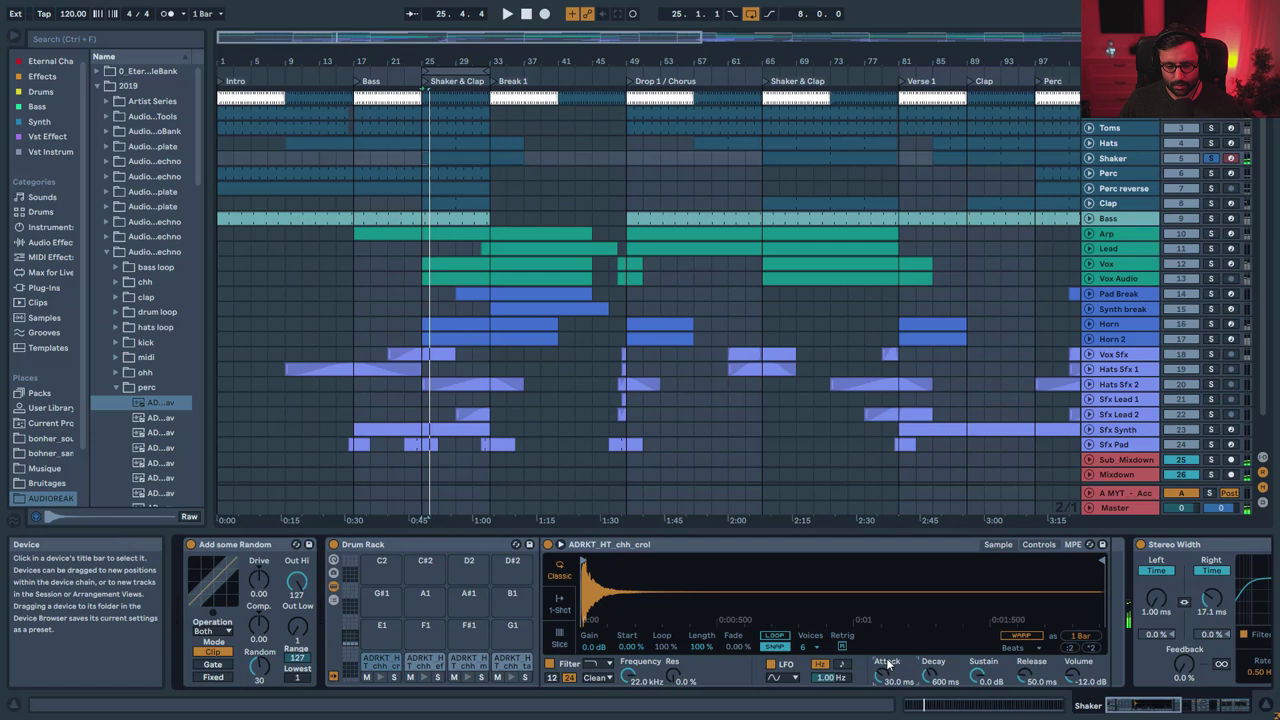
- Play the Shaker and compare its sound with the Stereo Width device bypassed and active
scroll(886, 661, "down", 5)
left_click(422, 549)
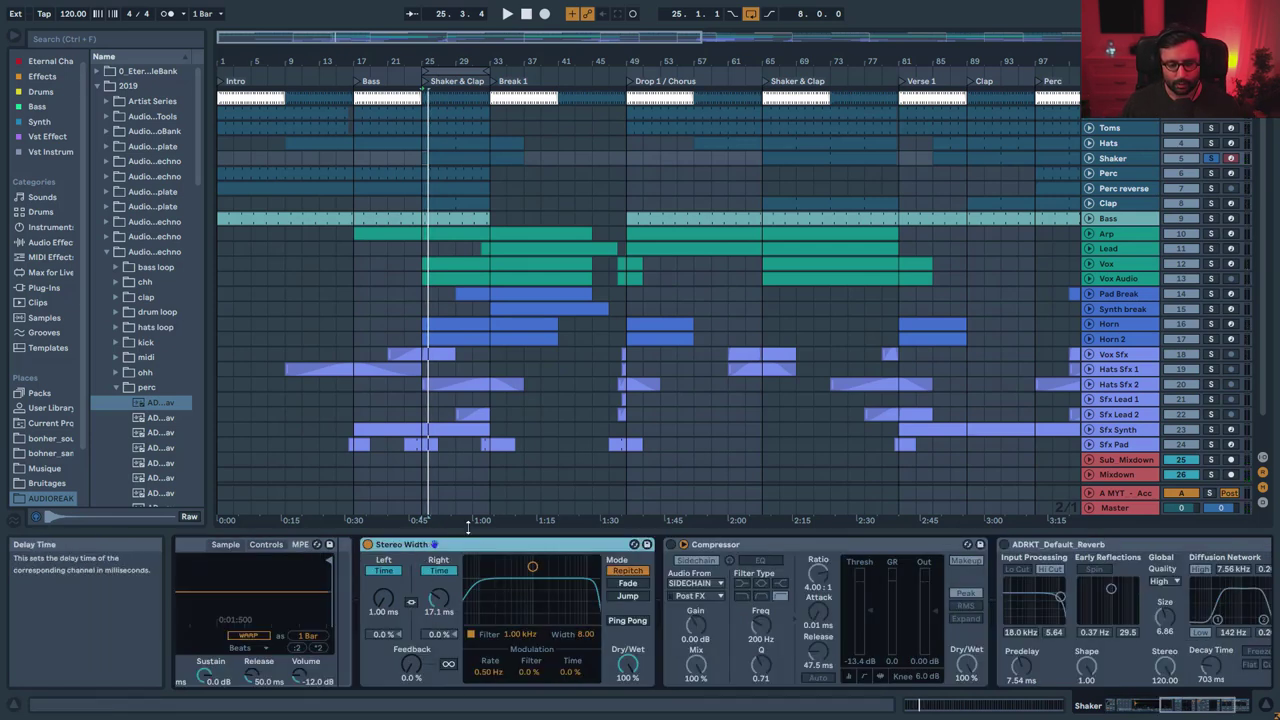
key("space")
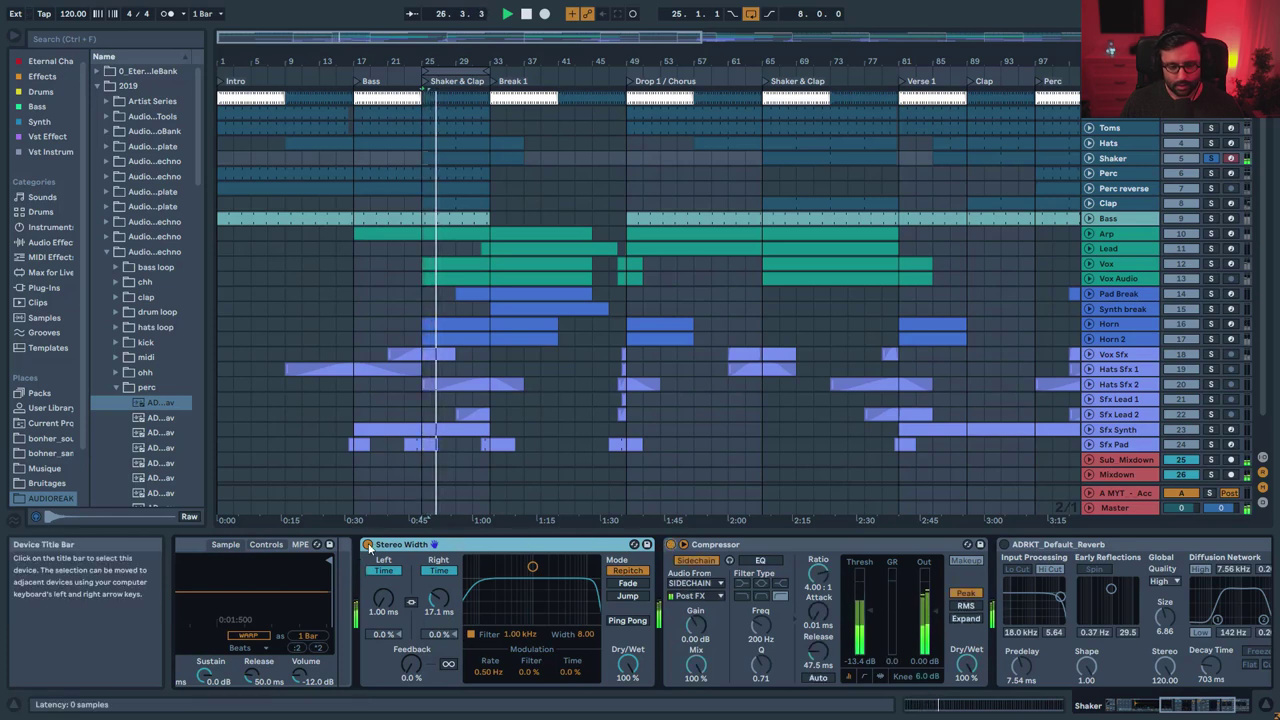
left_click(368, 545)
left_click(368, 545)
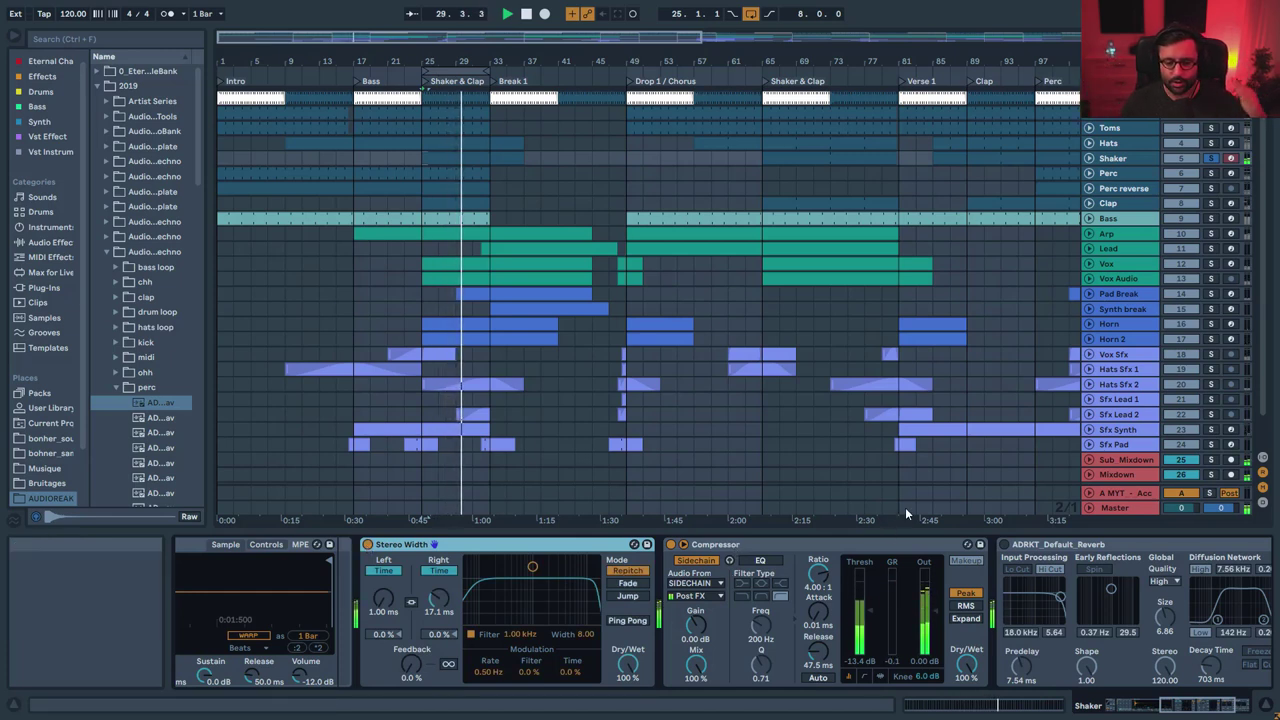
- Activate ADRKT_Default_Reverb on the Shaker, and play it soloed together with the Kick, Toms and Hats
left_click_drag(1214, 705, 1236, 705)
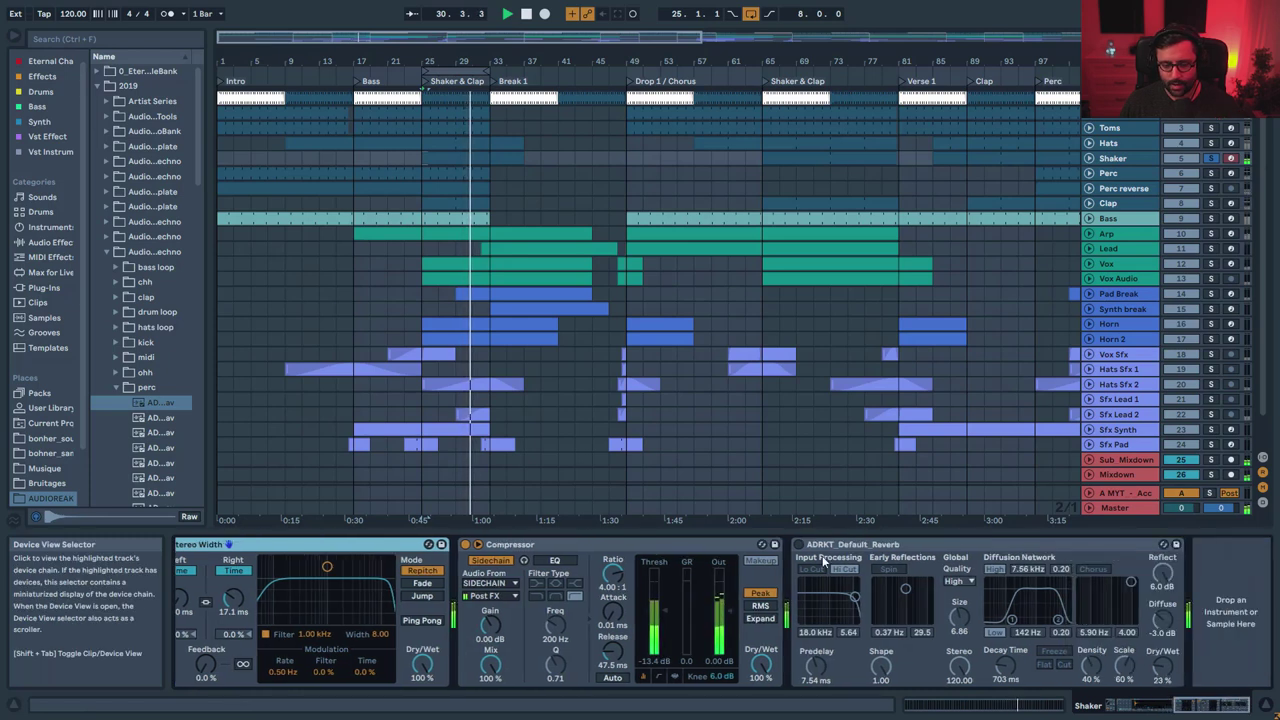
left_click(798, 545)
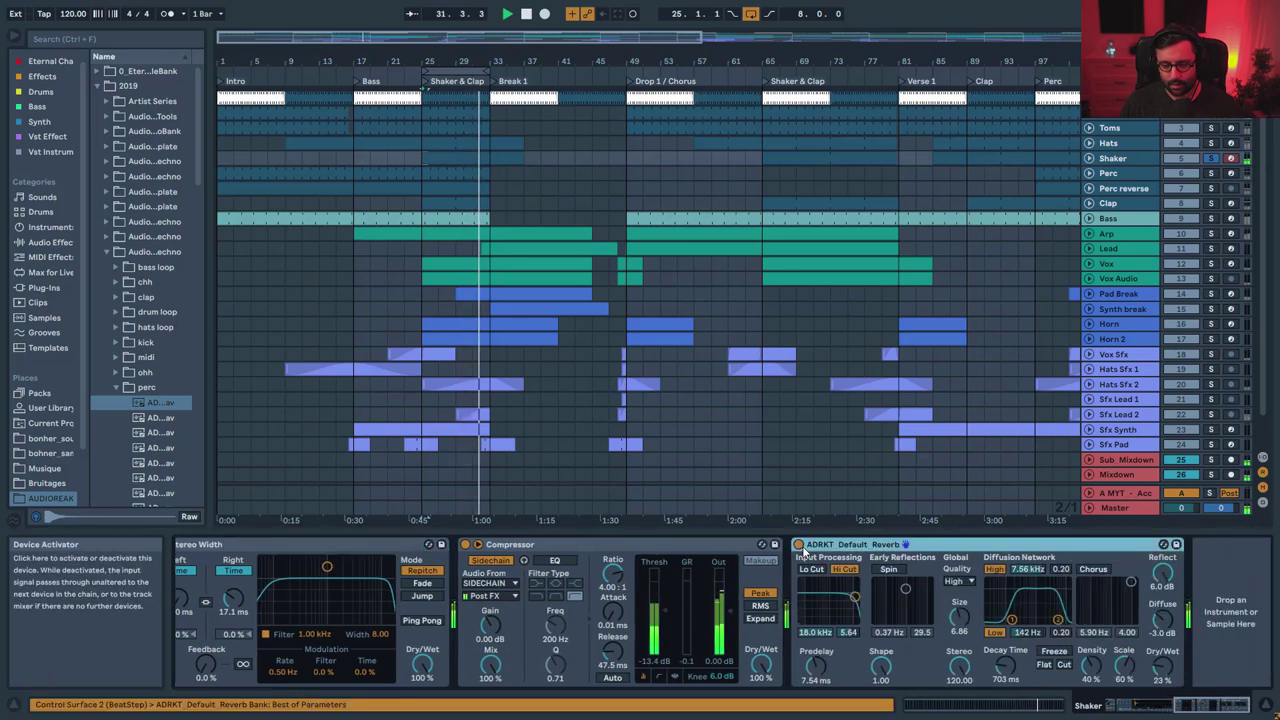
left_click(1212, 120)
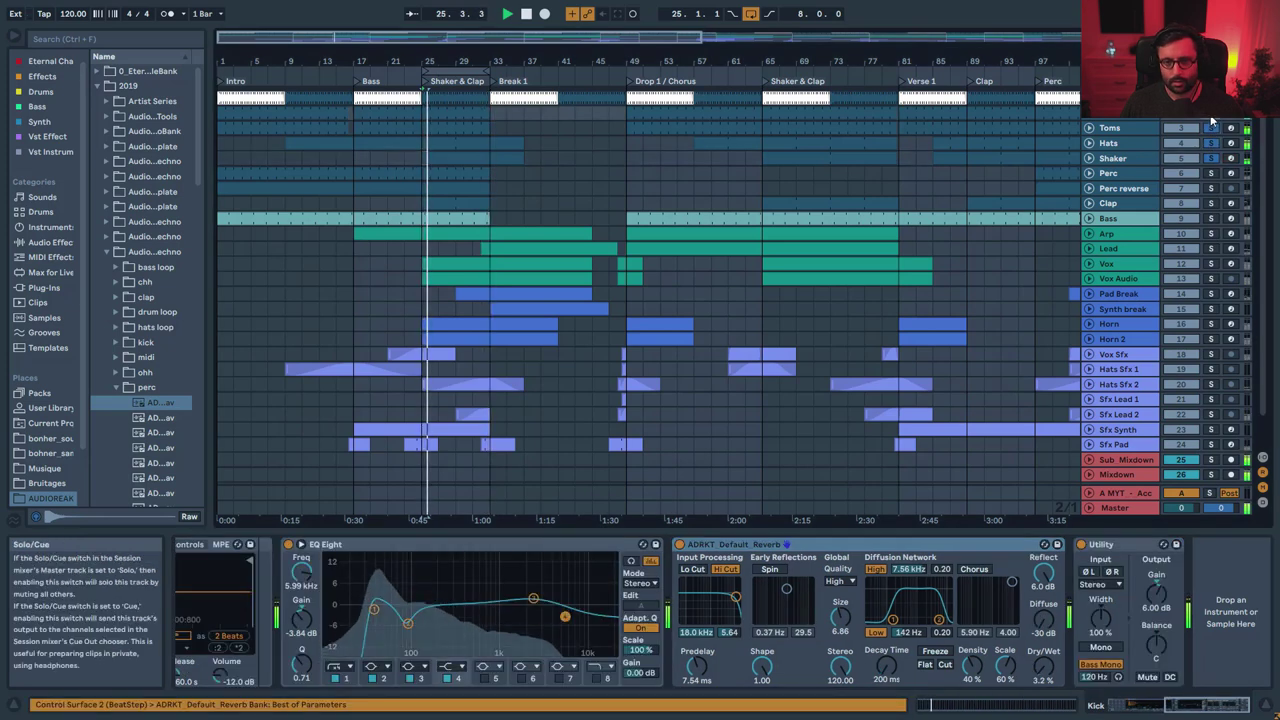
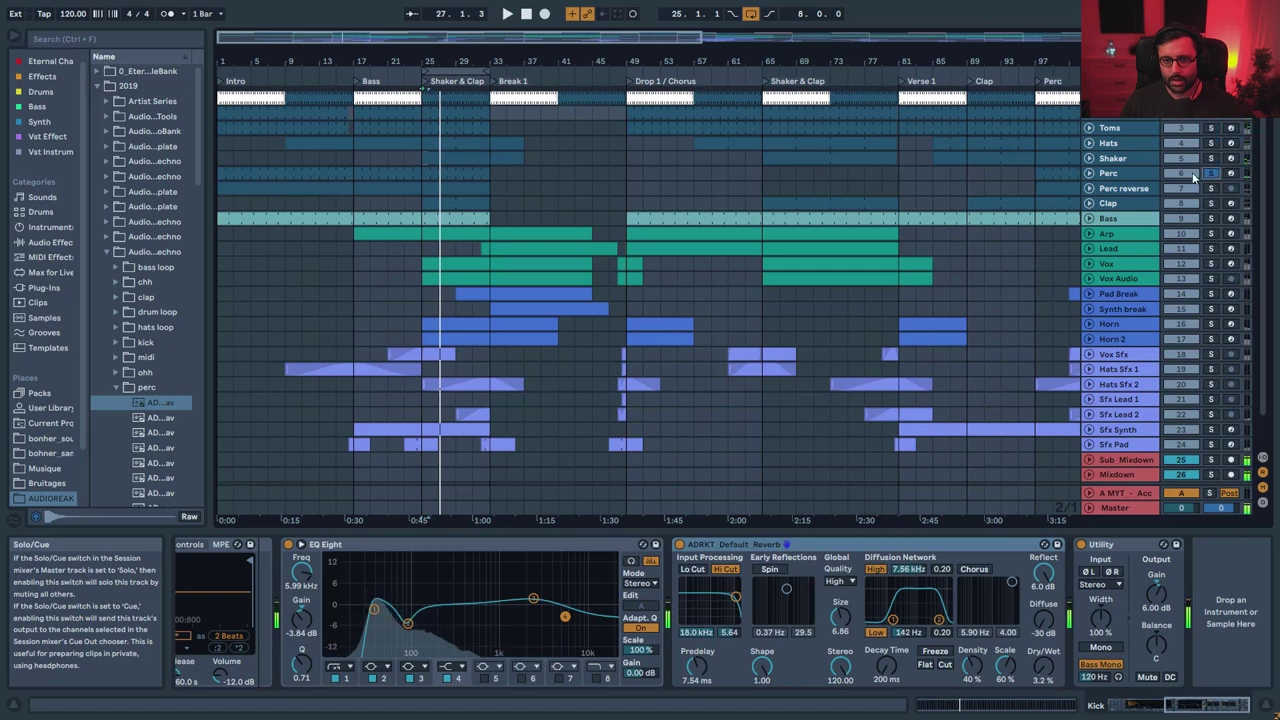
- Play the Perc track soloed and compare its sound with EQ Eight and ADRKT_Default_Reverb bypassed and active
left_click(466, 178)
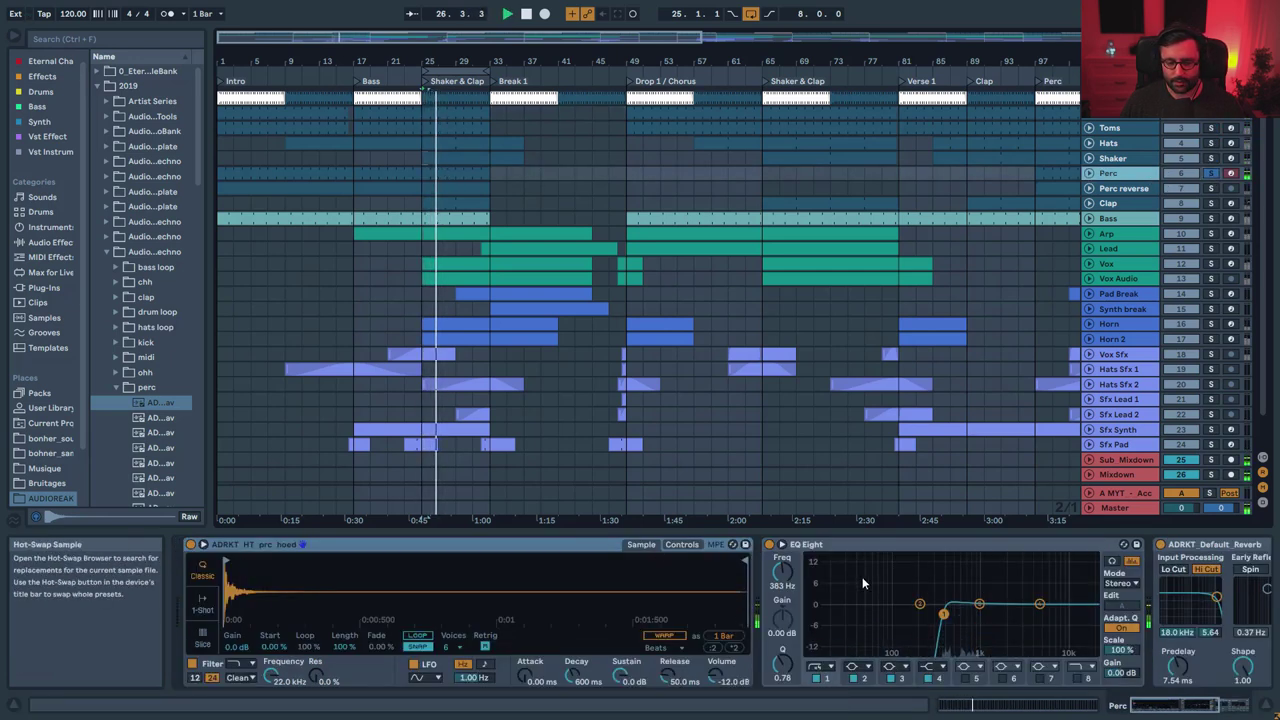
left_click(769, 545)
left_click(1161, 545)
left_click(769, 546)
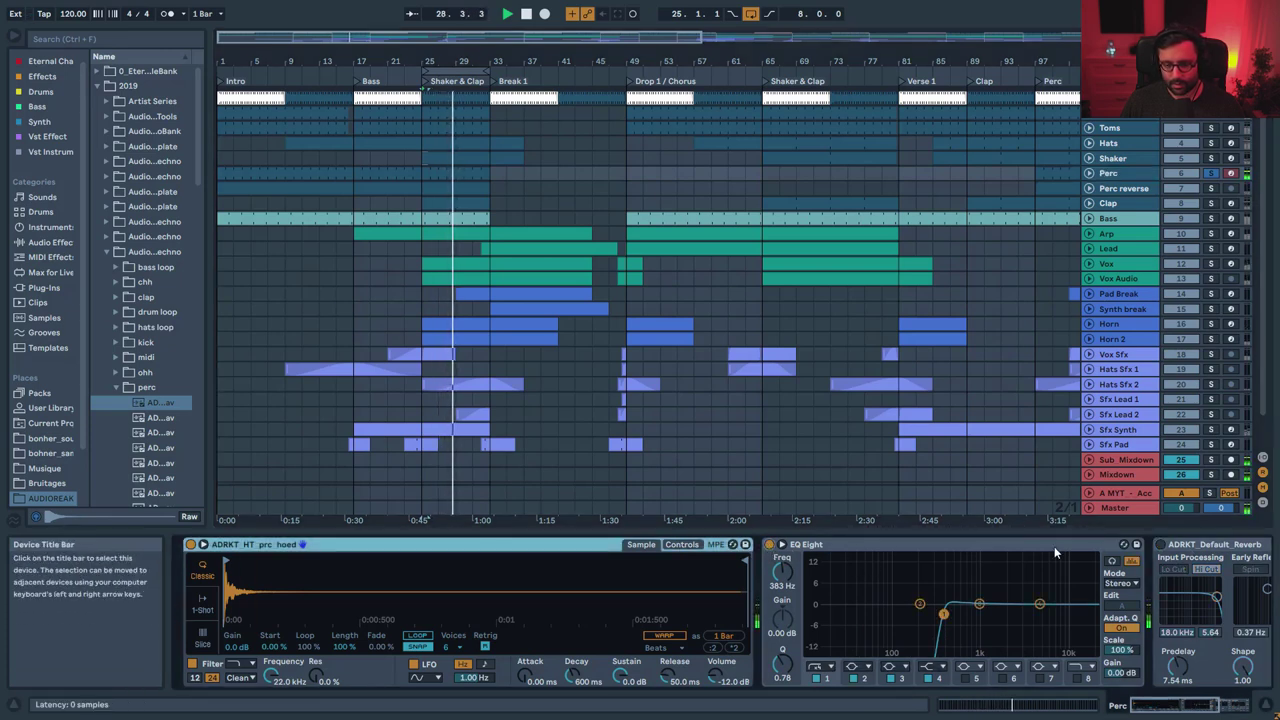
left_click(1160, 544)
mouse_move(1180, 705)
left_mouse_down()
mouse_move(1209, 705)
mouse_move(1172, 705)
left_mouse_up()
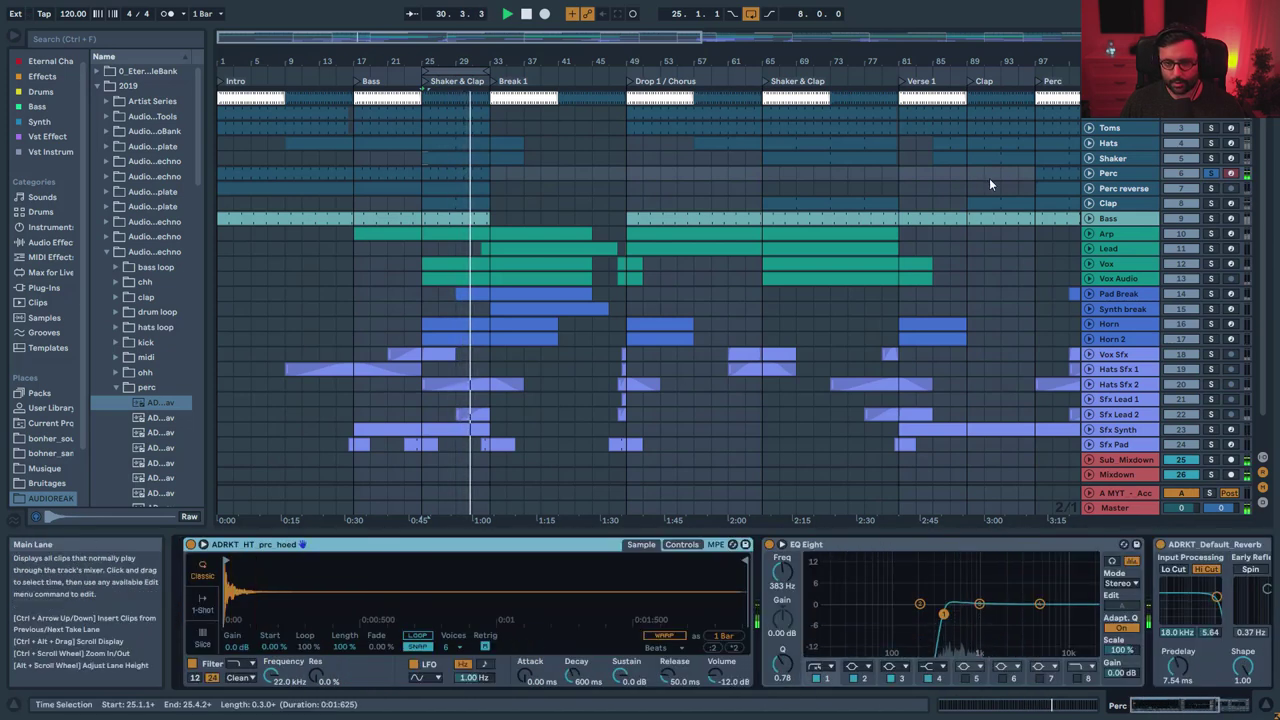
- Zoom in on the Perc clip, solo and unfold Perc reverse, and play it from bar 25 with the other percussion tracks
key("z")
left_click(1126, 243)
left_click(1210, 243)
key("space")
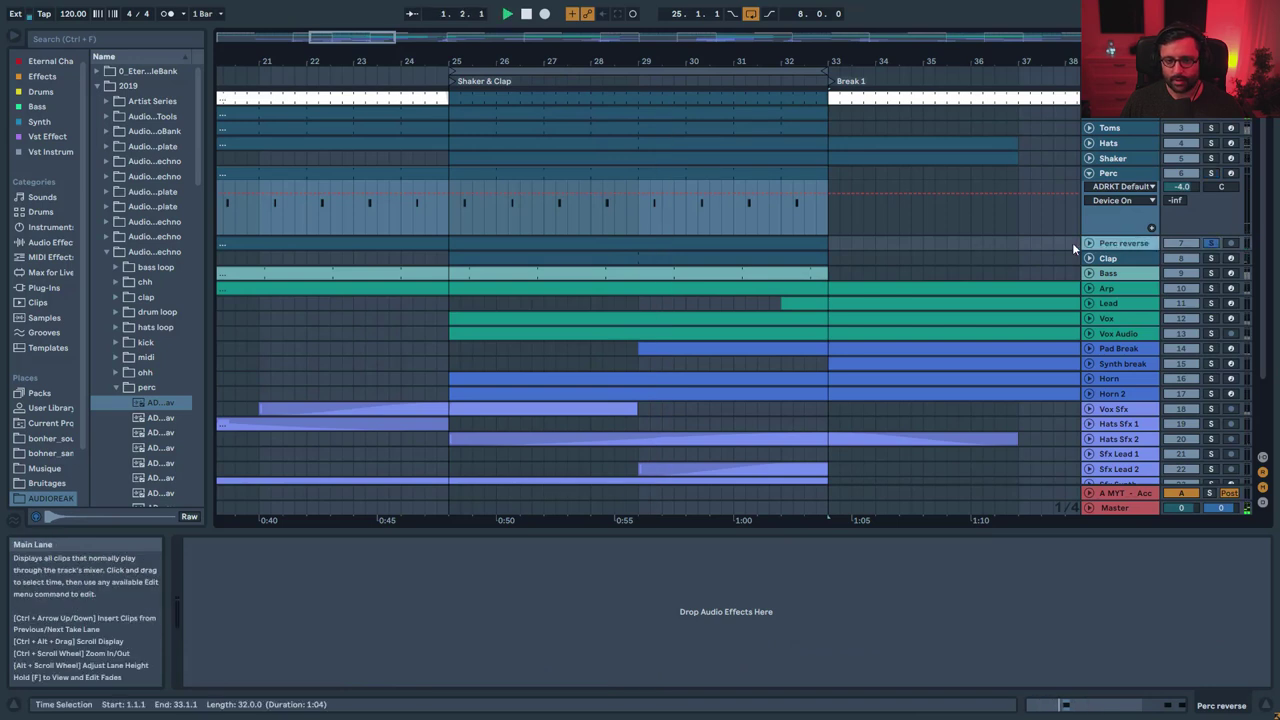
left_click(1089, 243)
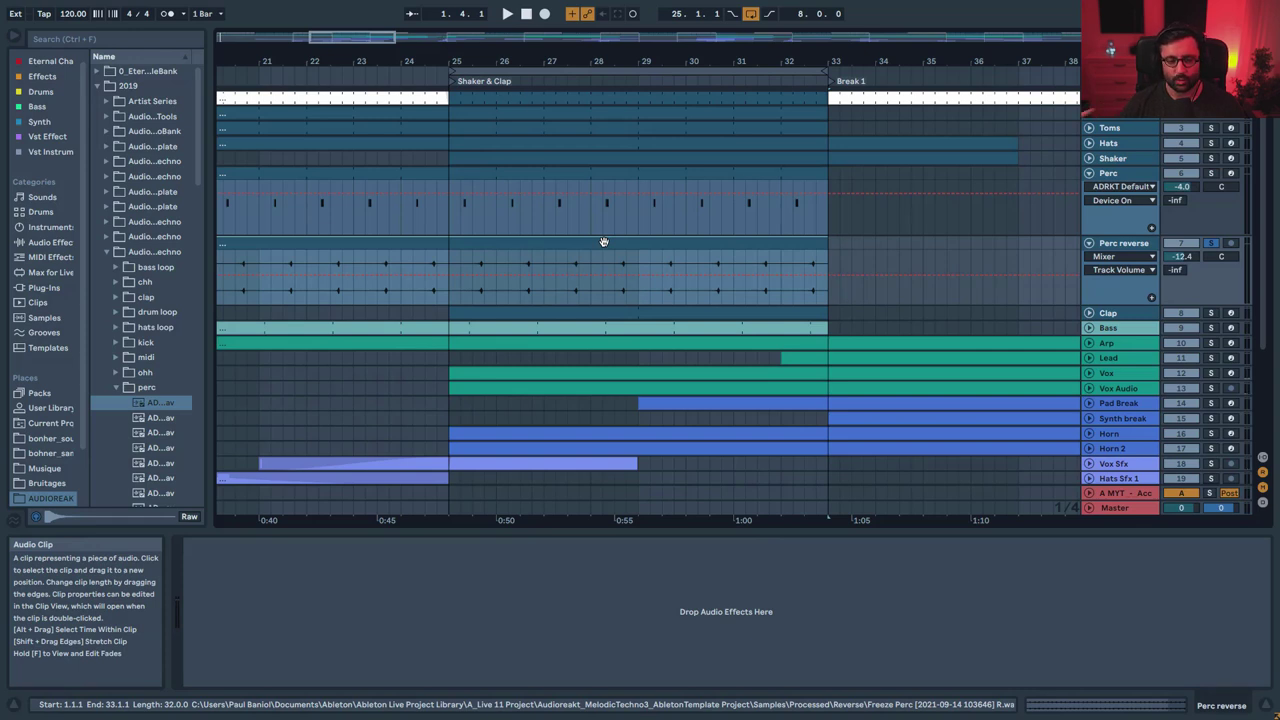
left_click(450, 283)
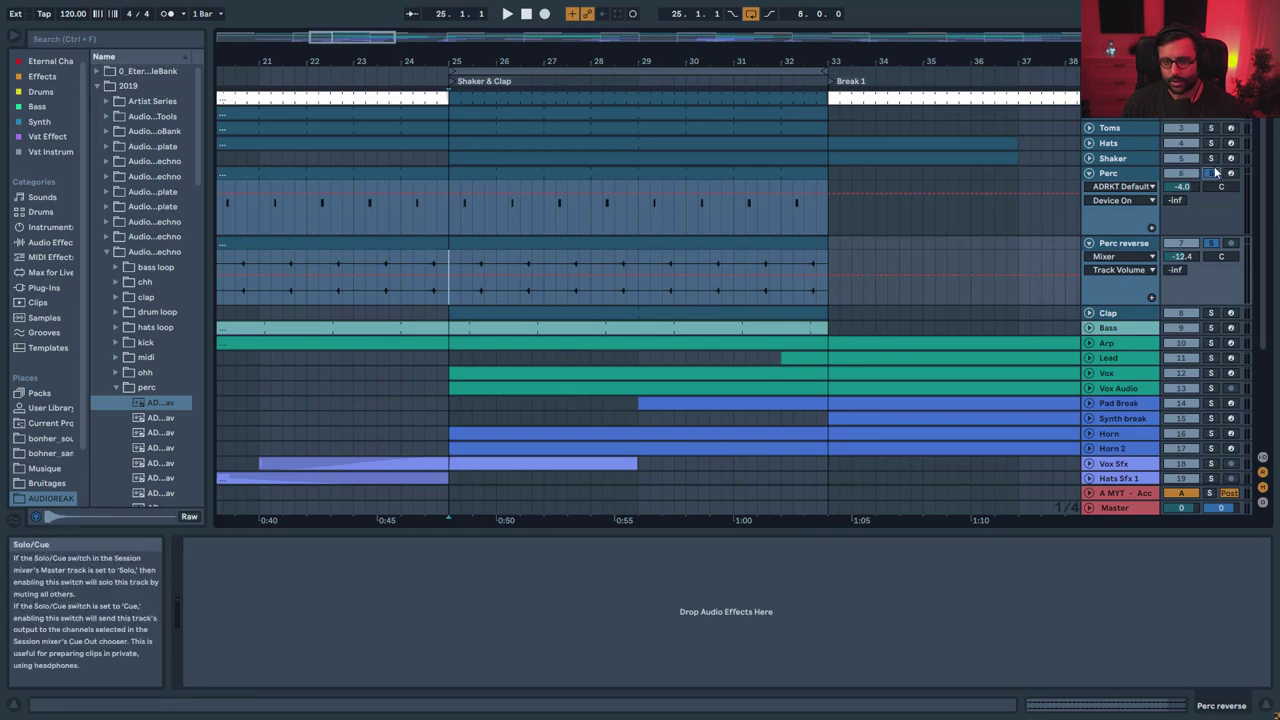
key("space")
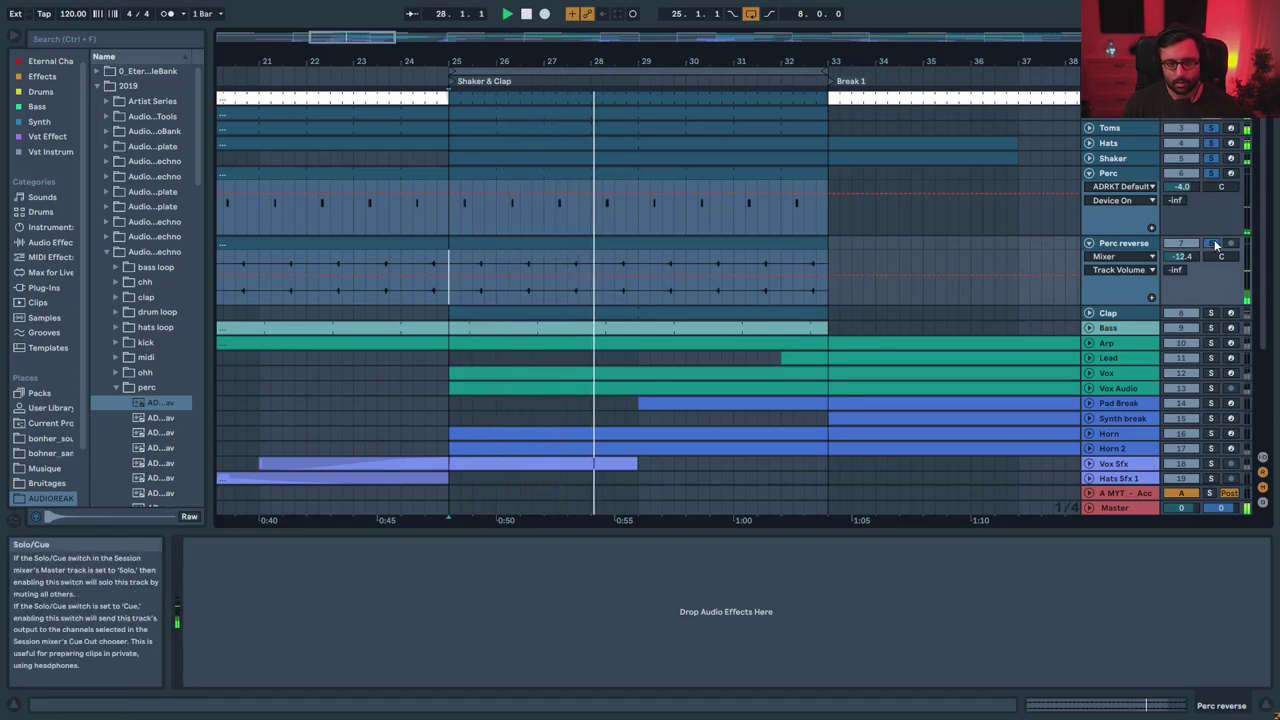
- Solo the Clap and compare its sound with the AYNIL_Cnvltn_Early01 reverb bypassed and active
key("space")
left_click(1135, 314)
left_click(1211, 316)
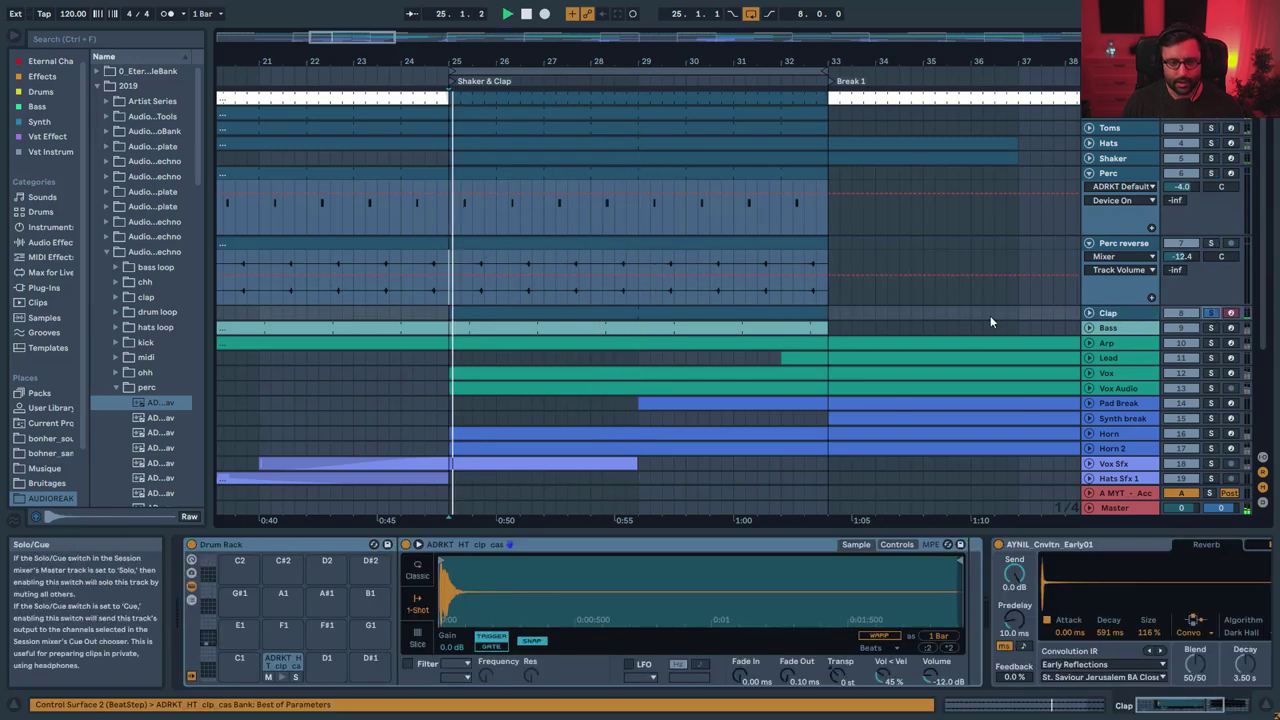
key("space")
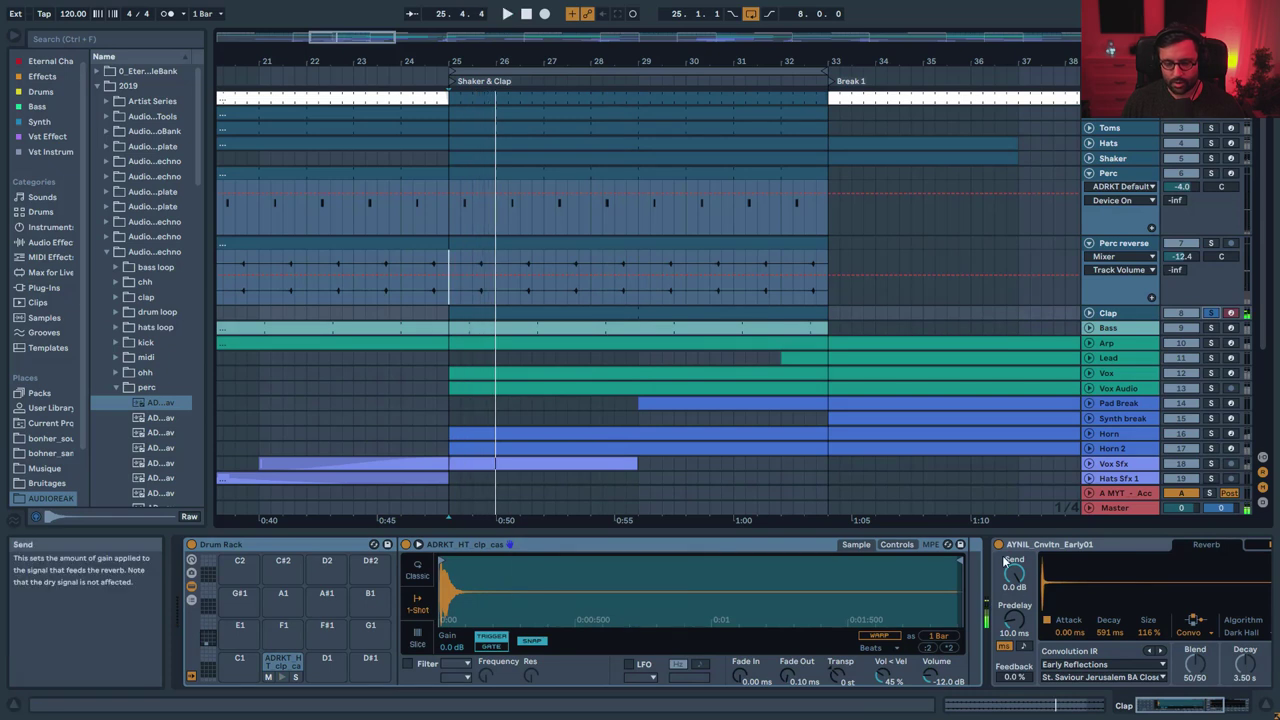
left_click(1000, 547)
key("space")
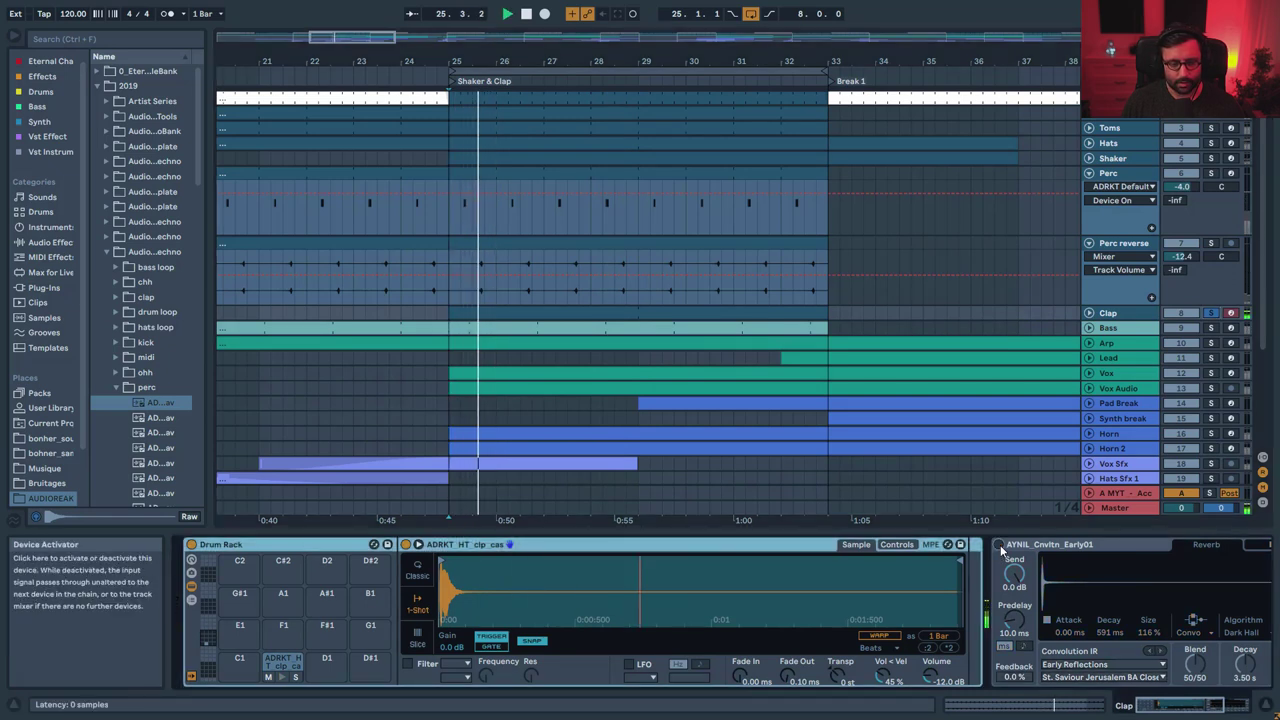
left_click(1227, 703)
left_click_drag(1226, 703, 1163, 702)
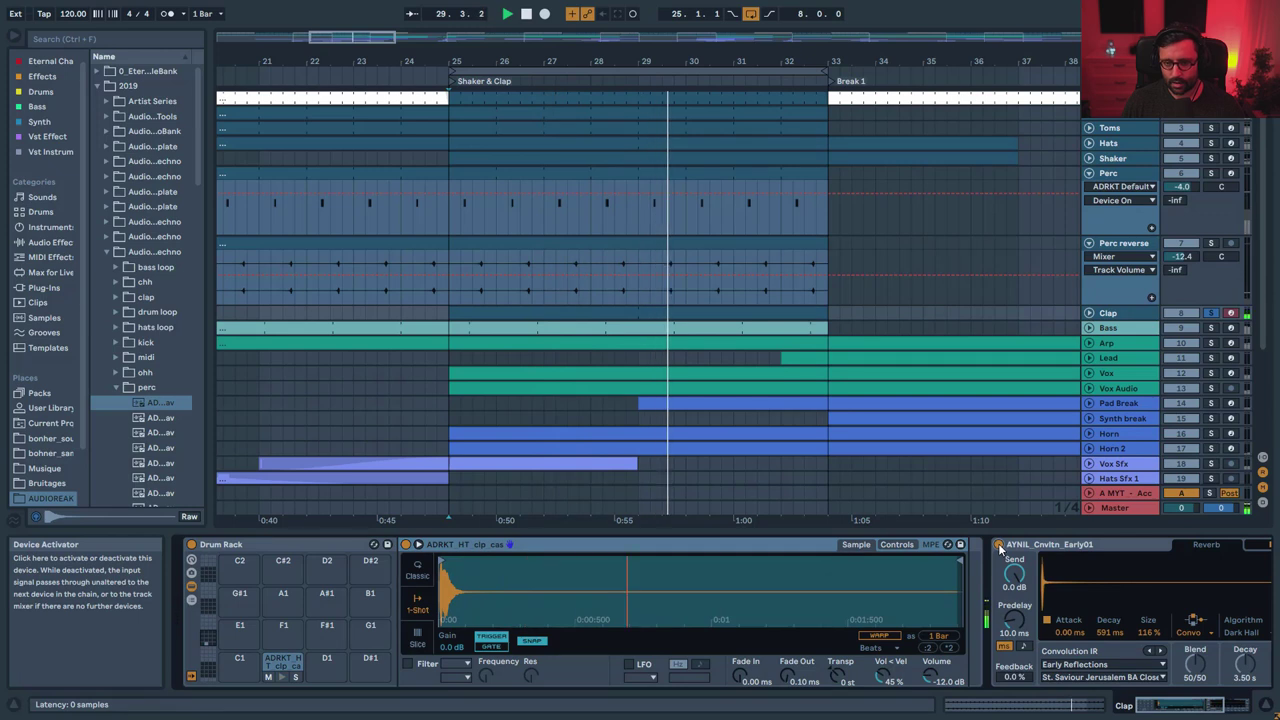
- Play the full mix from bar 25, and solo the tracks from Kick to Clap to hear the drums as a group
left_click(1211, 316)
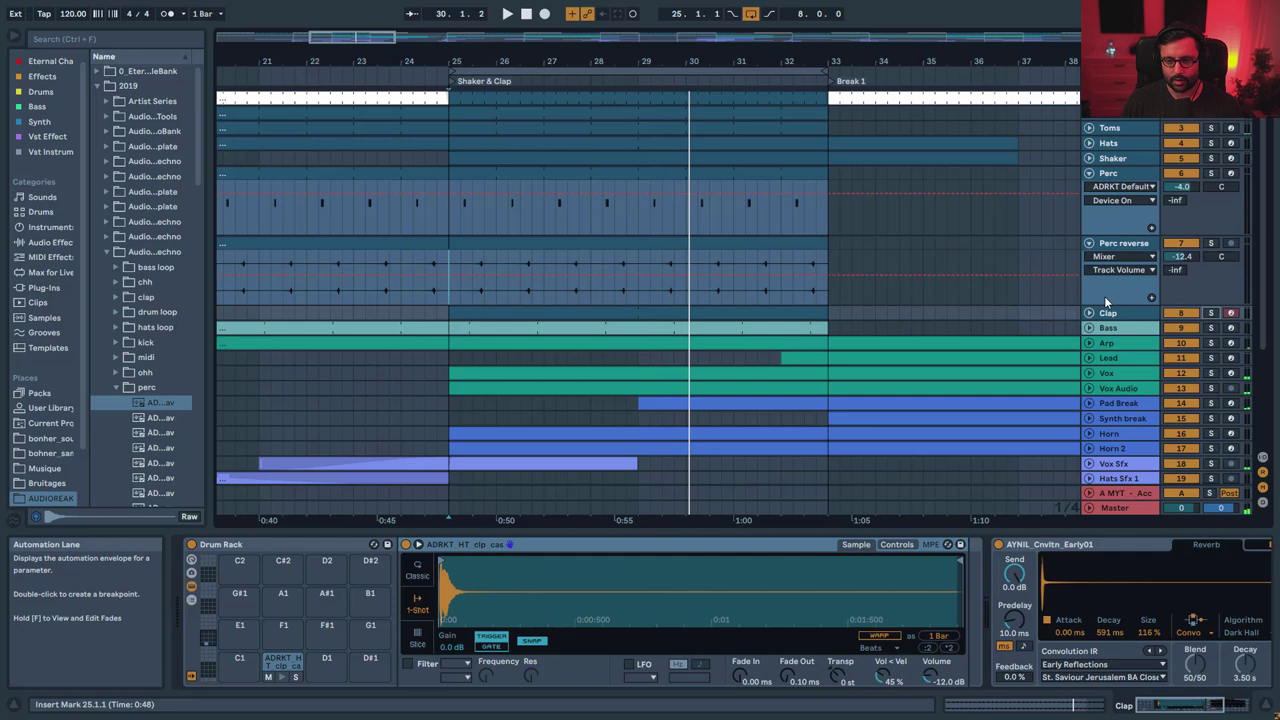
key("space")
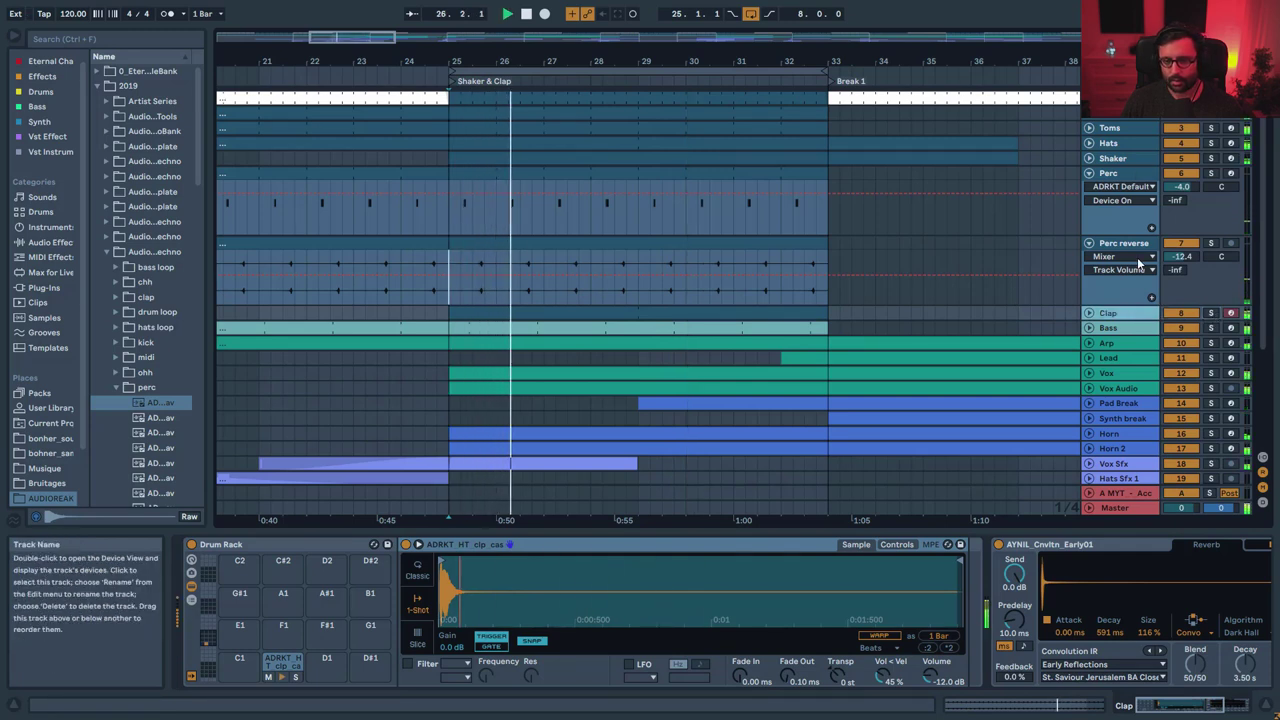
left_click(1128, 100, "shift")
left_click(1212, 115)
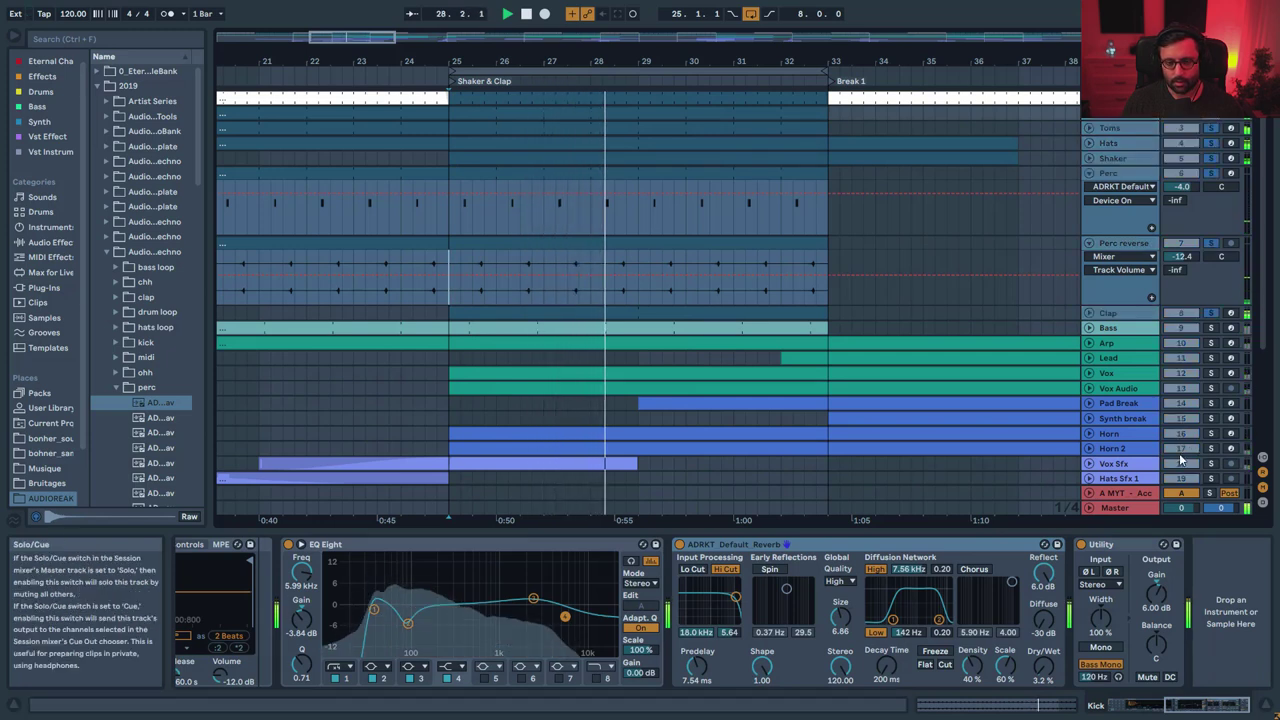
left_click(1212, 316)
key("space")
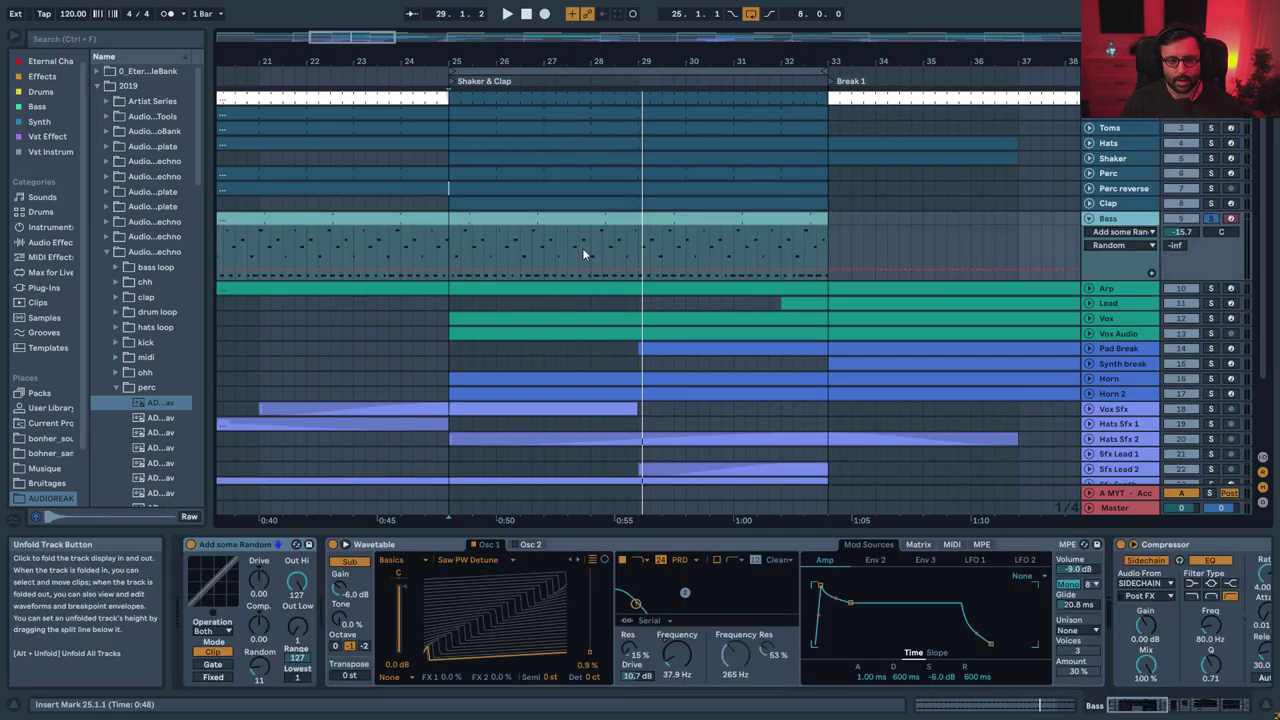
- Open the Bass clip in an enlarged note editor, audition its F1, F2, A♭2 and C3 notes, and examine their velocities
left_click(565, 218)
left_click_drag(590, 478, 590, 435)
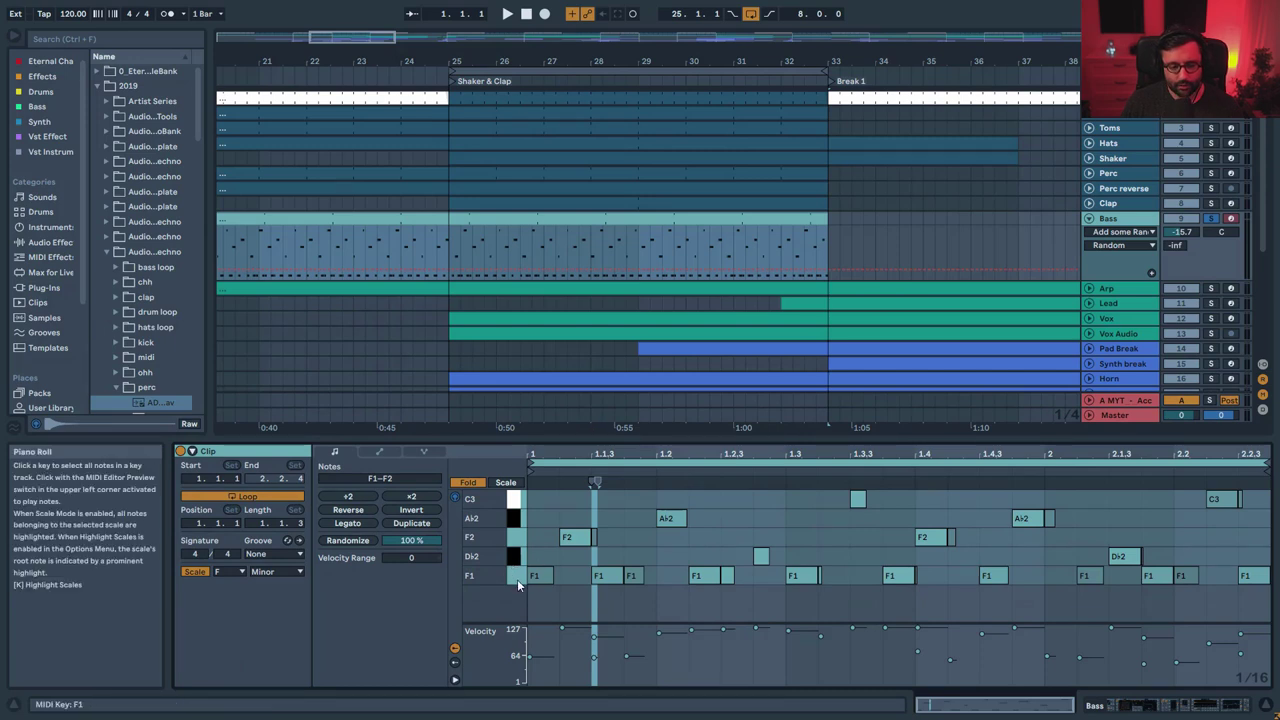
left_click(517, 578)
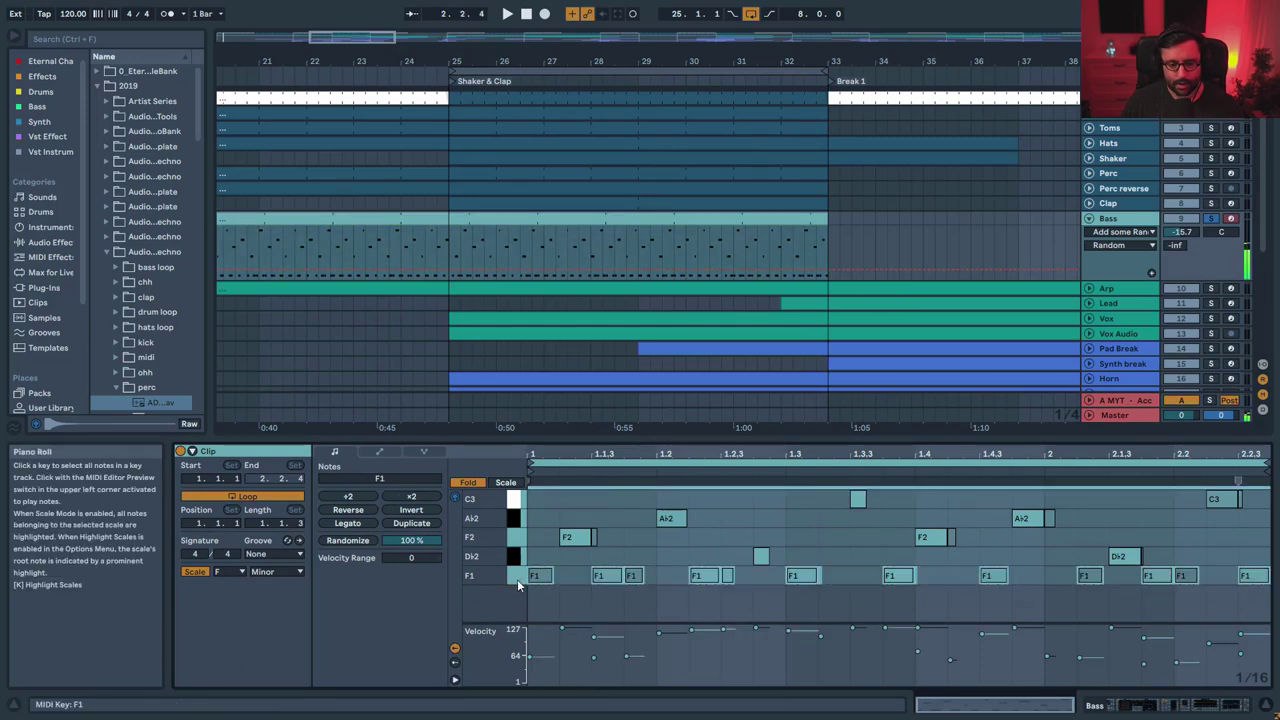
left_click(517, 541)
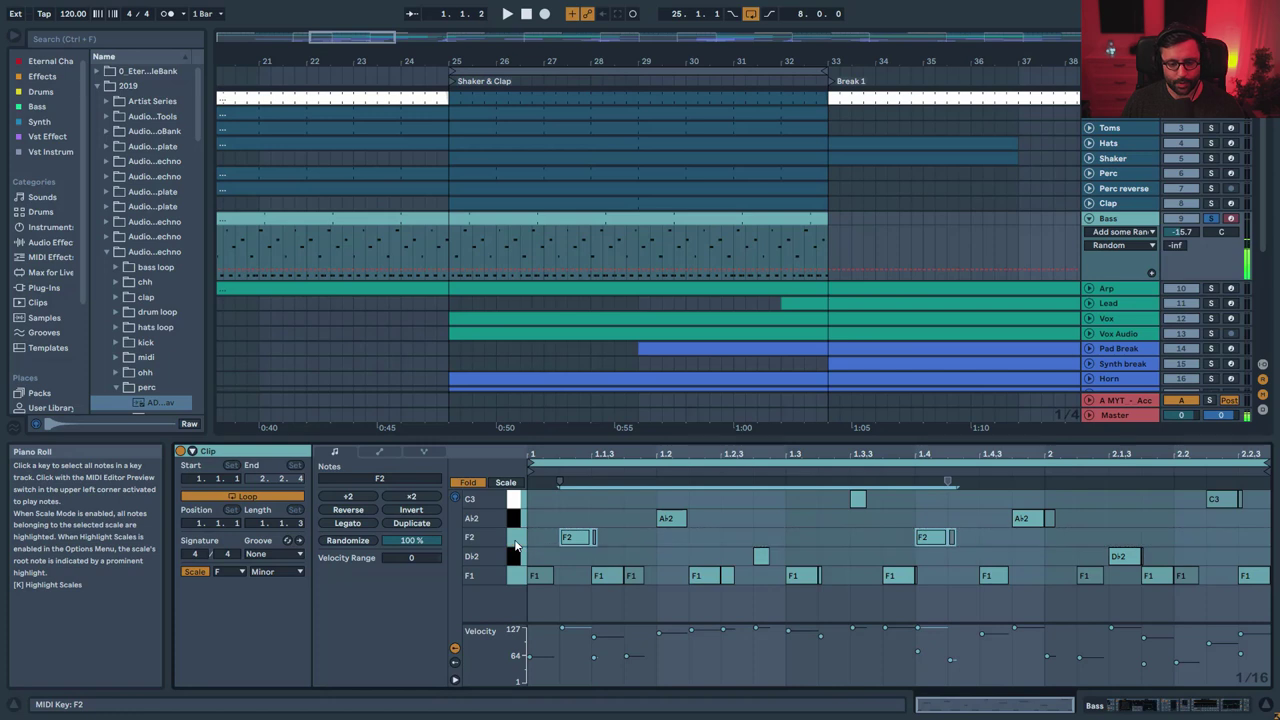
left_click(521, 577)
left_click(517, 520)
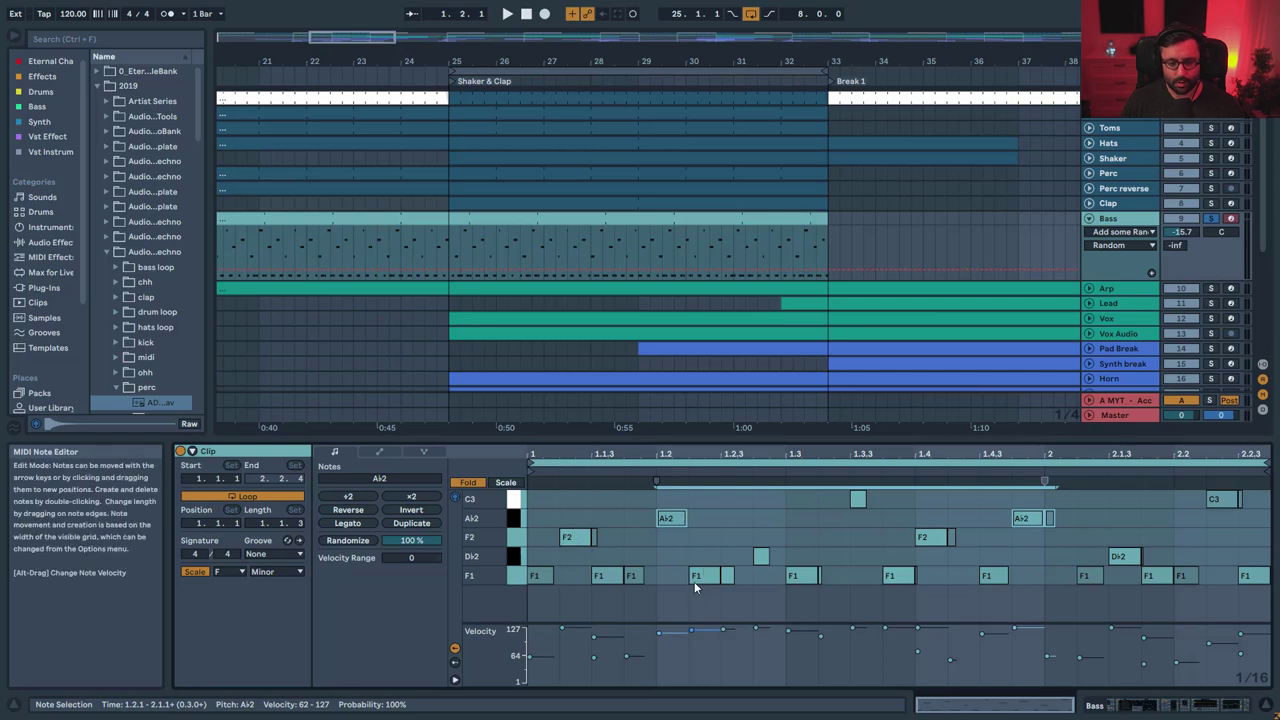
left_click(520, 578)
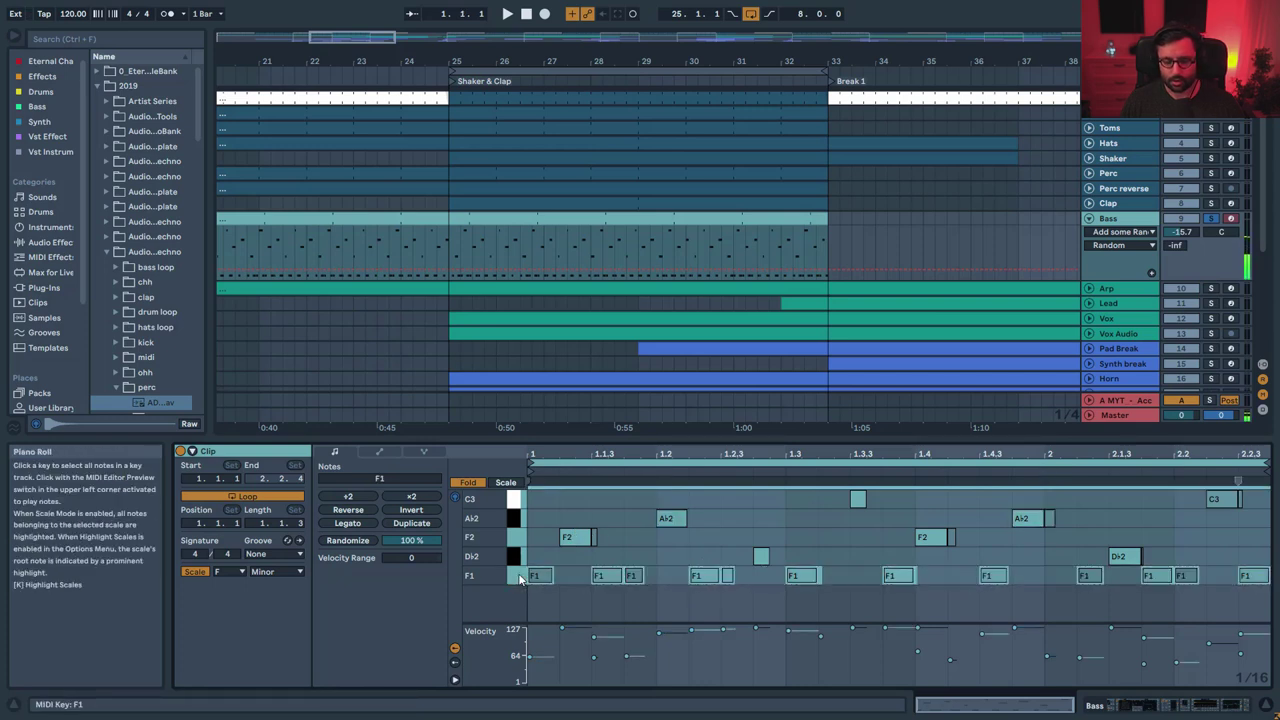
left_click(519, 505)
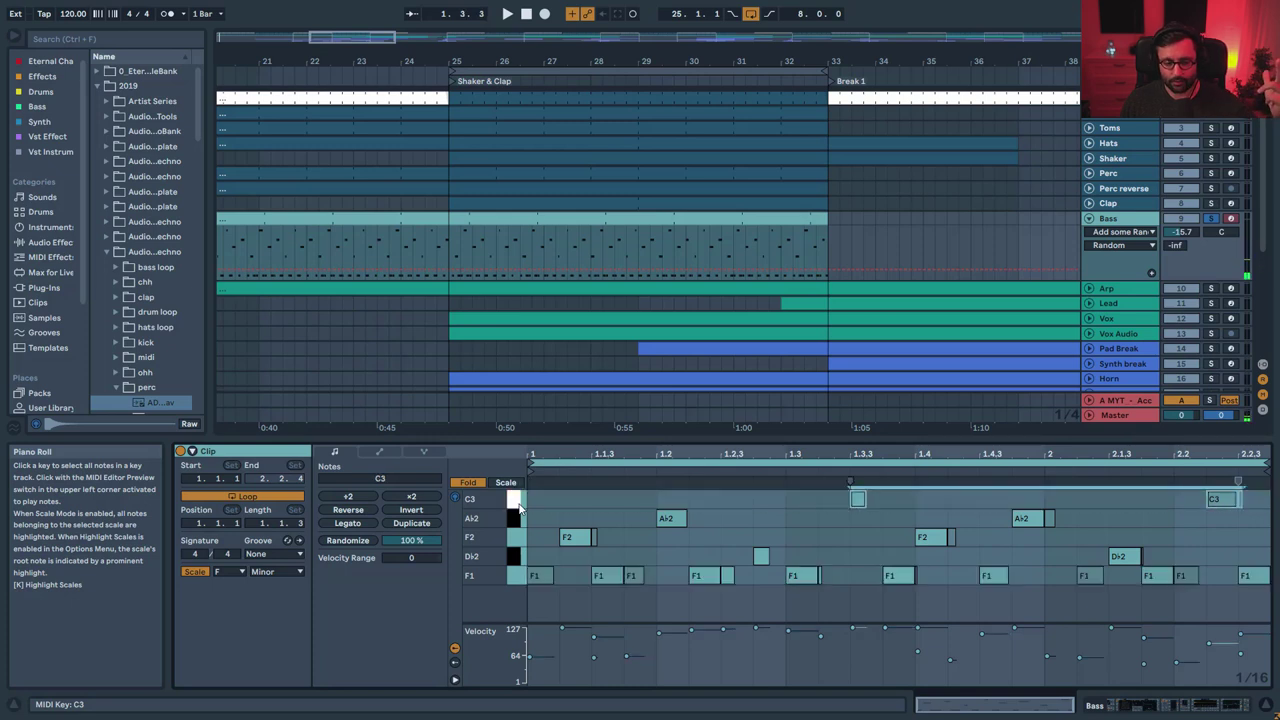
left_click(666, 518)
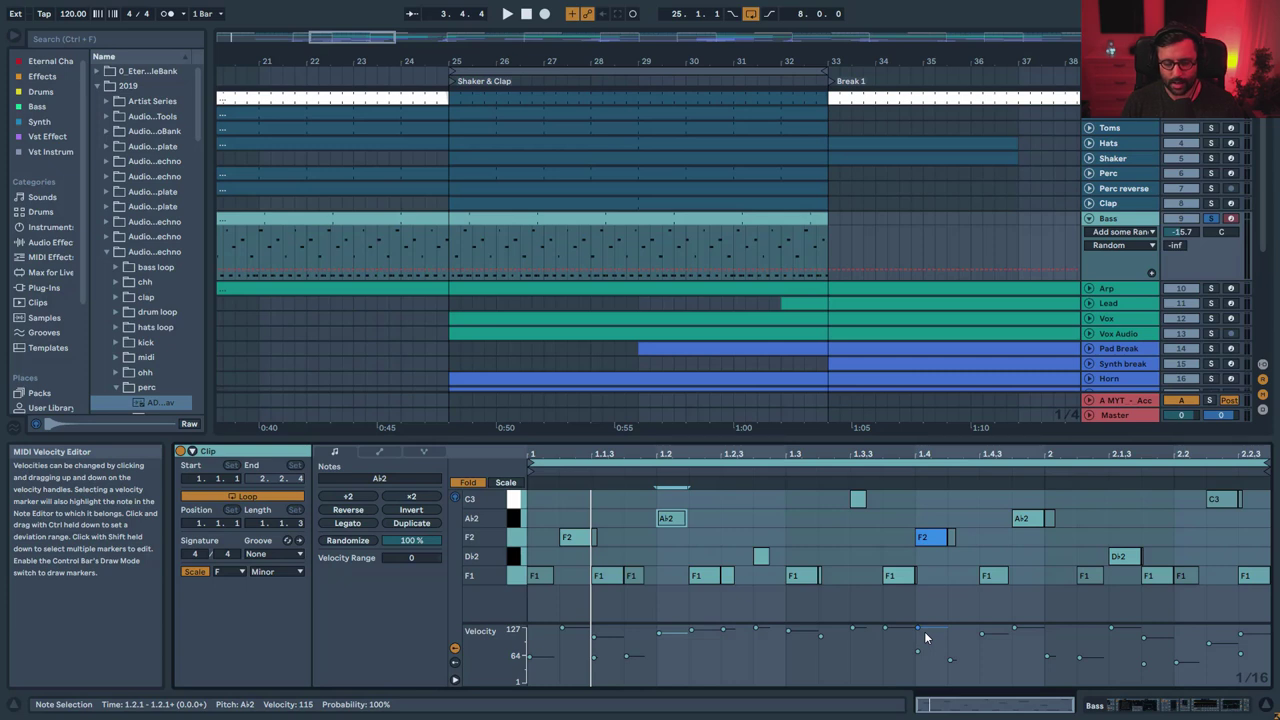
- Return to the Bass device chain with the Compressor bypassed, and toggle Wavetable's sub oscillator to hear its contribution
left_click(1151, 706)
left_click_drag(1151, 706, 1237, 662)
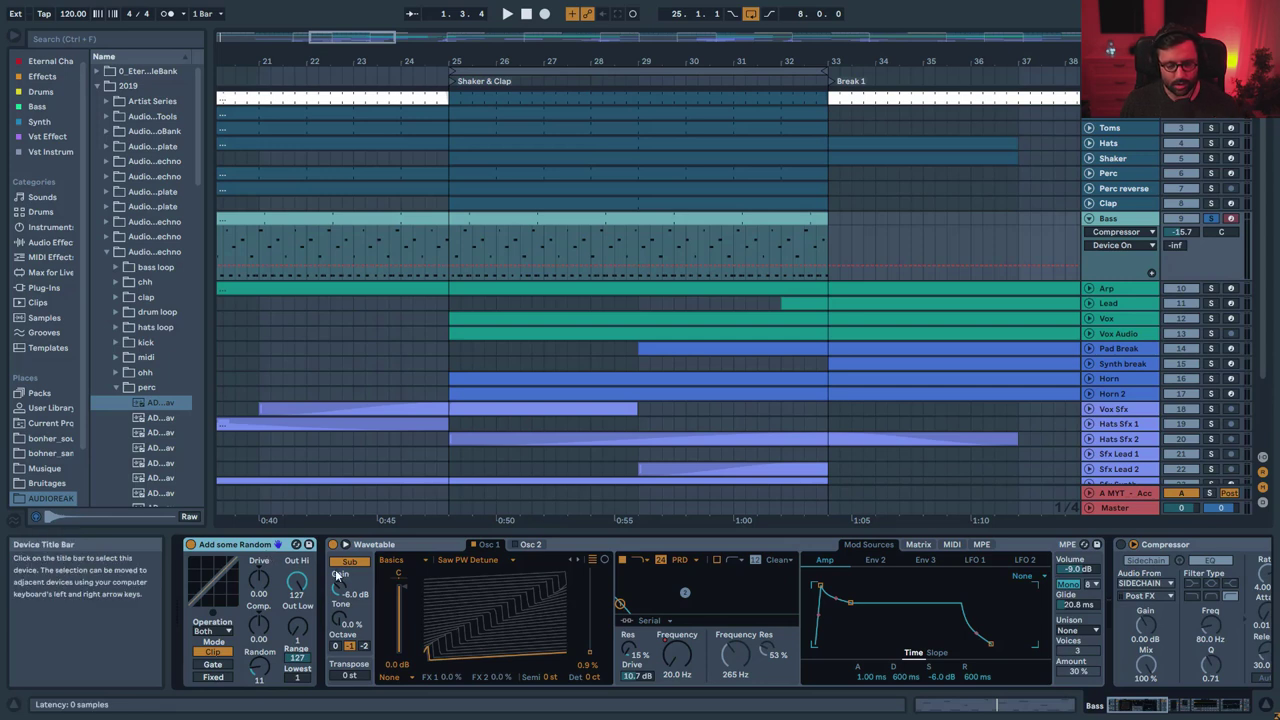
left_click(404, 544)
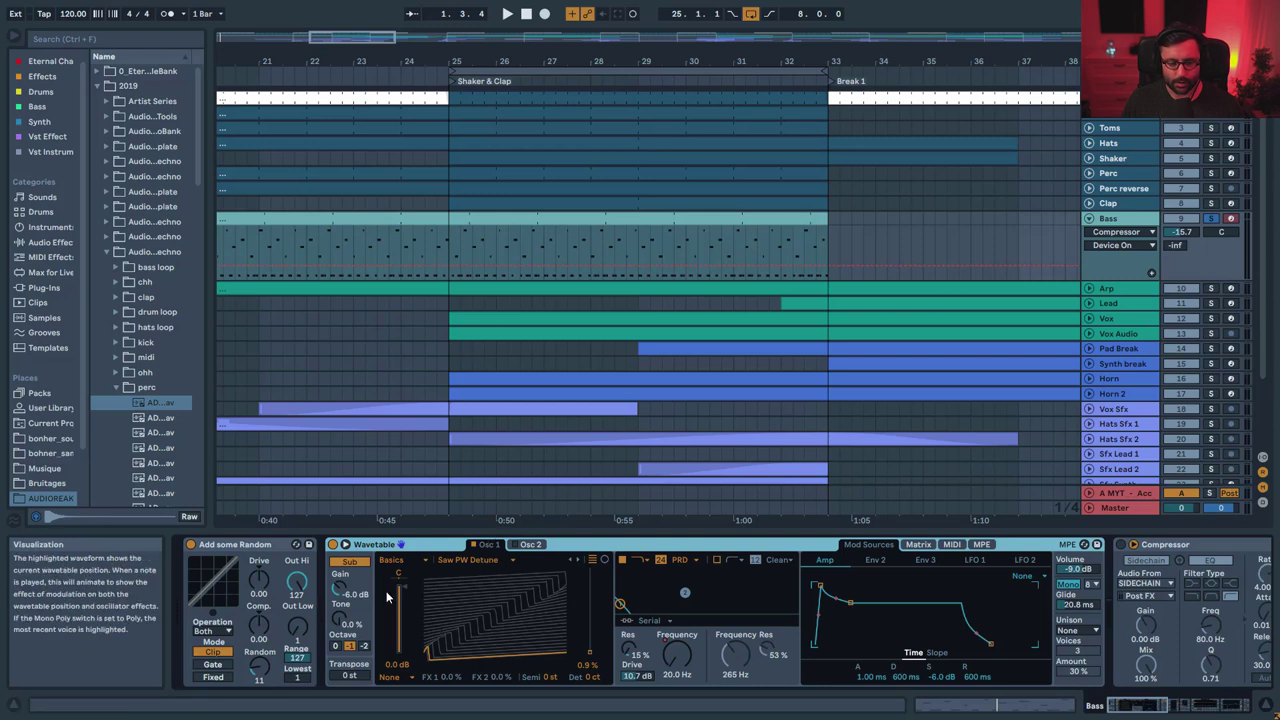
left_click(354, 563)
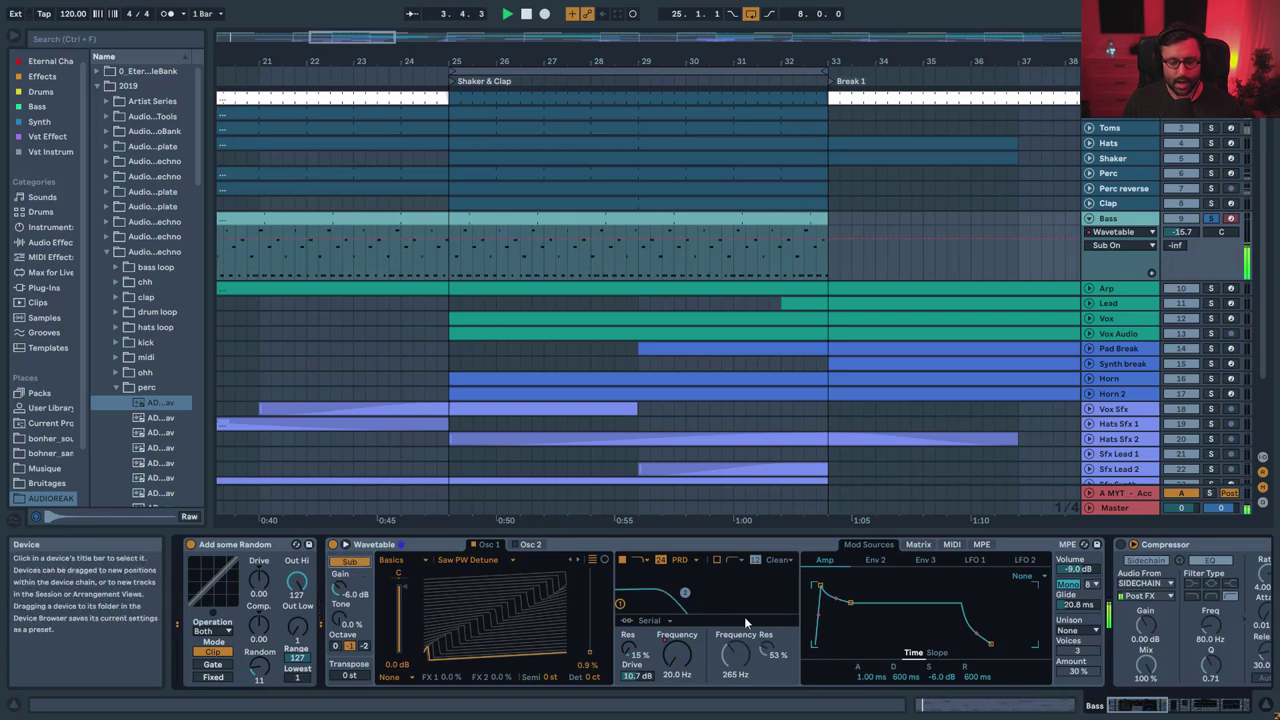
- Compare Wavetable's Filter 1 opened to 6.82 kHz without Amp modulation against 20 Hz with an Amp modulation amount of 47
left_click(918, 544)
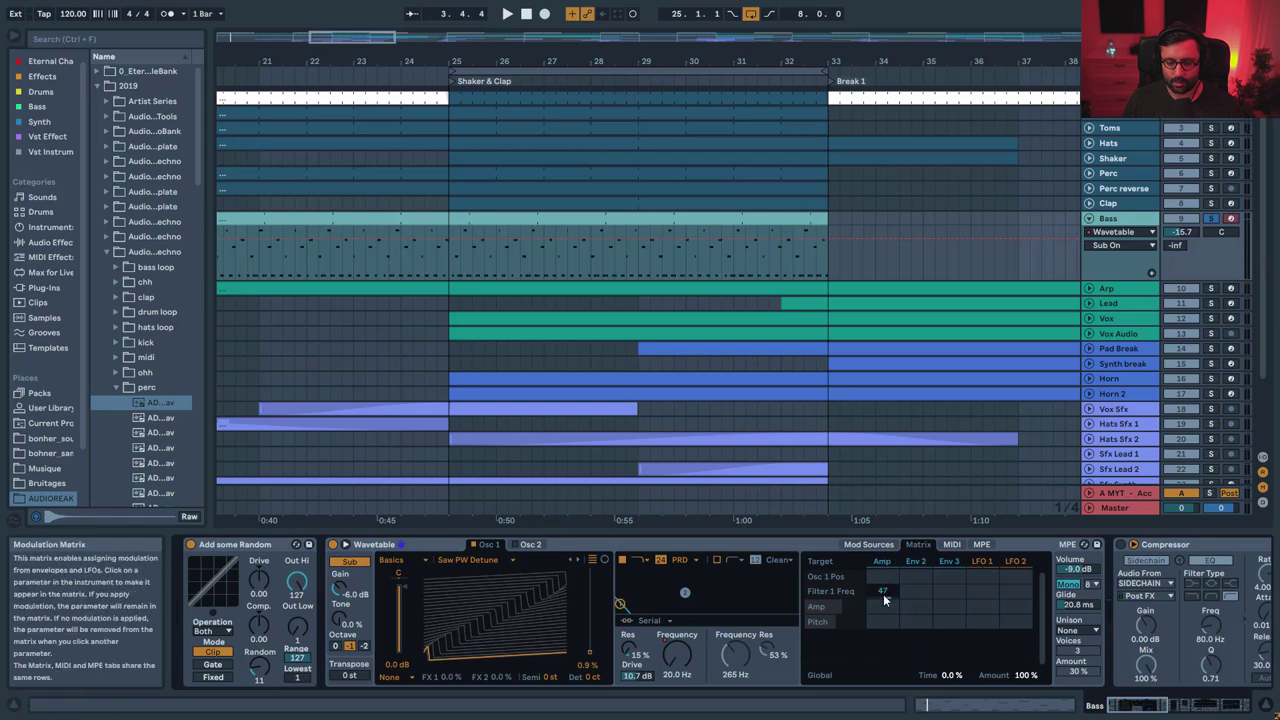
left_click_drag(683, 665, 683, 630)
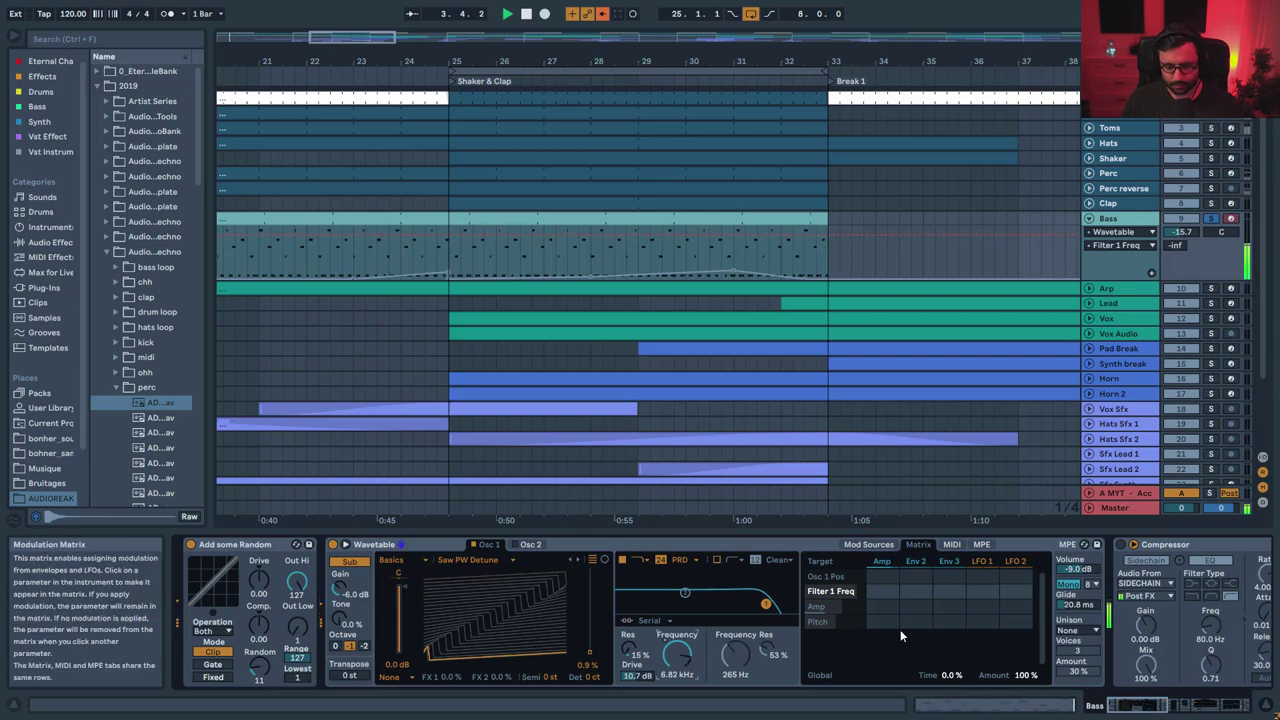
left_click_drag(886, 607, 886, 585)
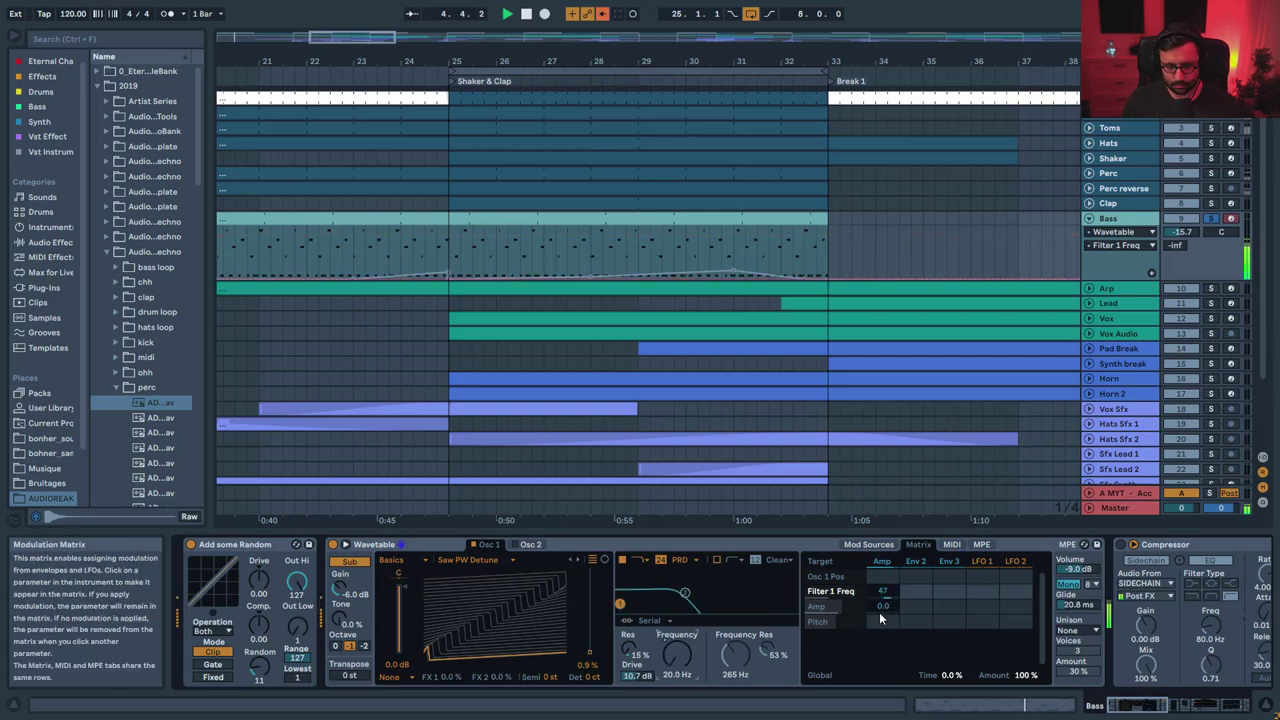
- Raise the Wavetable amp envelope's sustain to 0.0 dB to hear the difference, and undo the change
left_click(886, 563)
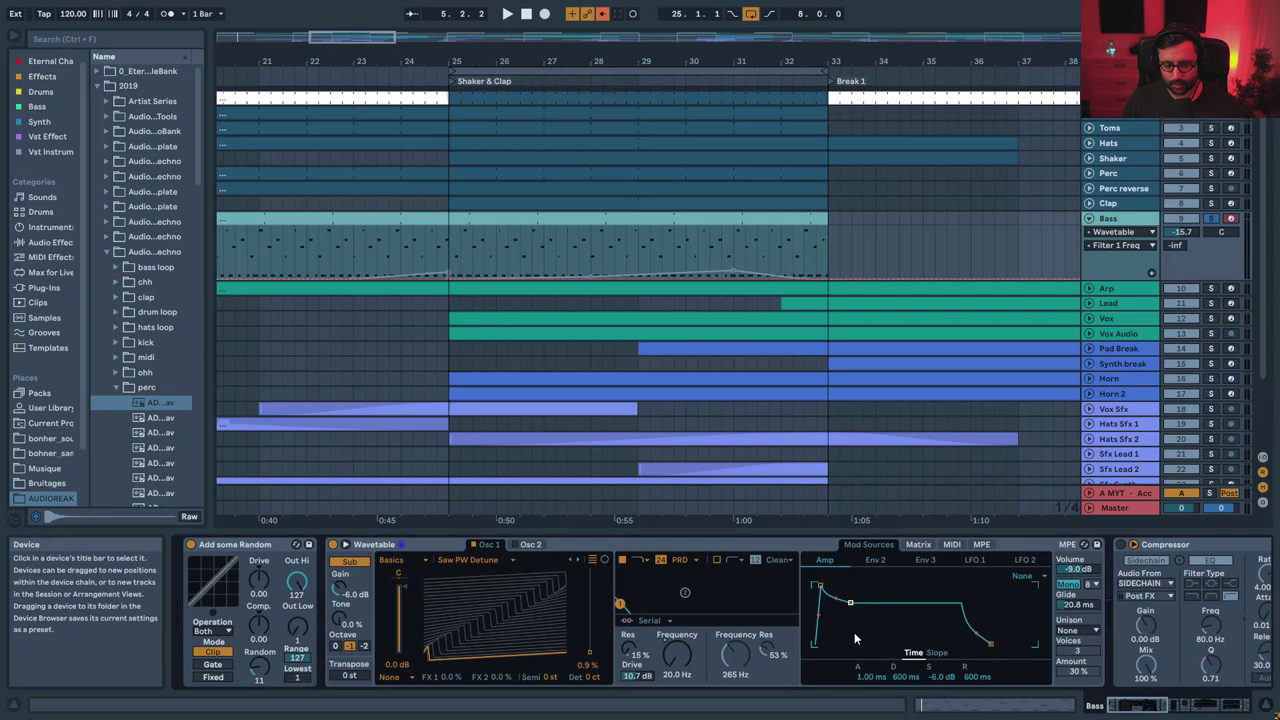
left_click_drag(850, 602, 850, 585)
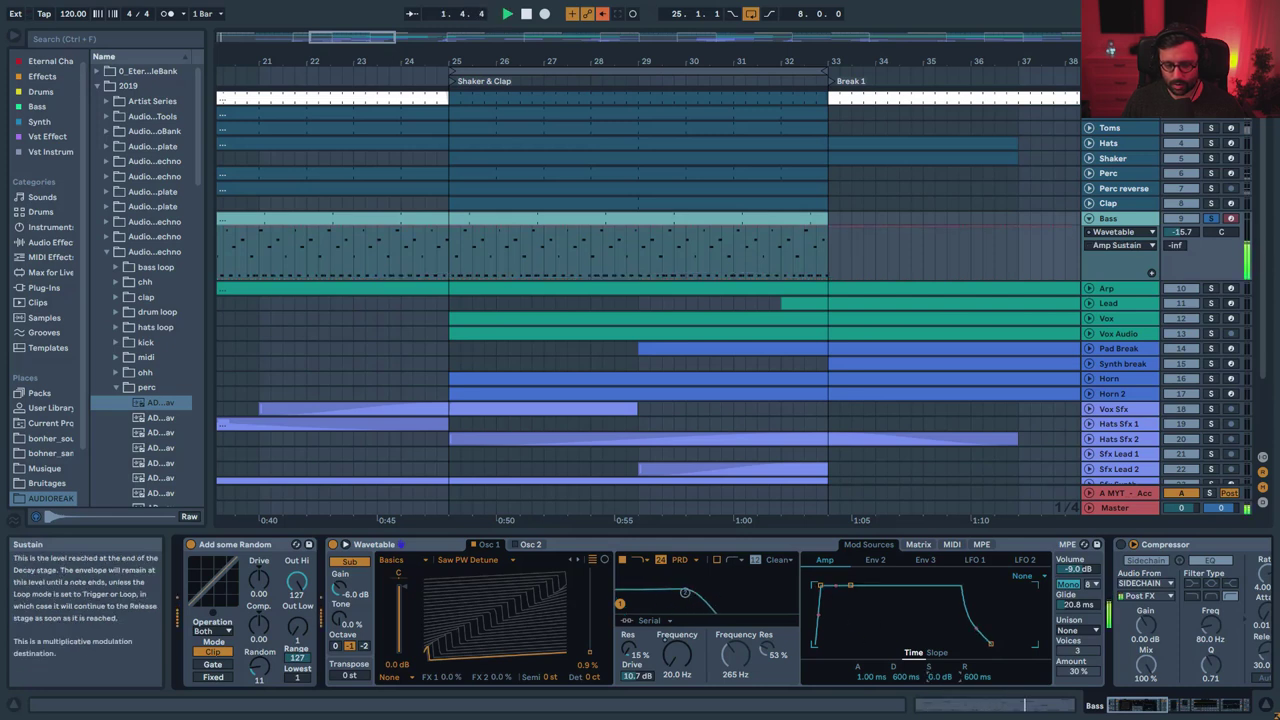
key("ctrl+z")
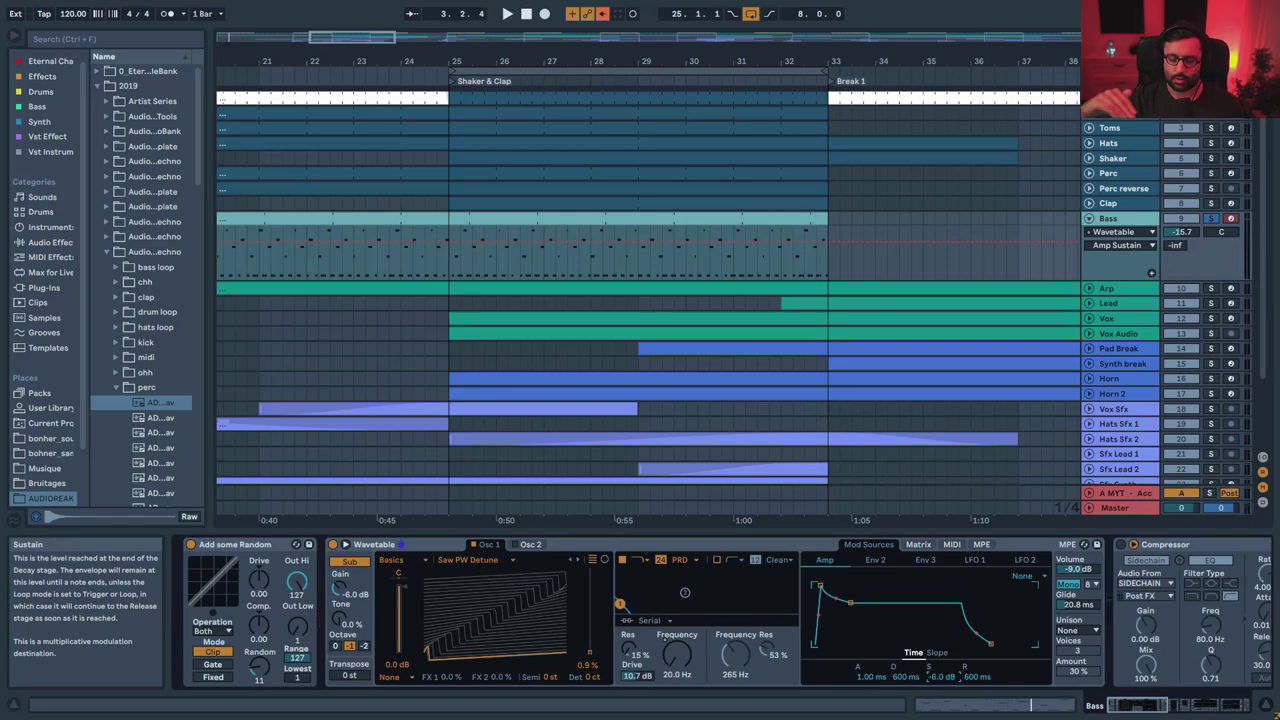
- Play the Bass while lowering Filter 1's drive and resonance to hear their effect, and restore both settings
key("space")
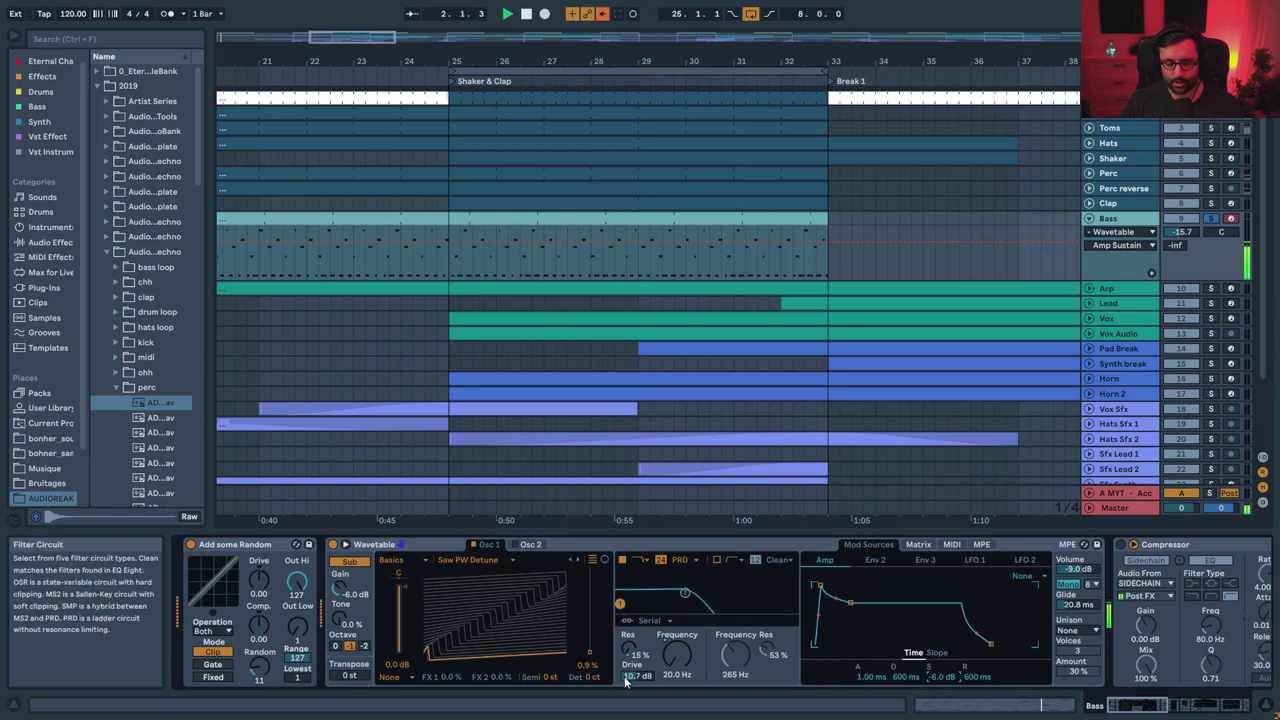
left_click_drag(632, 678, 632, 700)
left_click_drag(640, 655, 640, 680)
key("ctrl+z")
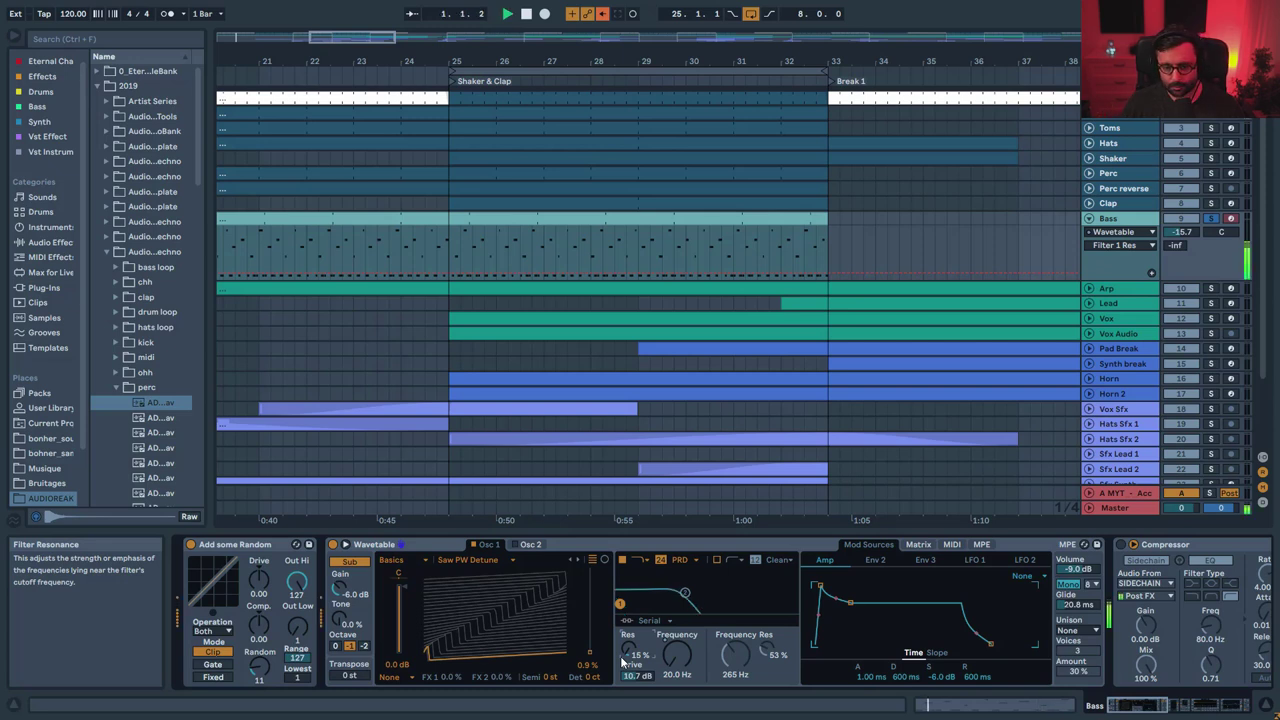
- Examine Wavetable's modulation matrix and MIDI modulation assignments, and return to the amp envelope
left_click(918, 545)
left_click(950, 545)
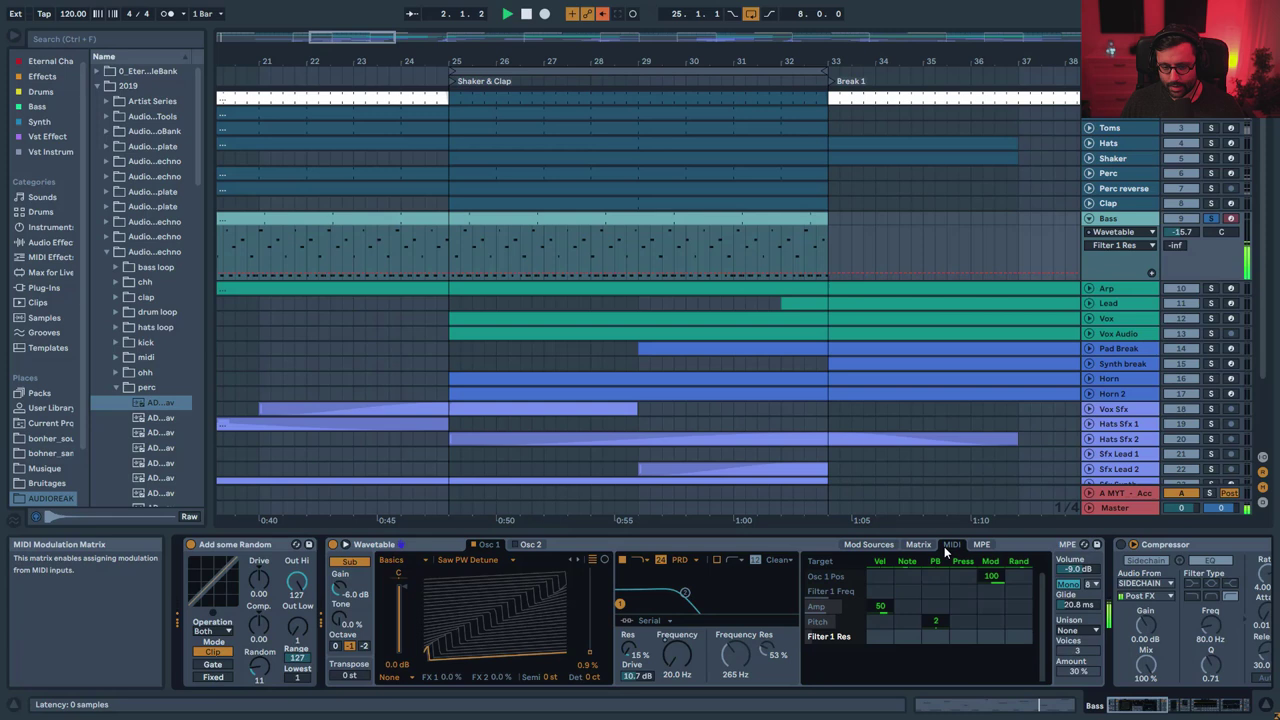
left_click(869, 545)
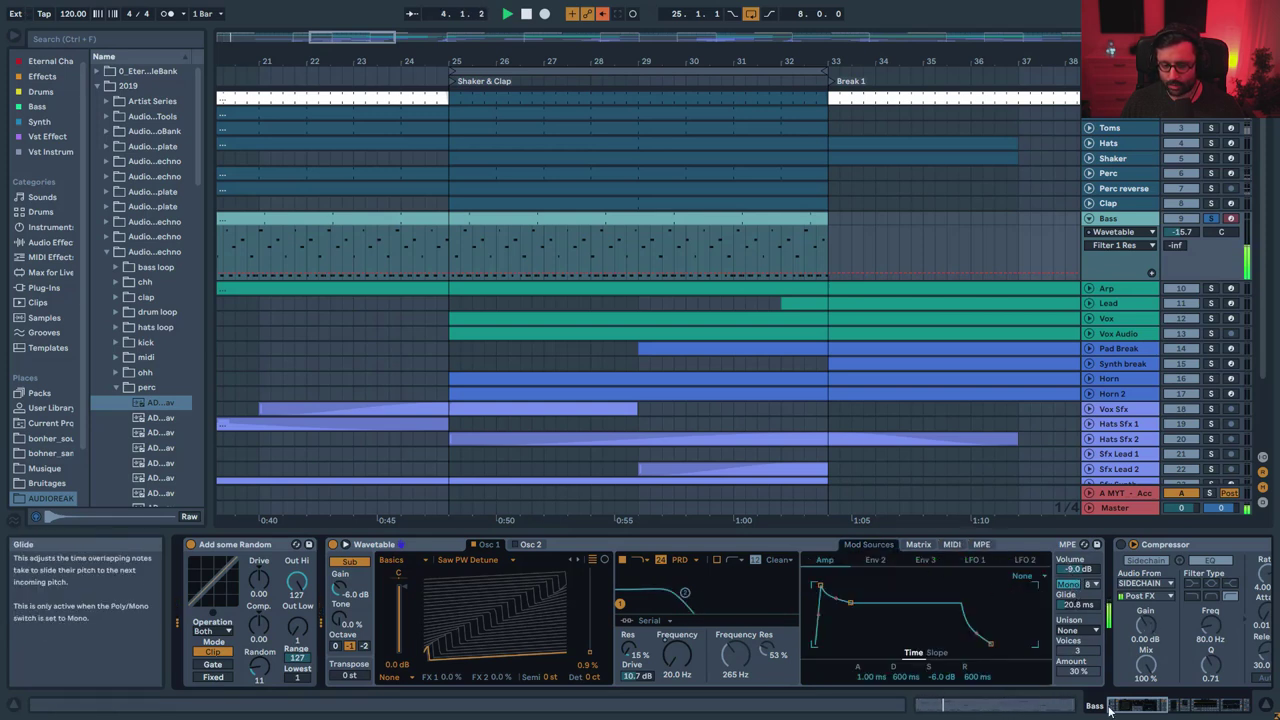
- Turn on the Saturator and the Hybrid Reverb in the Bass track's device chain and play the Bass through them
left_click_drag(1130, 708, 1202, 709)
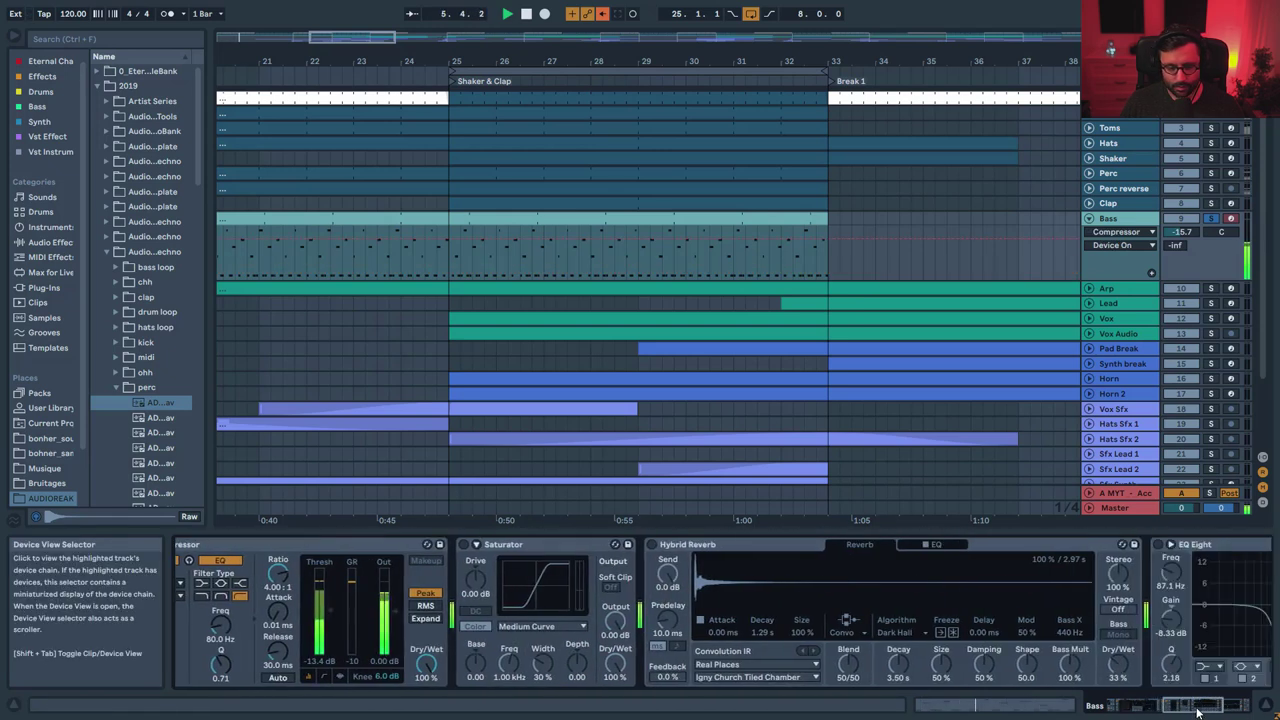
left_click(463, 545)
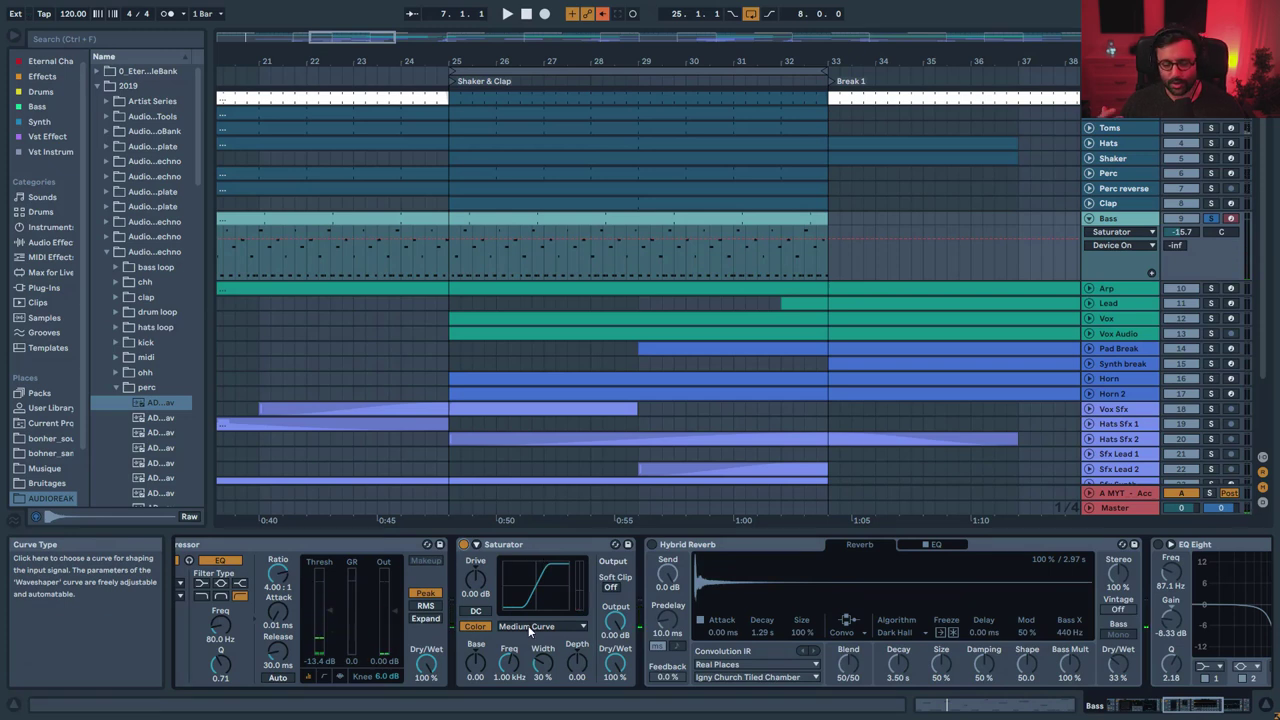
left_click(652, 546)
key("space")
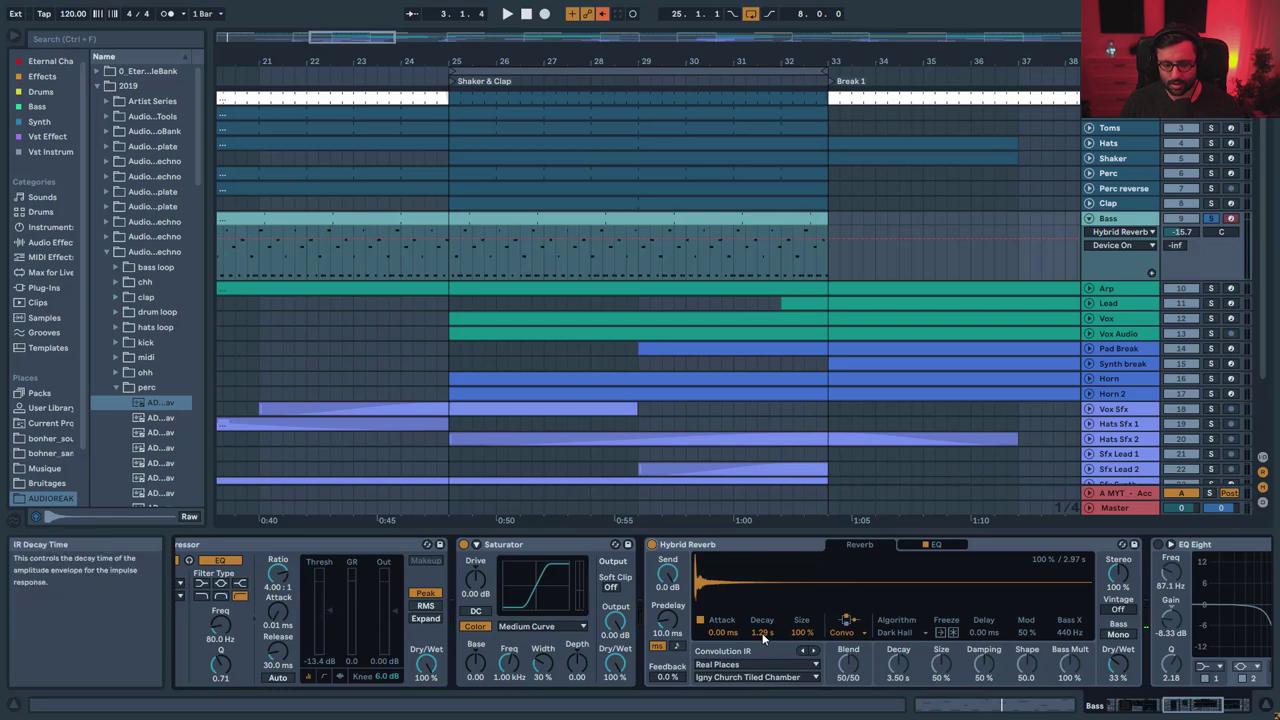
- Turn on the Bass track's EQ Eight and Utility, comparing the sound with the EQ's filter 3 switched off and back on
left_click(934, 544)
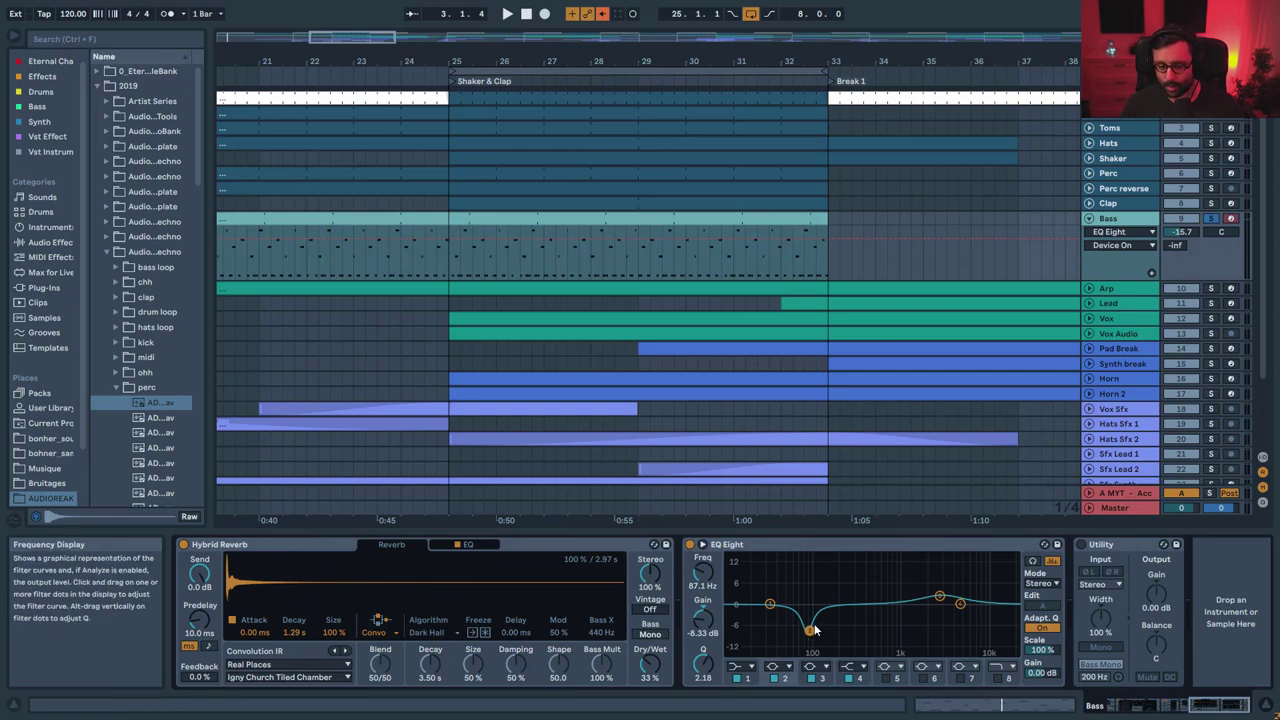
left_click(938, 598)
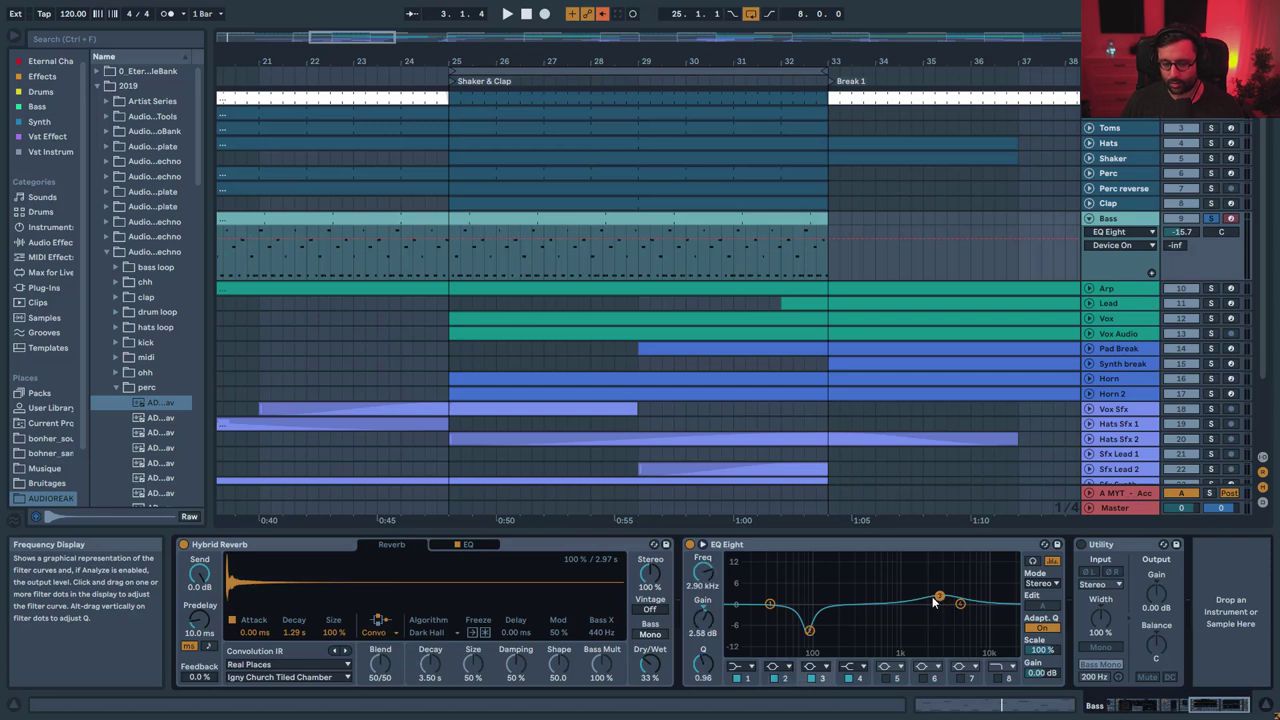
key("space")
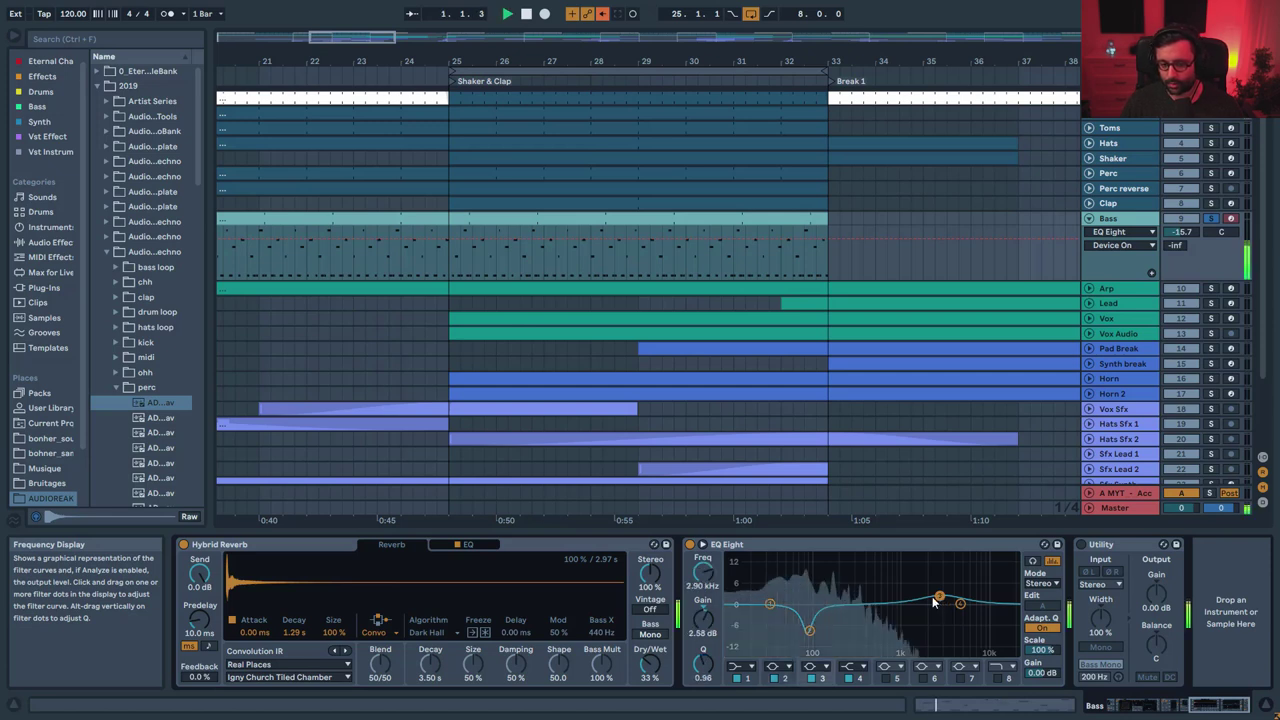
left_click(813, 680)
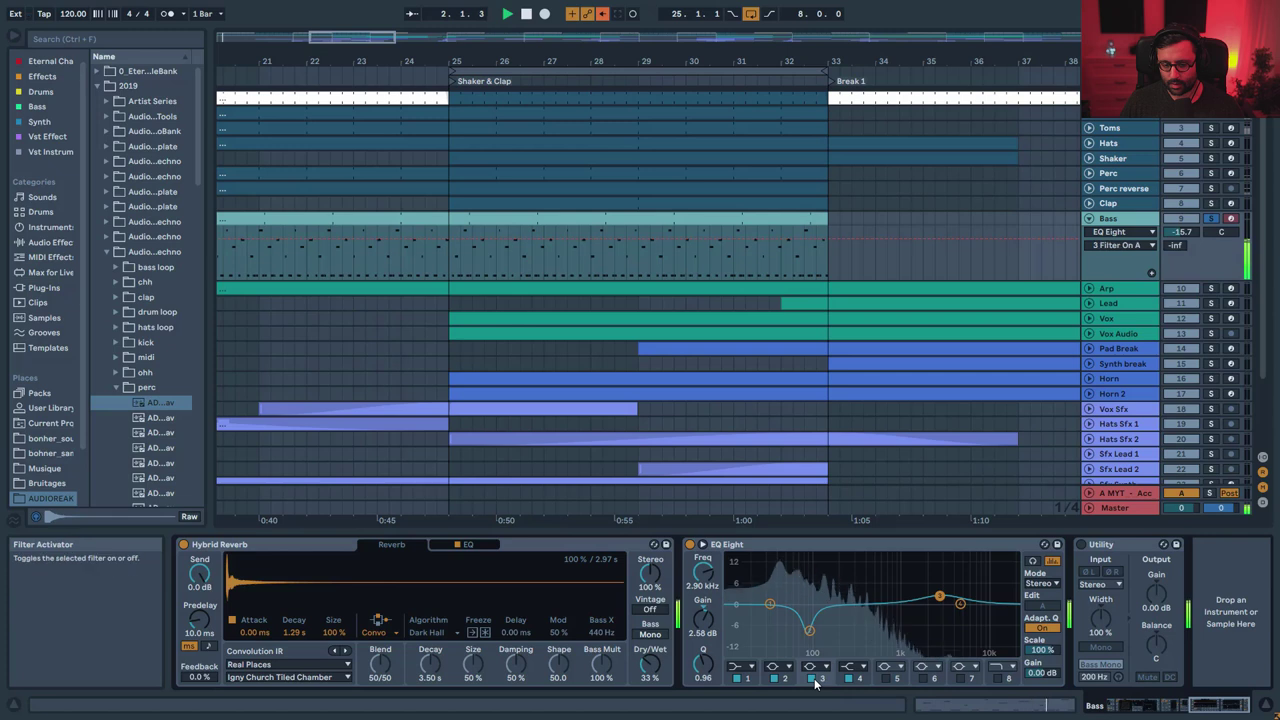
left_click(813, 680)
left_click(1081, 545)
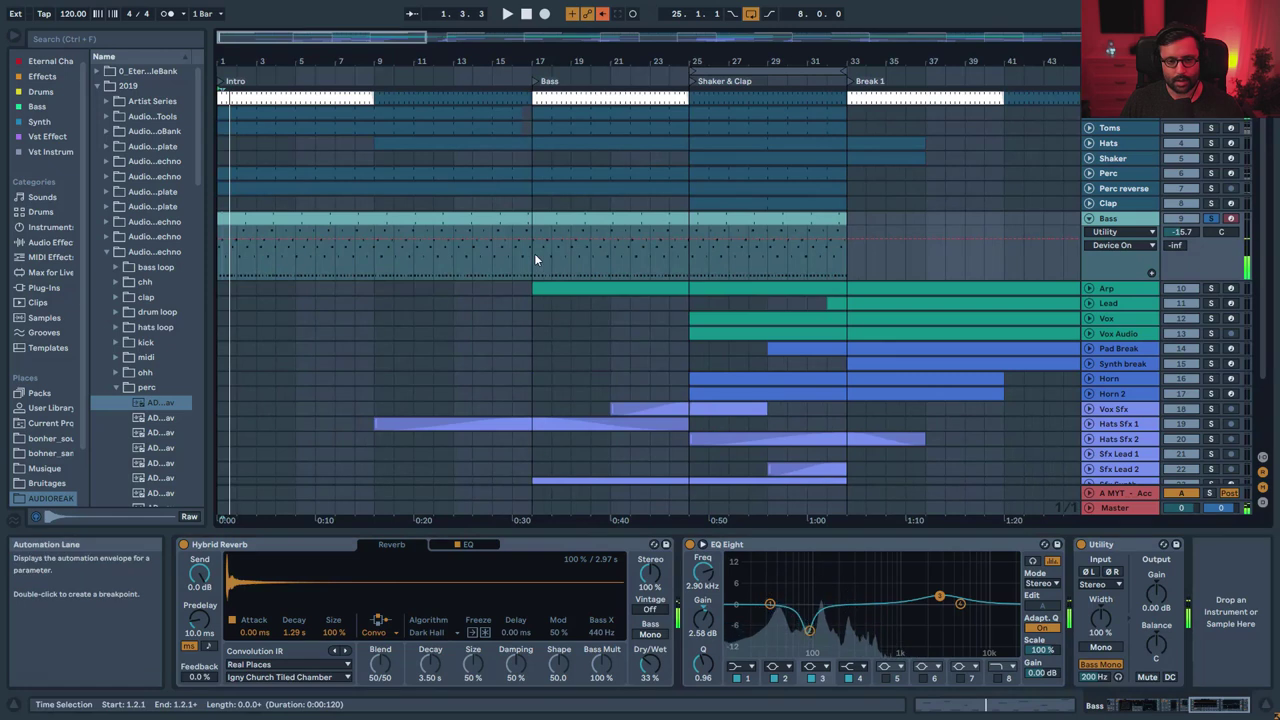
- Play the Bass from bar 17 and solo the Toms alongside it to hear them together
left_click(534, 253)
key("space")
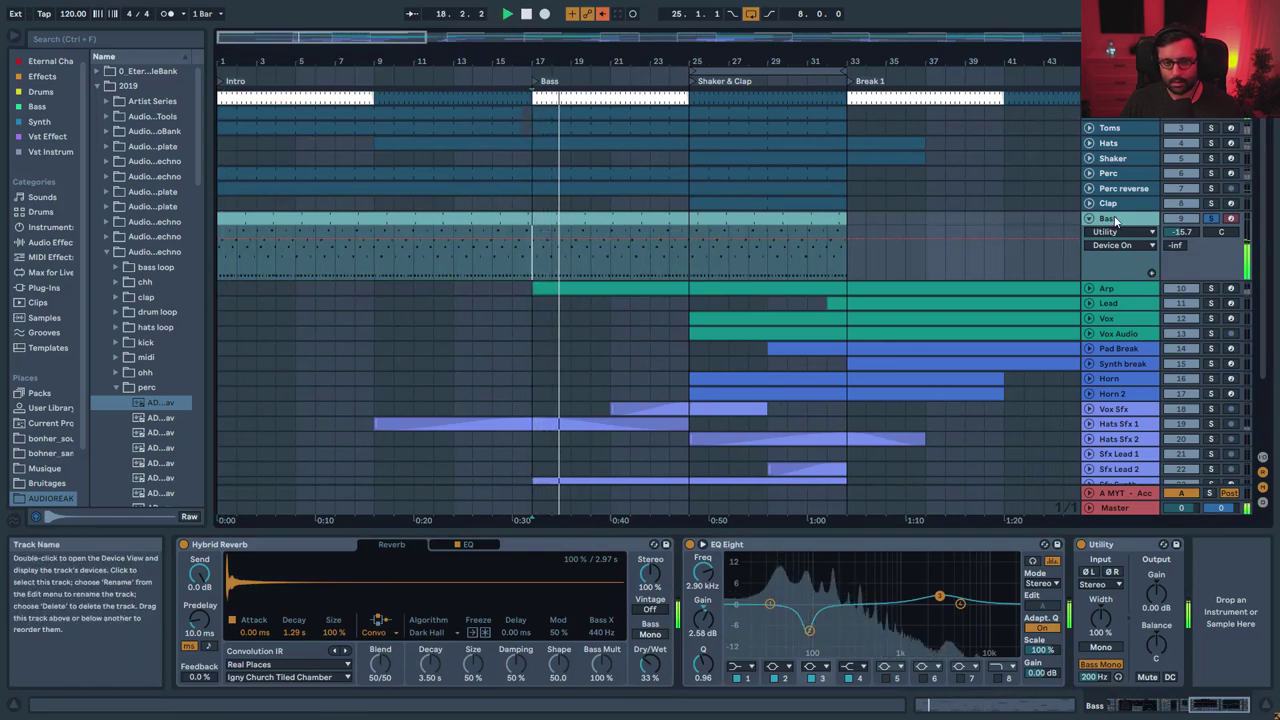
left_click(1213, 130, "ctrl")
key("space")
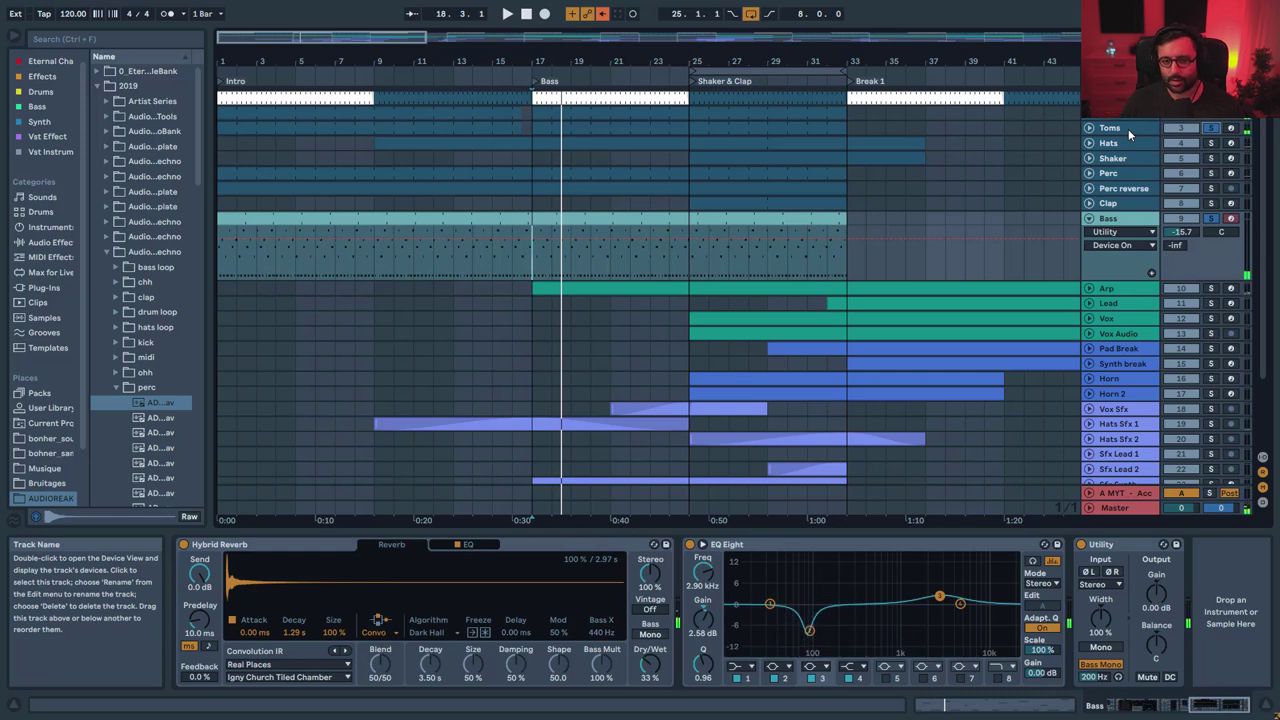
- Solo the Arp track, play it from bar 17 and select its first clip in the arrangement
left_click(1211, 288)
key("space")
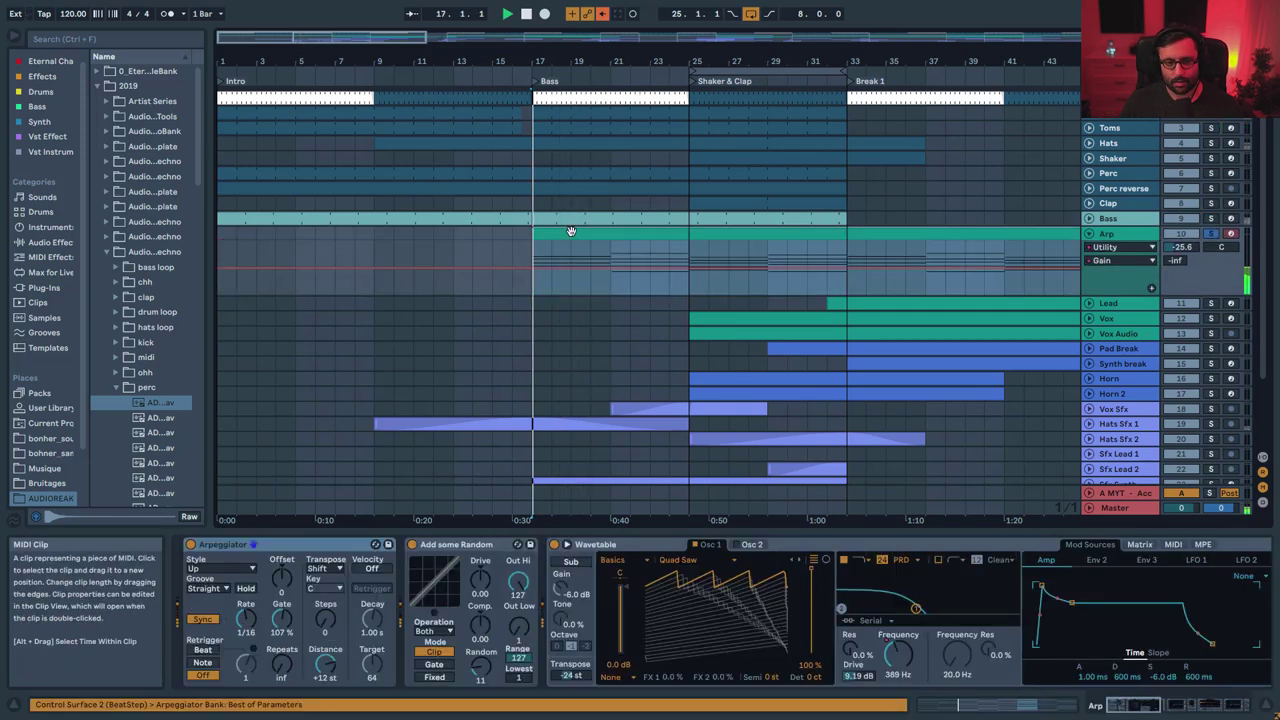
left_click_drag(634, 38, 638, 16)
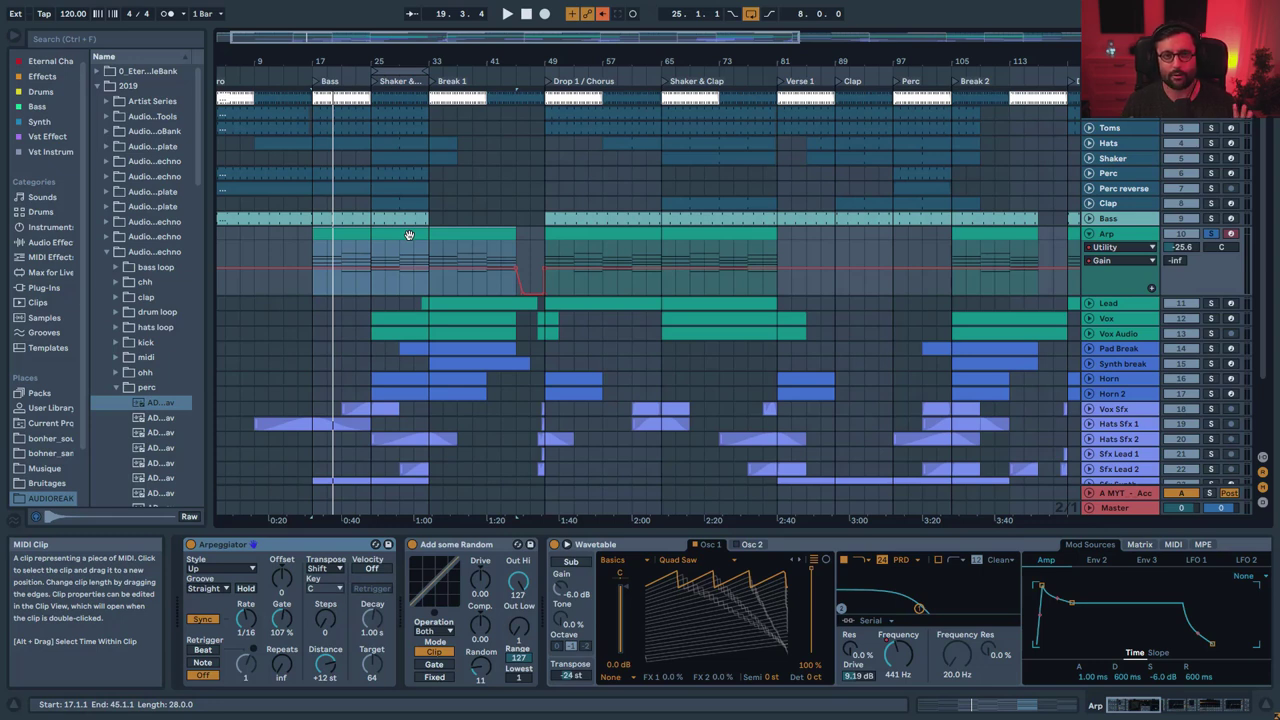
left_click(409, 234)
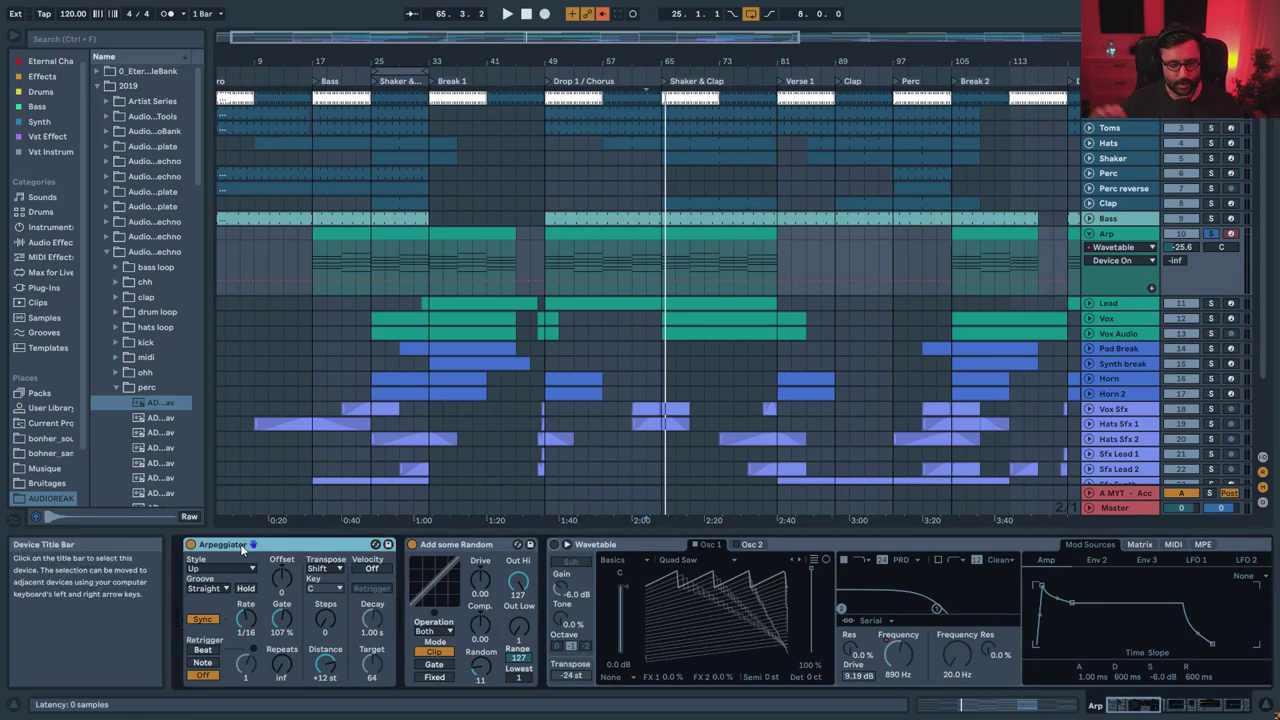
- Play the Arp with Wavetable's oscillator 1 switched to Basic Shapes at position 68%, and undo both changes
left_click(1152, 710)
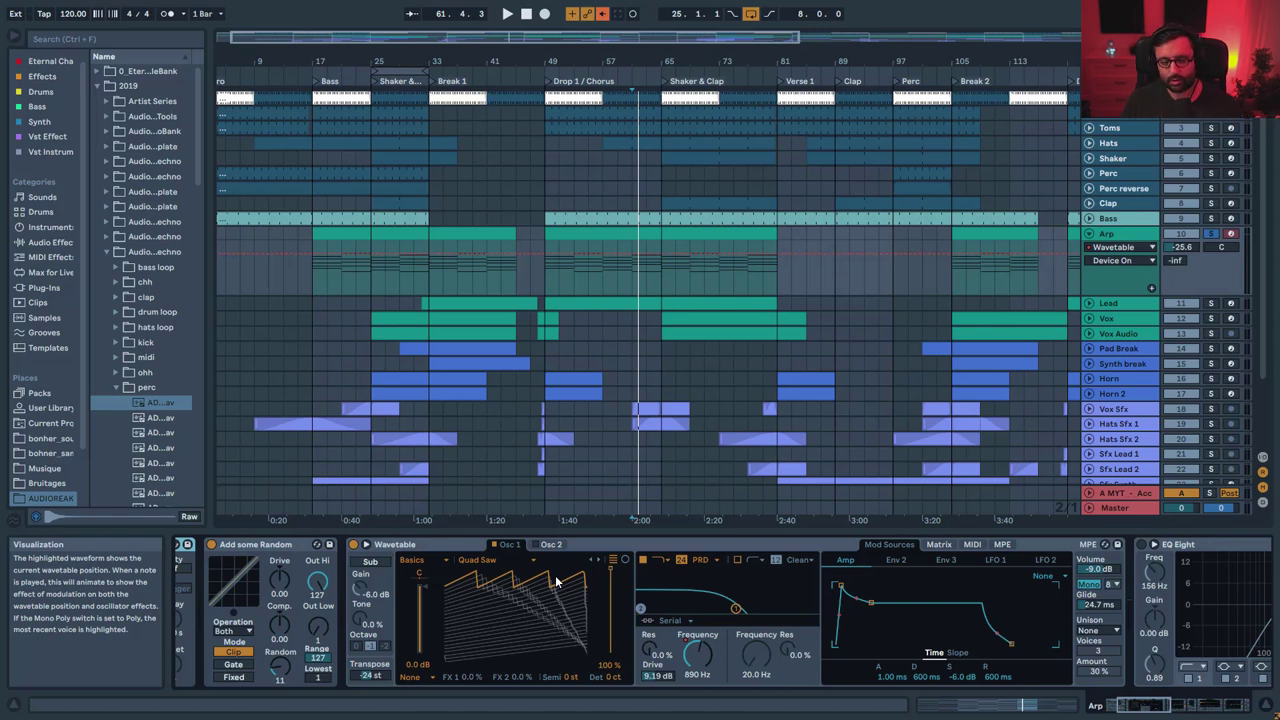
key("space")
left_click(521, 561)
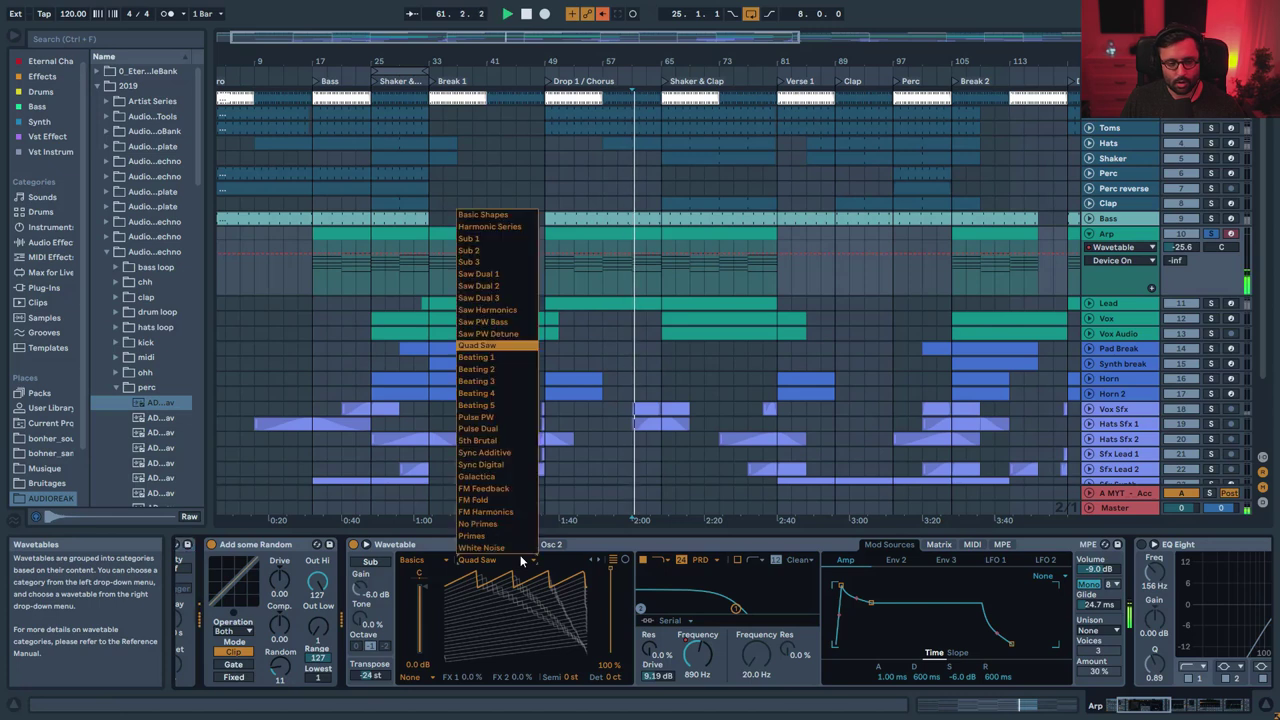
left_click(505, 213)
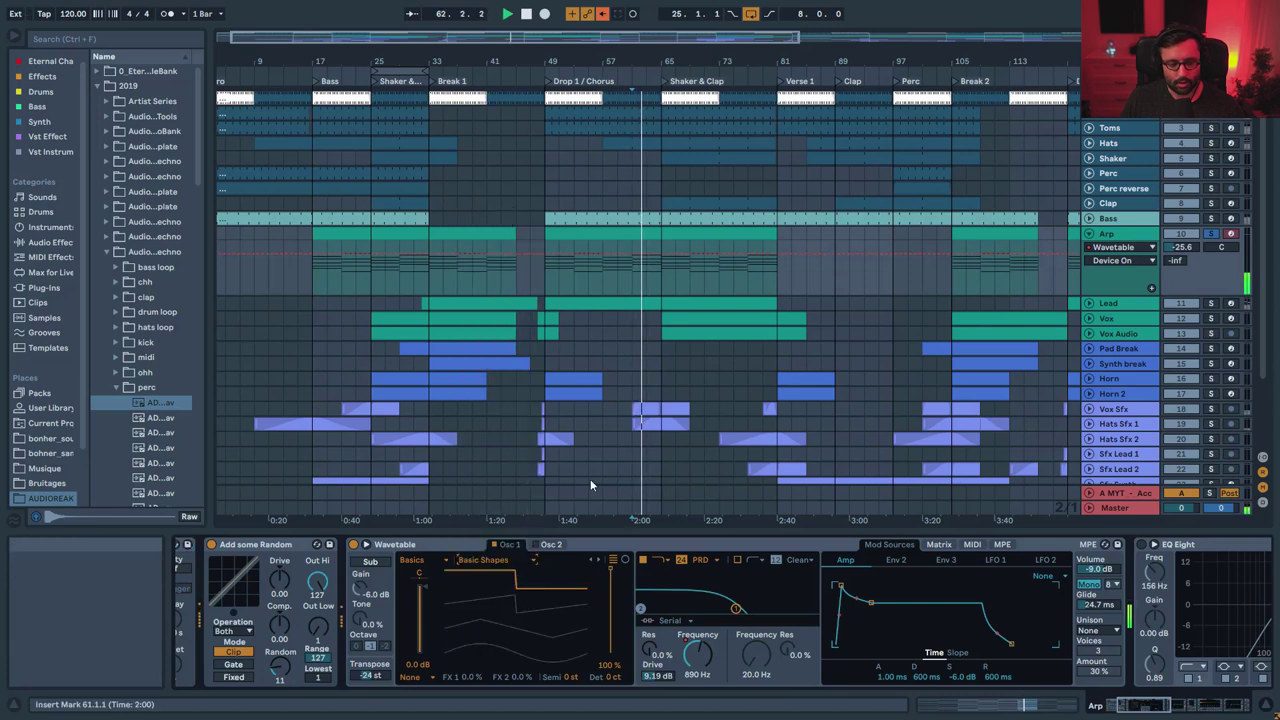
left_click_drag(604, 588, 578, 606)
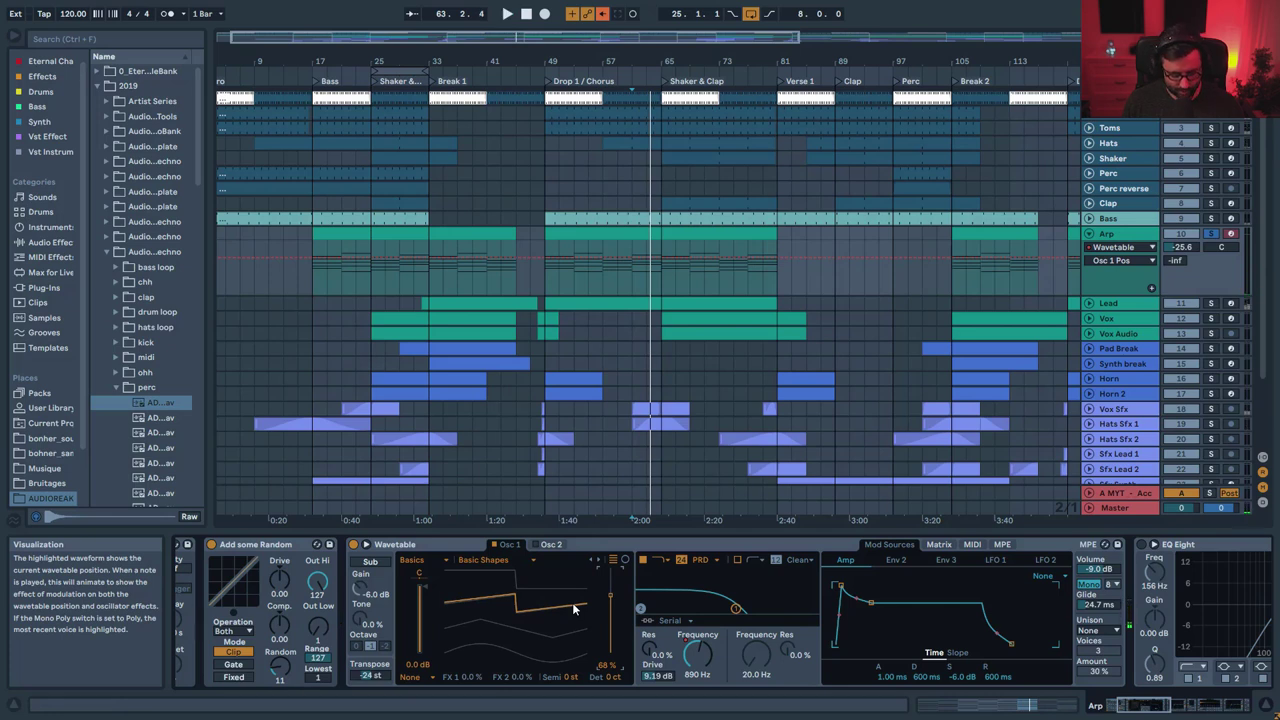
key("ctrl+z")
key("ctrl+z")
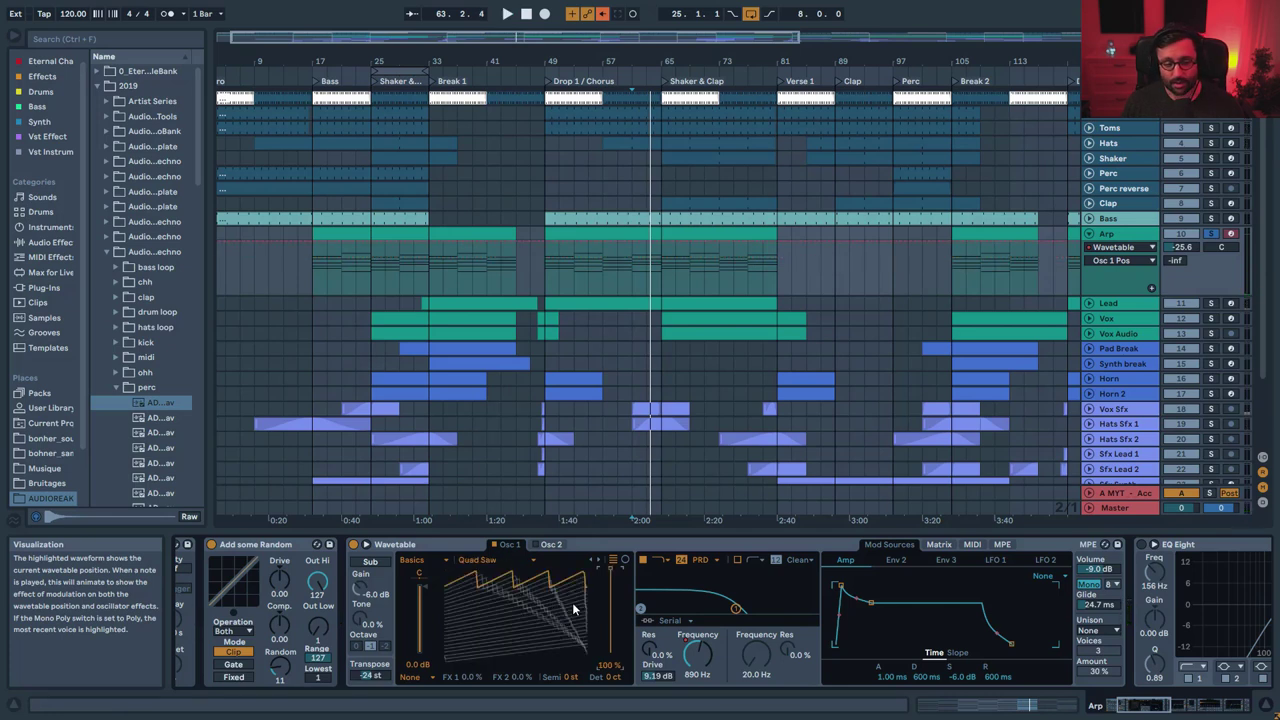
- Set the Arp Wavetable's glide to 24.7 ms, and play the Arp while adjusting the Arpeggiator's gate
left_click(530, 561)
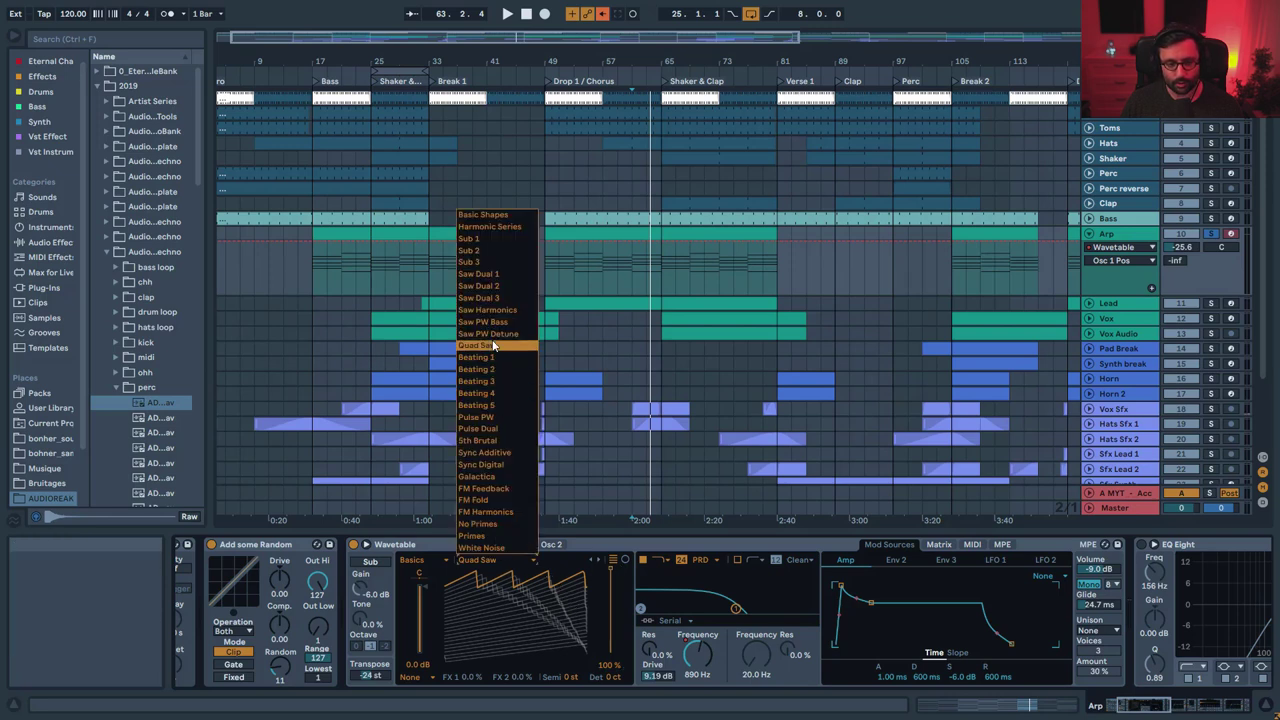
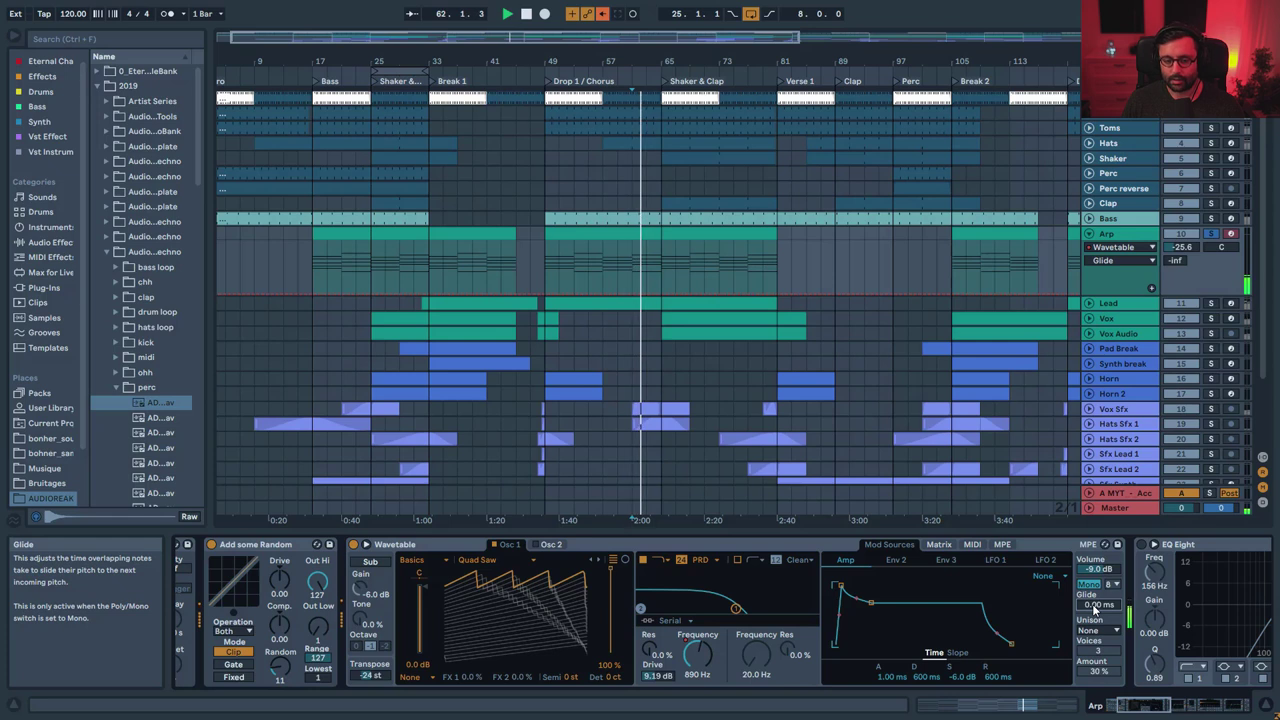
left_click_drag(1095, 612, 1095, 606)
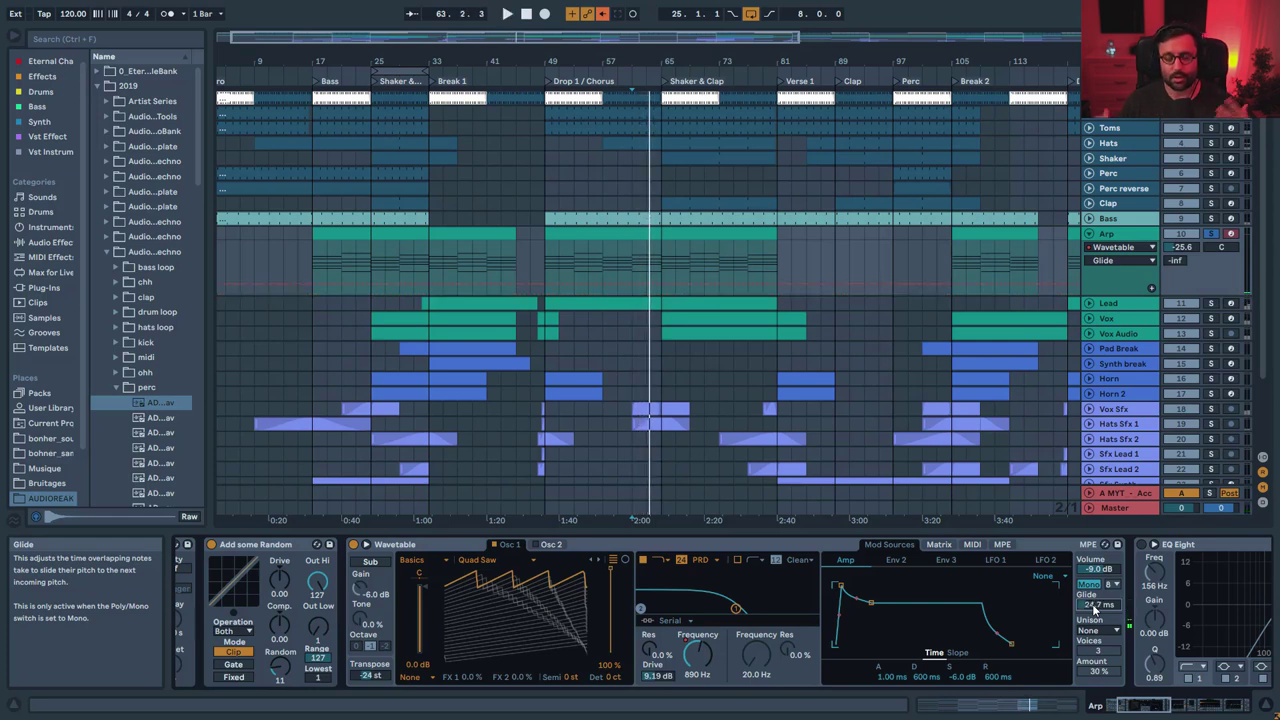
left_click(1100, 706)
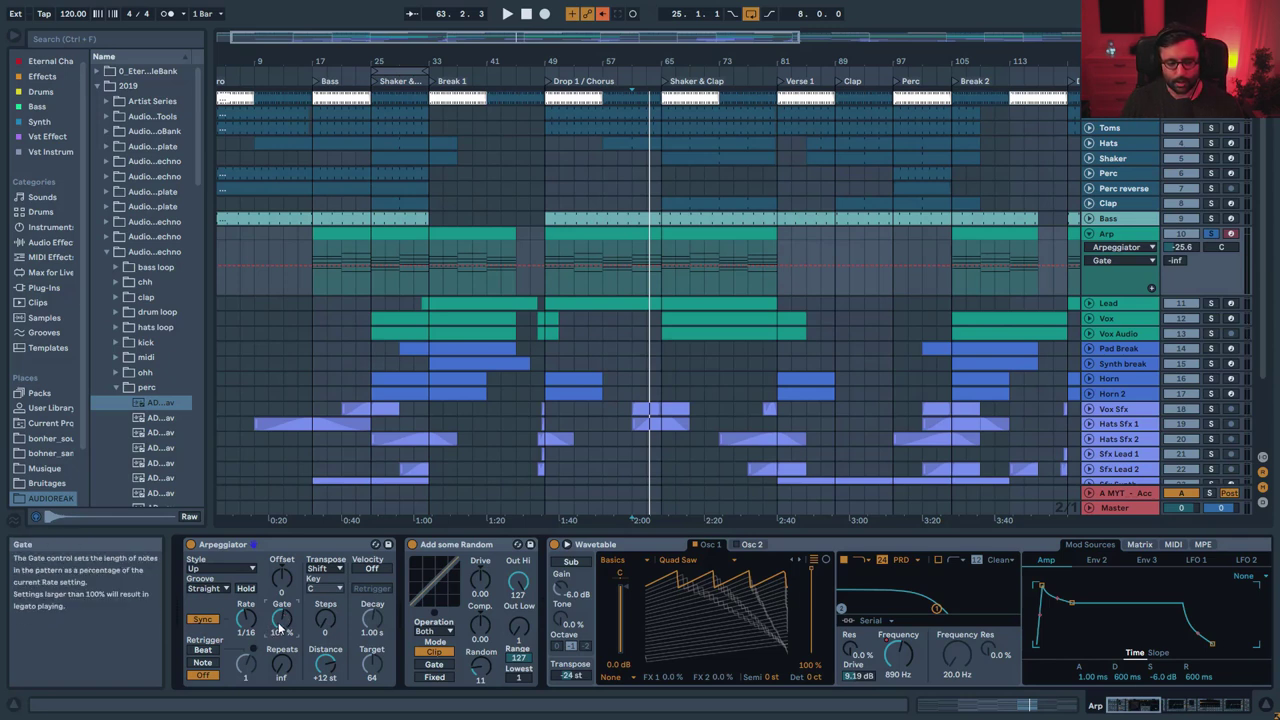
key("space")
left_click_drag(281, 619, 281, 605)
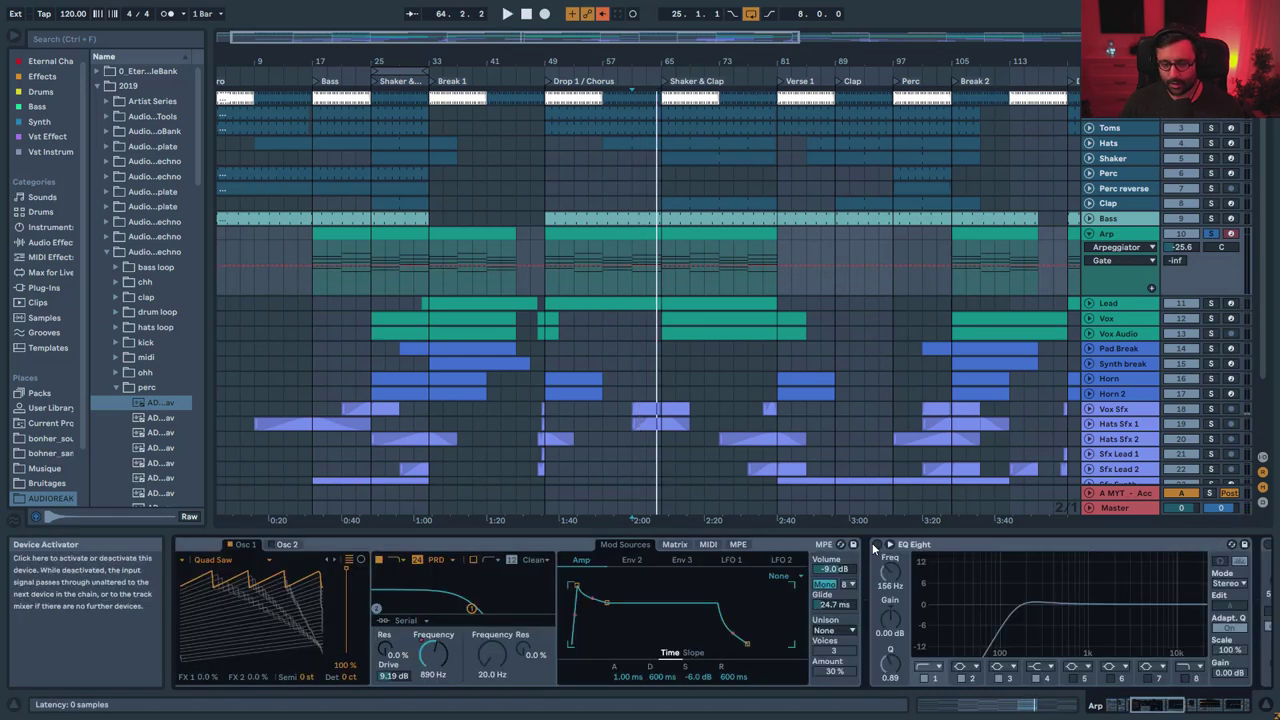
- Turn on the Arp's first EQ Eight, Saturator and AYNIL convolution reverb one after another while the track plays
left_click(875, 545)
key("space")
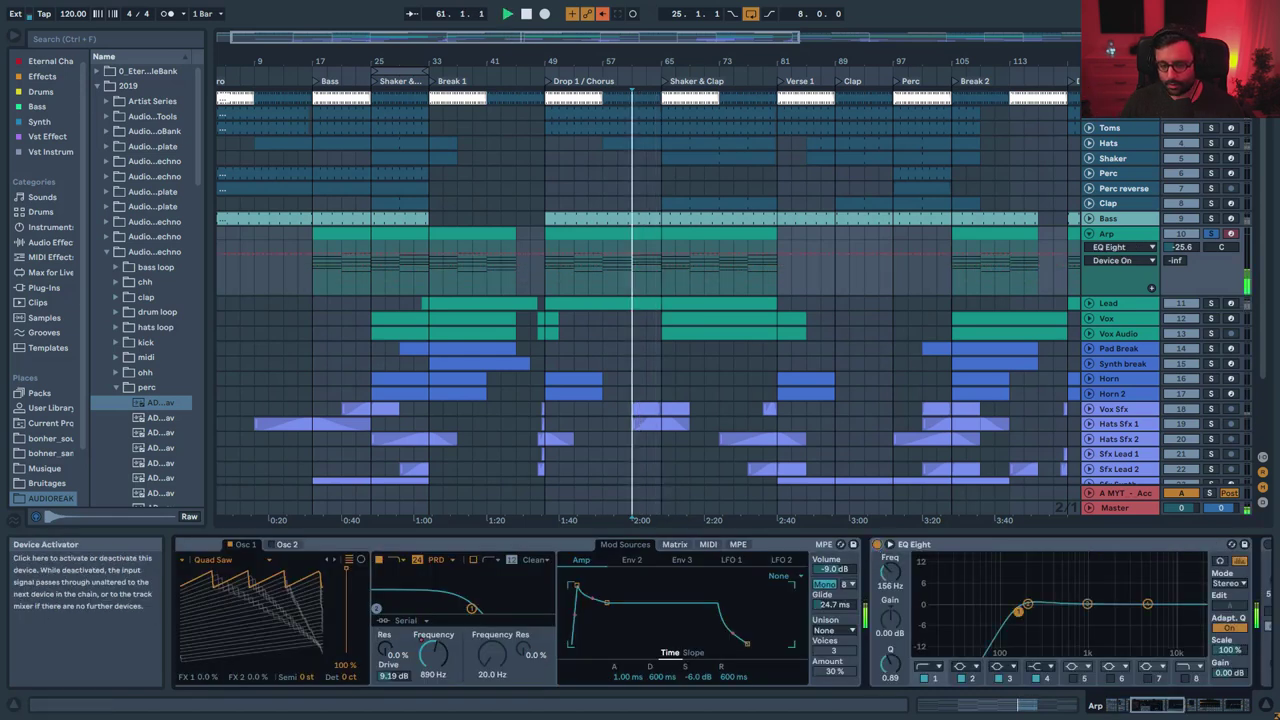
scroll(872, 543, "right", 5)
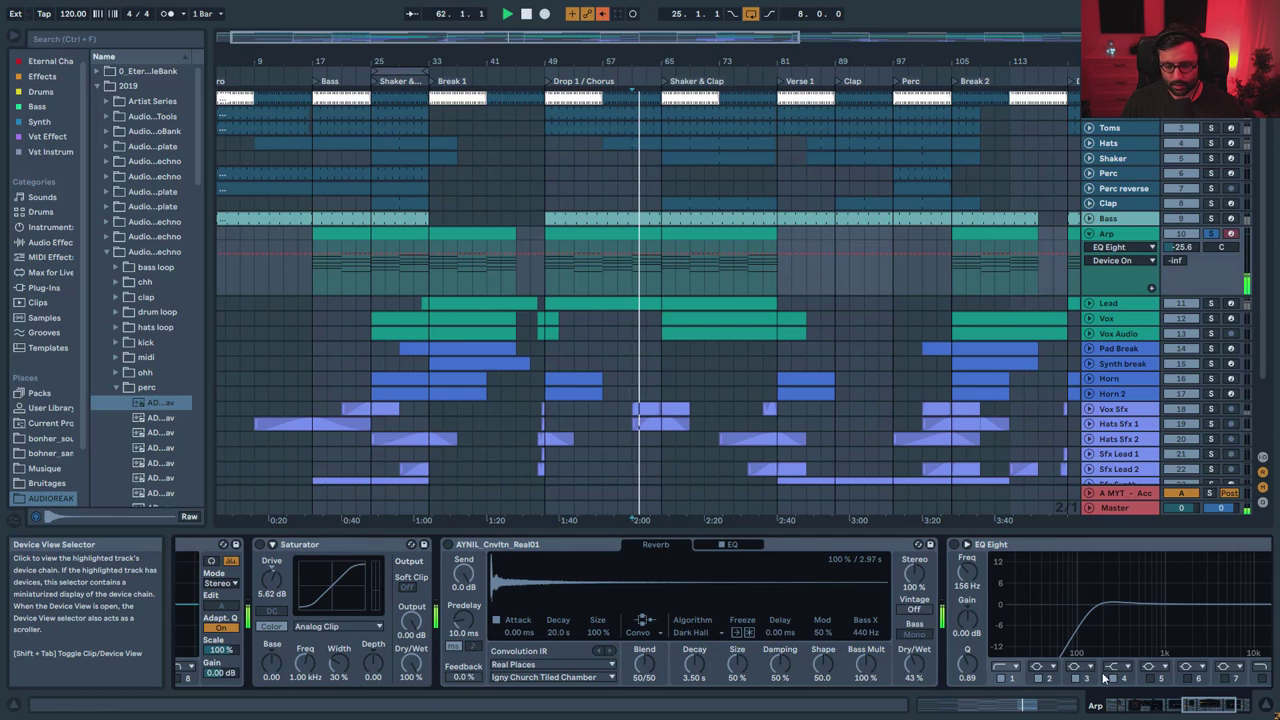
scroll(454, 544, "left", 5)
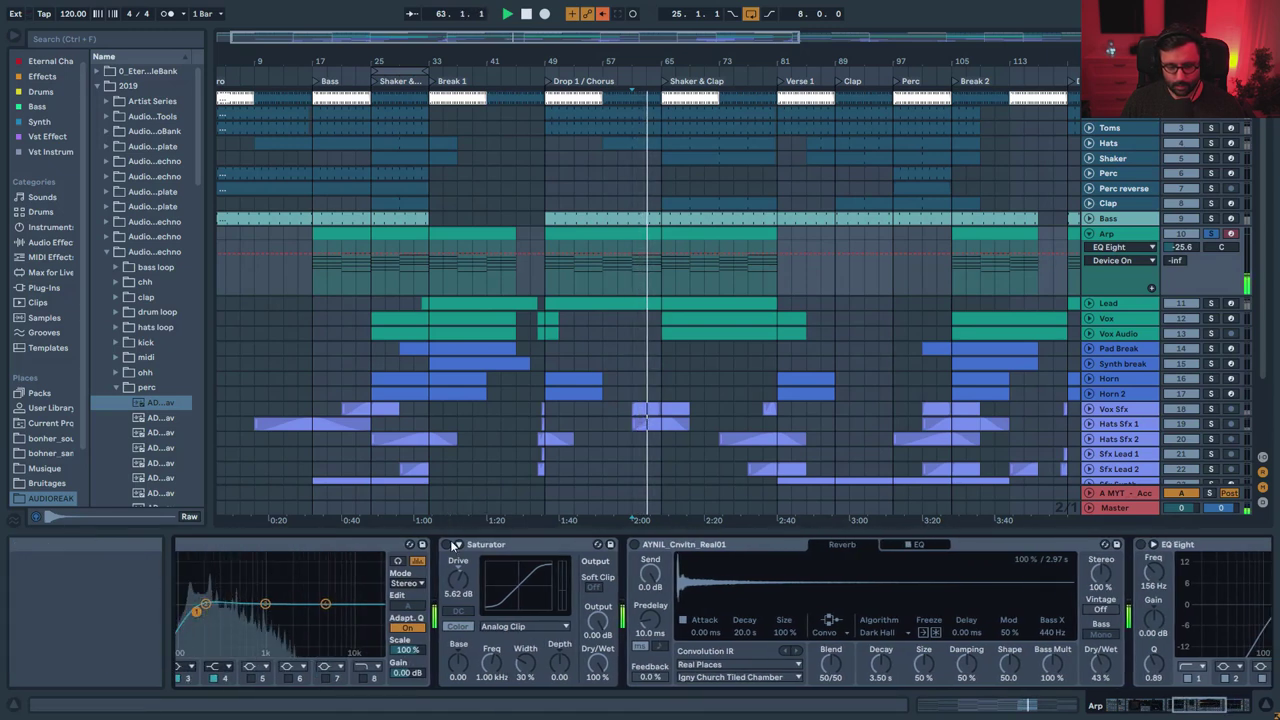
left_click(447, 544)
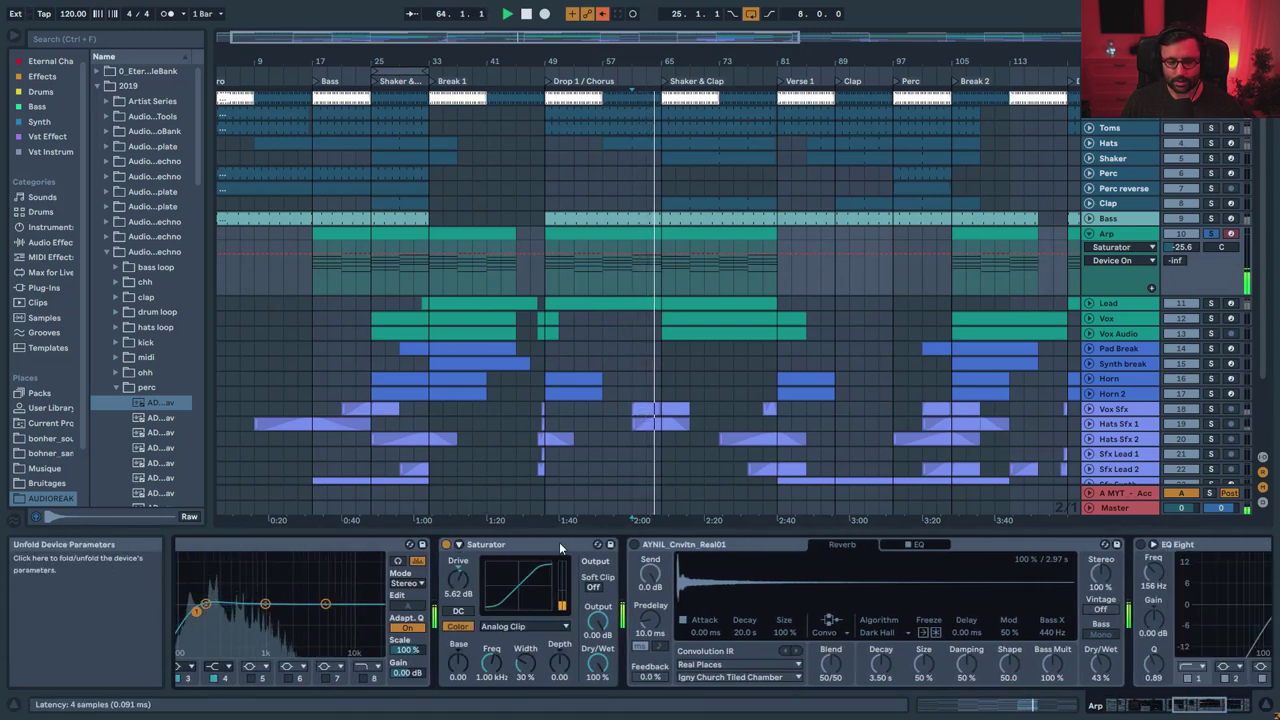
left_click(634, 544)
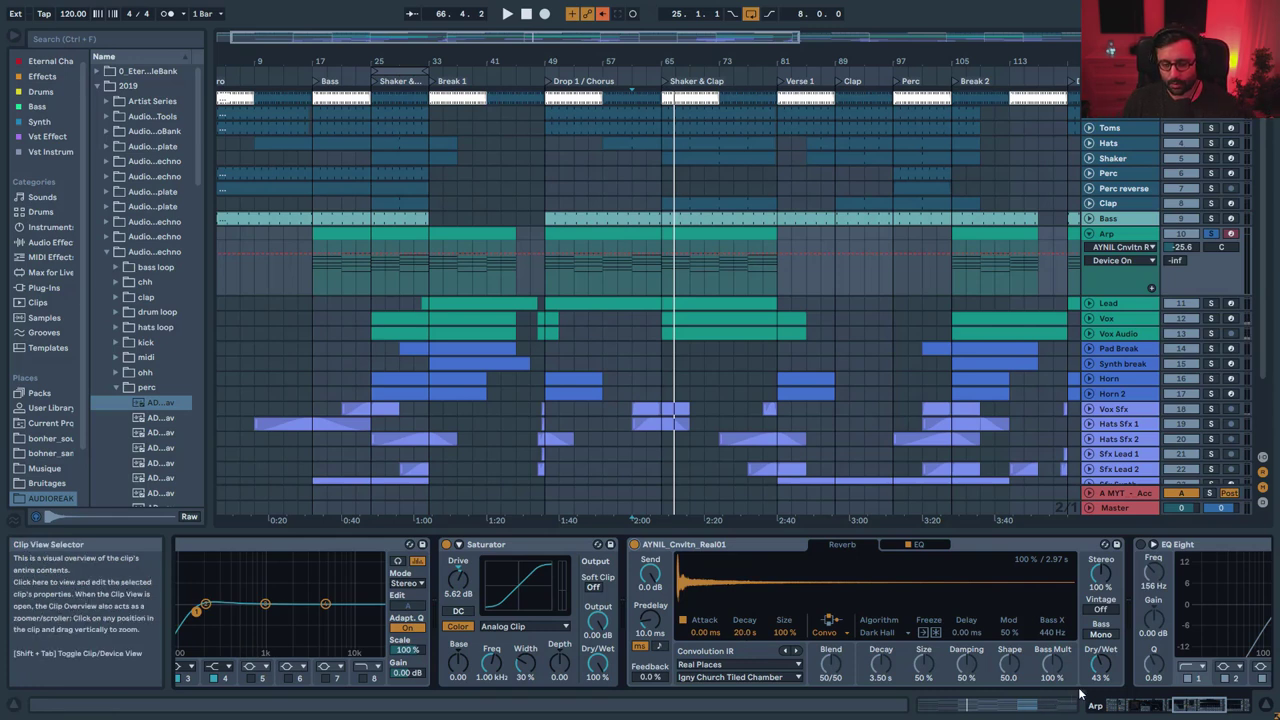
- Play the Arp through the EQ Eight that follows the reverb, comparing filter 1 switched off and back on
left_click(991, 597)
key("space")
left_click_drag(1207, 707, 1221, 709)
left_click(1221, 707)
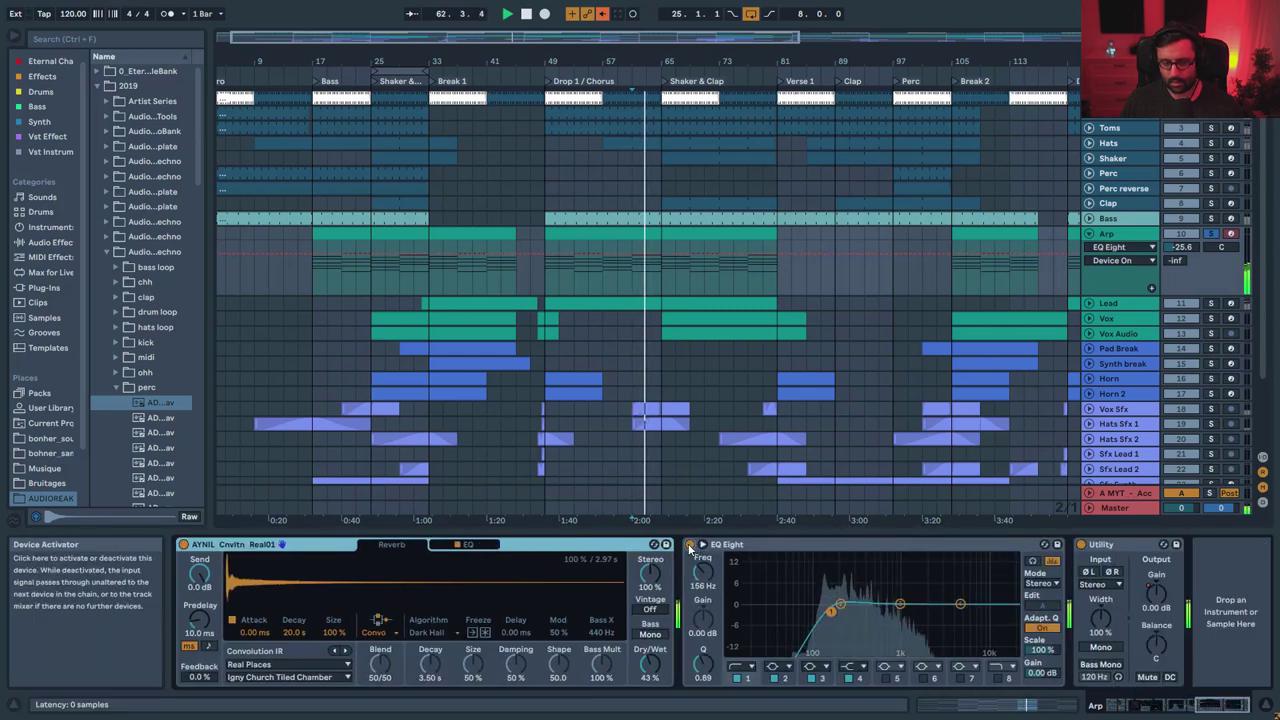
left_click(737, 680)
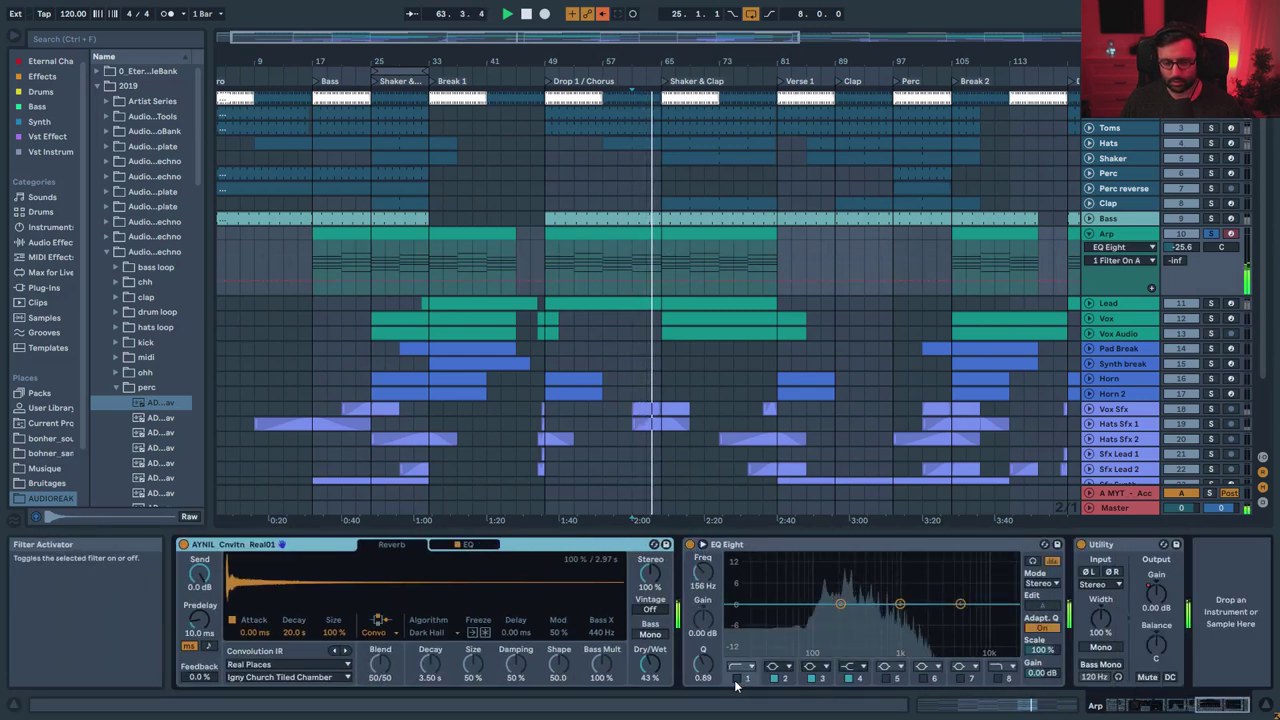
left_click(738, 679)
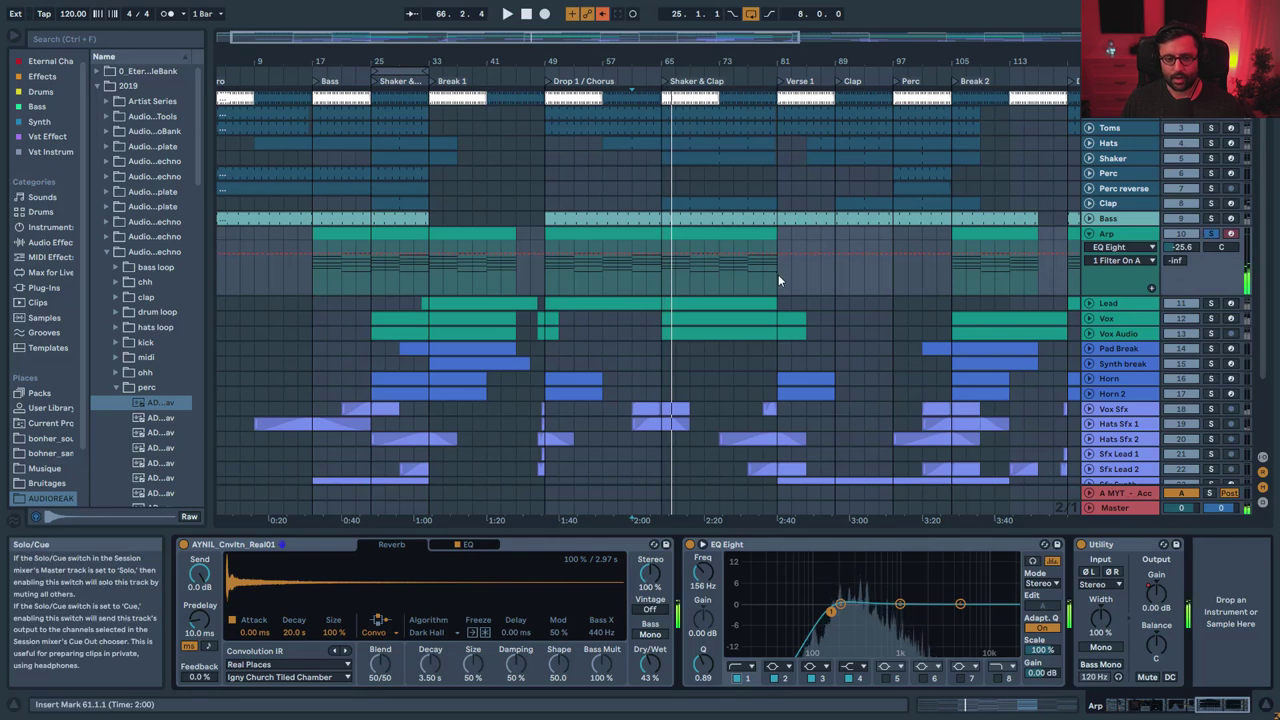
- Unsolo the Arp and compare the full mix in the second Shaker & Clap section with the Arp muted and active
left_click(1208, 233)
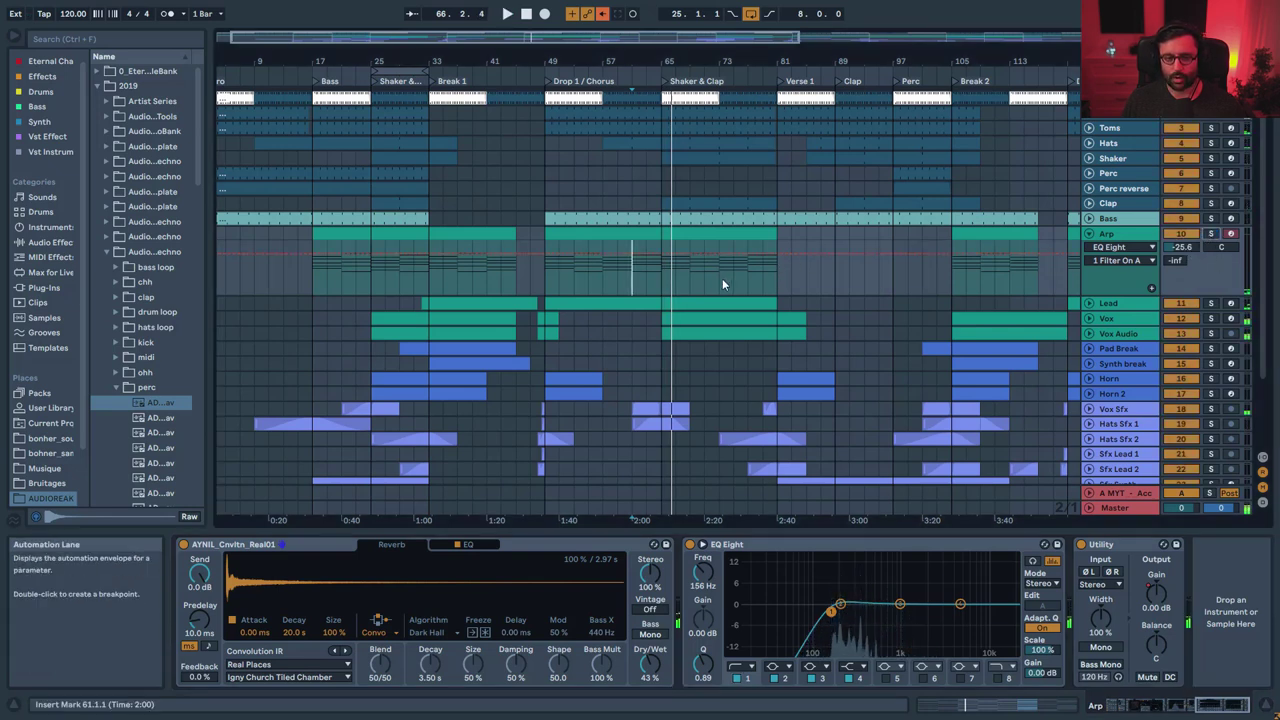
left_click(668, 281)
key("space")
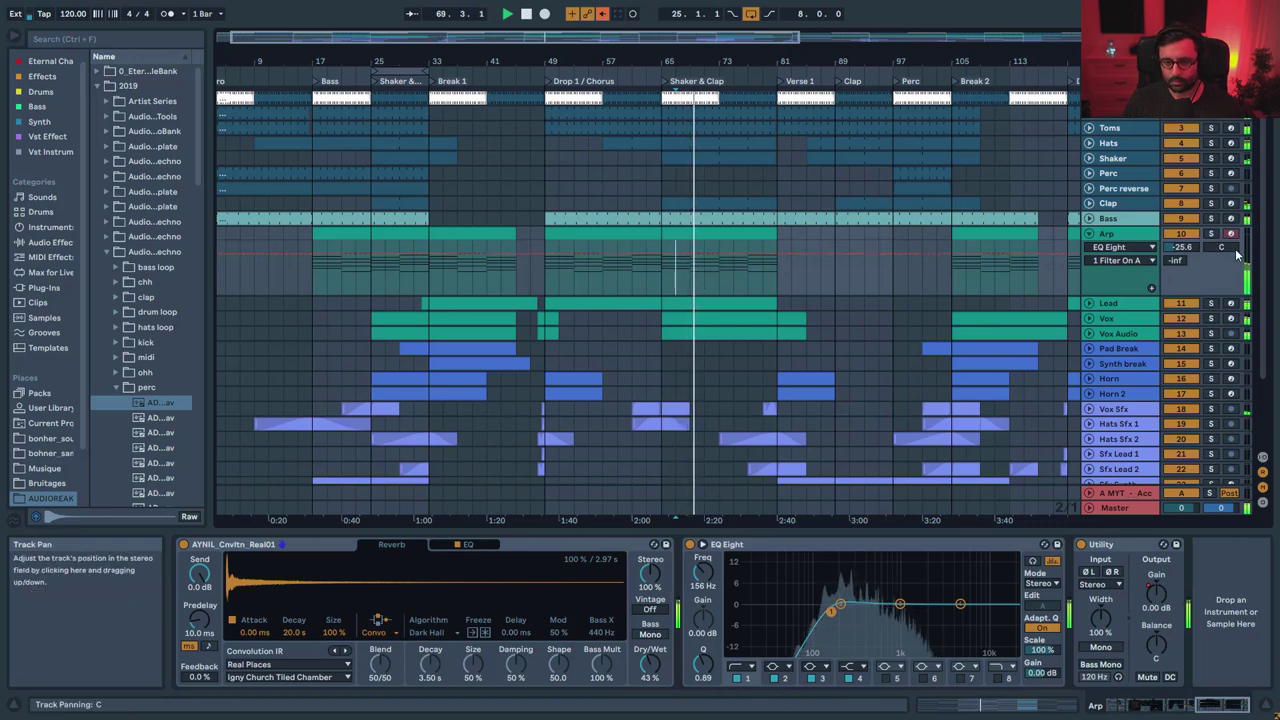
left_click(1181, 234)
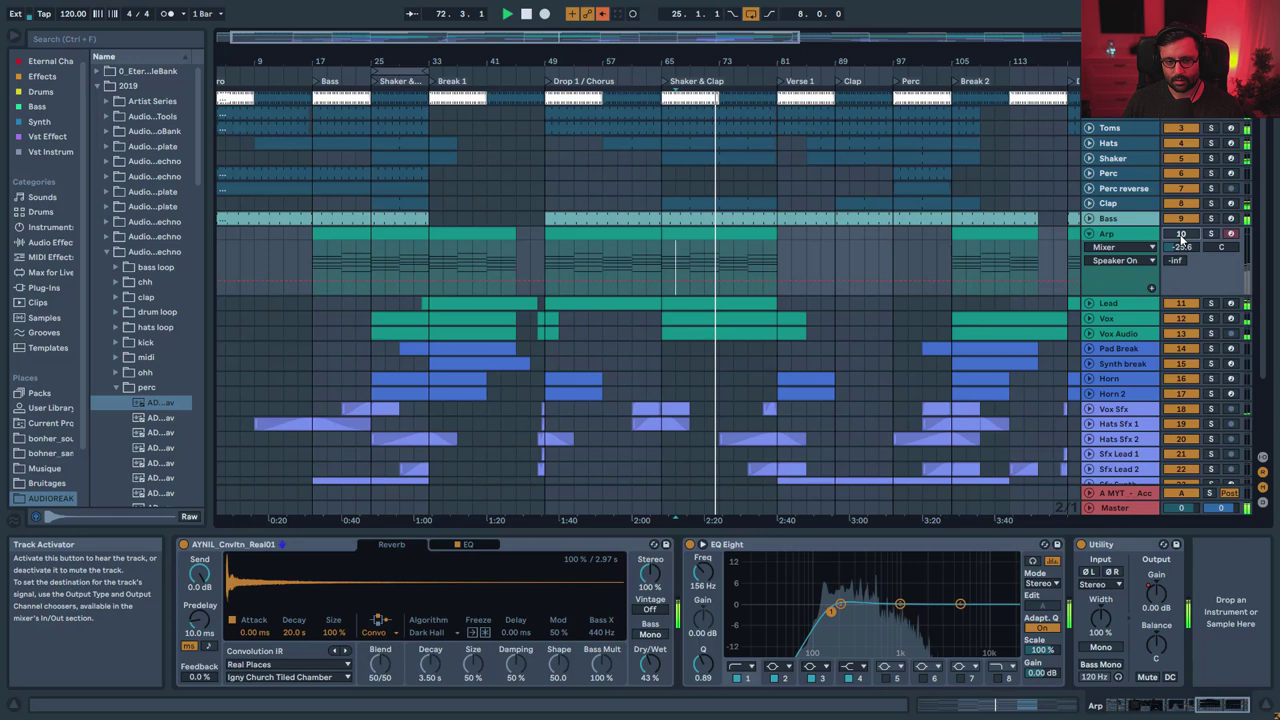
left_click(1181, 234)
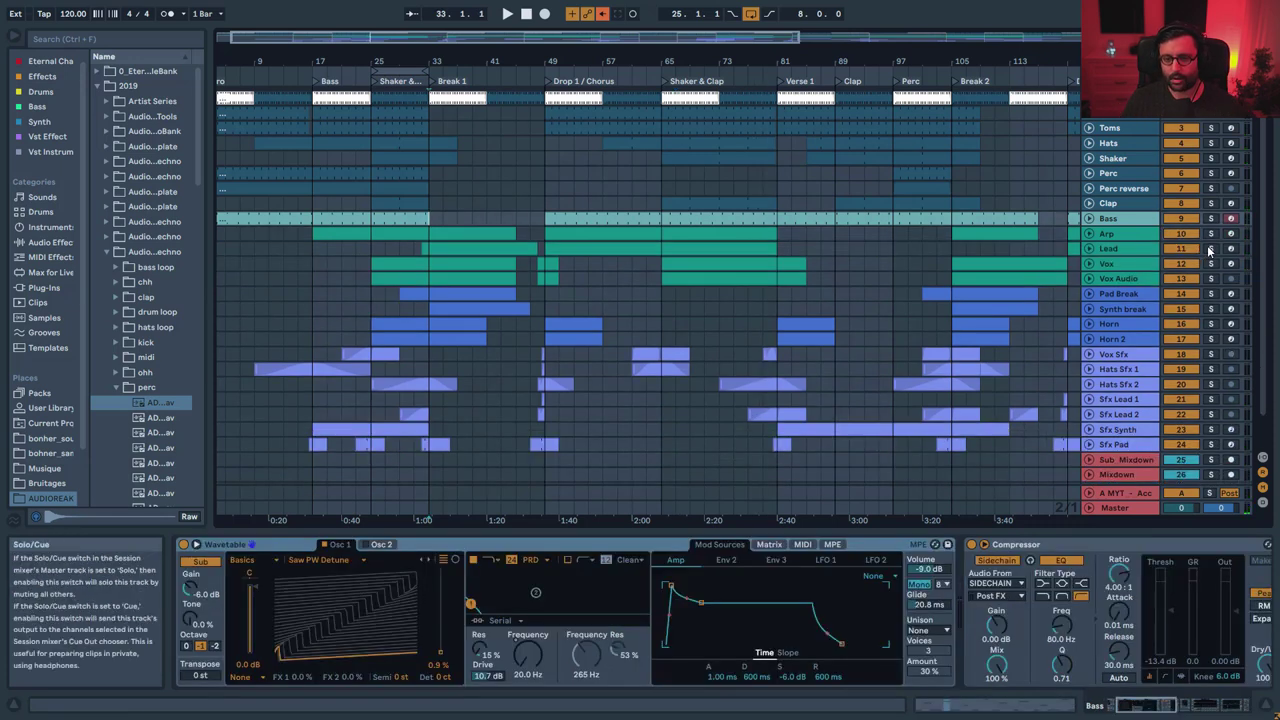
- Solo the Lead, unfold its track with the automation lanes, and play it from the start of Break 1
left_click(1211, 249)
left_click(1090, 248)
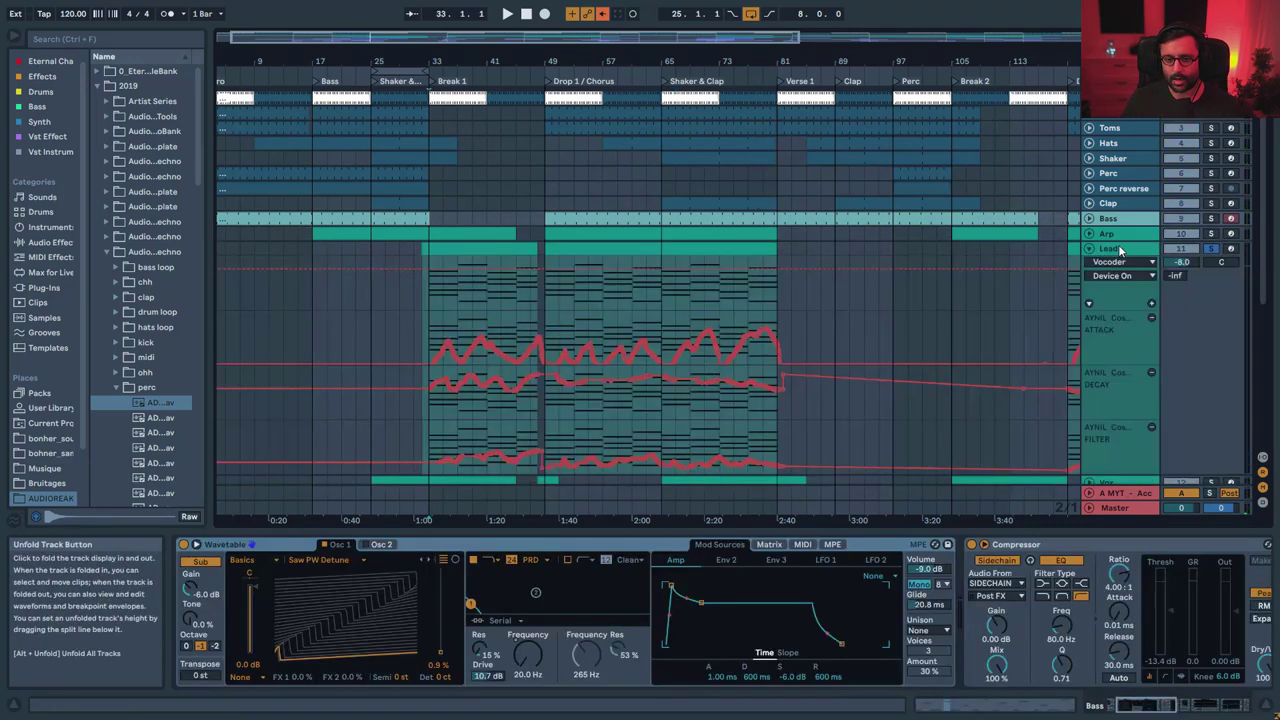
left_click(1118, 249)
left_click(500, 249)
scroll(508, 316, "up", 5)
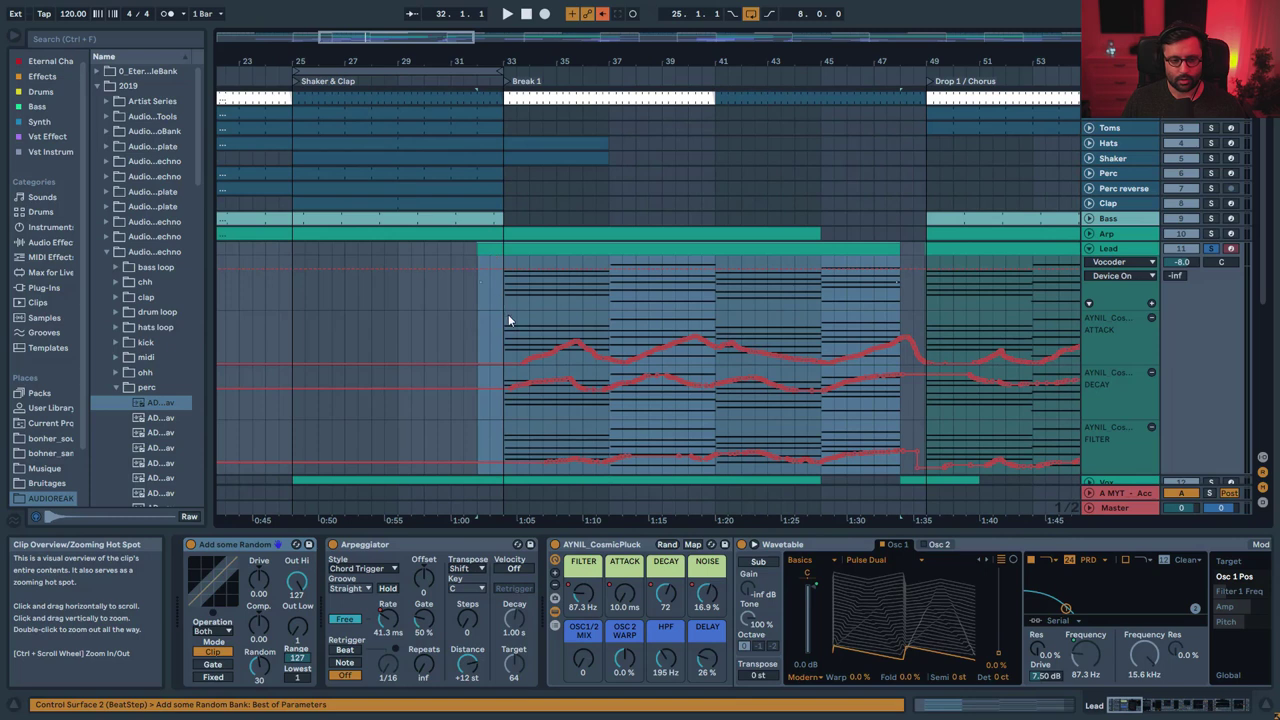
left_click(501, 296)
key("space")
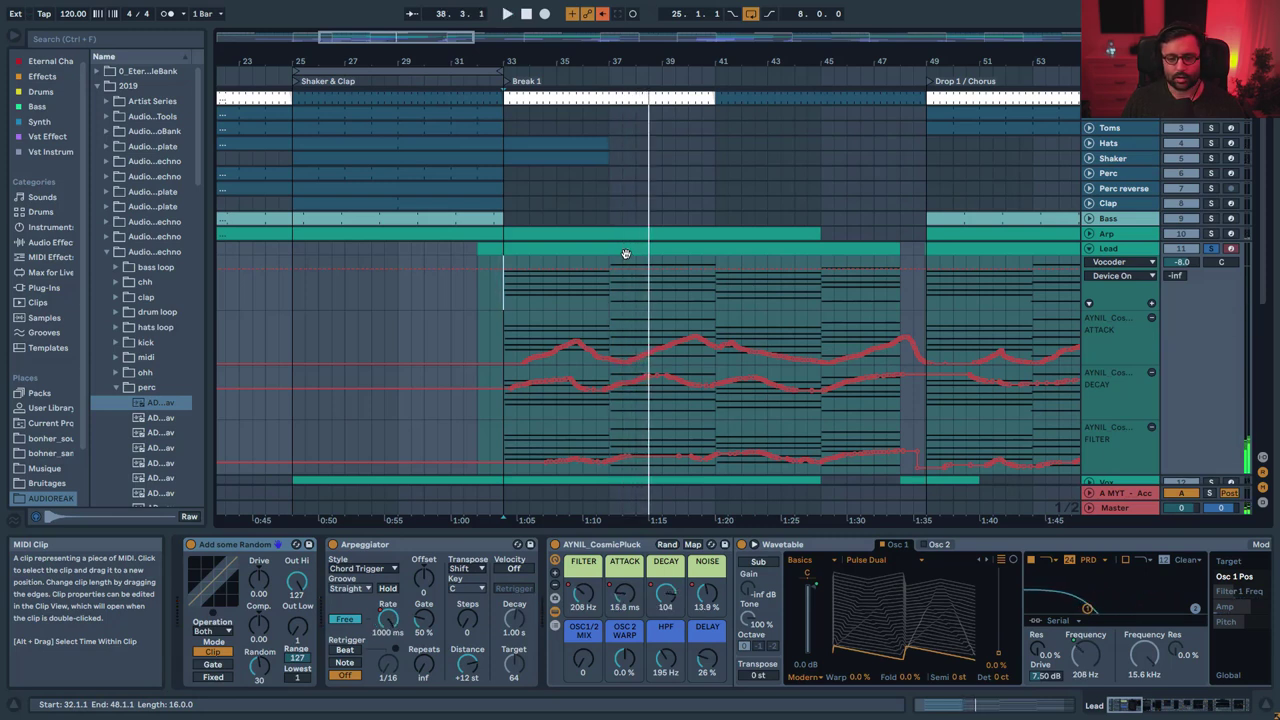
- Open the Lead clip's notes in an enlarged editor and play the first chord at the start of Drop 1 / Chorus
left_click_drag(432, 58, 510, 30)
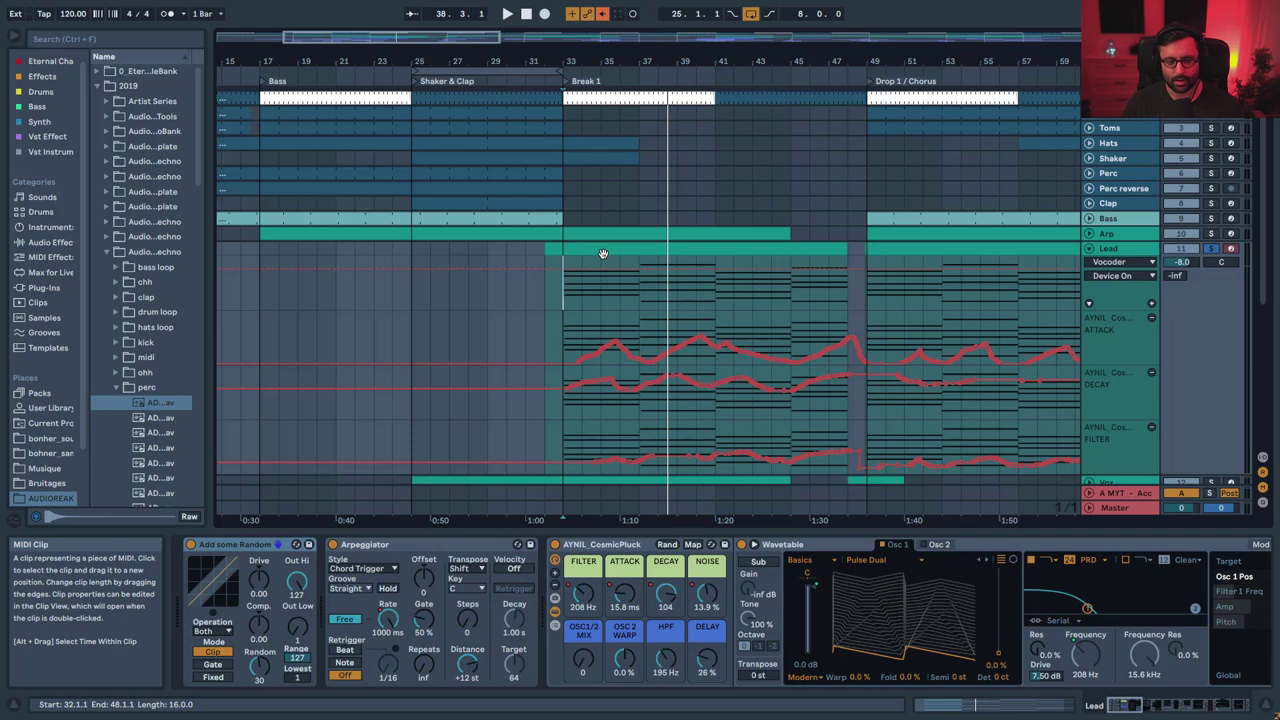
double_click(603, 253)
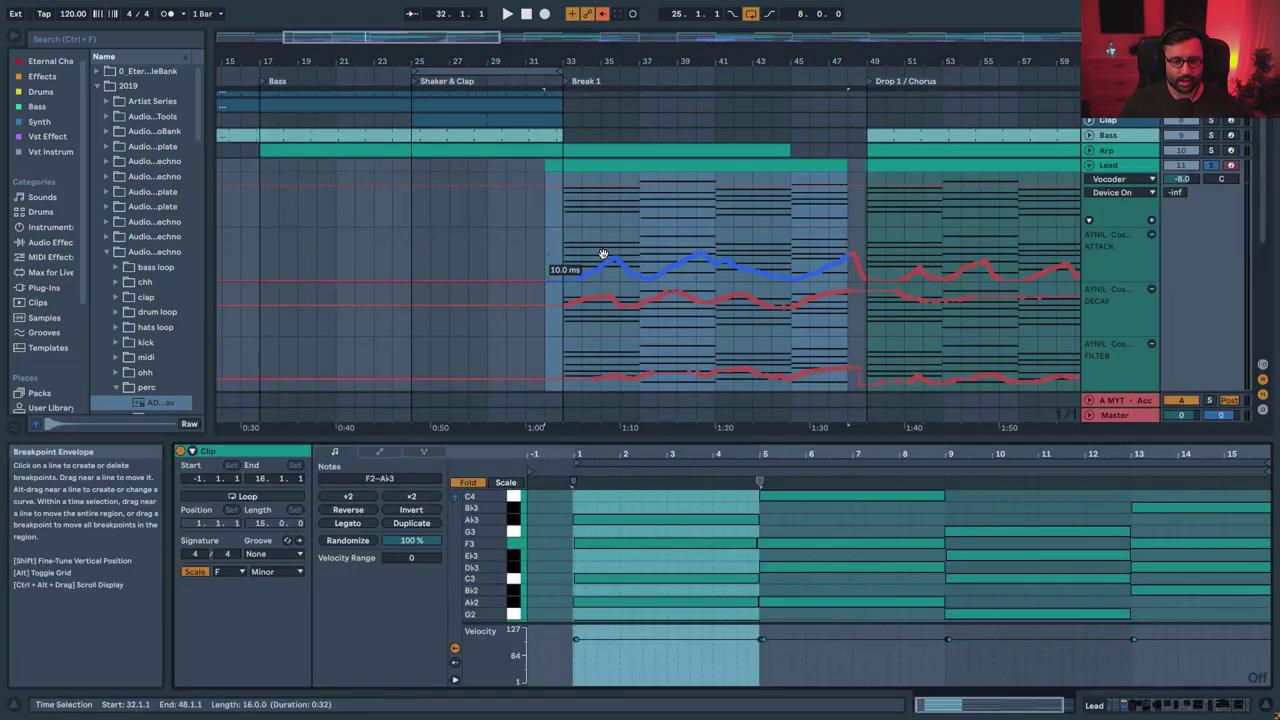
left_click_drag(751, 438, 753, 208)
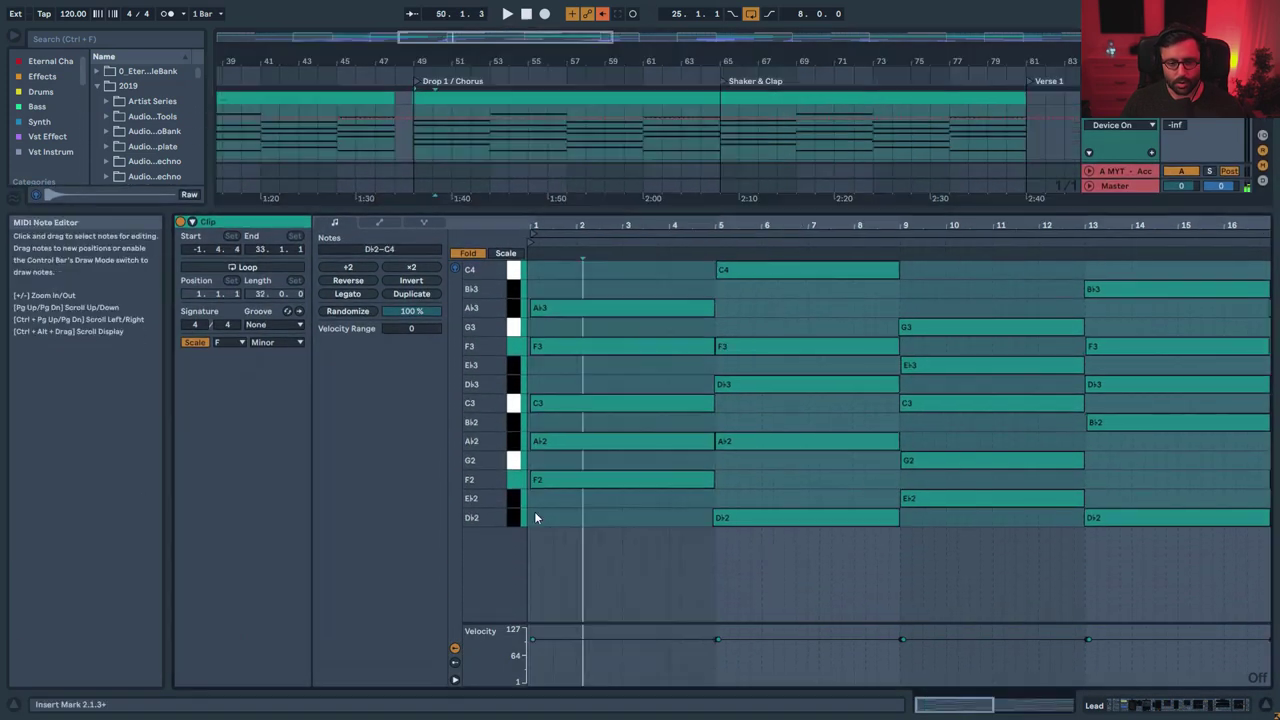
left_click(534, 515)
left_click(527, 518)
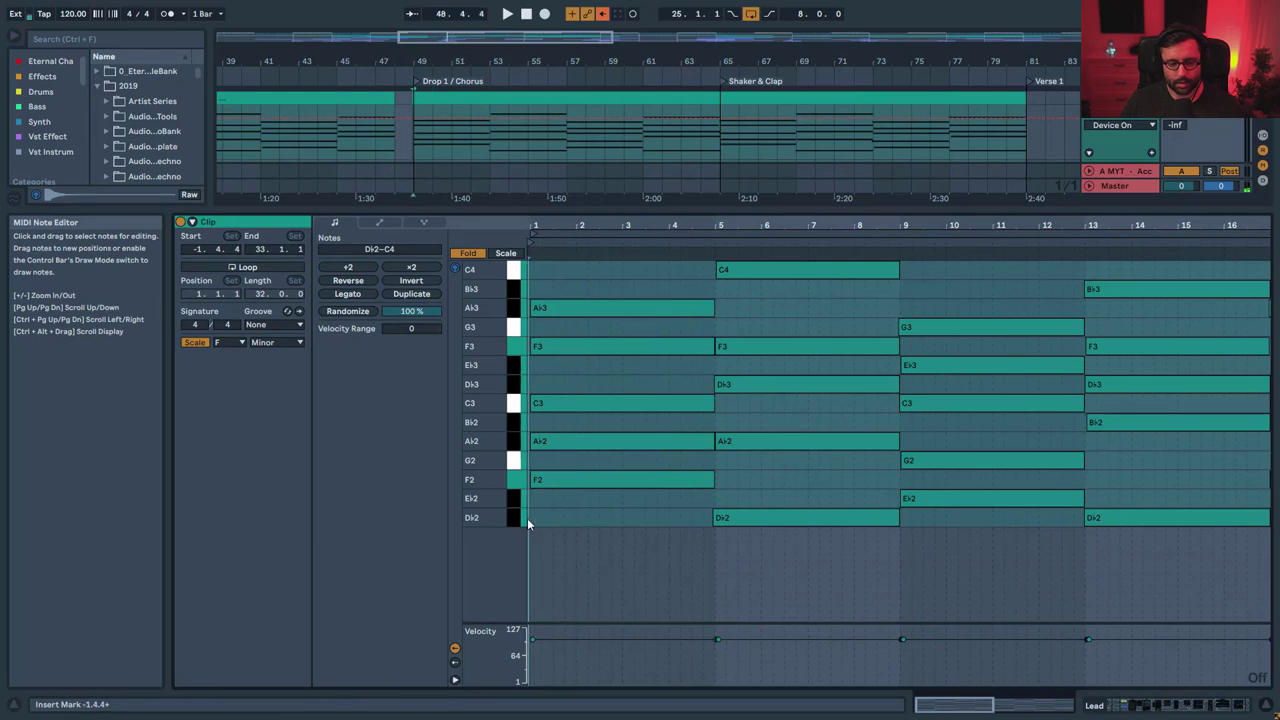
key("space")
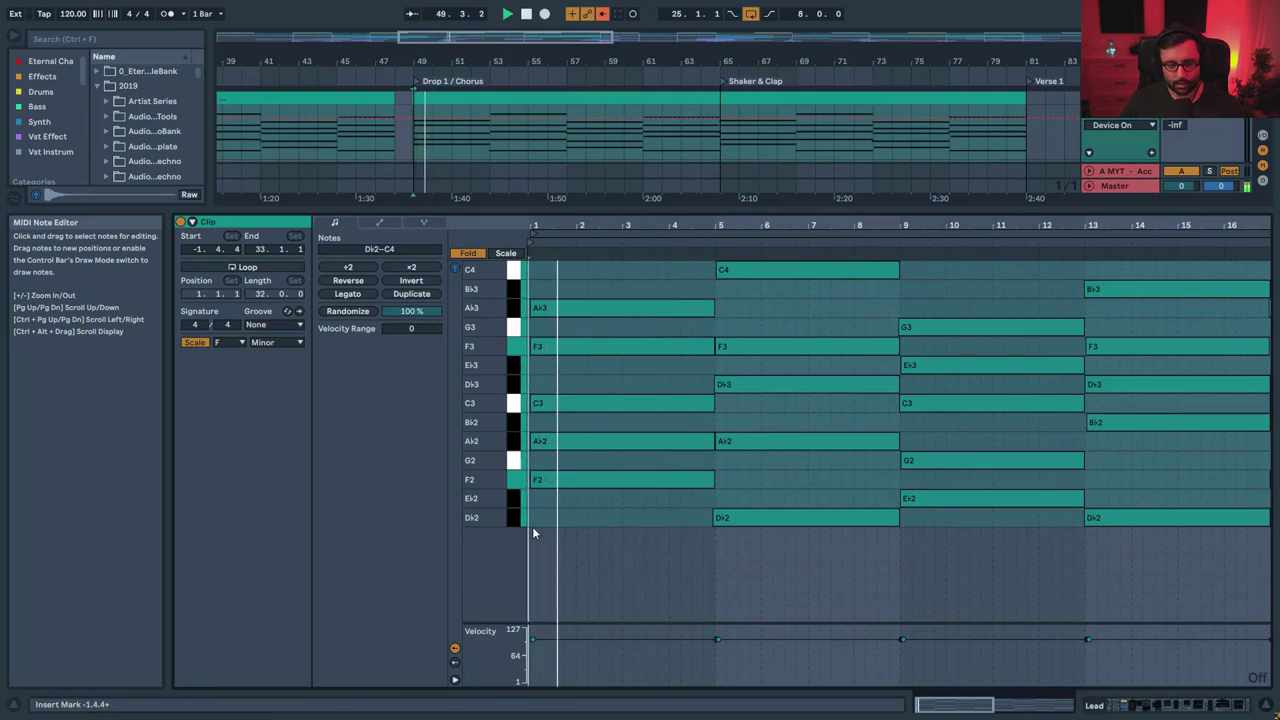
key("space")
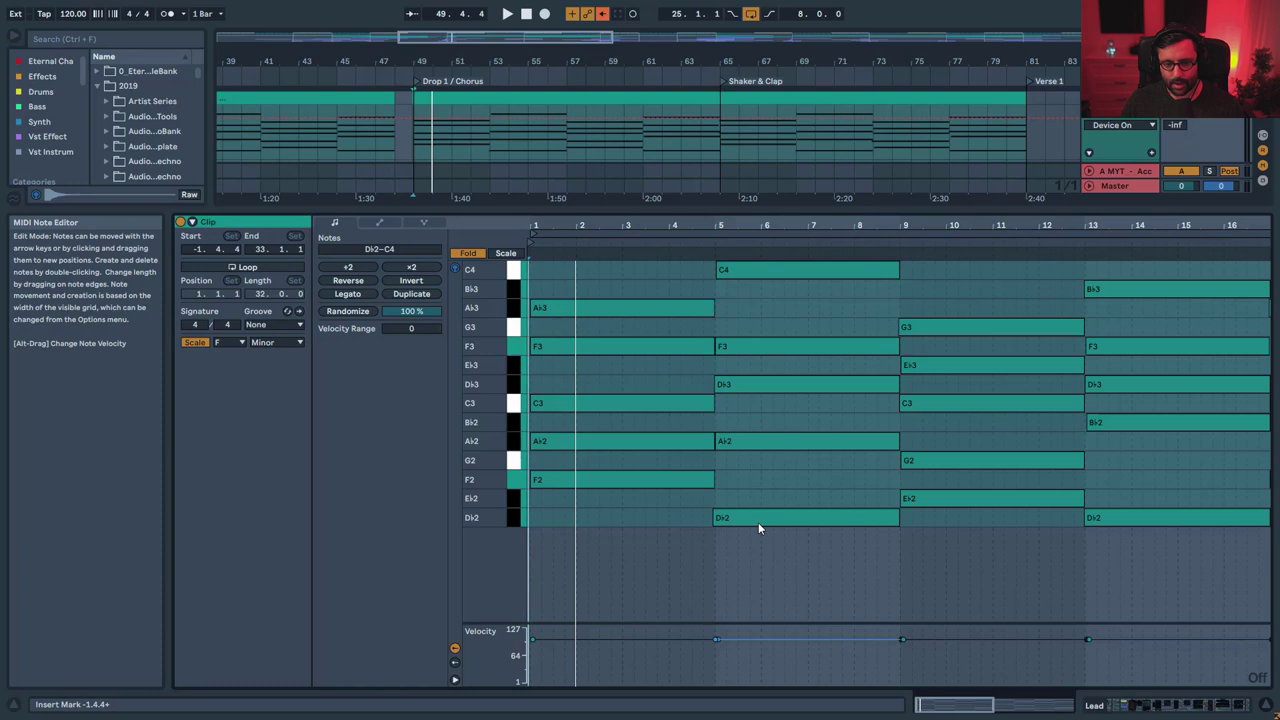
- Play the Lead's change from the first chord to the second at bar 5, and pick out the C3 and C4 notes
left_click(699, 242)
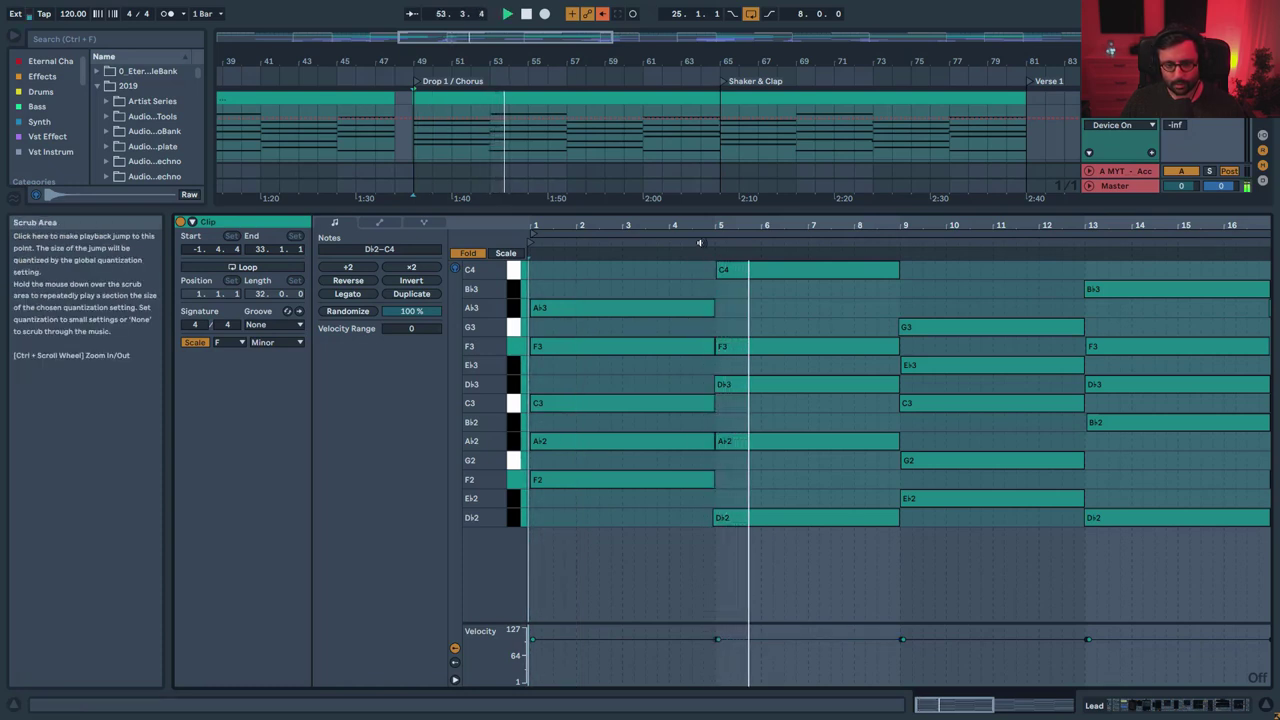
key("space")
key("space")
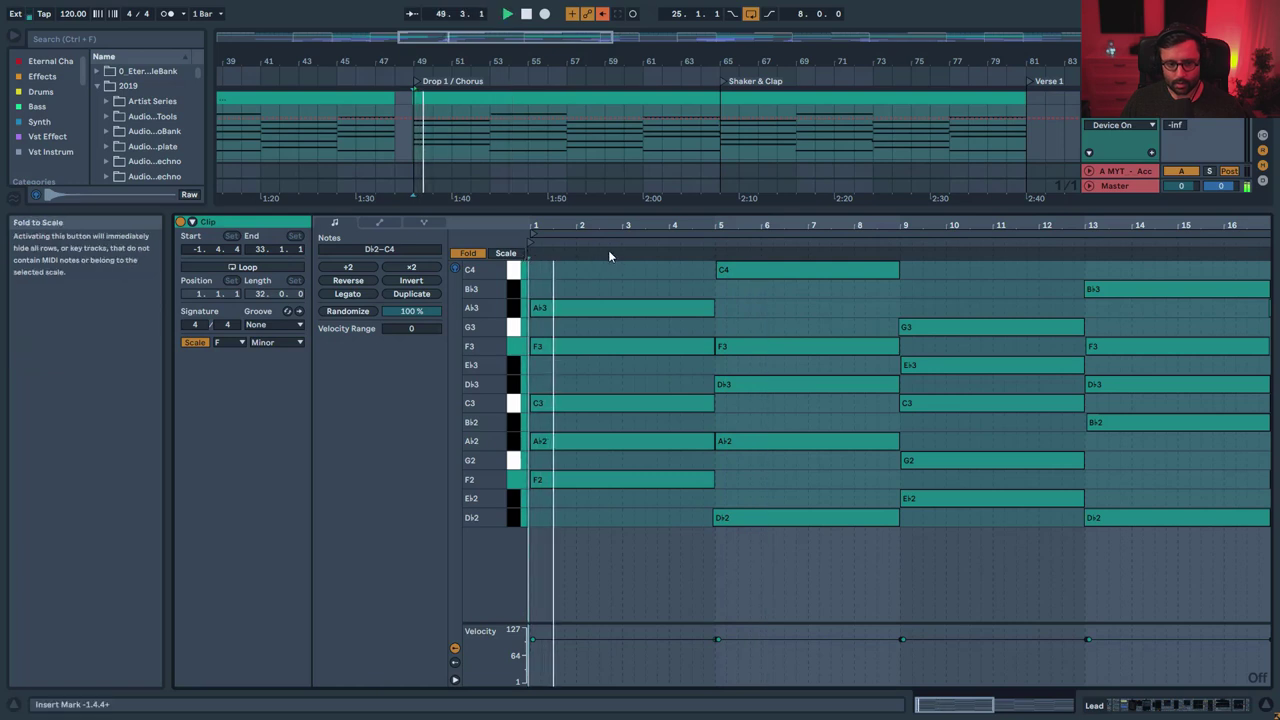
left_click(709, 242)
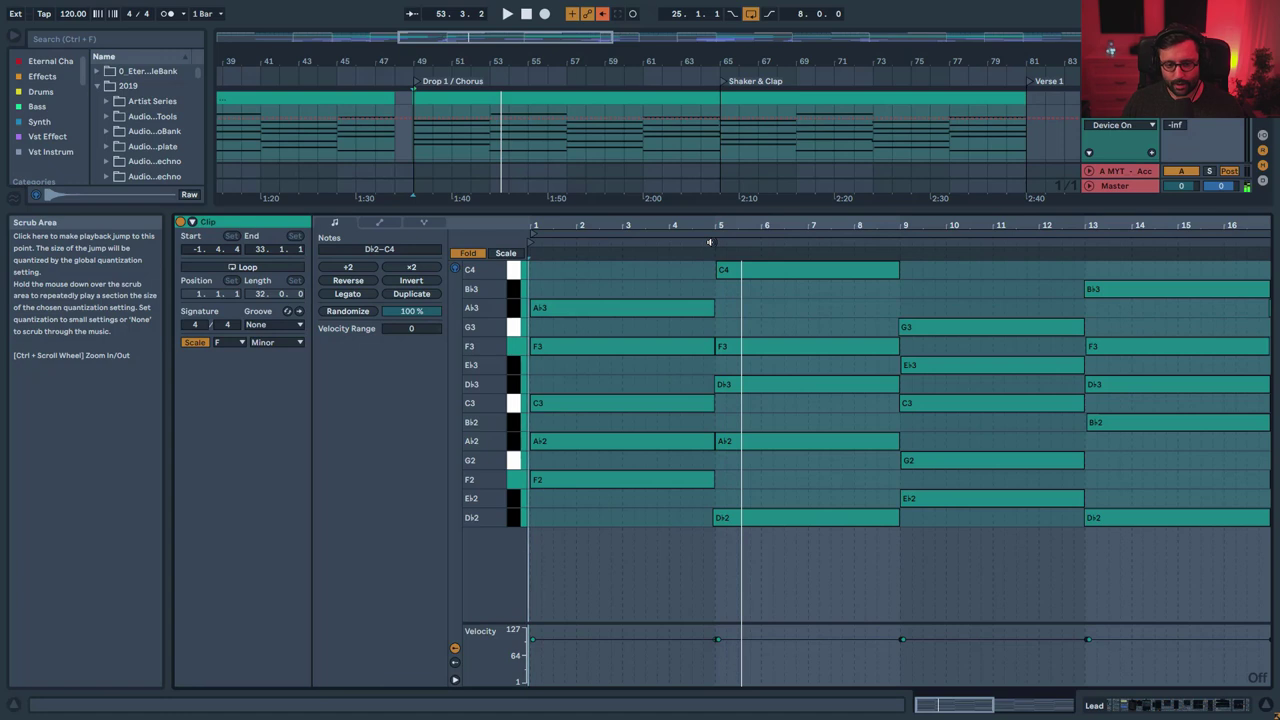
left_click(579, 405)
left_click(764, 270)
key("space")
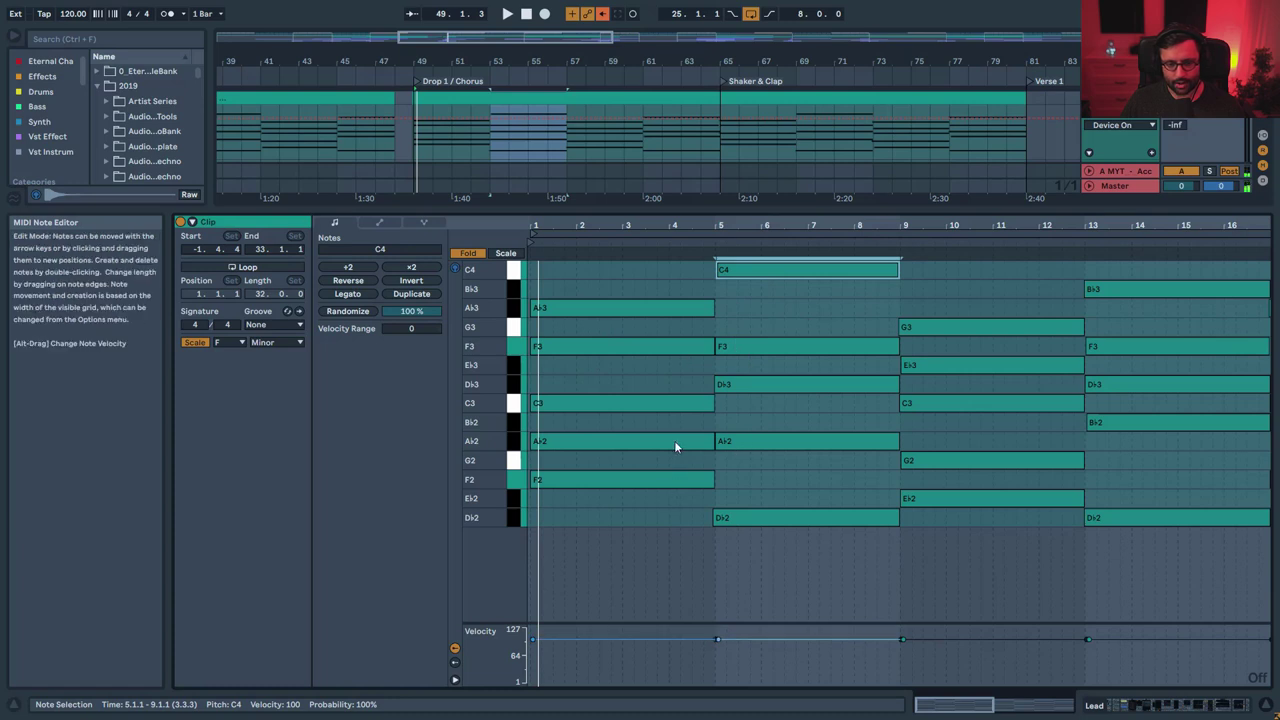
- Play the Lead's third and fourth chords, and pick out the B♭2 and B♭3 notes of the fourth chord
left_click(976, 590)
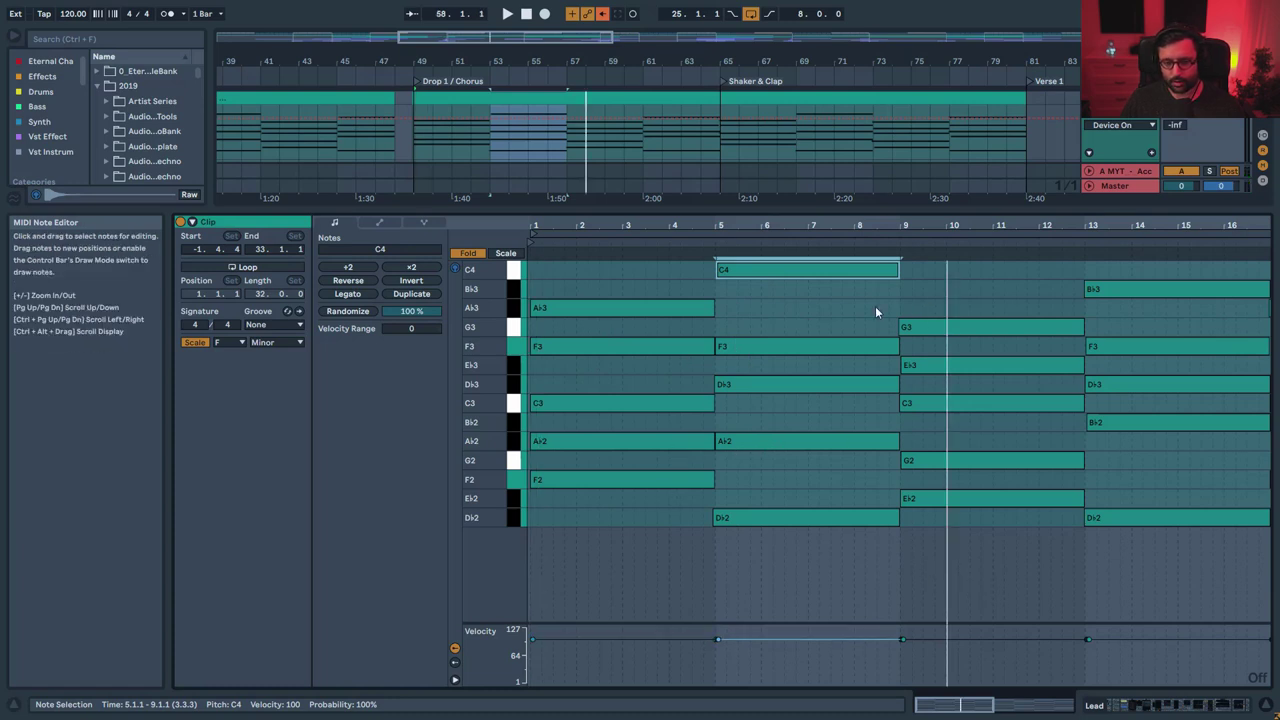
left_click(885, 241)
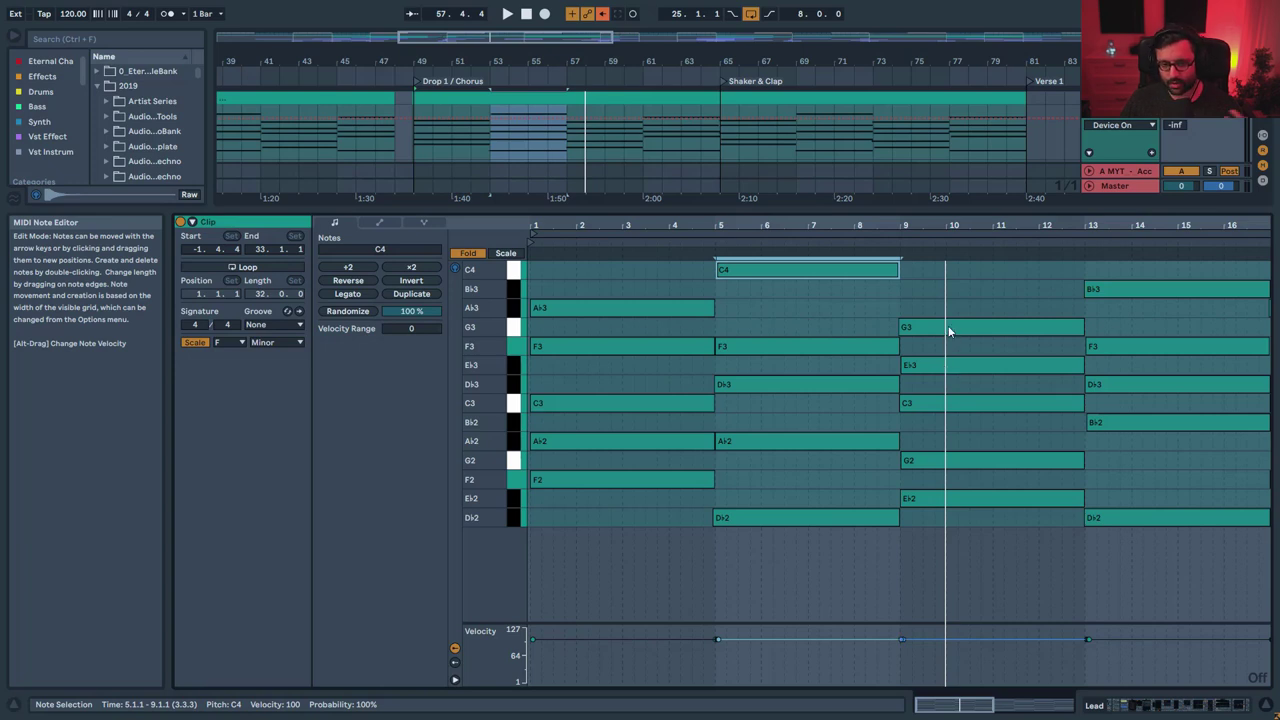
left_click(1073, 239)
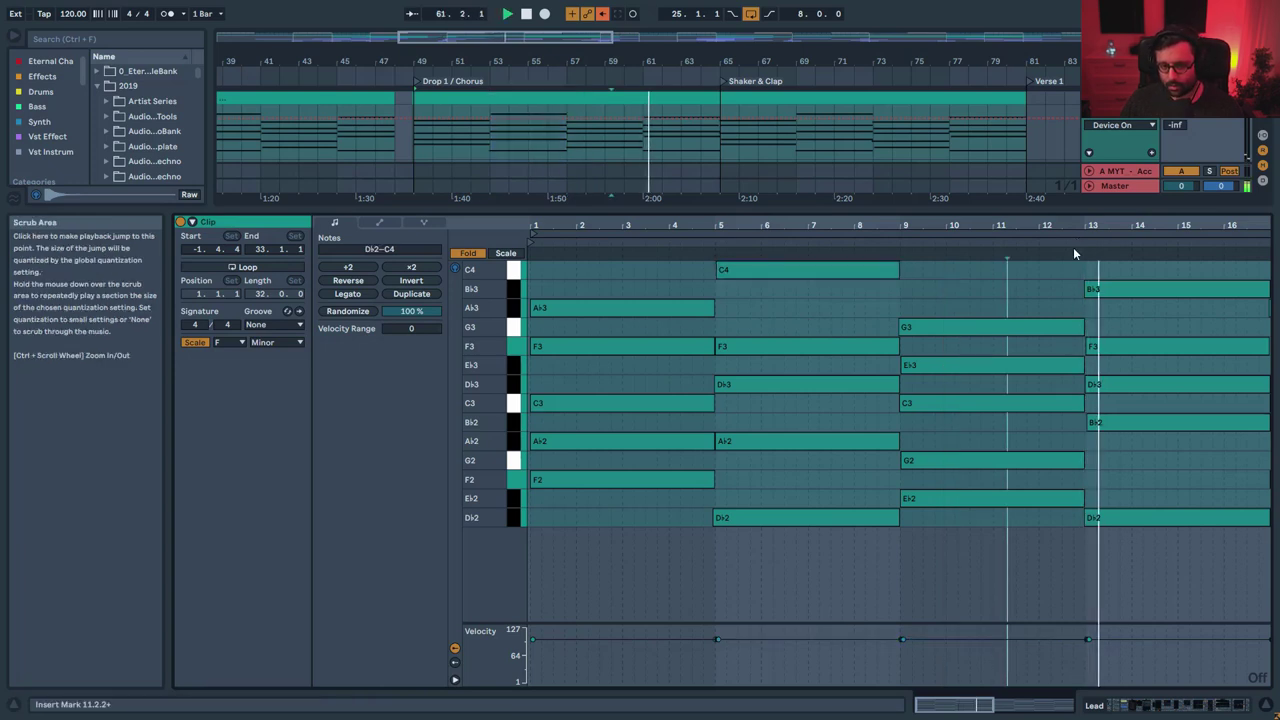
key("space")
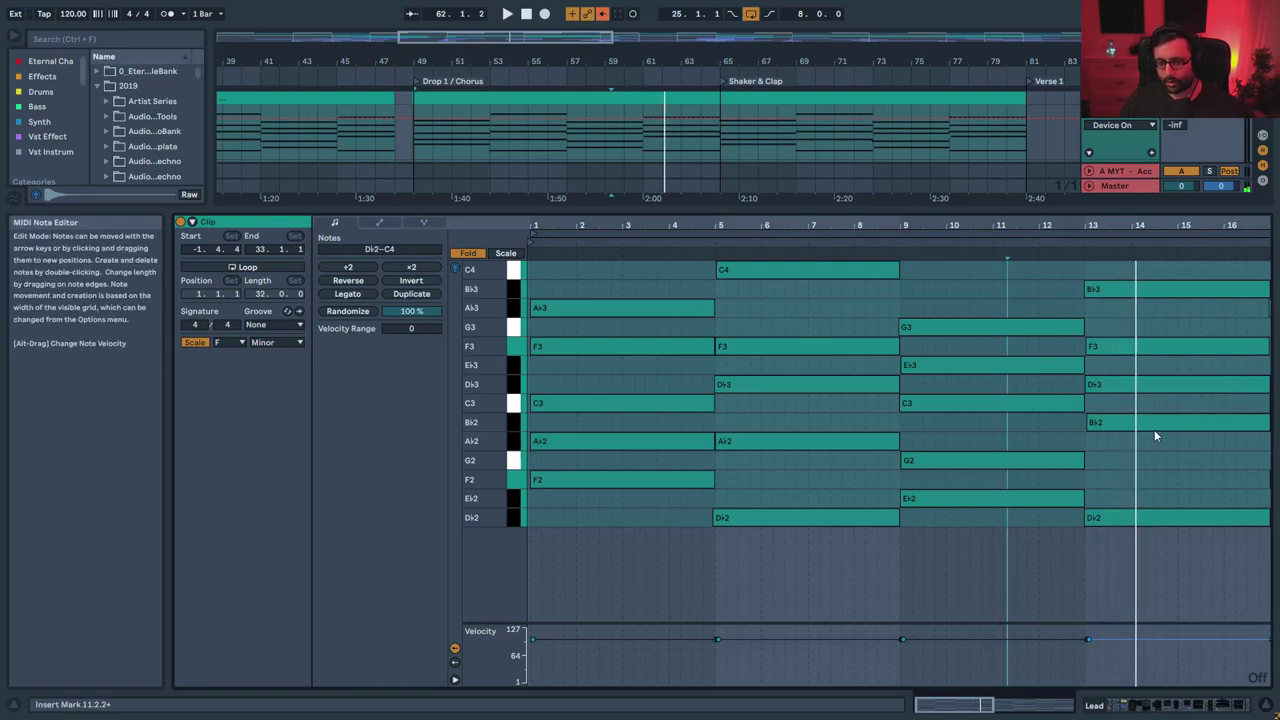
left_click(1139, 430)
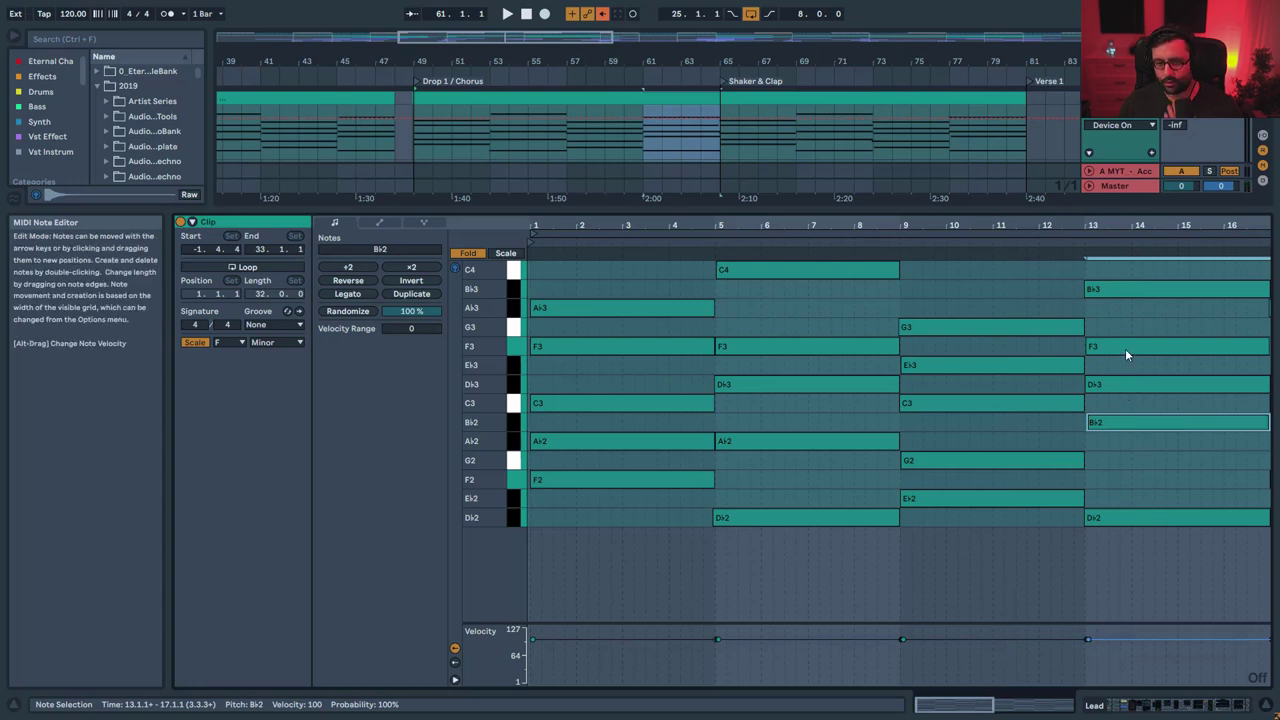
left_click(1122, 290)
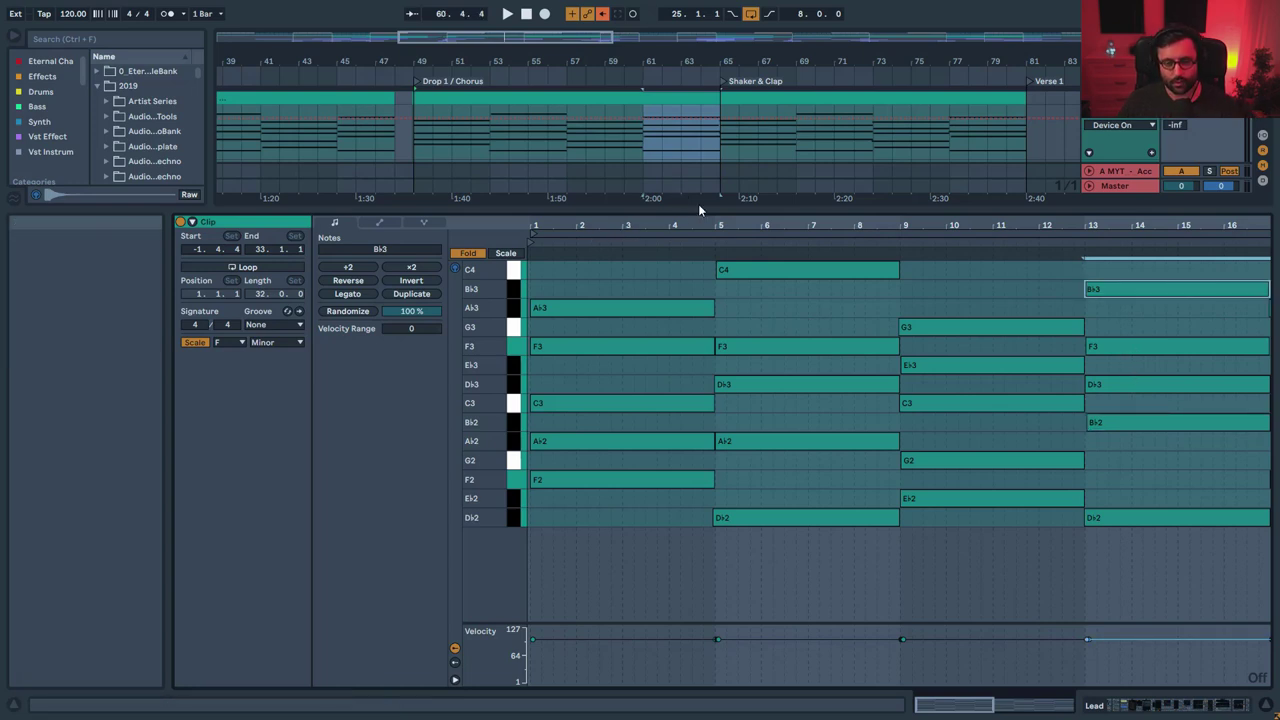
- Return to the Lead's devices and play the start of Drop 1 / Chorus with the Arpeggiator switched off, then back on
left_click_drag(699, 207, 690, 405)
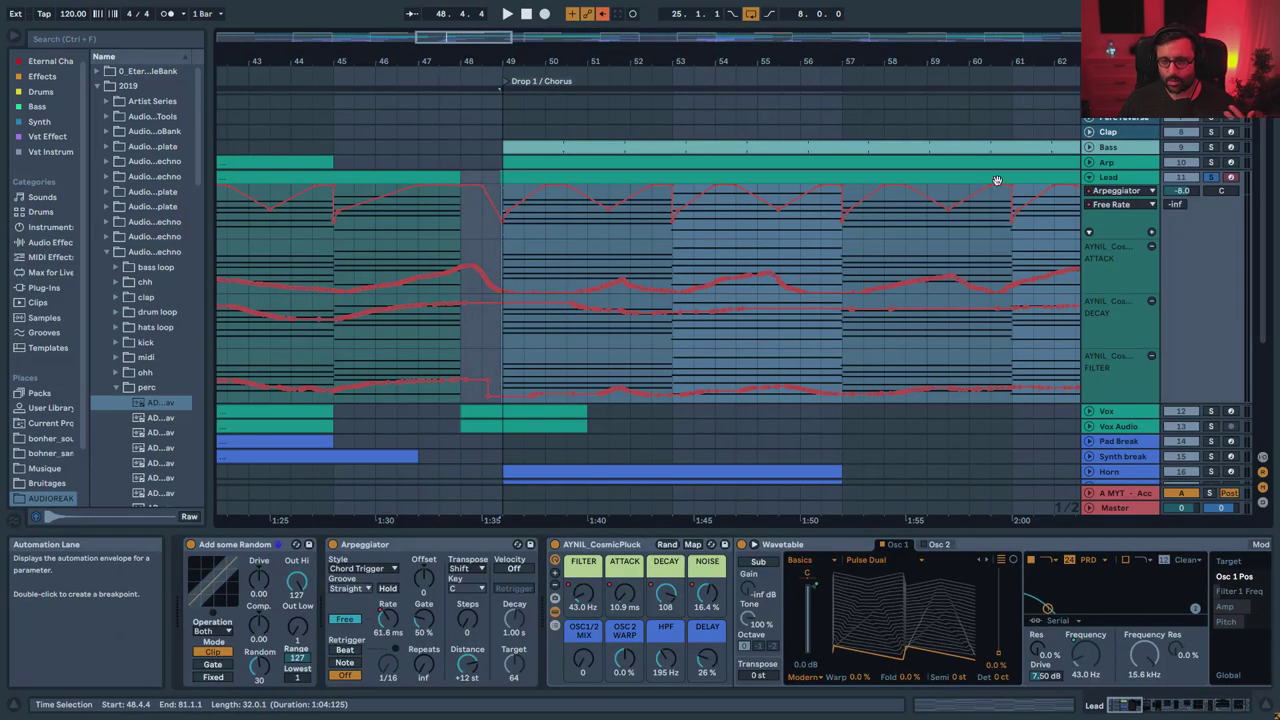
left_click(333, 545)
left_click_drag(440, 38, 421, 226)
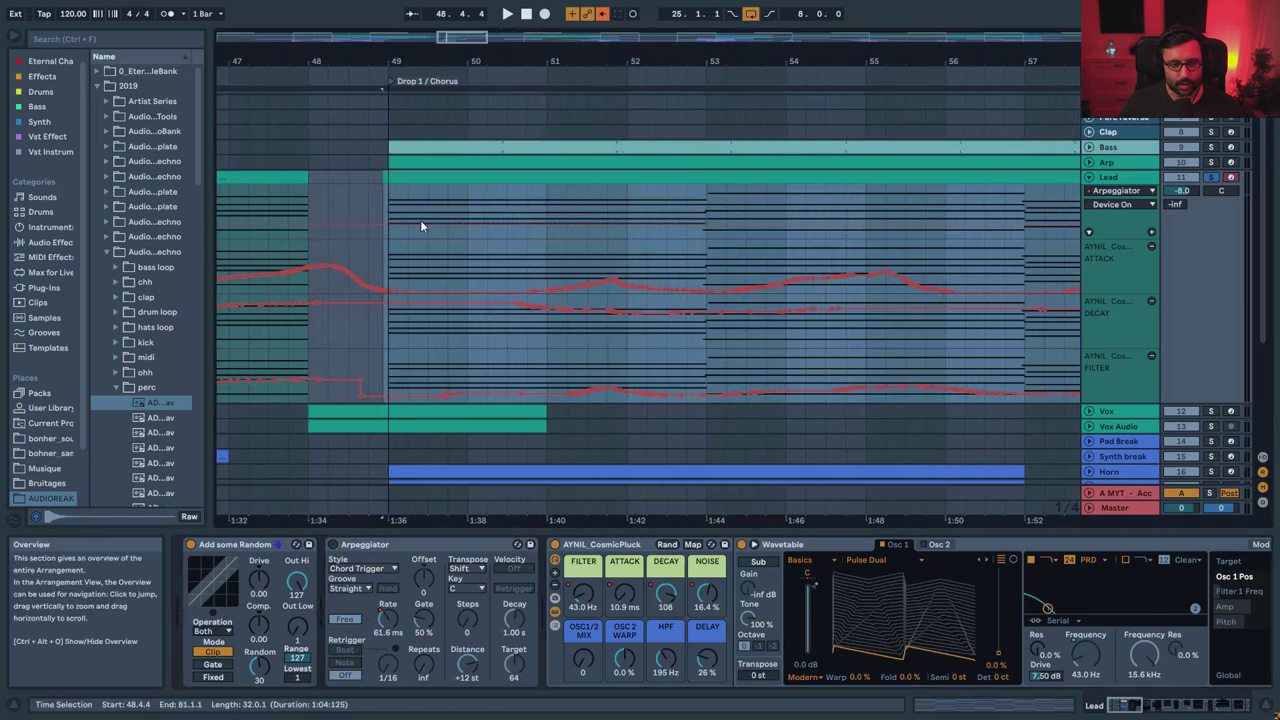
left_click(382, 211)
key("space")
key("space")
key("space")
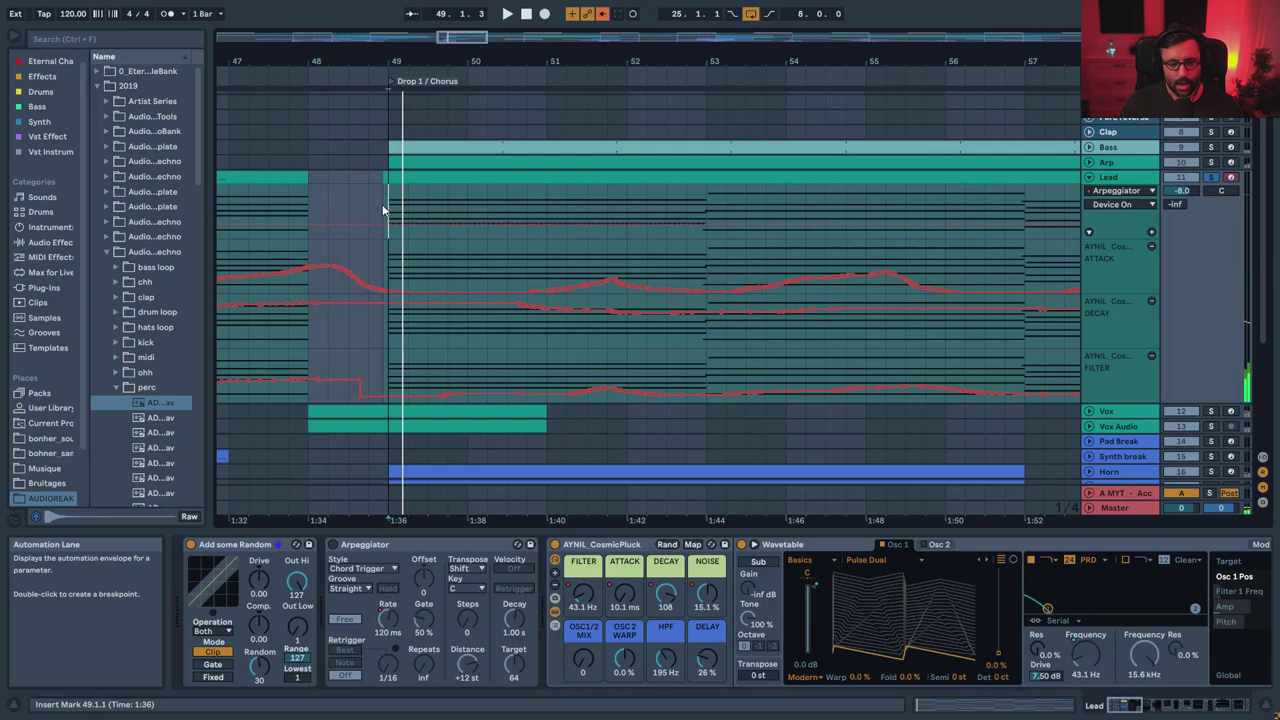
left_click(333, 545)
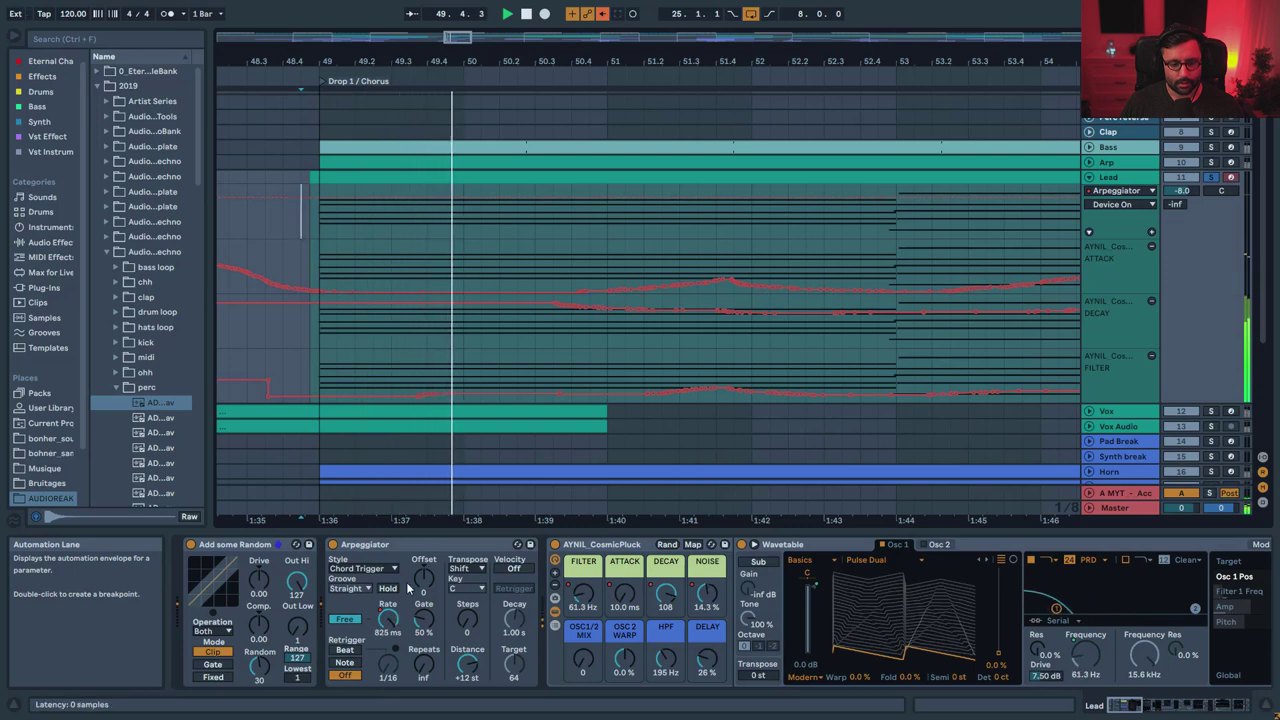
- Try the Arpeggiator's rate on the Lead, show its Free Rate automation and play Drop 1 / Chorus with it
left_click_drag(392, 628, 388, 635)
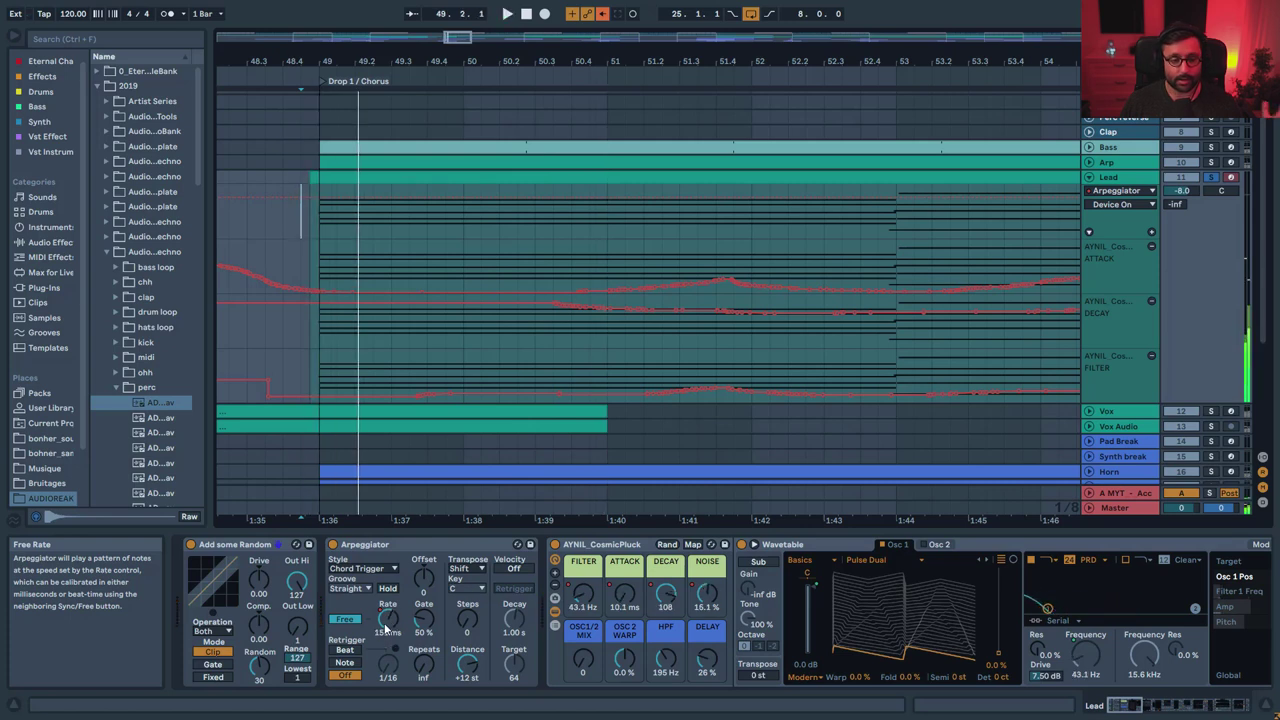
left_click(386, 621)
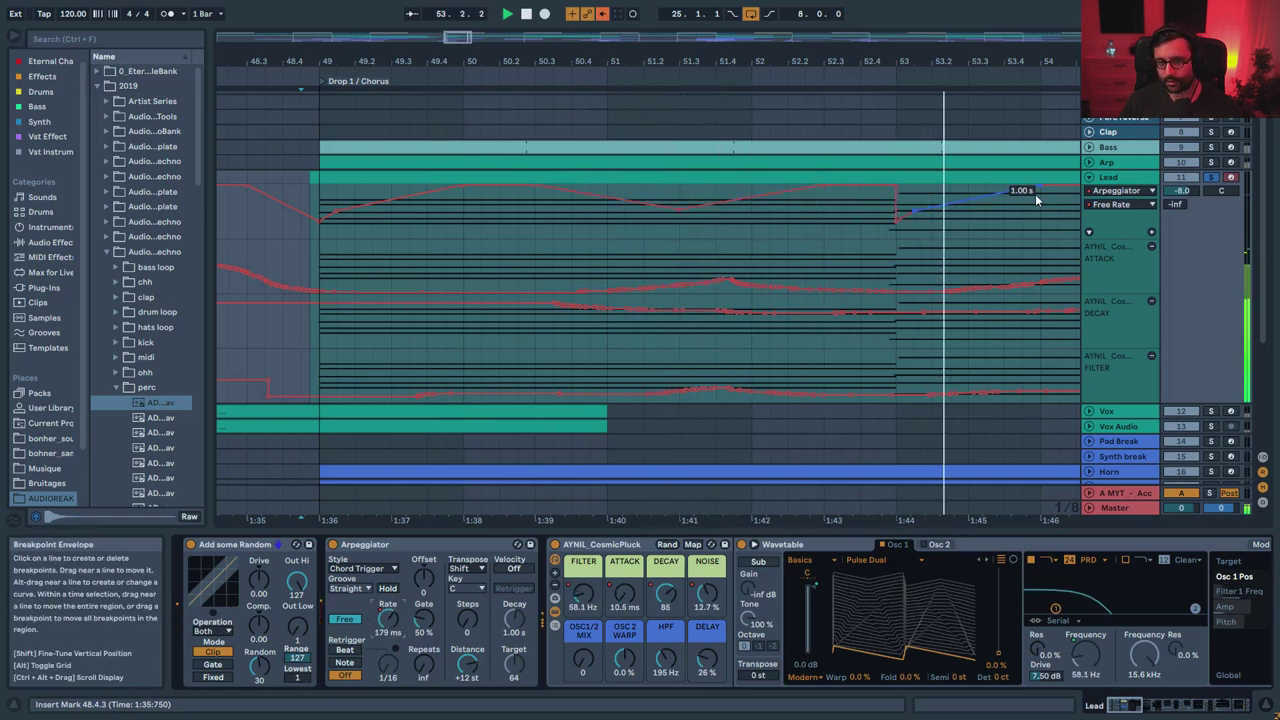
left_click_drag(503, 57, 347, 17)
key("space")
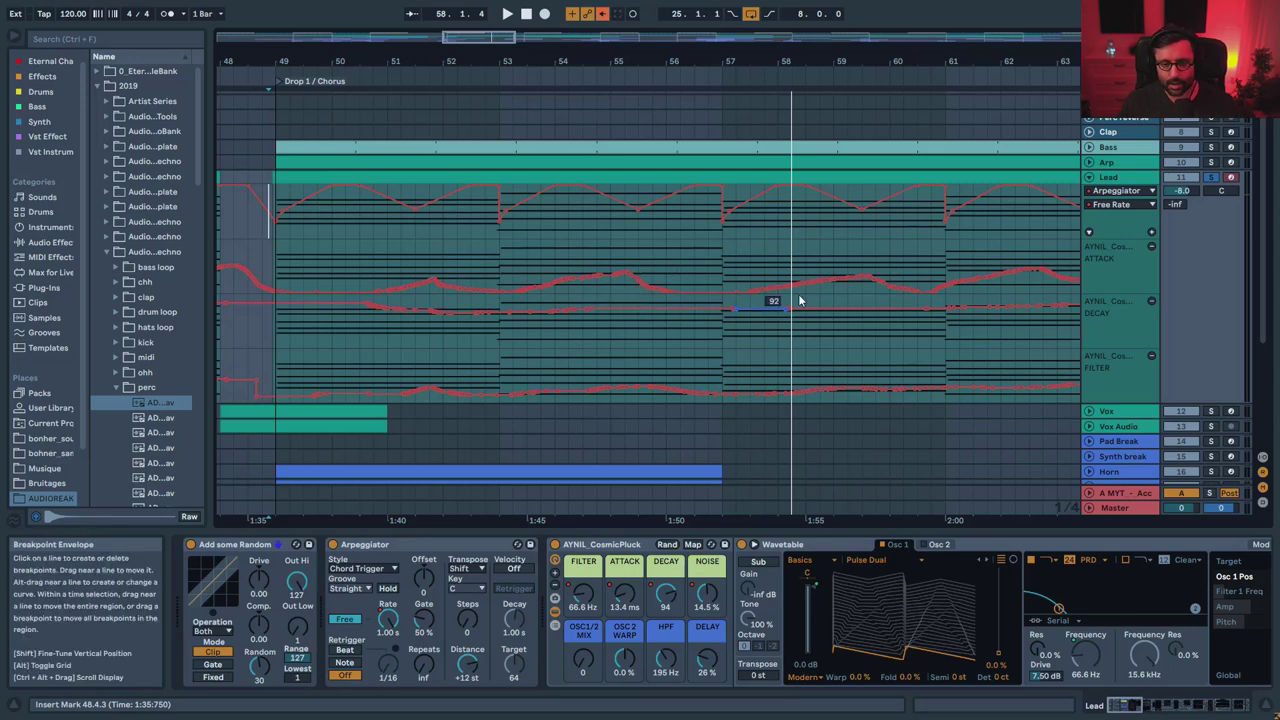
left_click_drag(479, 37, 479, 9)
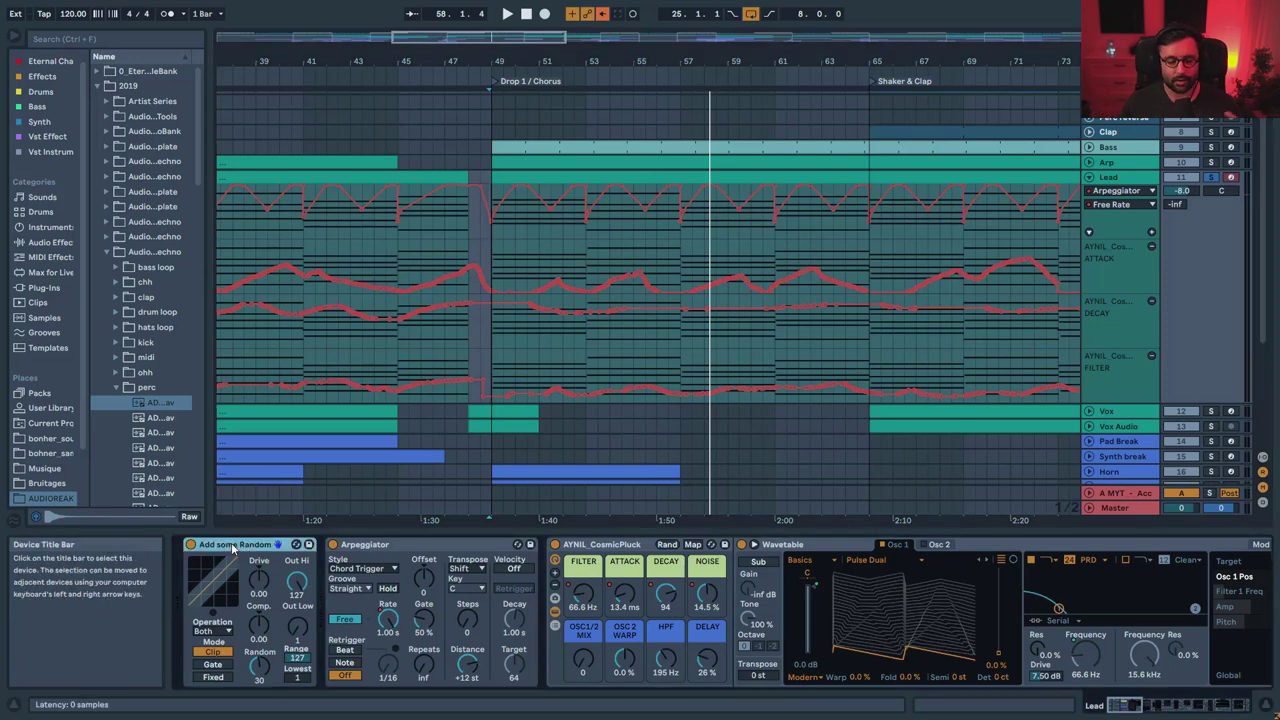
- Zoom in on the note starts at the Lead clip's bar 9 chord change, and zoom back out to the whole clip
double_click(528, 200)
left_click_drag(720, 432, 684, 465)
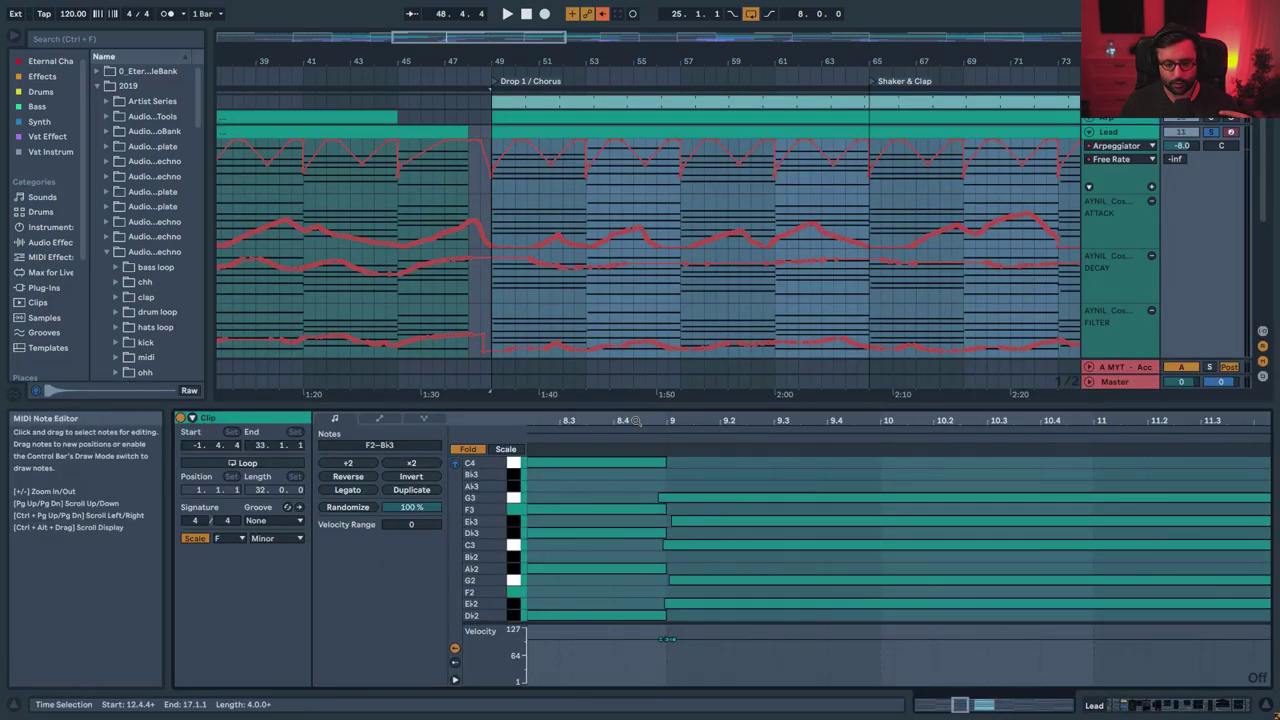
left_click_drag(667, 422, 667, 390)
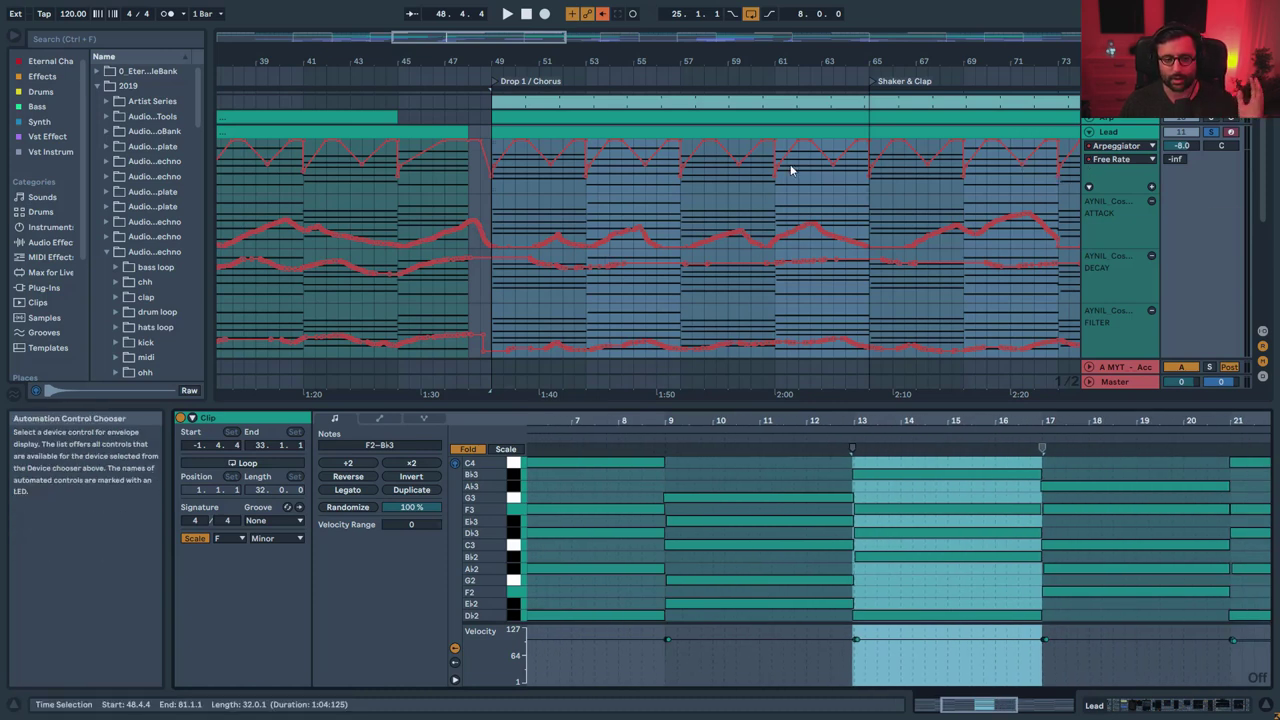
left_click(679, 131)
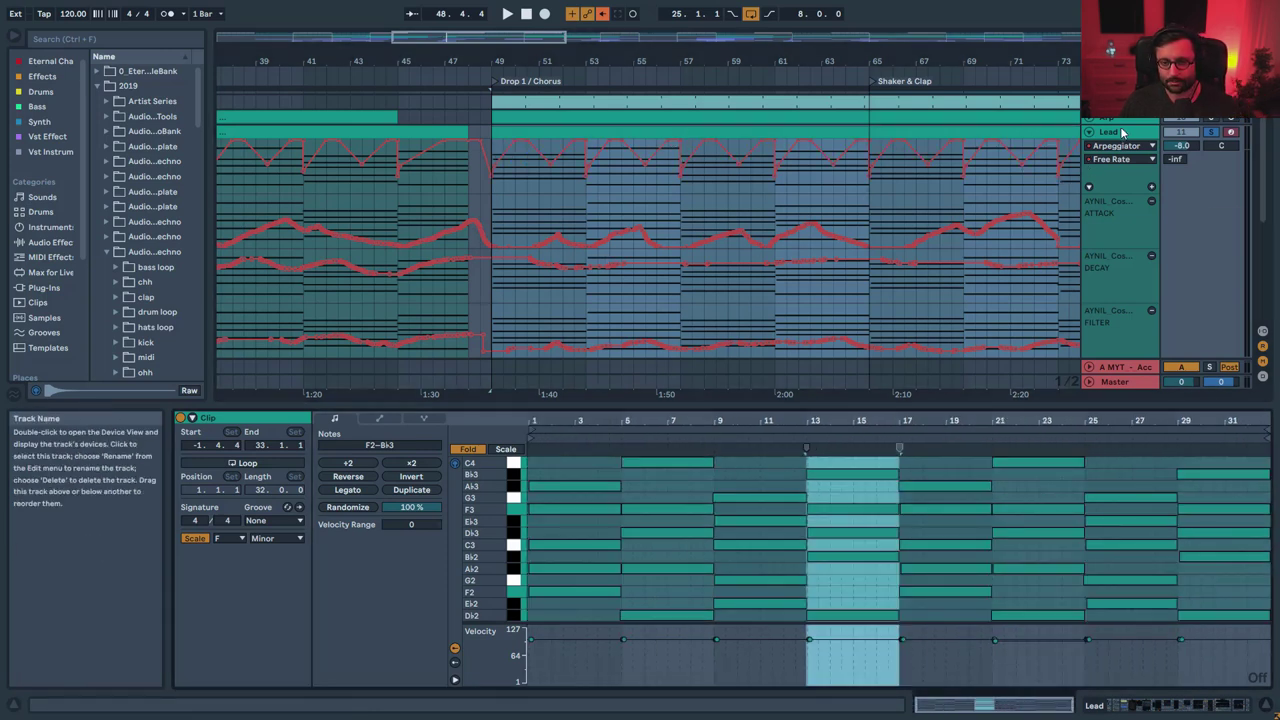
- Go to the Wavetable inside the Lead's AYNIL_CosmicPluck rack and load Sync Additive in oscillator 1 while the Lead plays
left_click(1120, 706)
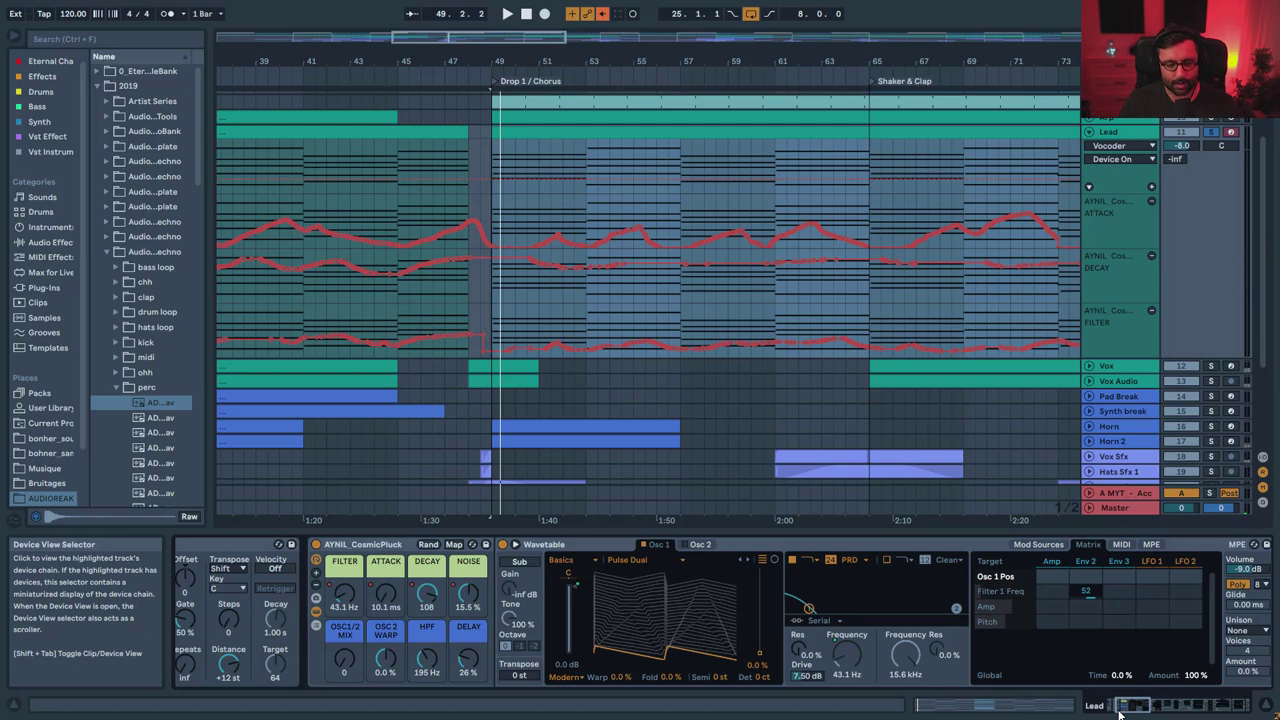
left_click(366, 545)
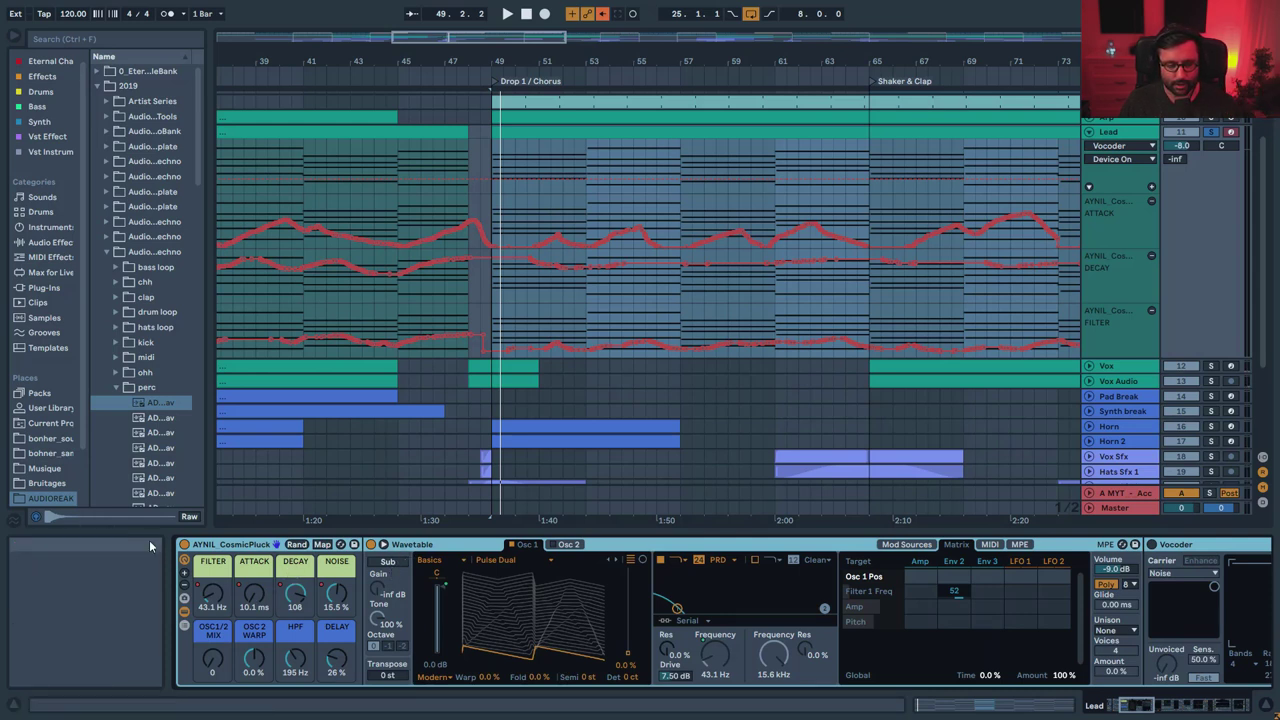
left_click(601, 588)
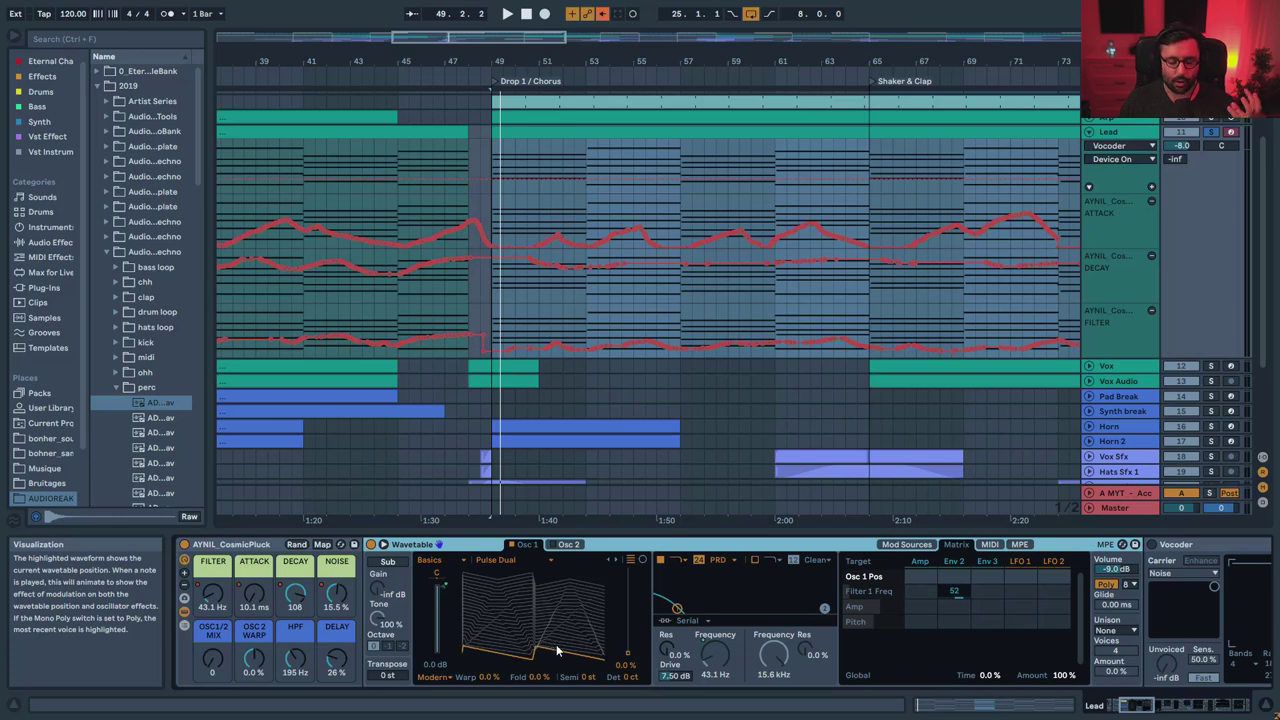
key("space")
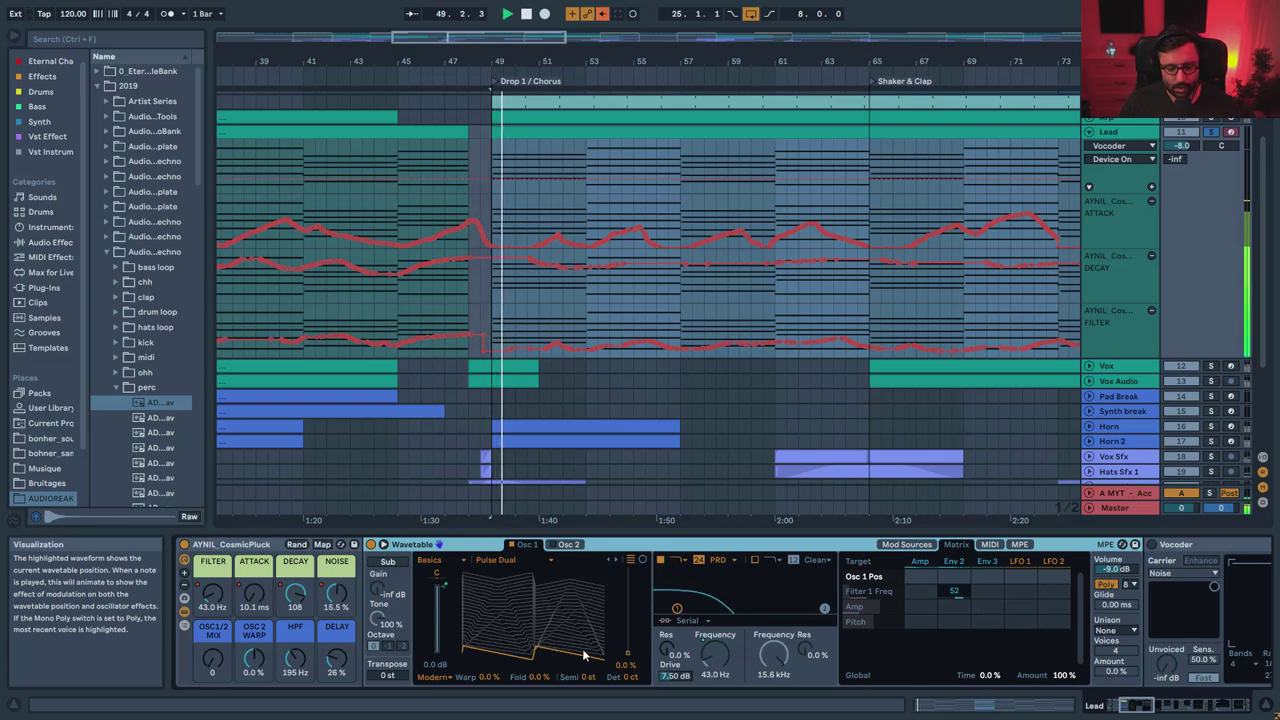
left_click(617, 561)
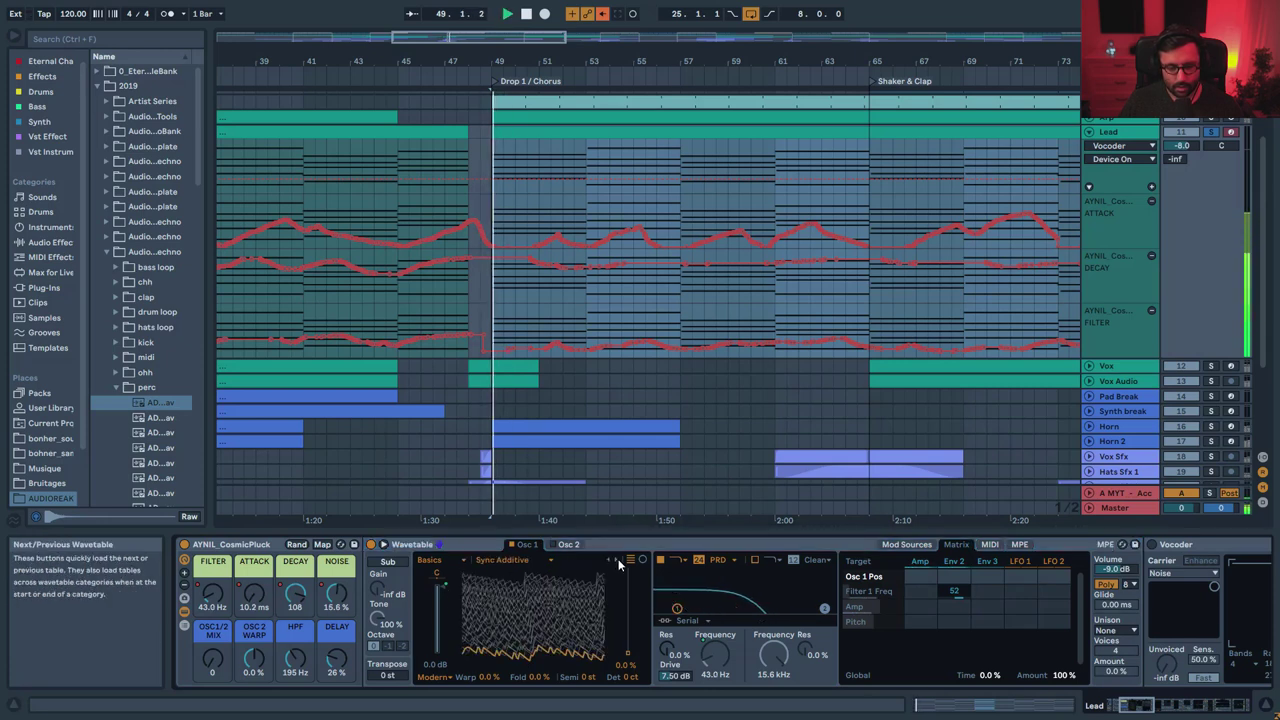
- Restore Pulse Dual in oscillator 1, stop playback and show the Wavetable's modulation matrix, Env 2, Amp envelope and MIDI modulation
left_click(607, 561)
key("space")
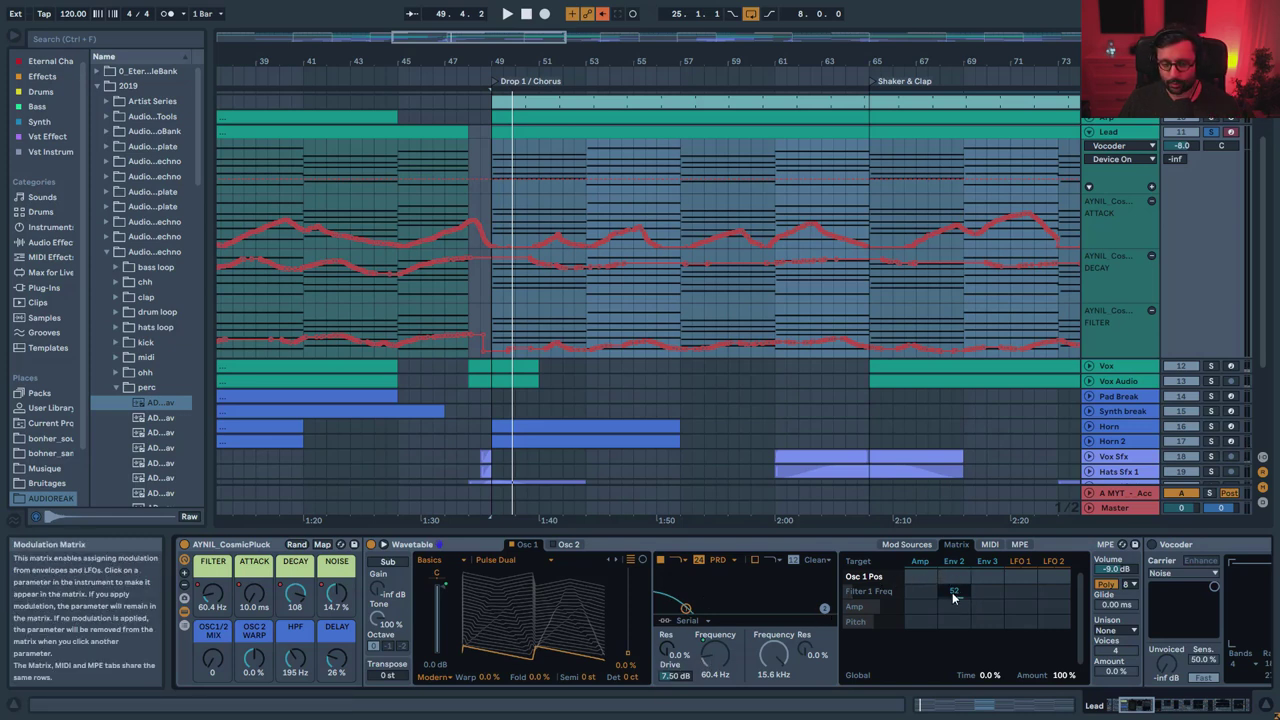
left_click_drag(955, 606, 962, 612)
left_click(954, 560)
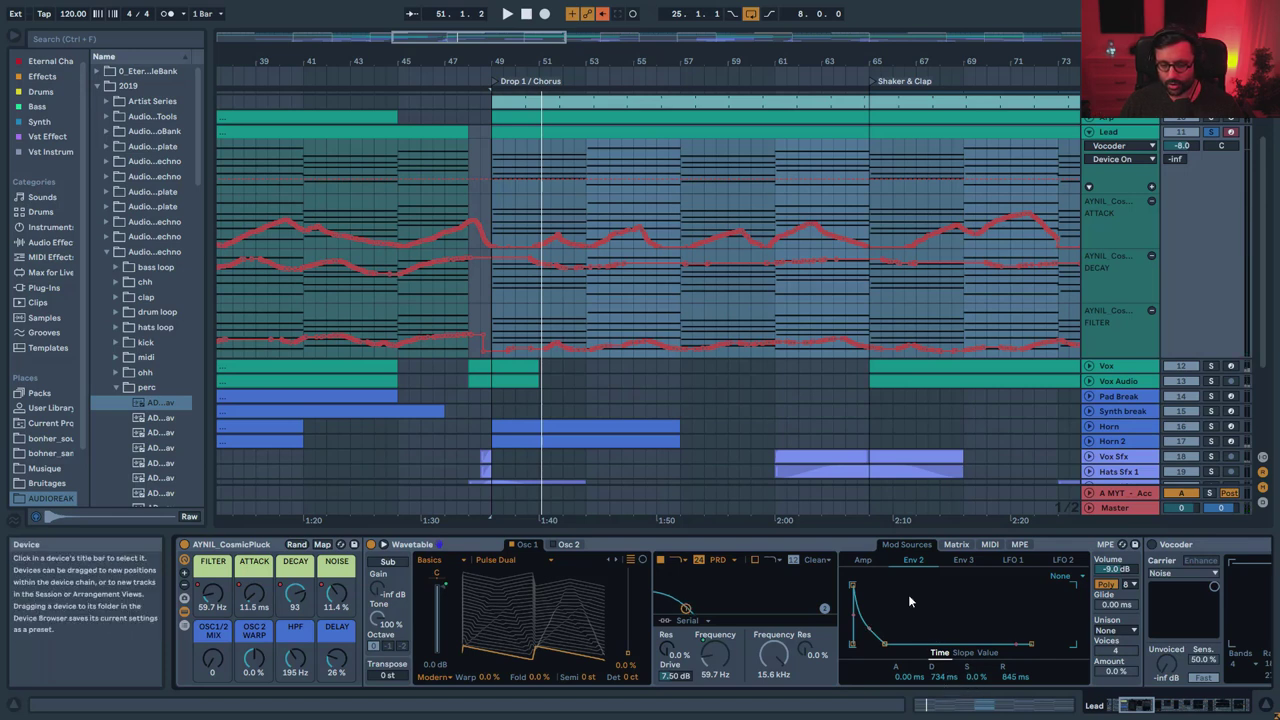
left_click(866, 561)
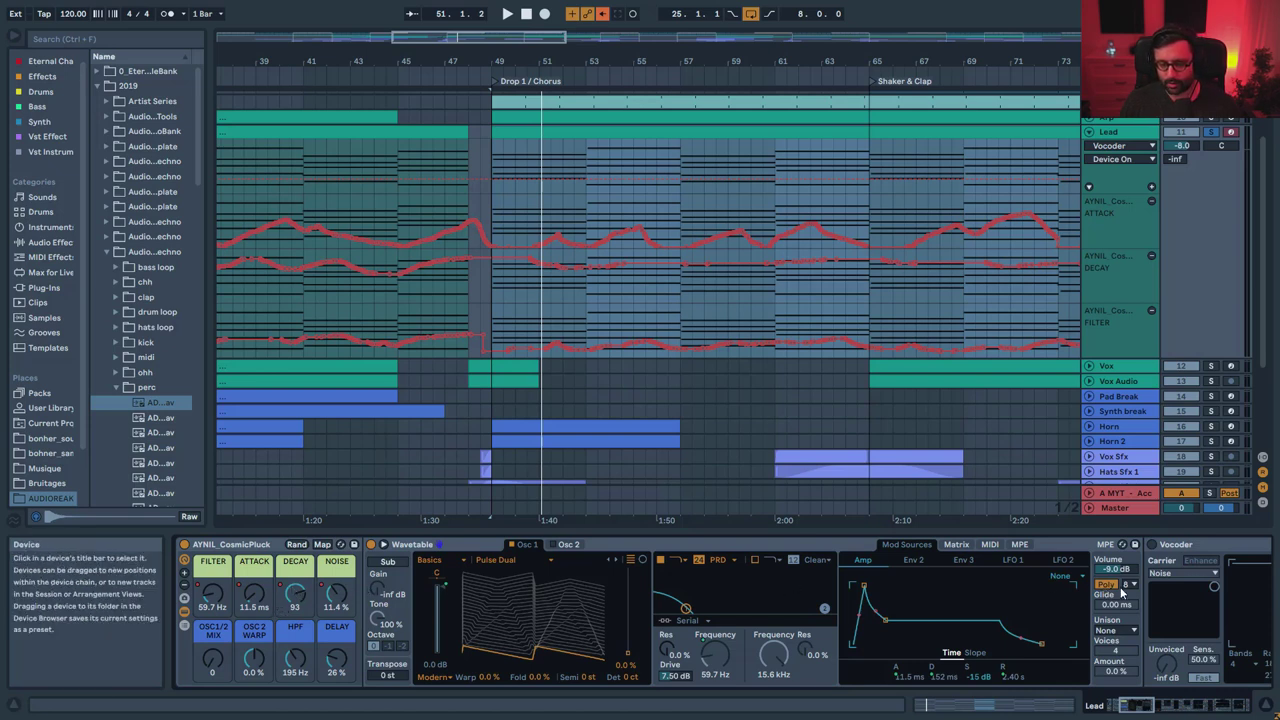
left_click(988, 545)
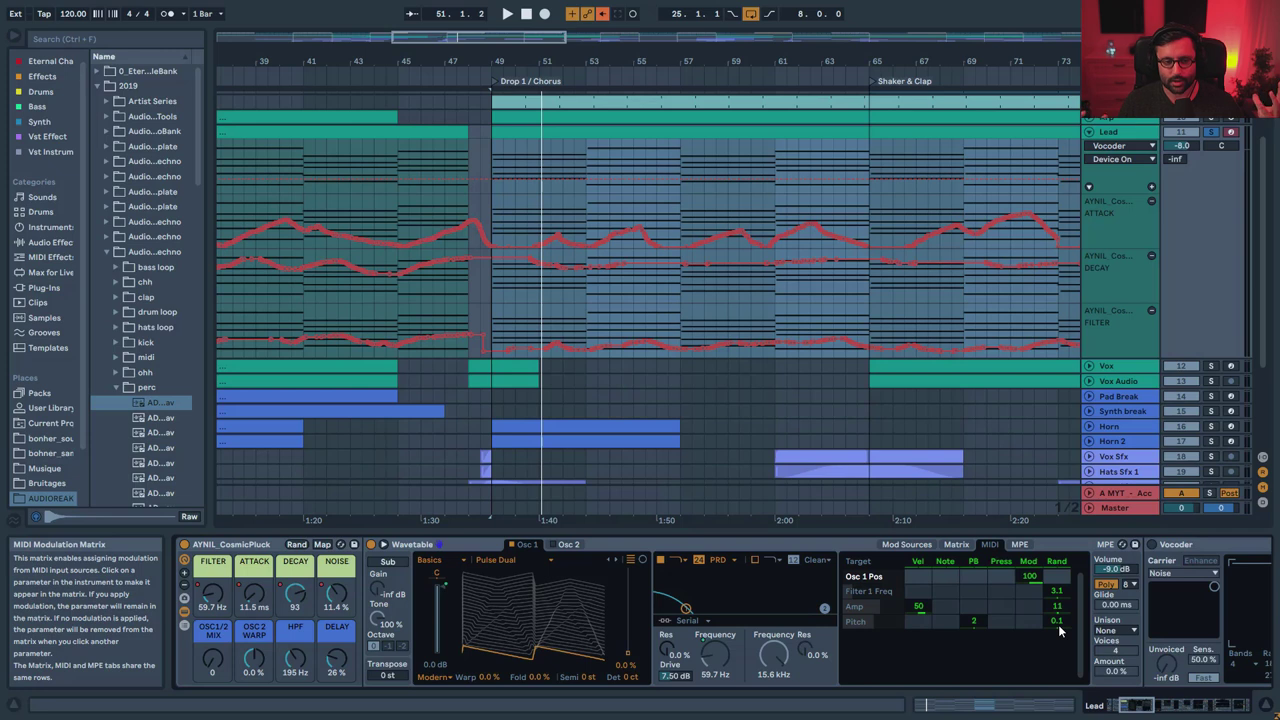
- Switch on the Vocoder after the Wavetable and play the start of Drop 1 / Chorus with it bypassed and active
left_click_drag(1140, 706, 1150, 706)
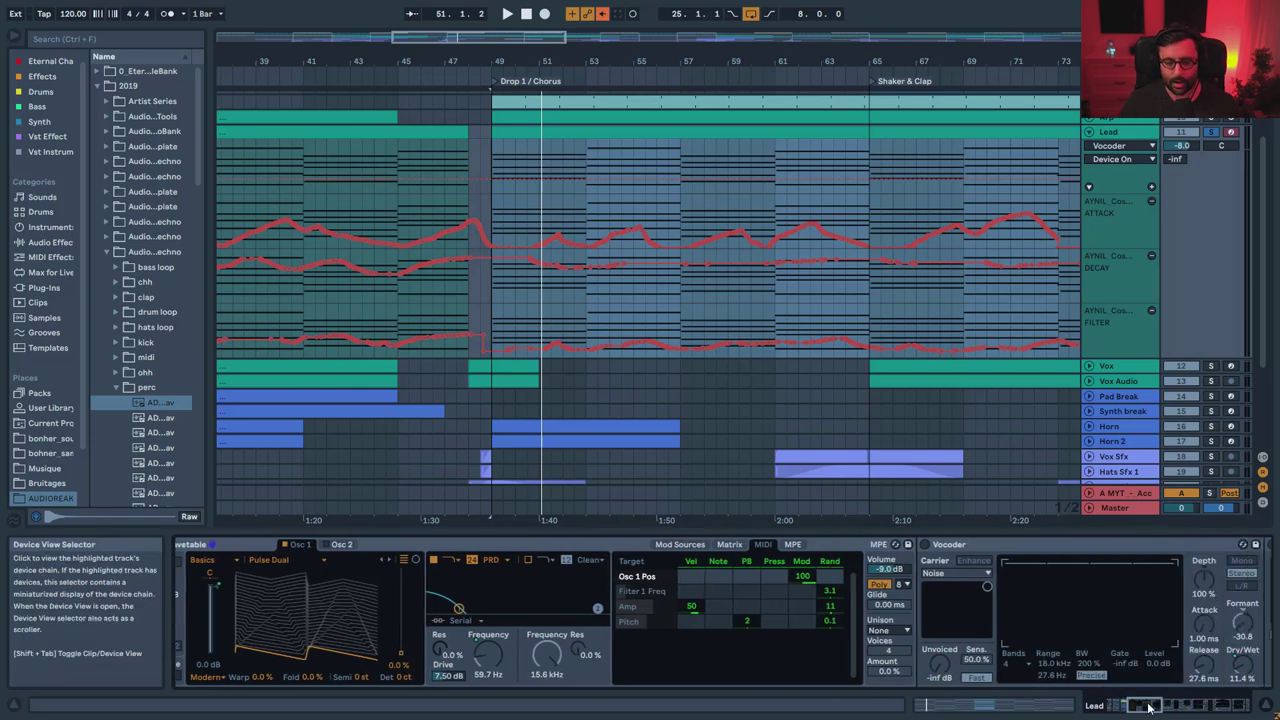
left_click(925, 544)
key("space")
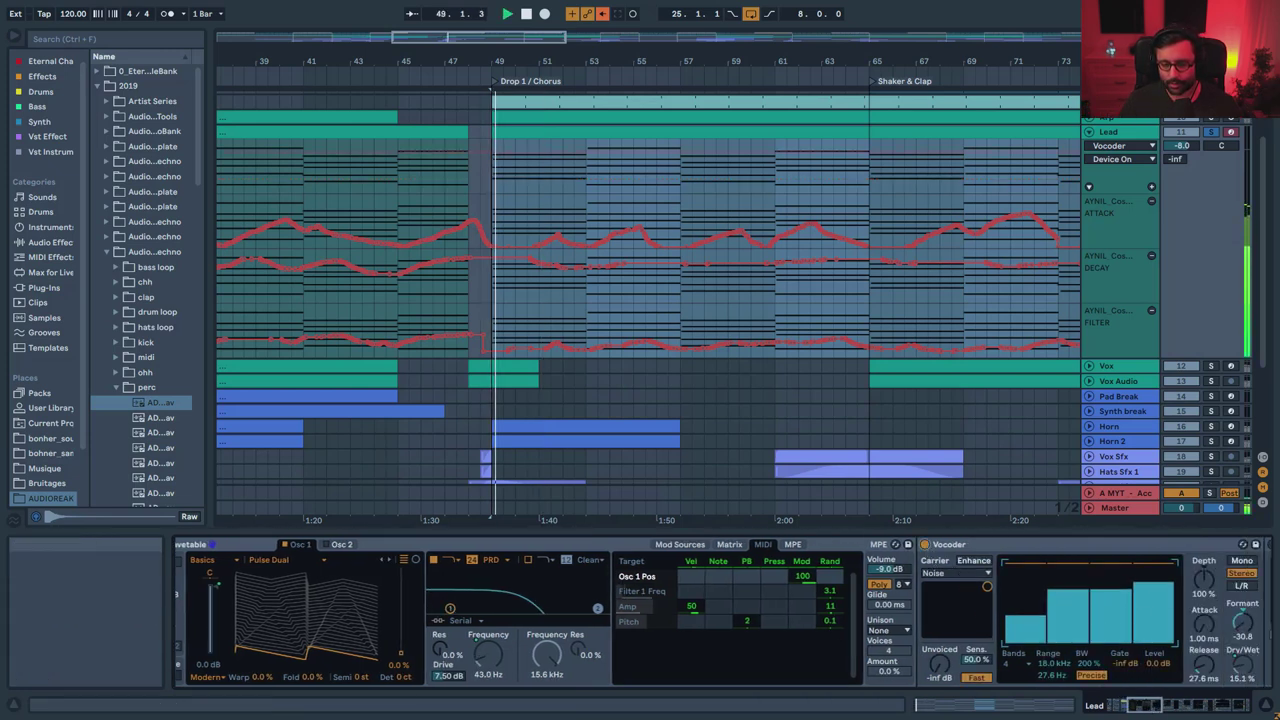
left_click_drag(1150, 707, 1122, 685)
left_click(781, 545)
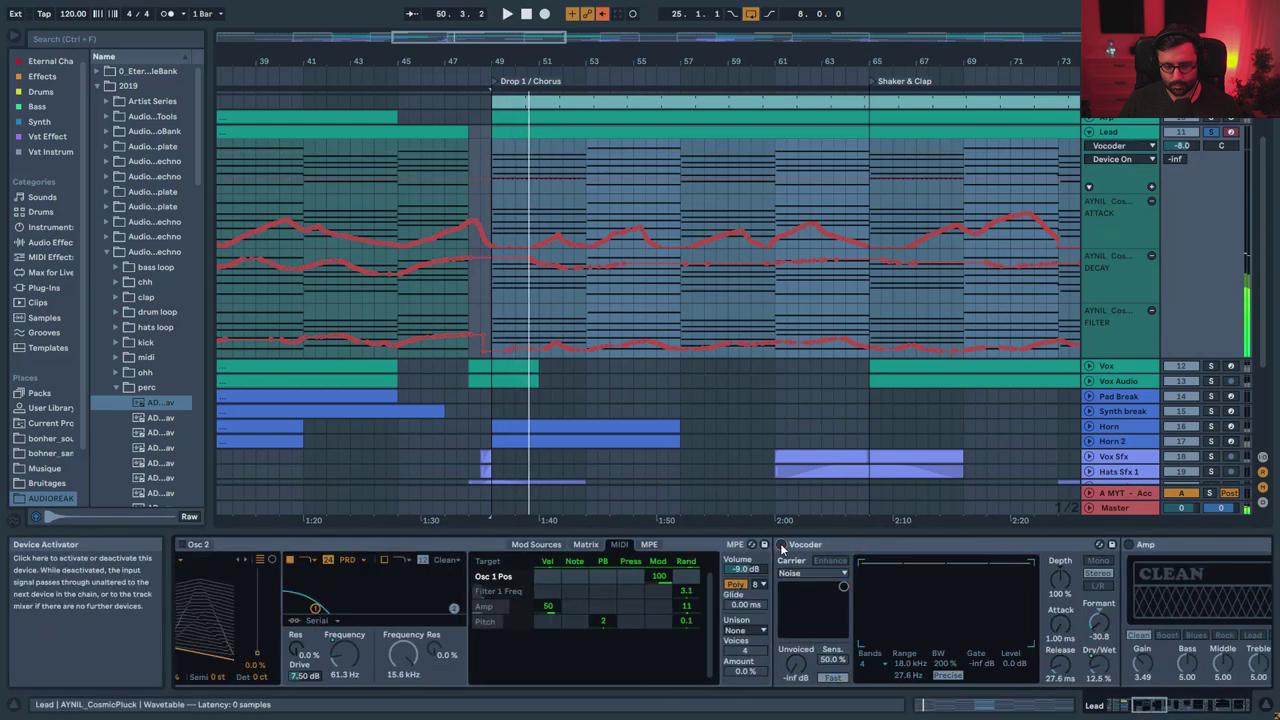
left_click(781, 545)
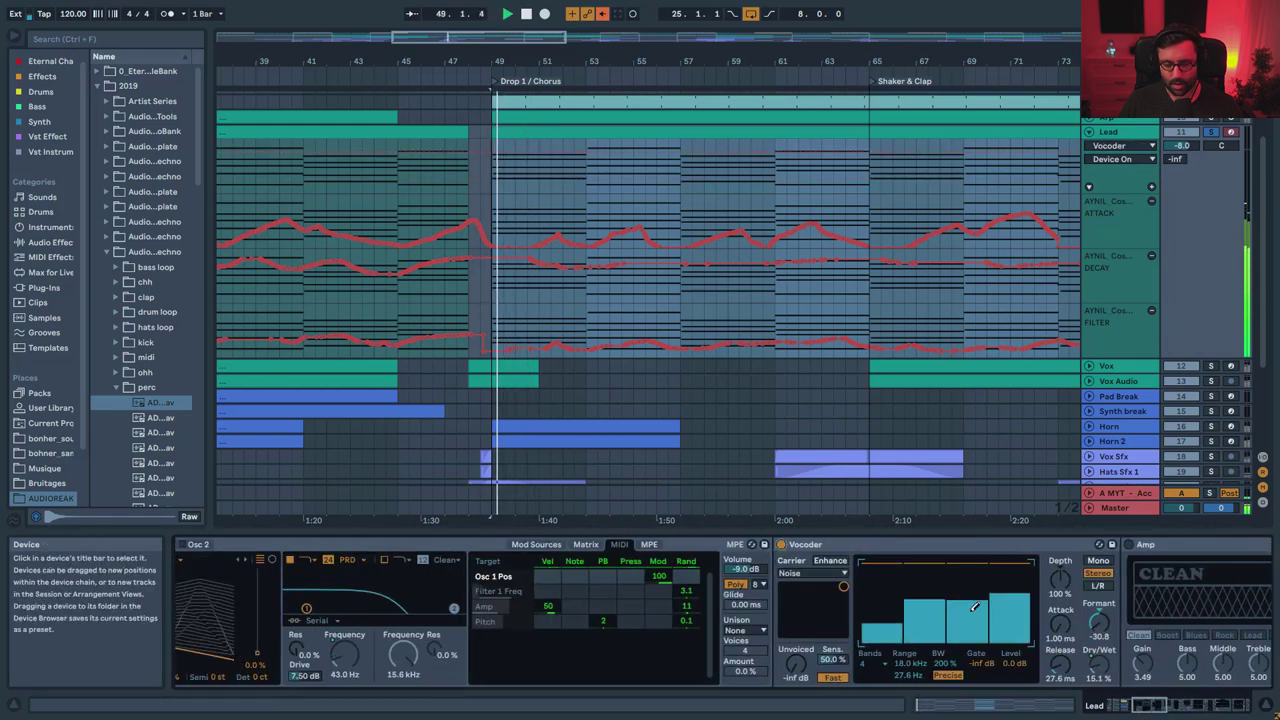
left_click(1140, 708)
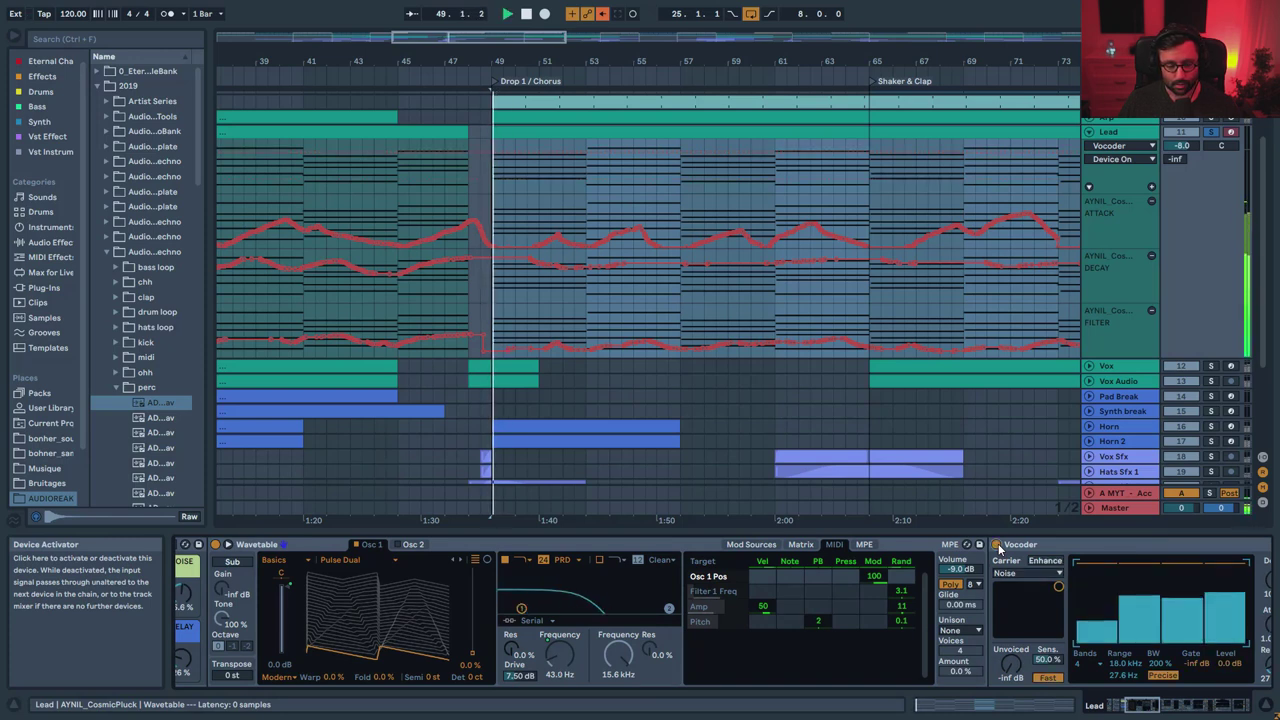
key("space")
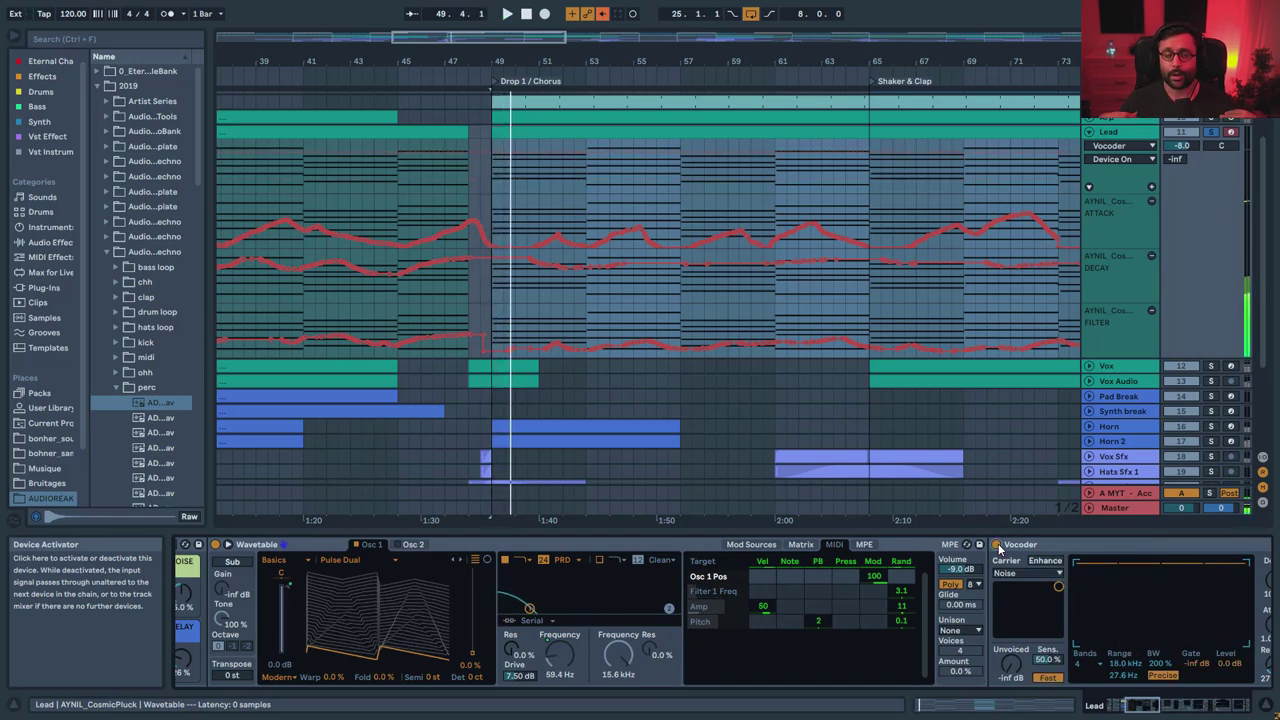
- Switch on the Amp after the Vocoder and compare the start of Drop 1 / Chorus with it off and on
scroll(998, 548, "right", 6)
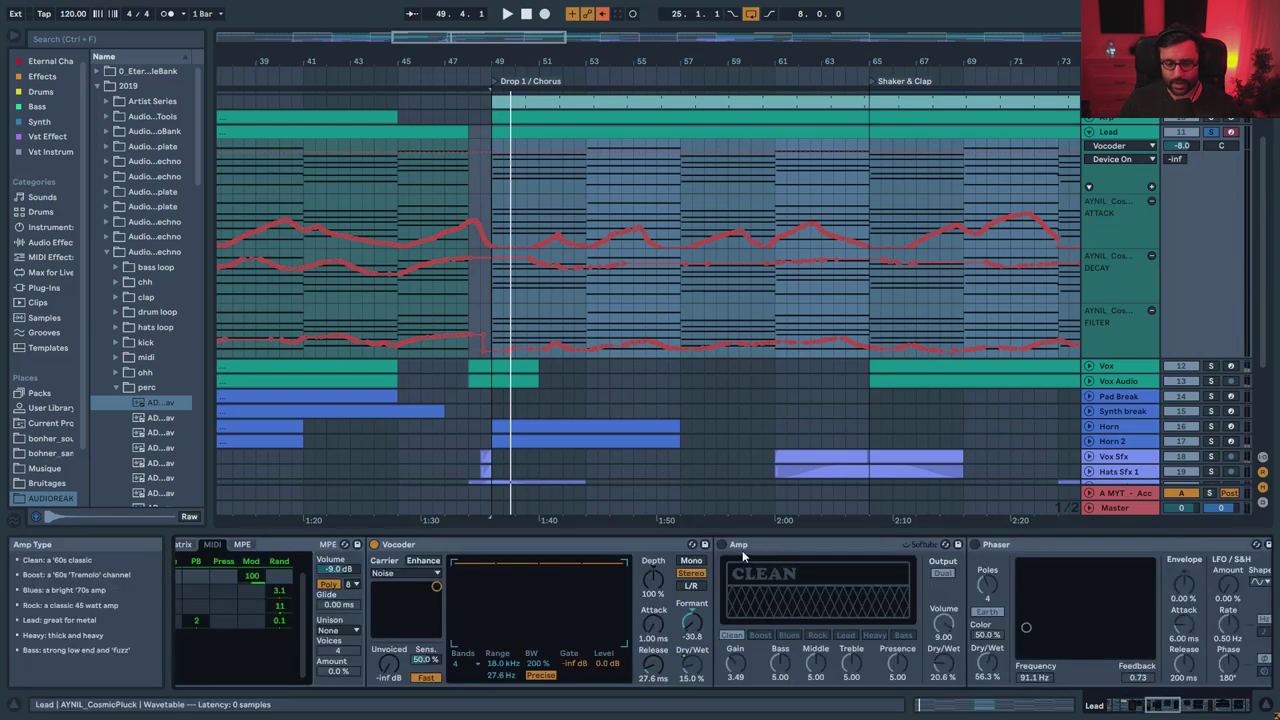
left_click(722, 546)
key("space")
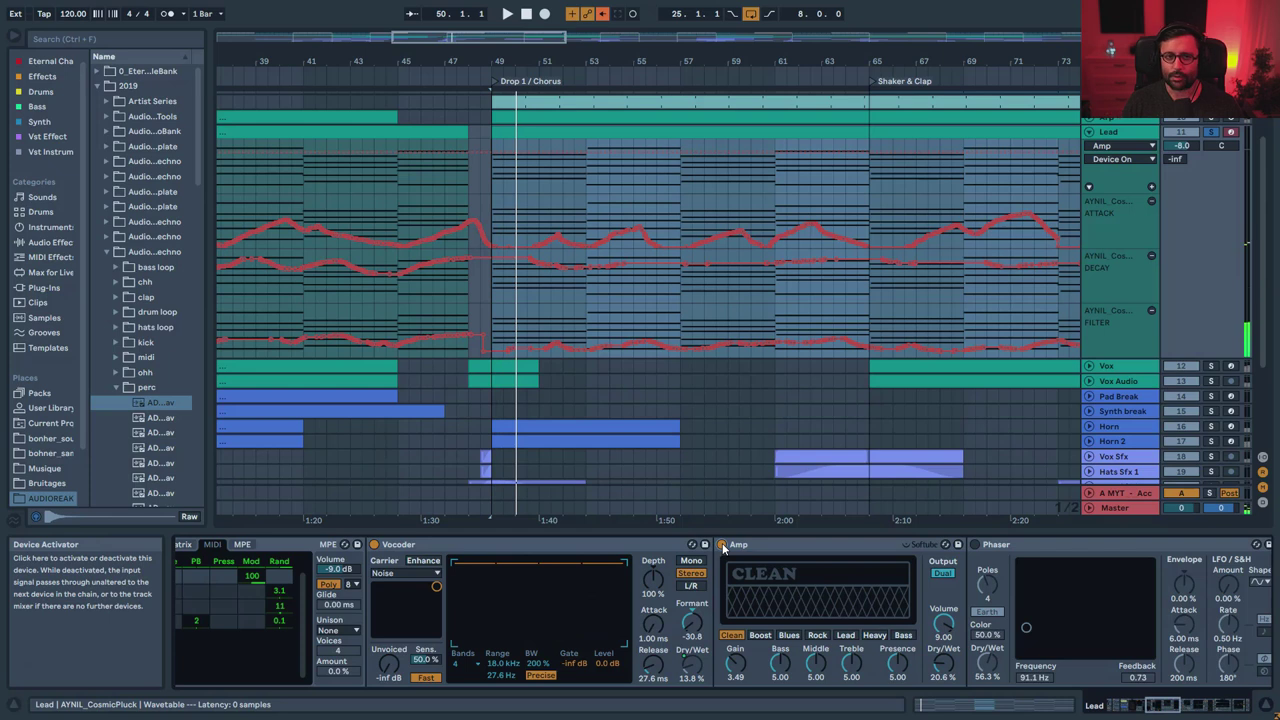
key("space")
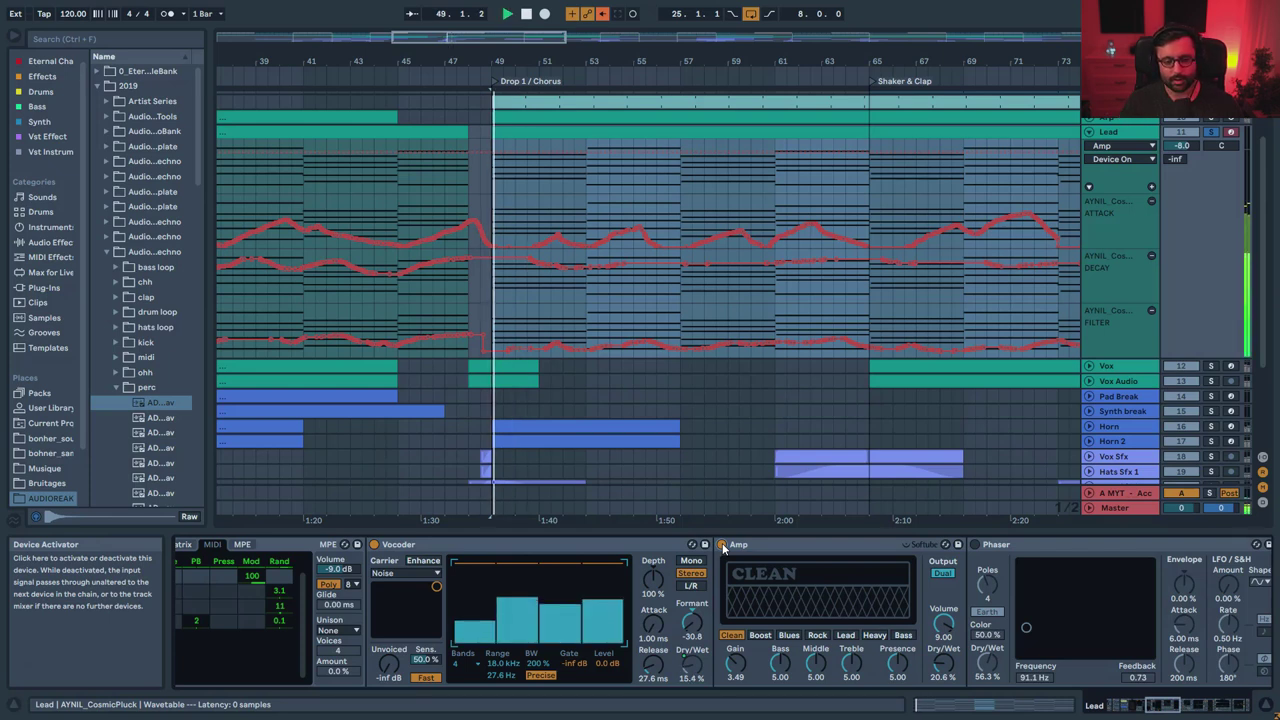
key("space")
left_click(723, 547)
key("space")
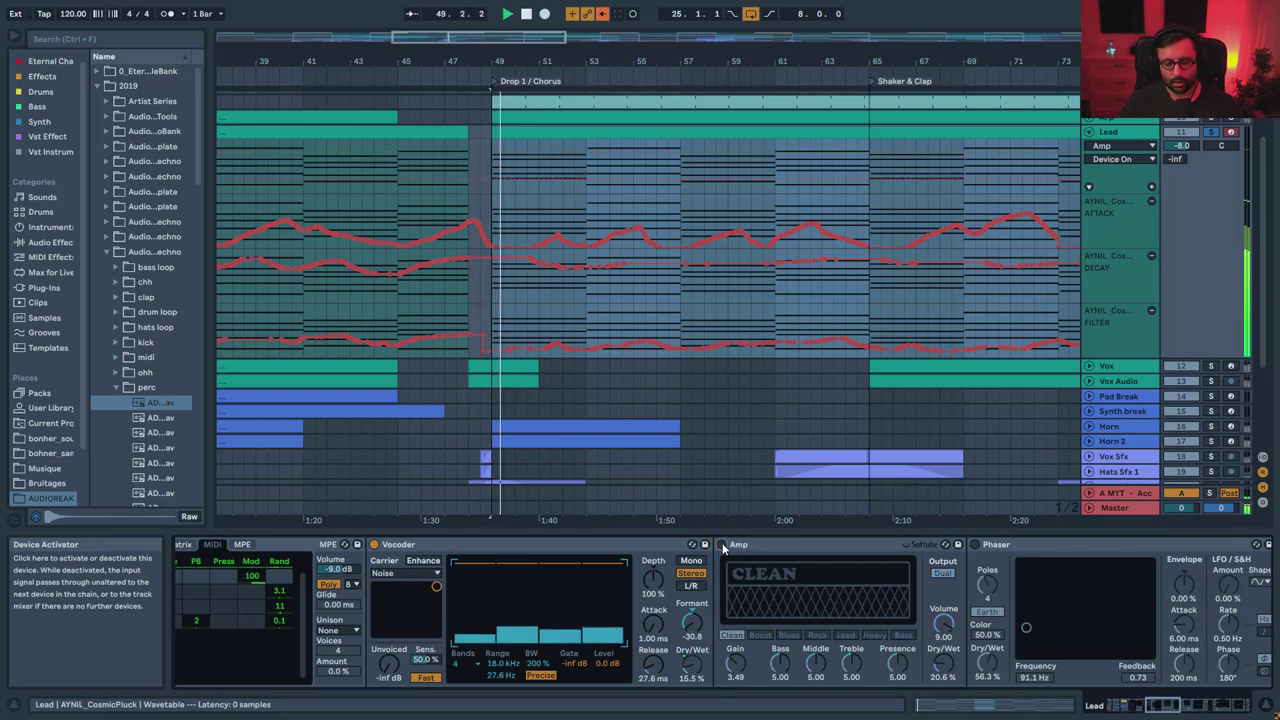
left_click(722, 544)
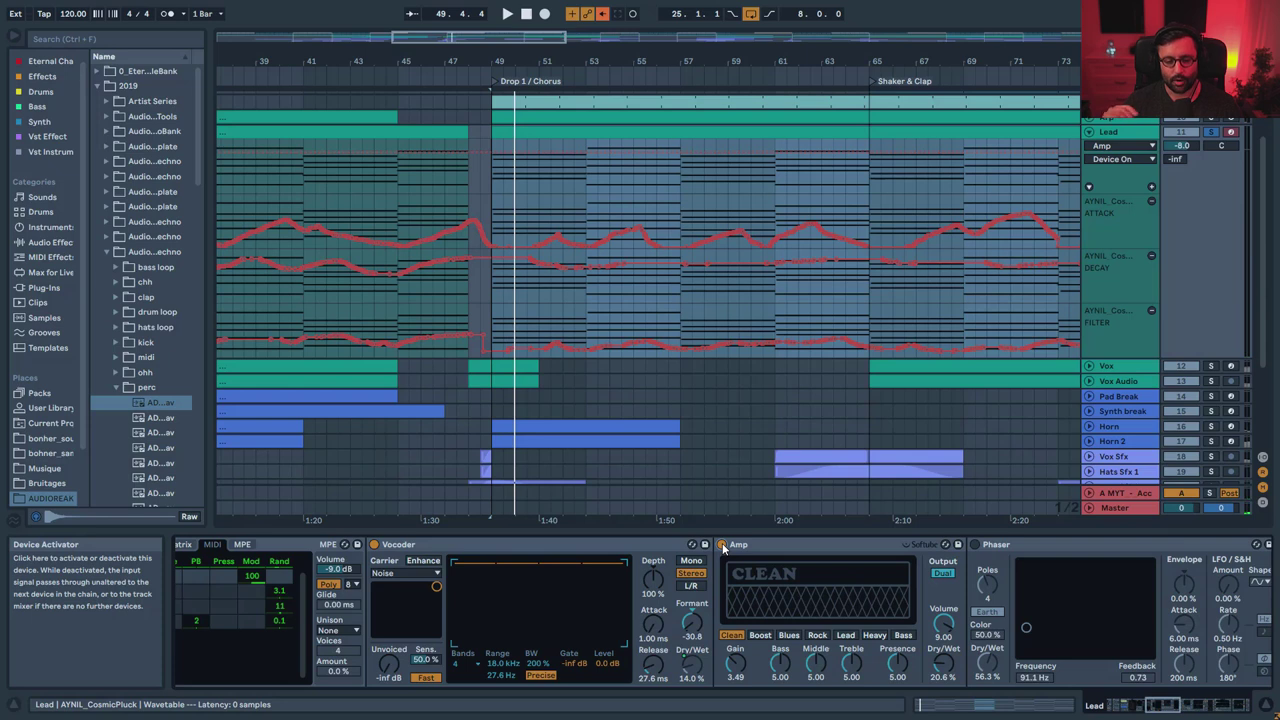
- Switch on the Phaser after the Amp and audition the start of Drop 1 / Chorus with and without it
left_click(977, 545)
key("space")
left_click(975, 545)
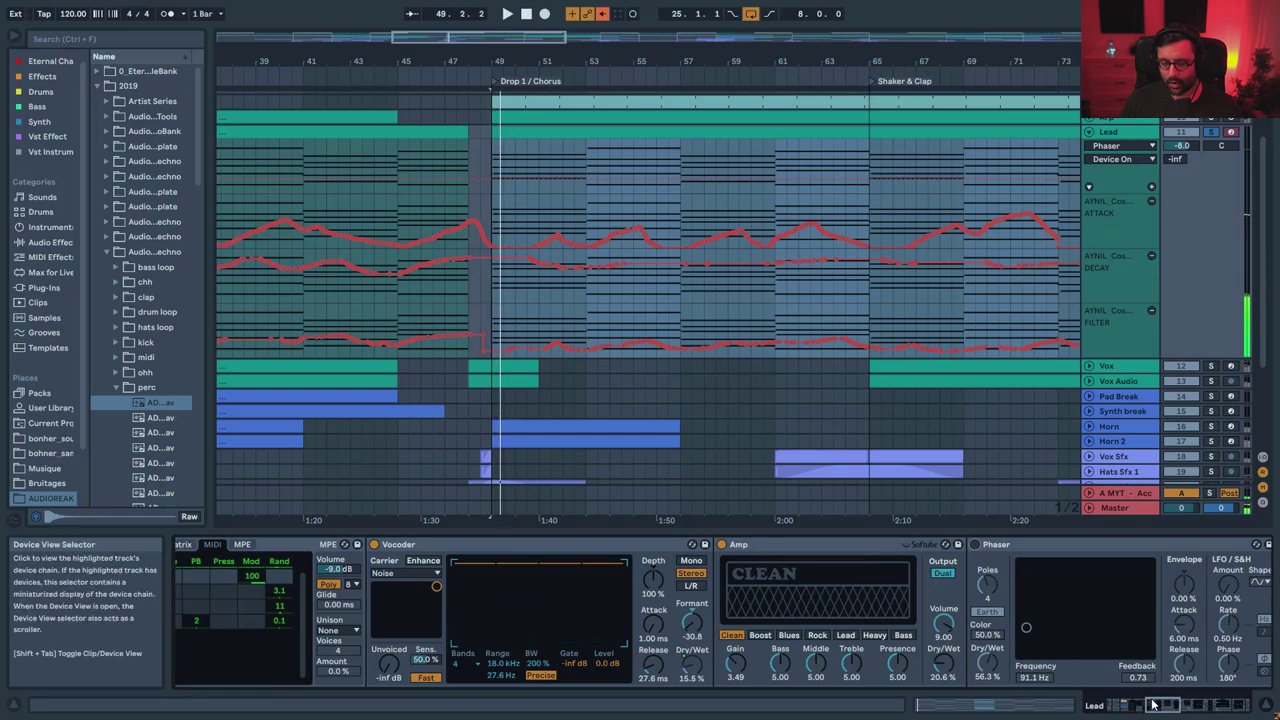
left_click(1134, 694)
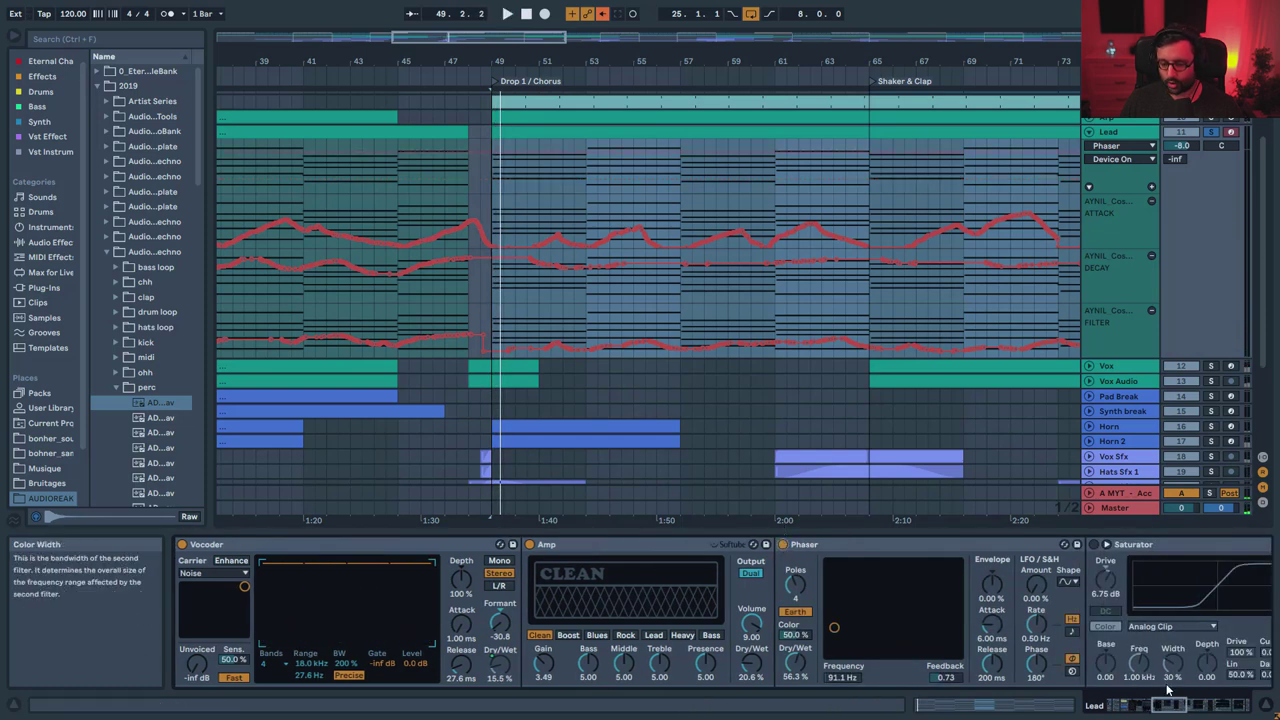
left_click(1176, 706)
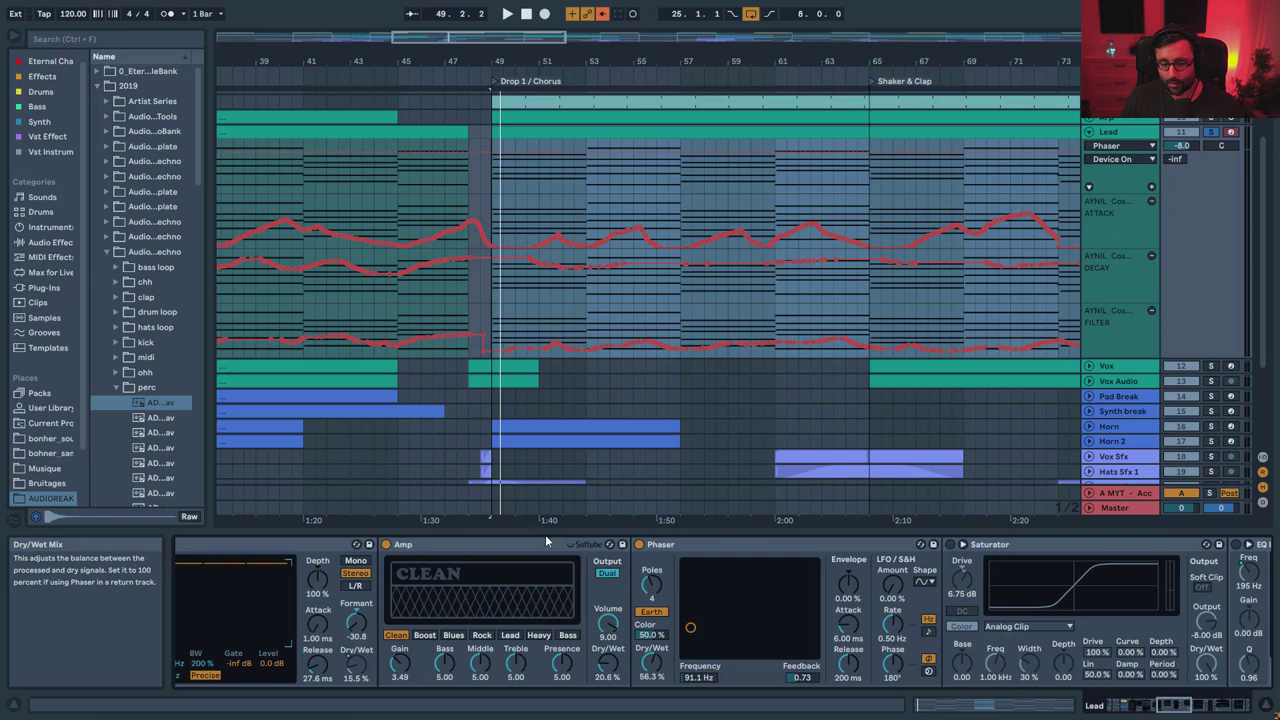
key("space")
left_click(640, 545)
key("space")
key("space")
key("space")
left_click(640, 544)
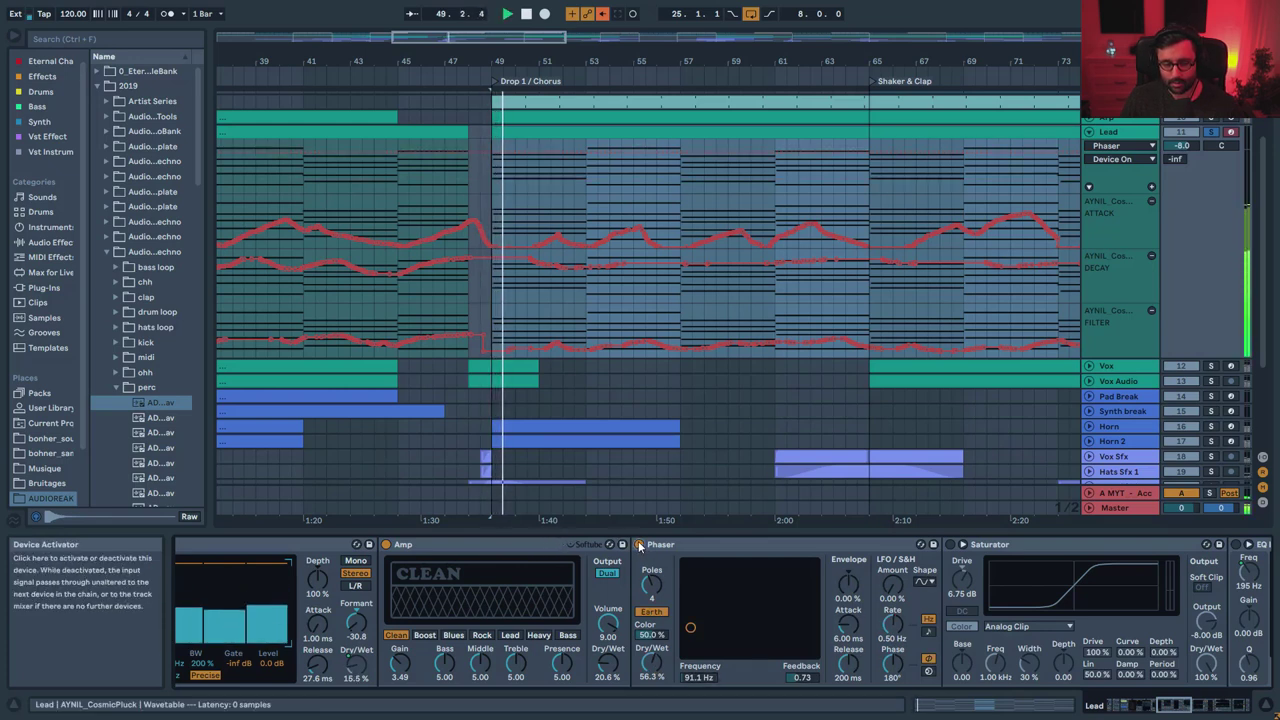
key("space")
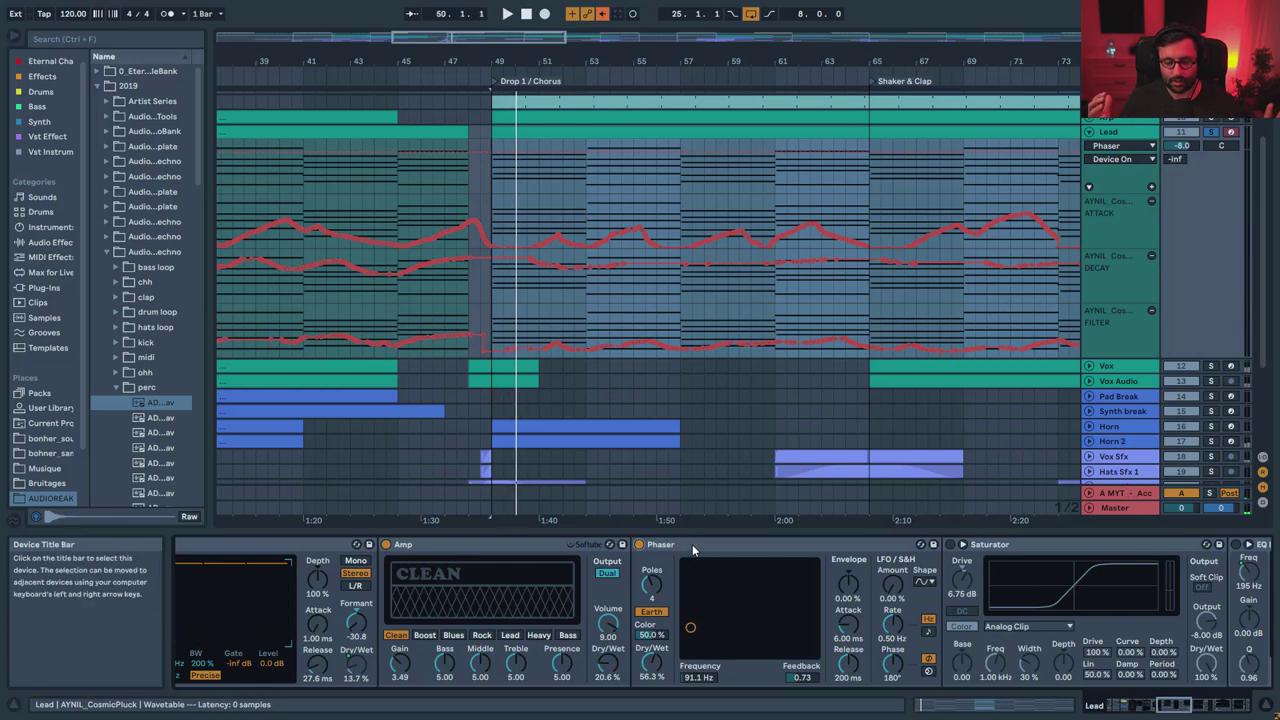
- Switch on the Saturator after the Phaser and show its drive and output settings
left_click_drag(1181, 706, 1188, 708)
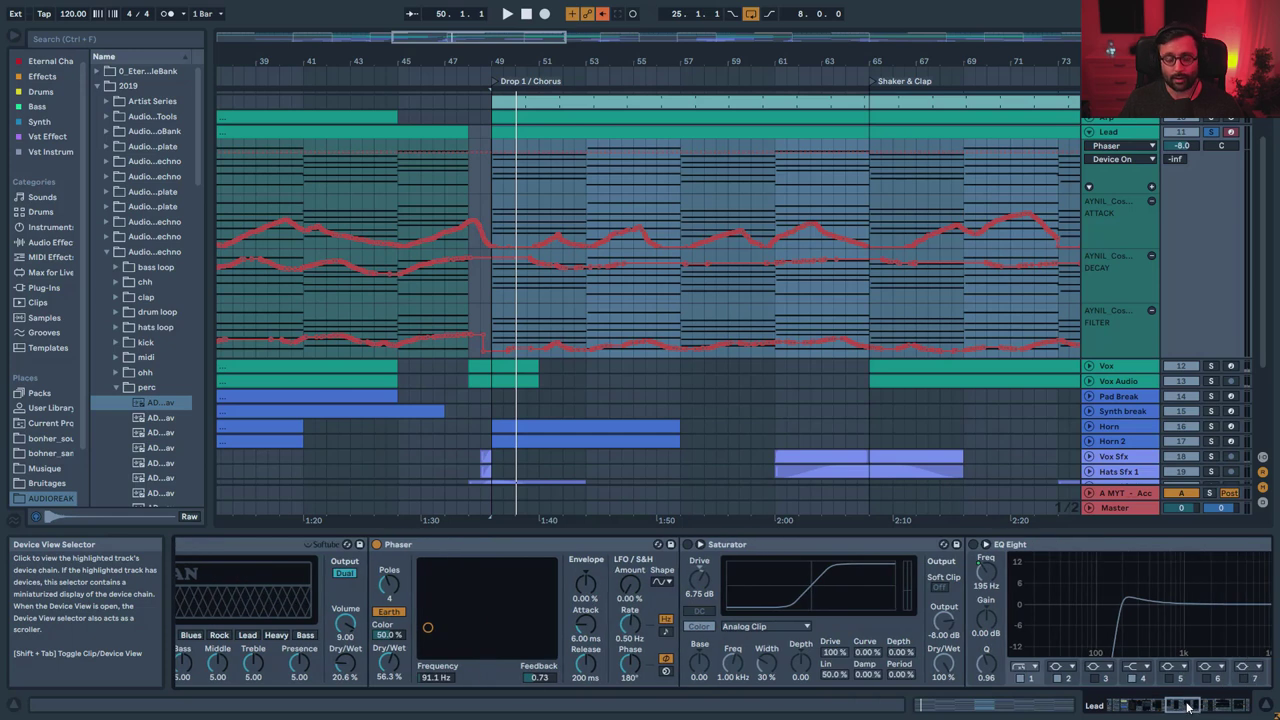
left_click(688, 545)
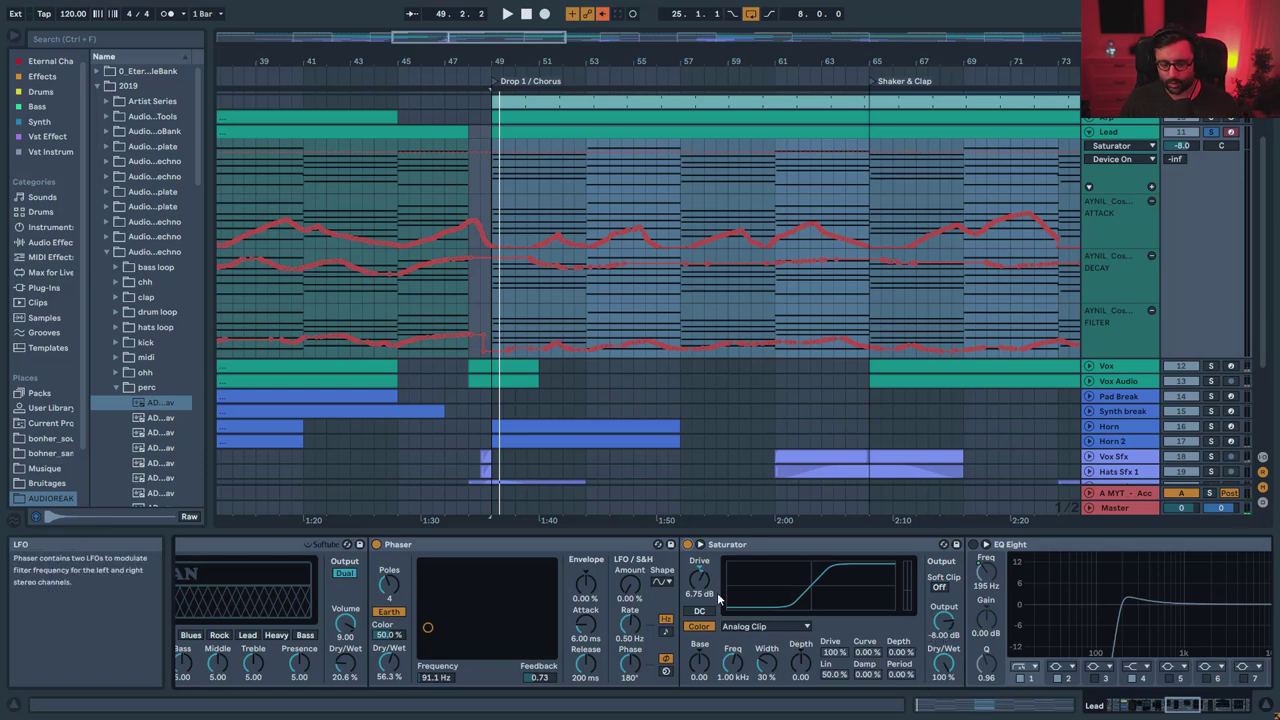
left_click_drag(1182, 707, 1191, 707)
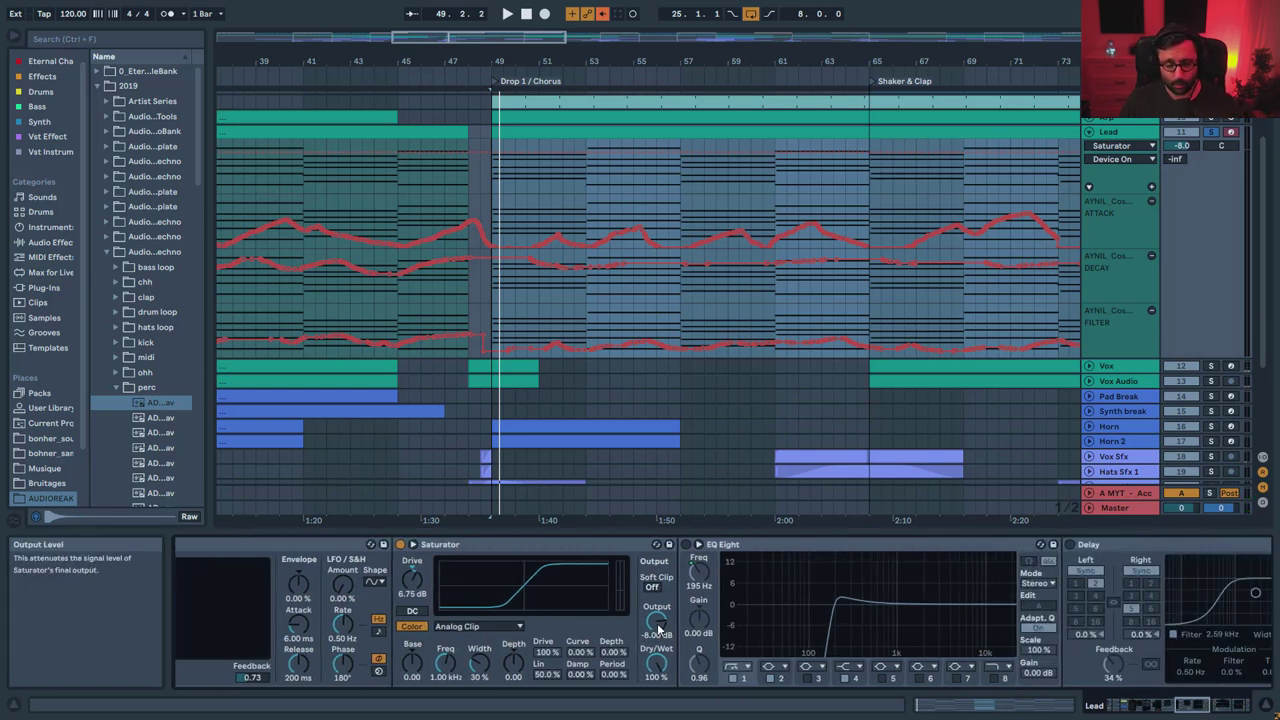
- Switch on the EQ Eight after the Saturator and compare the Lead with it off and on, leaving it active
left_click(686, 545)
key("space")
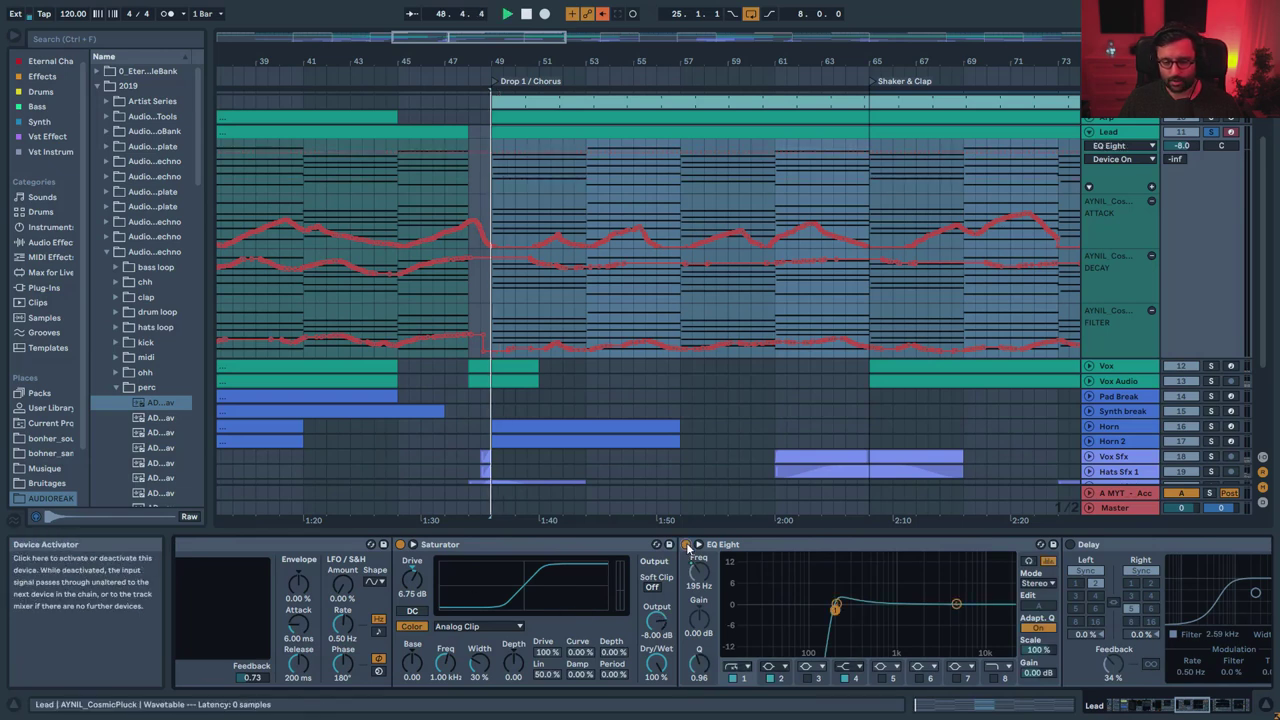
left_click(686, 545)
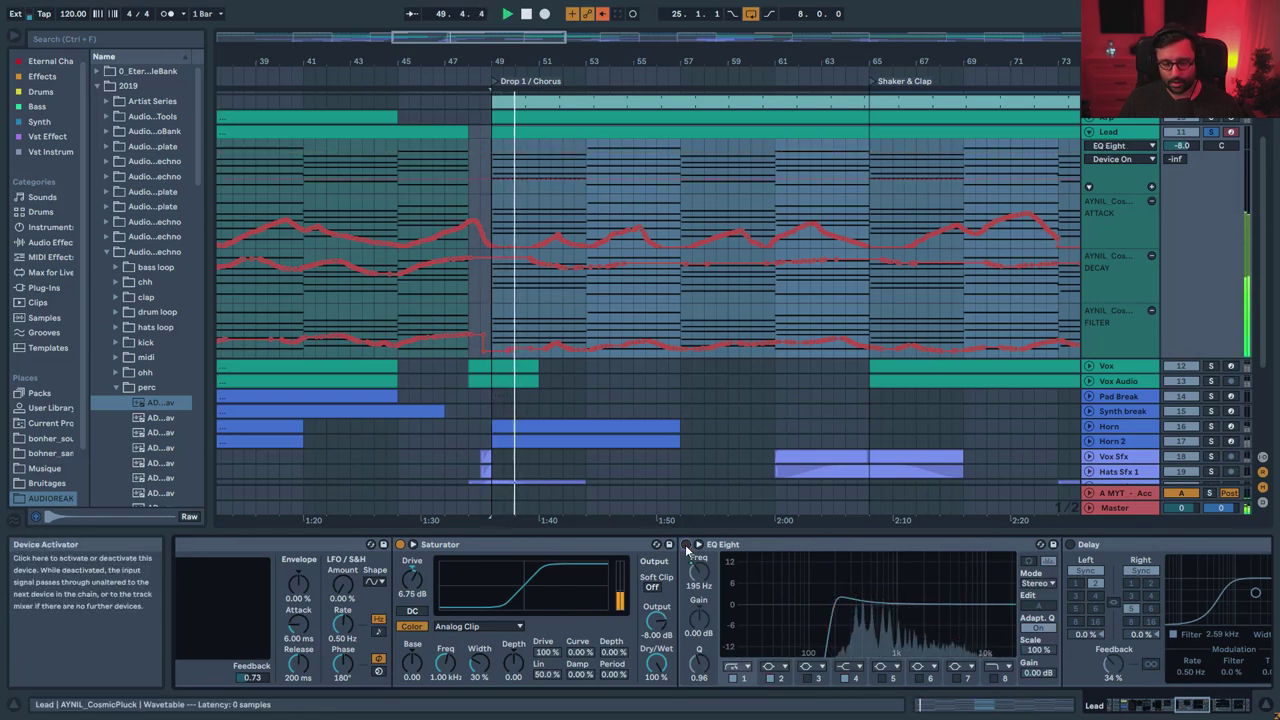
key("space")
key("space")
left_click(686, 545)
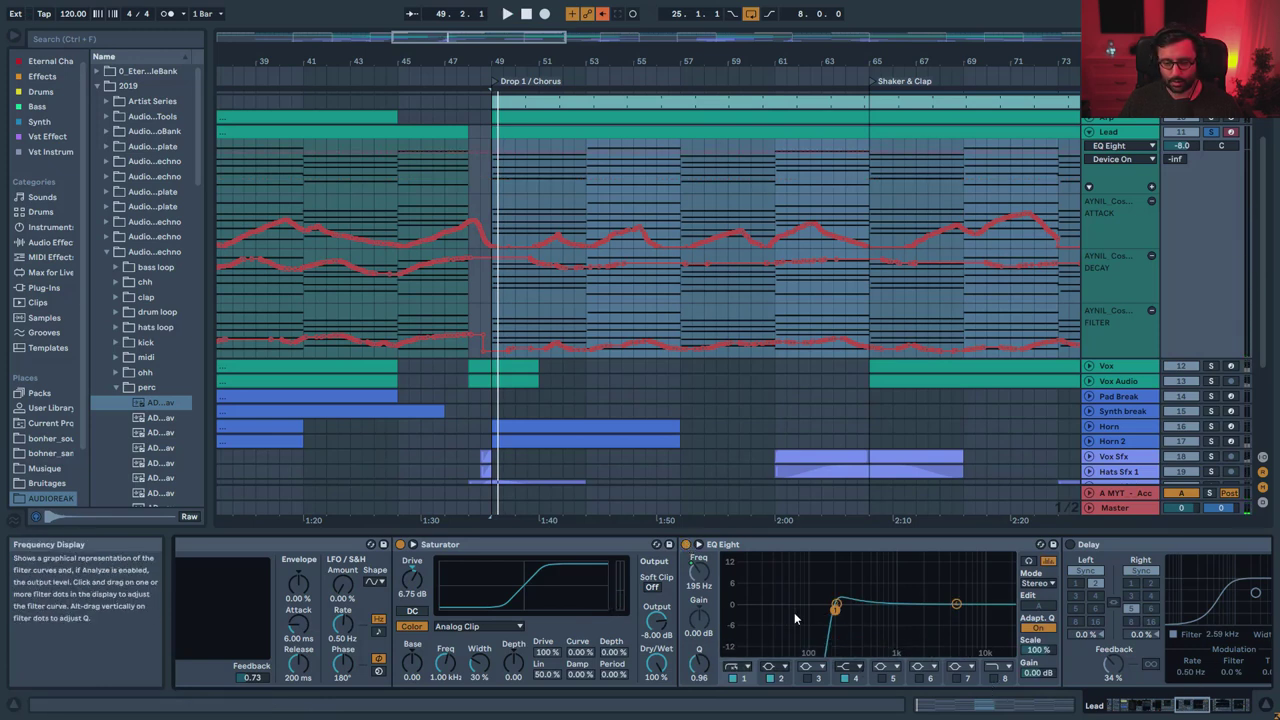
- Play the Lead without the Delay, then switch the Delay on and replay the start of Drop 1 / Chorus
left_click_drag(1190, 706, 1202, 706)
key("space")
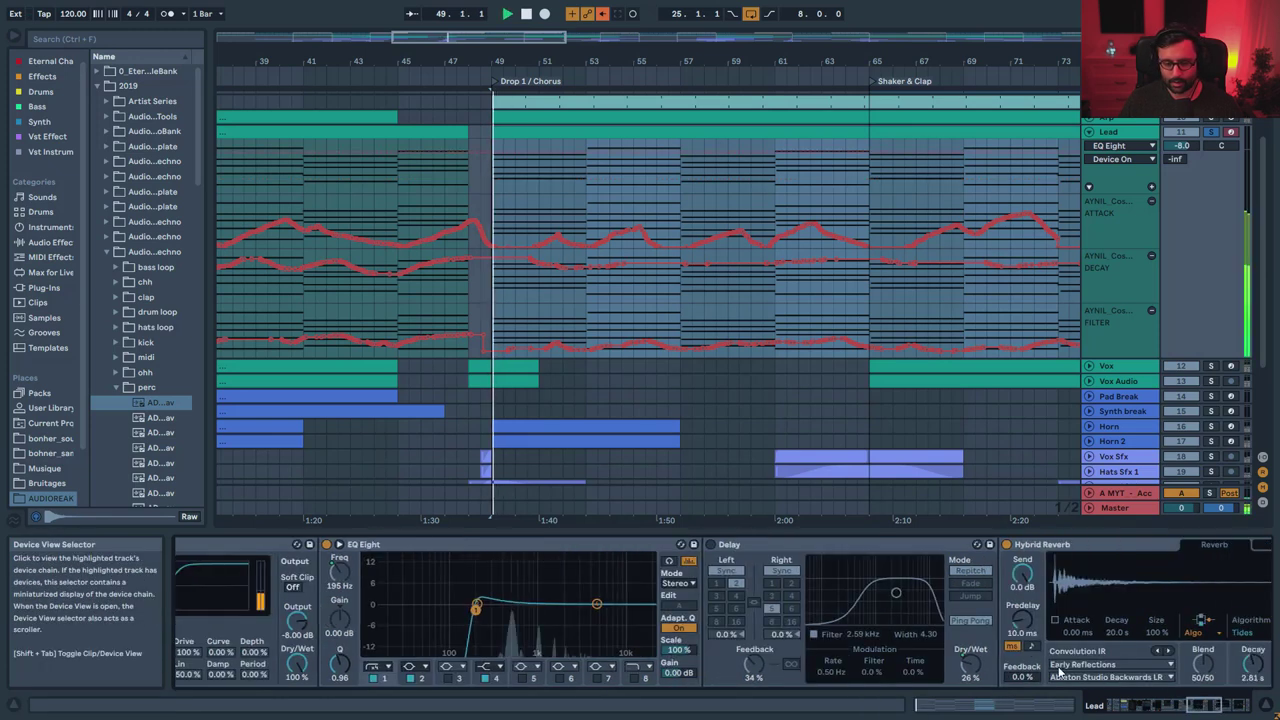
left_click(711, 545)
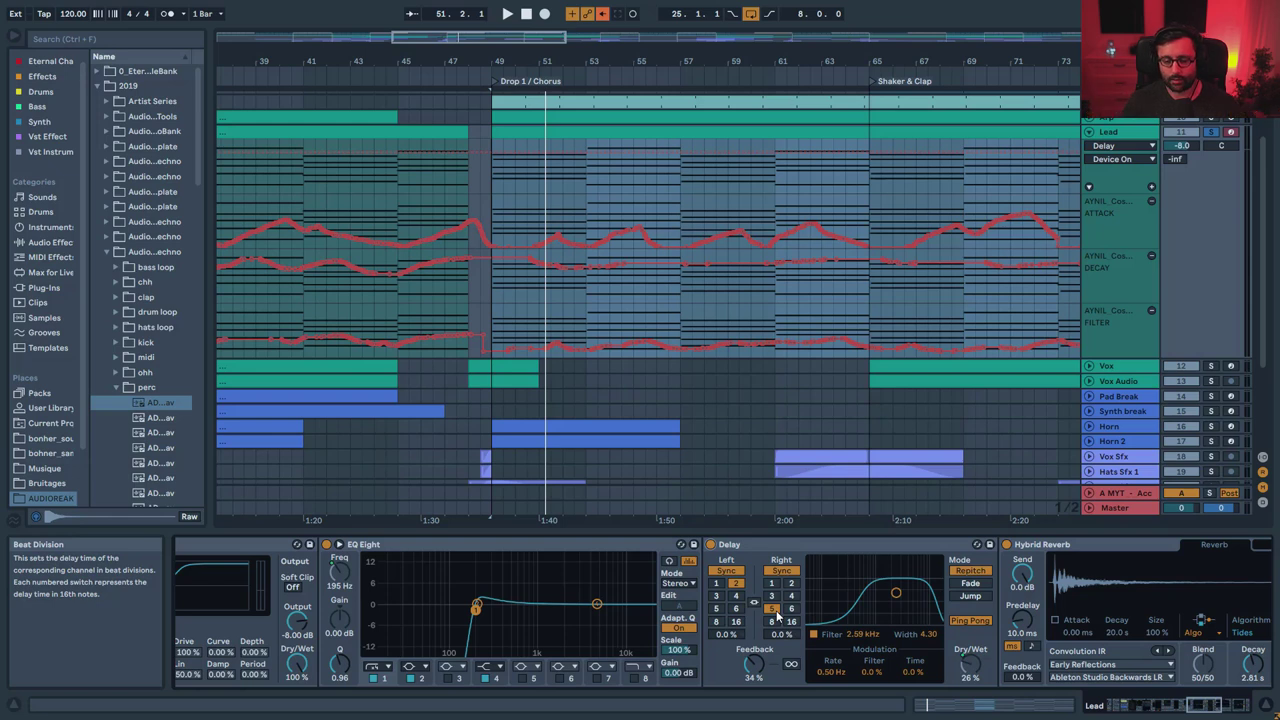
key("space")
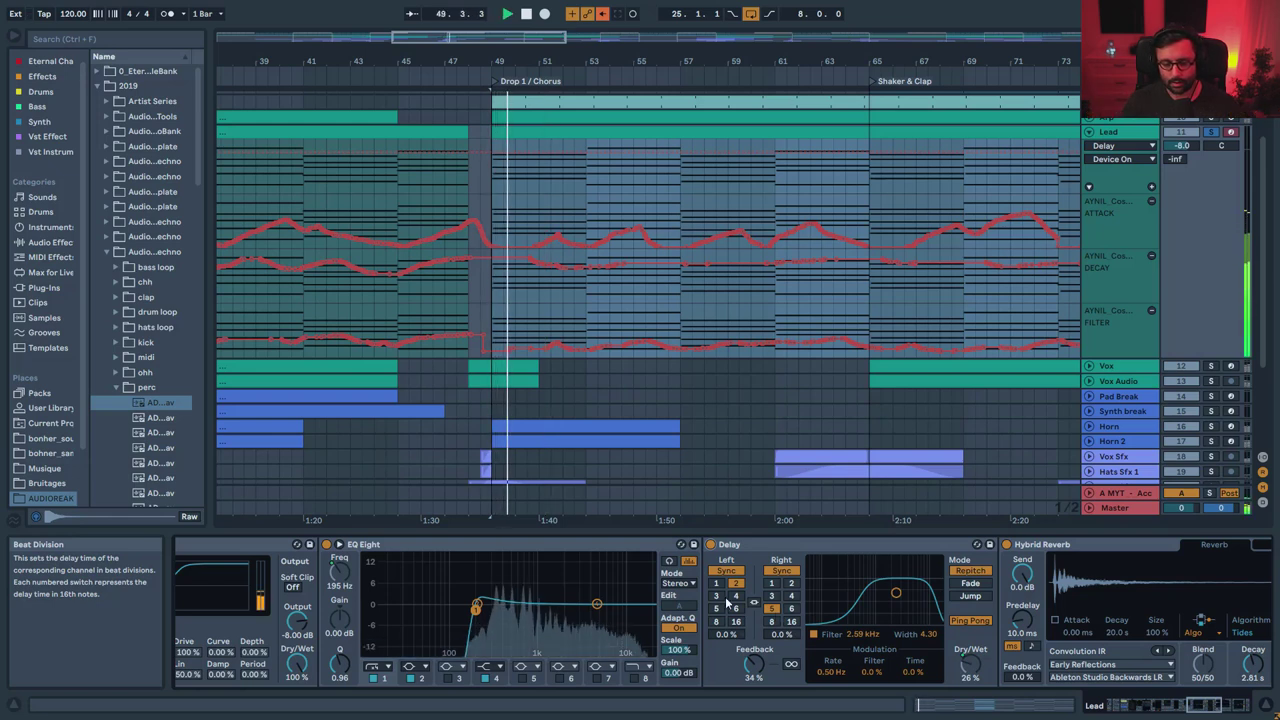
- Show the Hybrid Reverb's reverb, EQ and stereo width settings and play Drop 1 / Chorus with it
left_click_drag(1210, 704, 1236, 707)
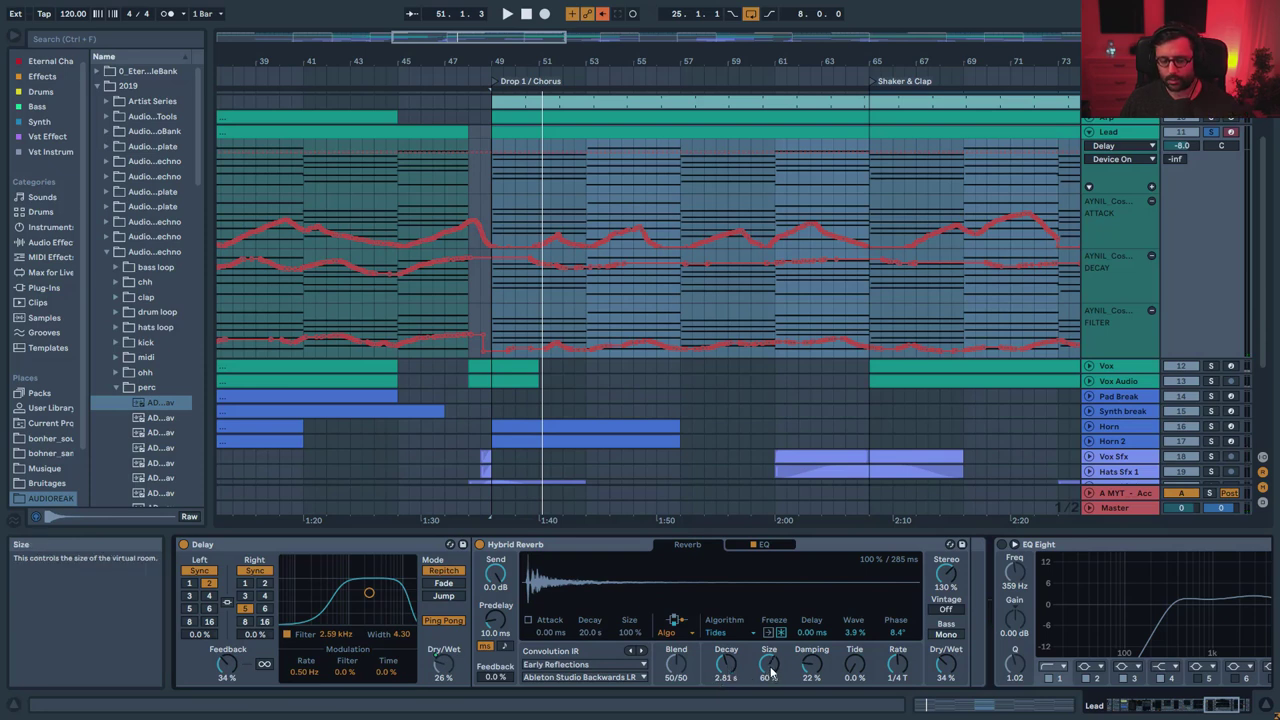
left_click(553, 547)
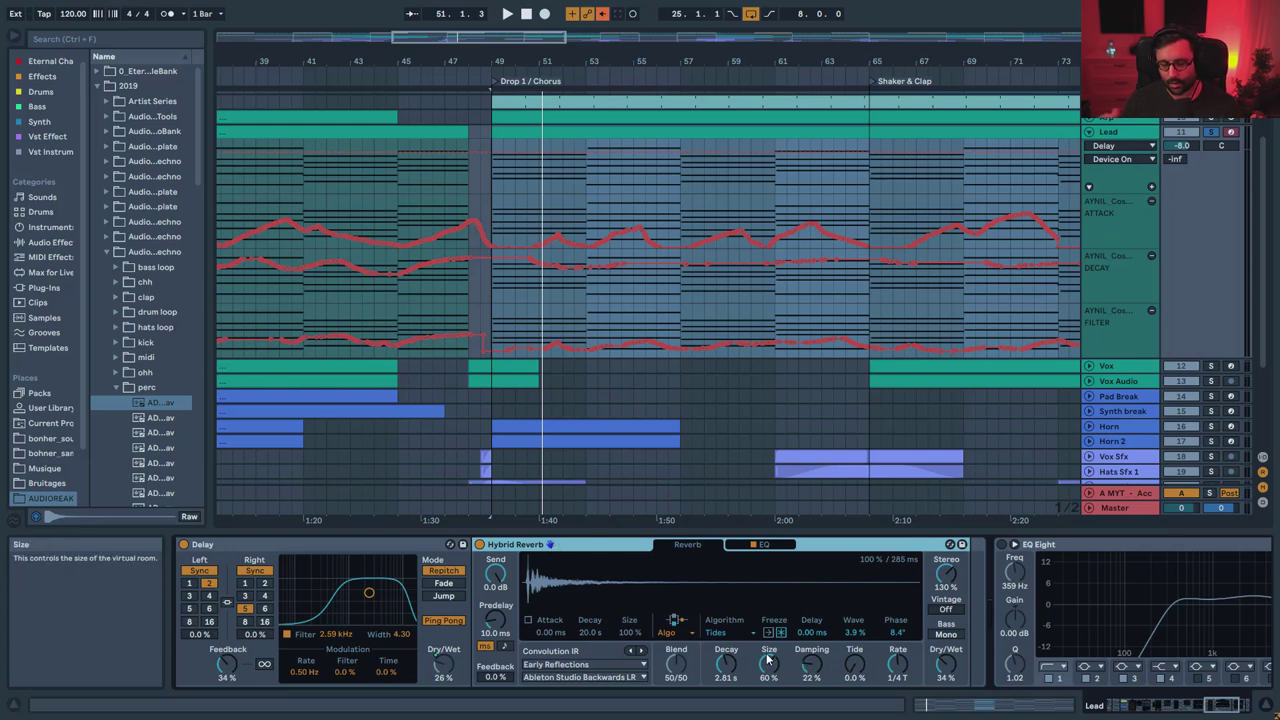
left_click(762, 544)
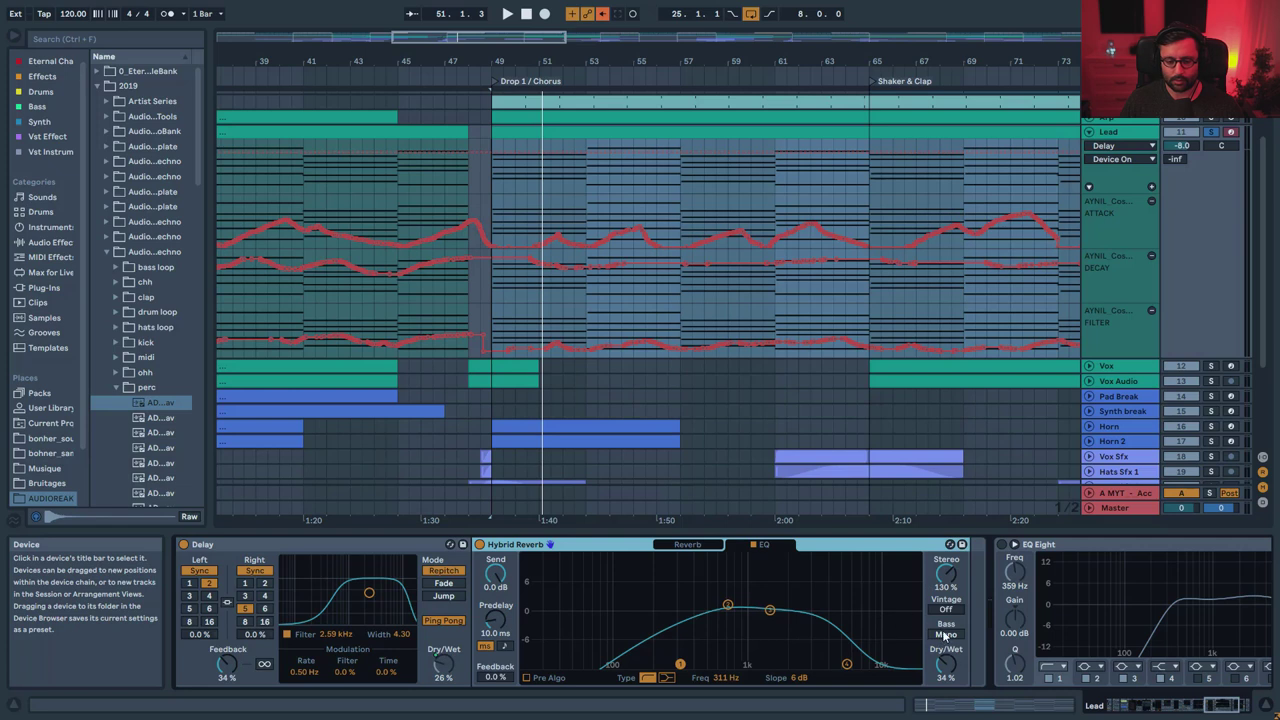
left_click(698, 546)
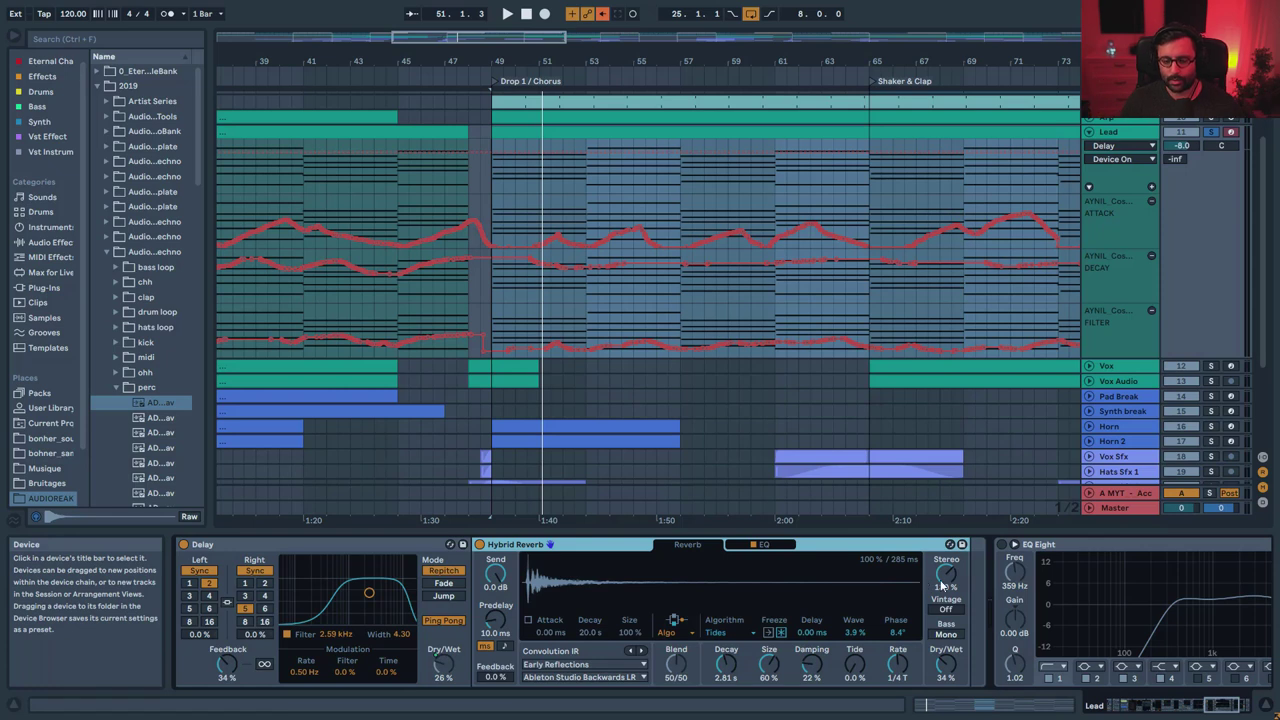
left_click(944, 578)
key("space")
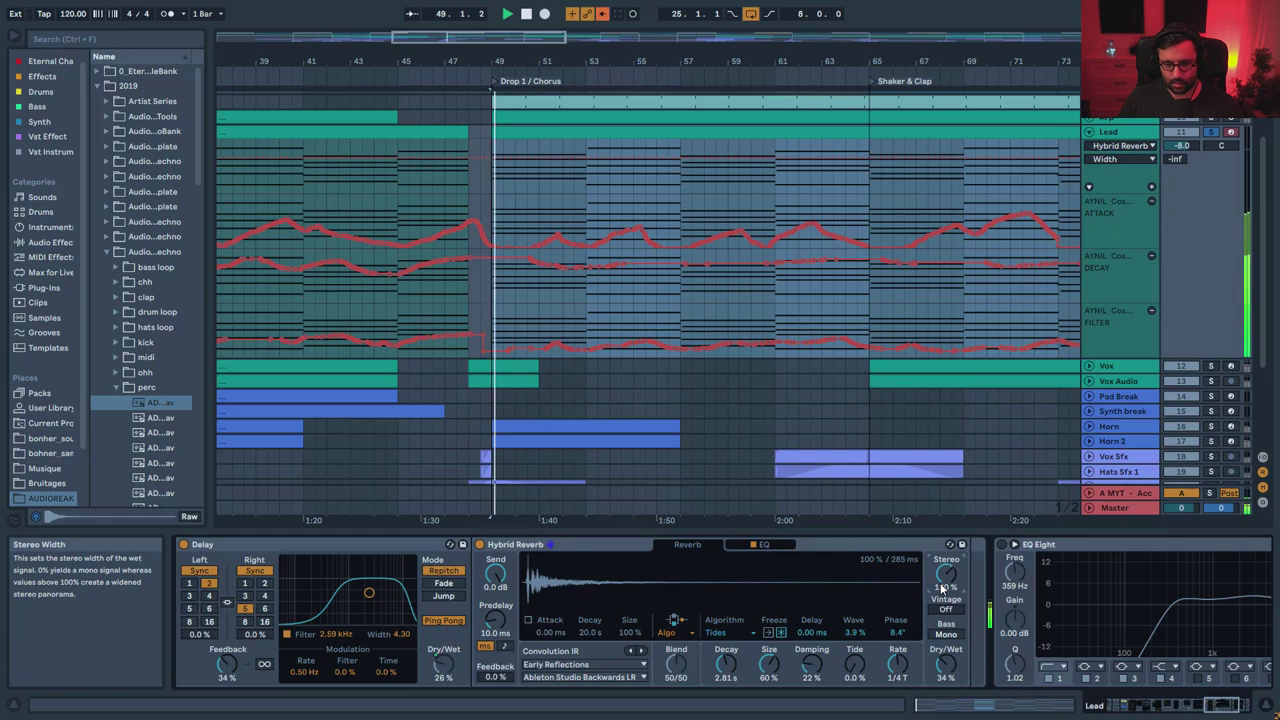
- Inspect the filter bands of the Lead's last EQ Eight and compare the Lead with it off and on, leaving it active
left_click(1018, 597)
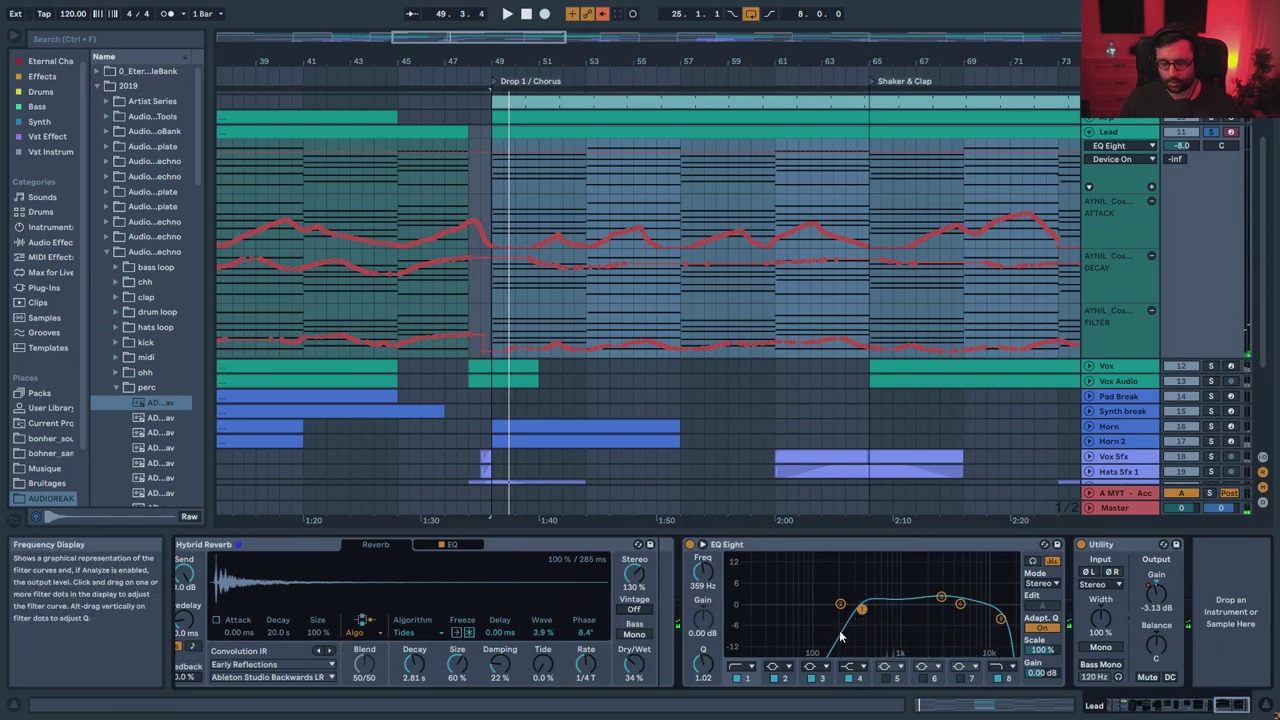
left_click(990, 618)
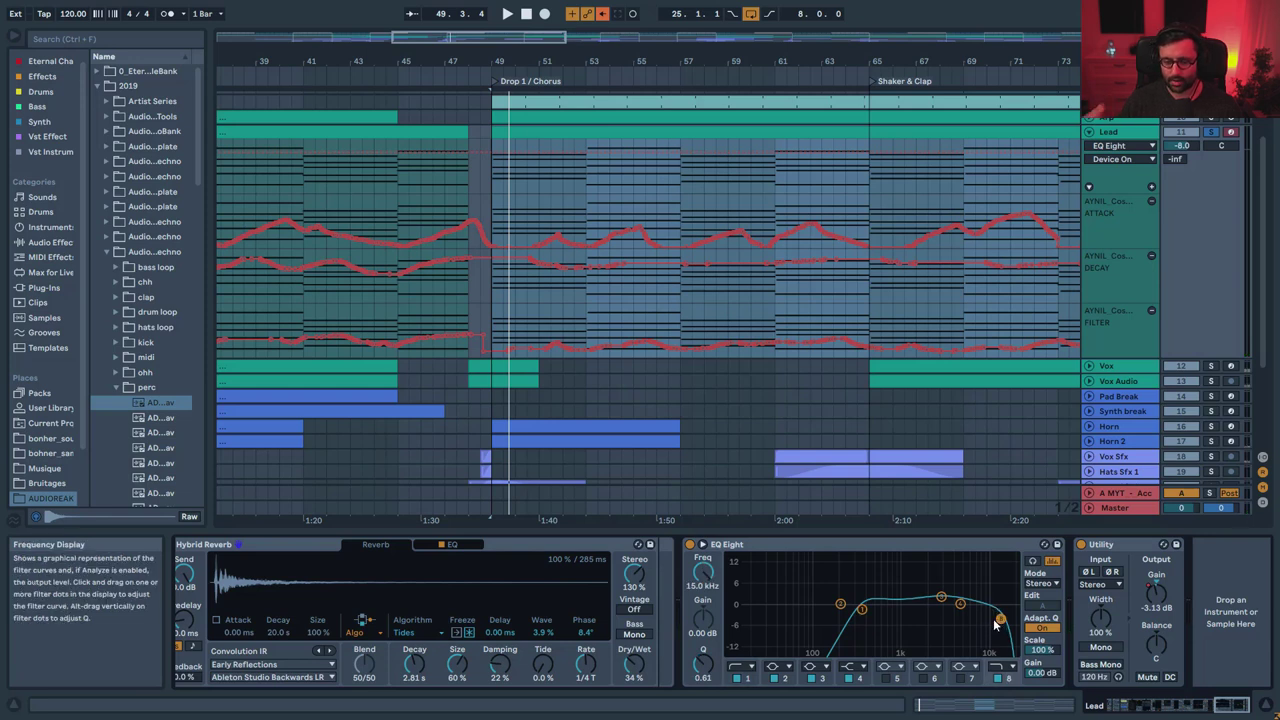
left_click(689, 545)
left_click(689, 545)
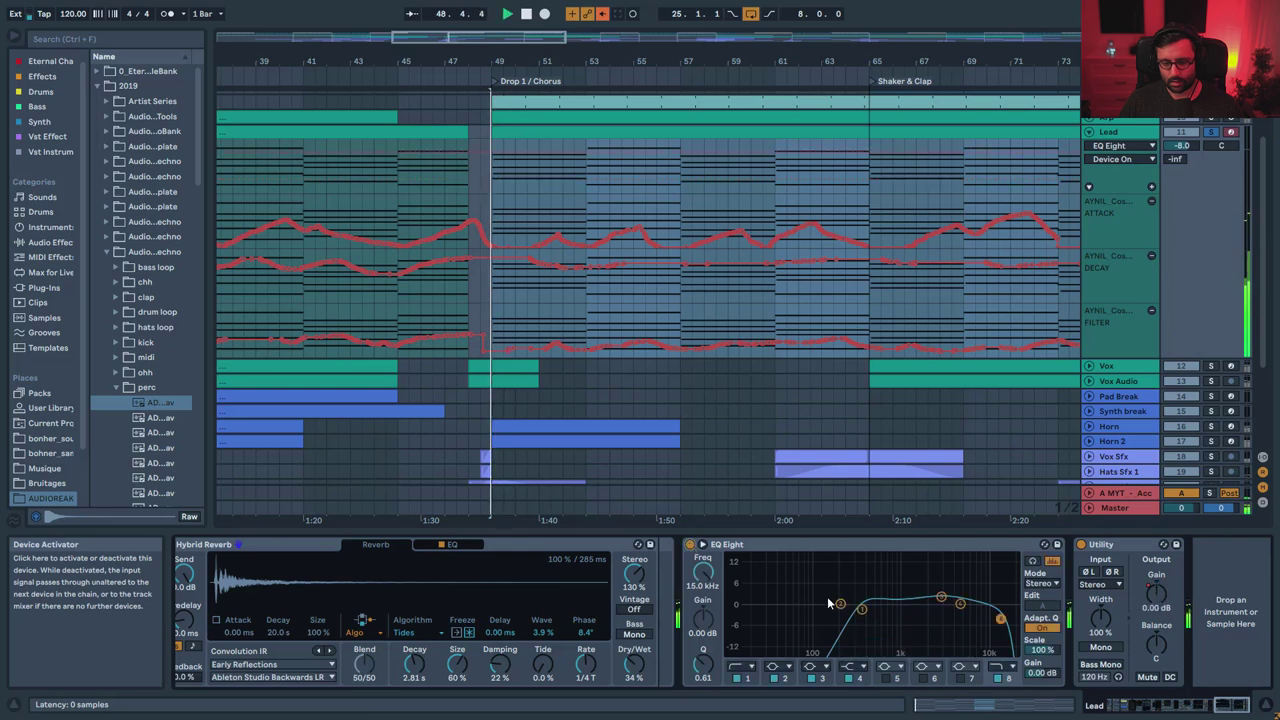
left_click(942, 598)
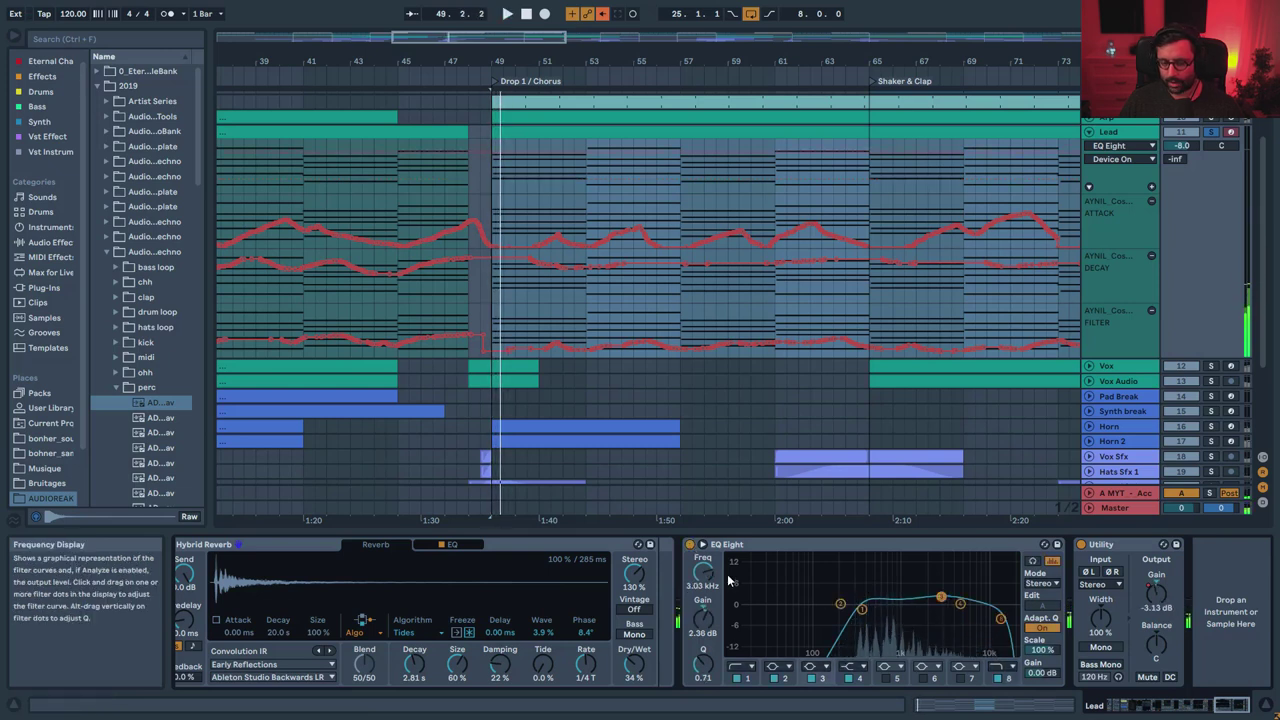
- Display the Lead's Utility Gain automation around Drop 1 / Chorus, replay the section and fold the Lead track
left_click(1156, 590)
left_click_drag(562, 62, 565, 18)
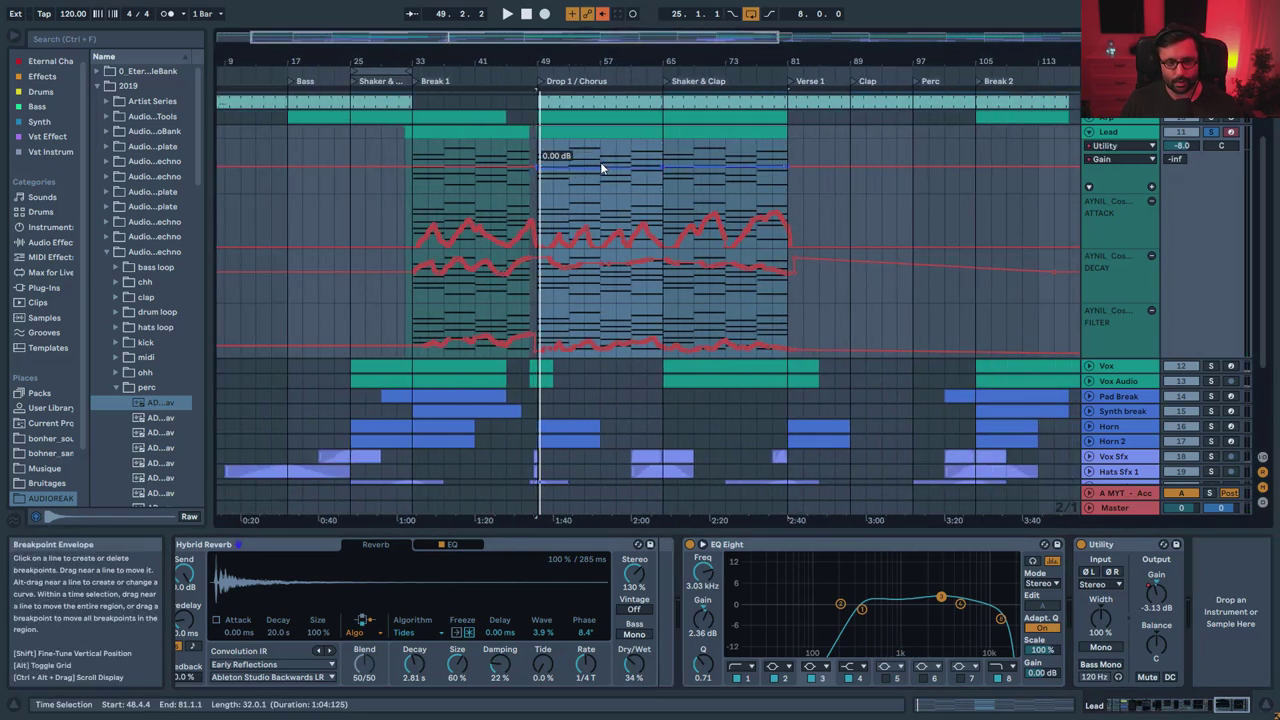
left_click(1090, 132)
key("space")
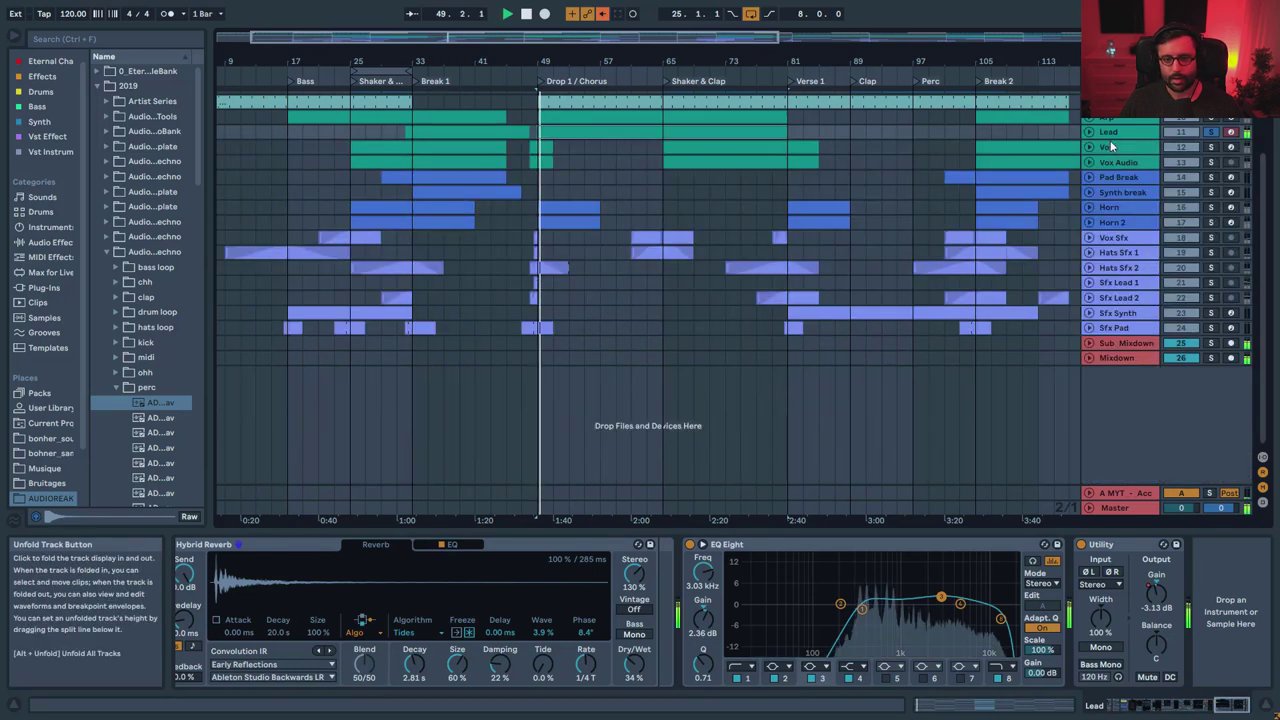
left_click(1090, 132)
left_click(1090, 132)
- Solo and unfold the Vox track, then play its clip from the start of the Shaker & Clap section
left_click(1220, 150)
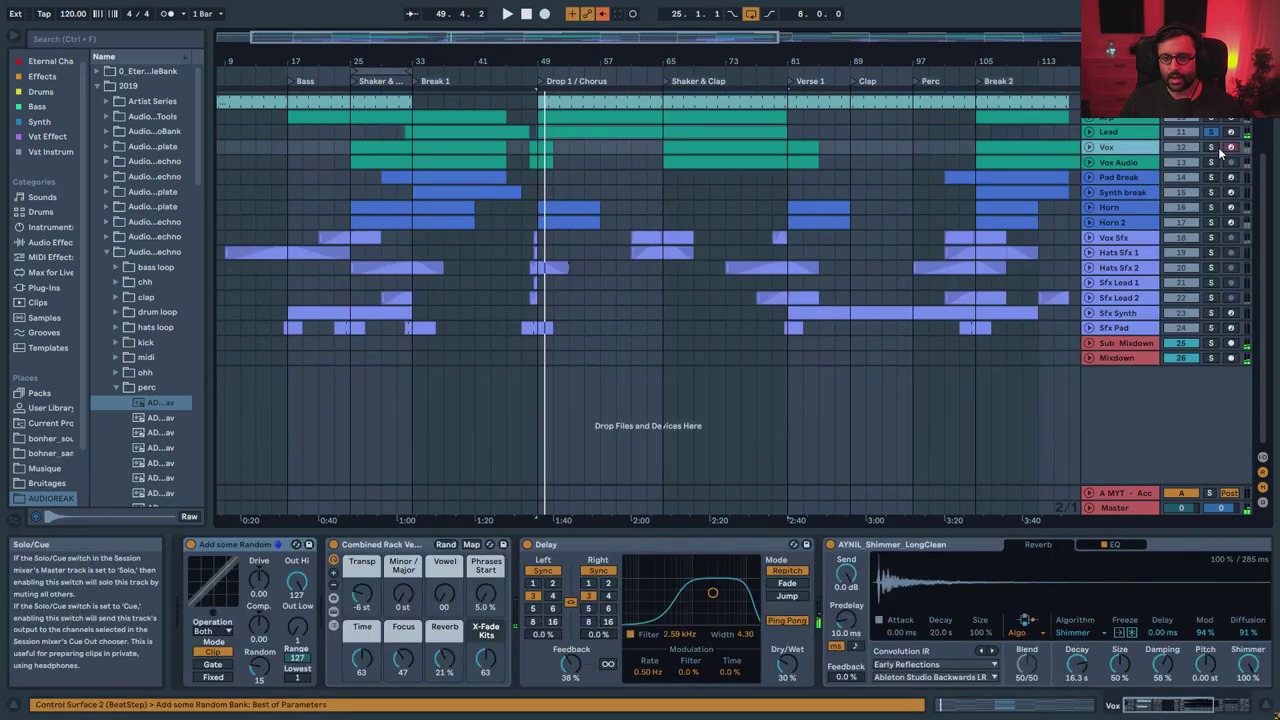
left_click(1090, 147)
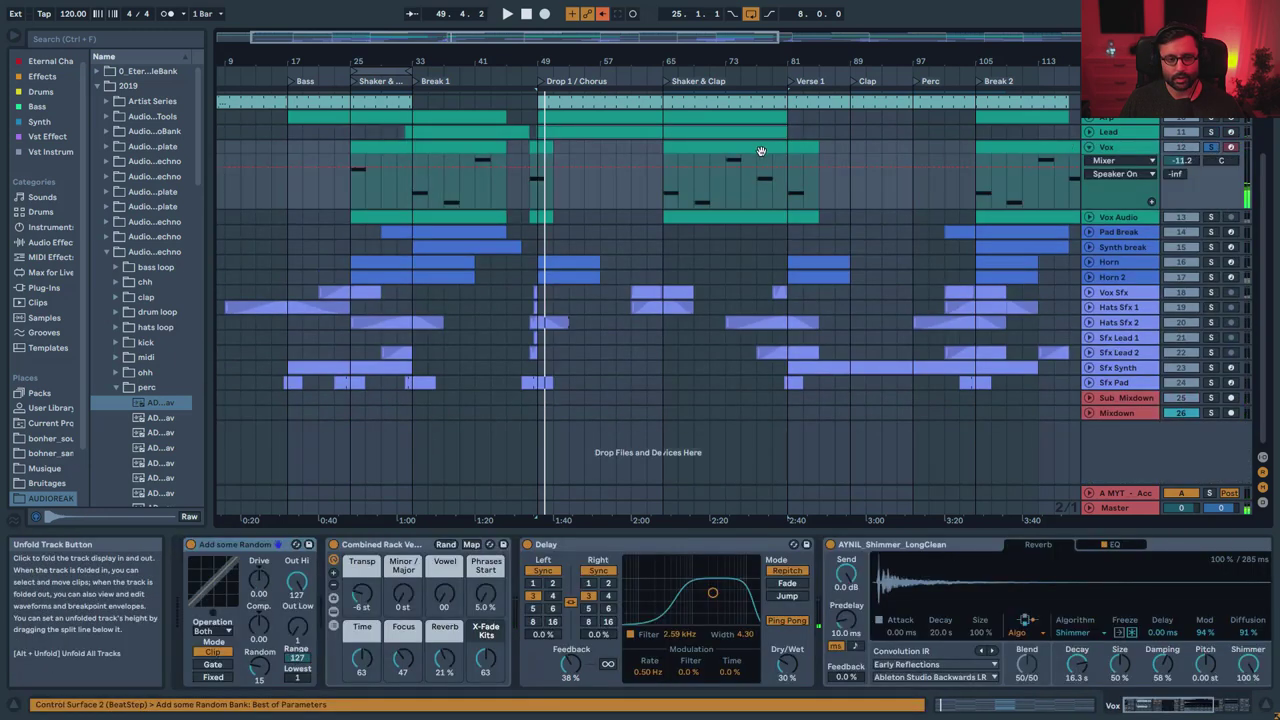
left_click(678, 149)
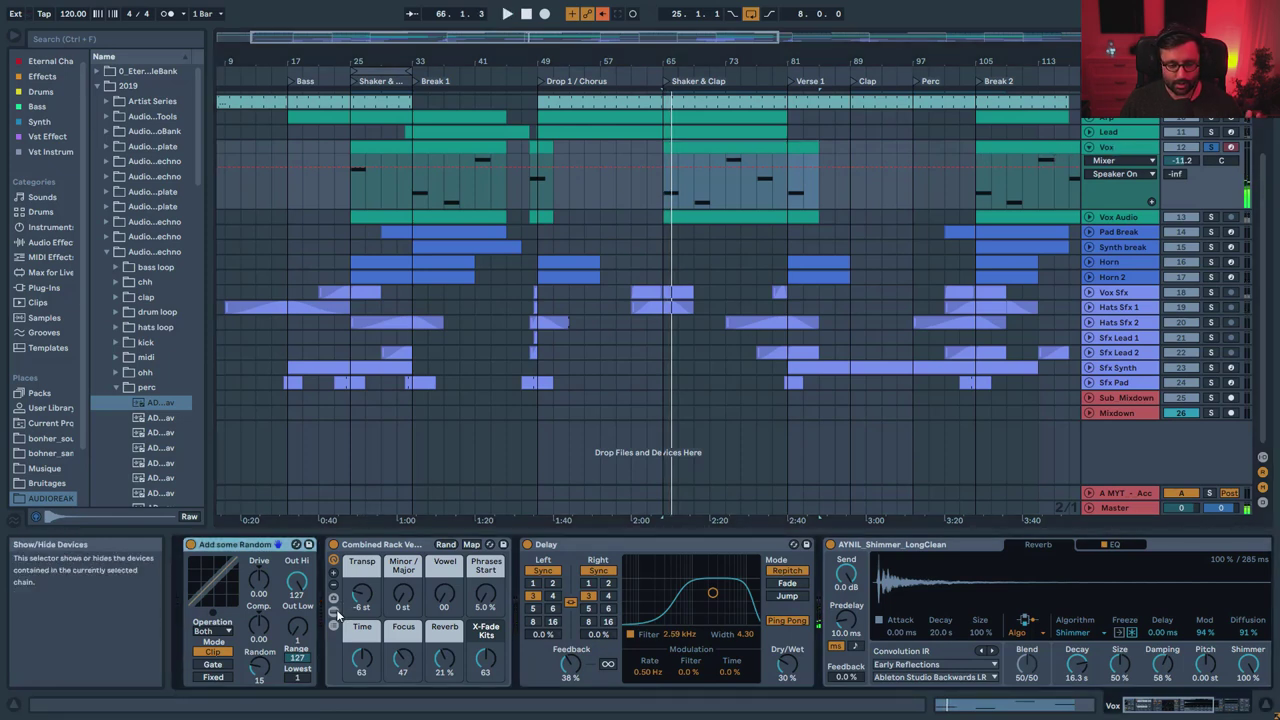
- Show the Voice Box pack as the source of the Vox's Combined Rack, and unfold the Vox Audio track to view its waveforms
left_click(364, 552)
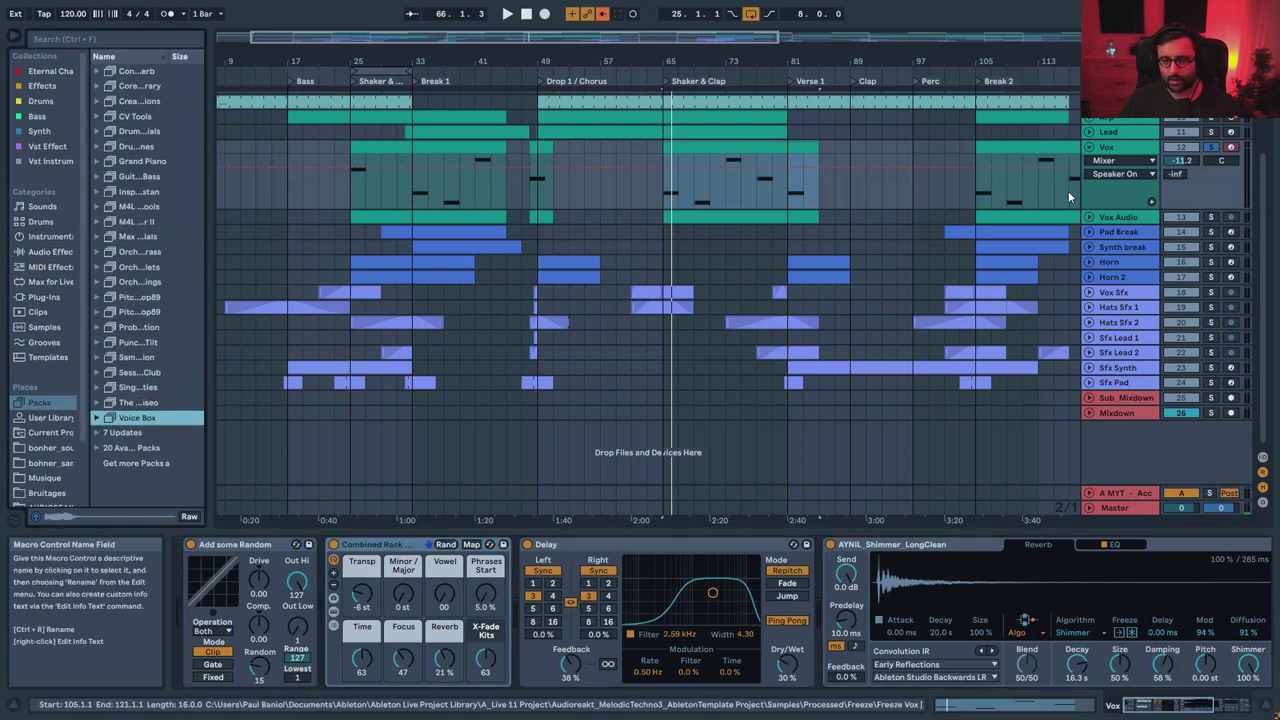
left_click(1113, 219)
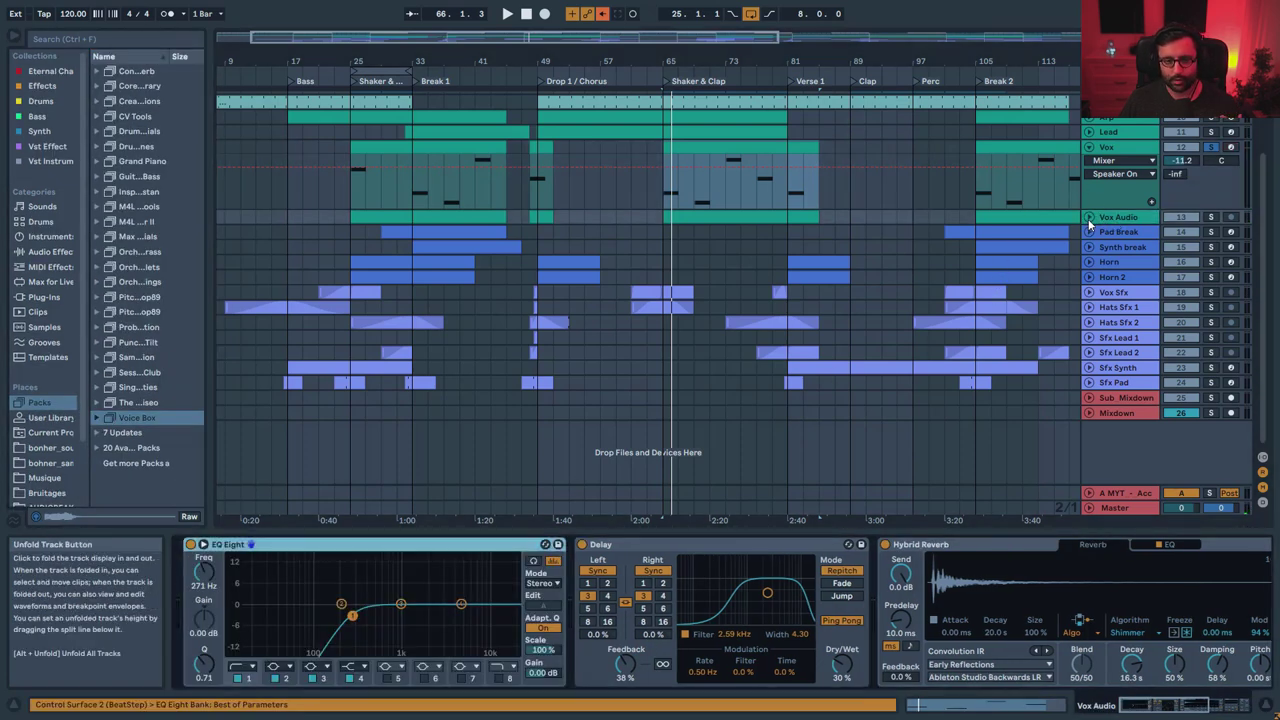
left_click(1089, 218)
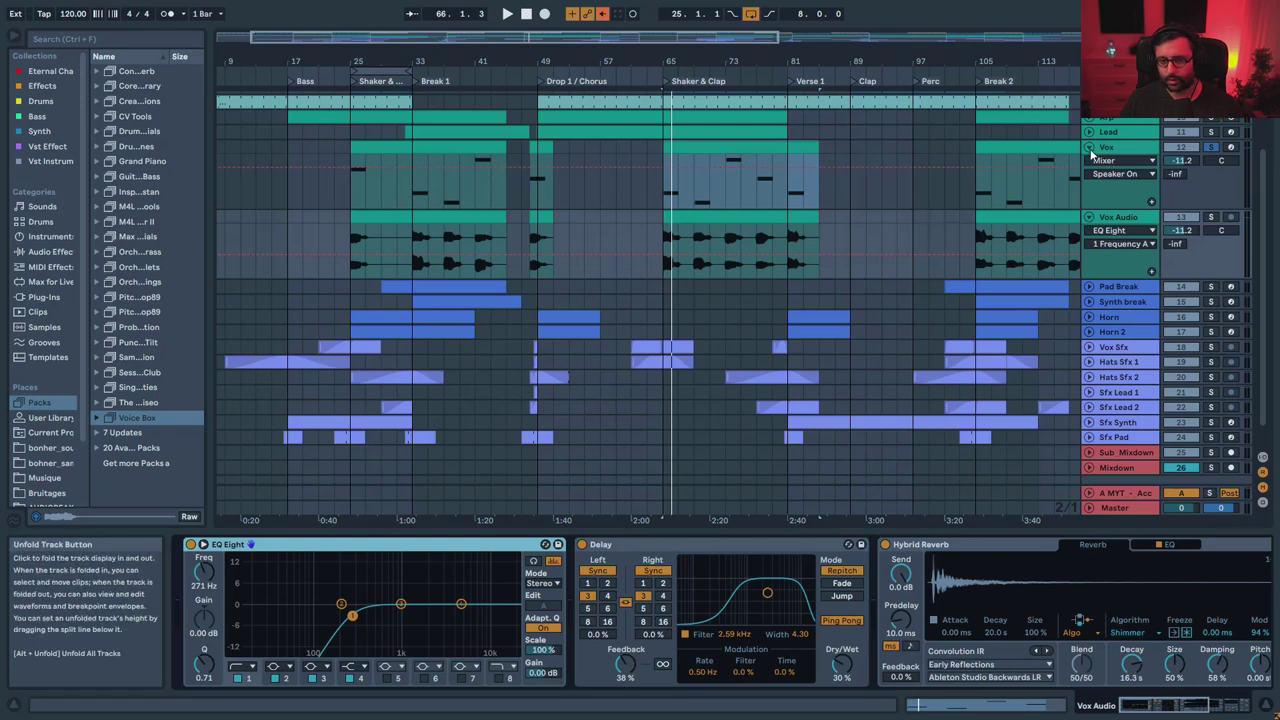
- Show the drum pads in the Vox's Basic Kit chain, then play the Vox with the Lead through Shaker & Clap, jumping between notes
left_click(1092, 151)
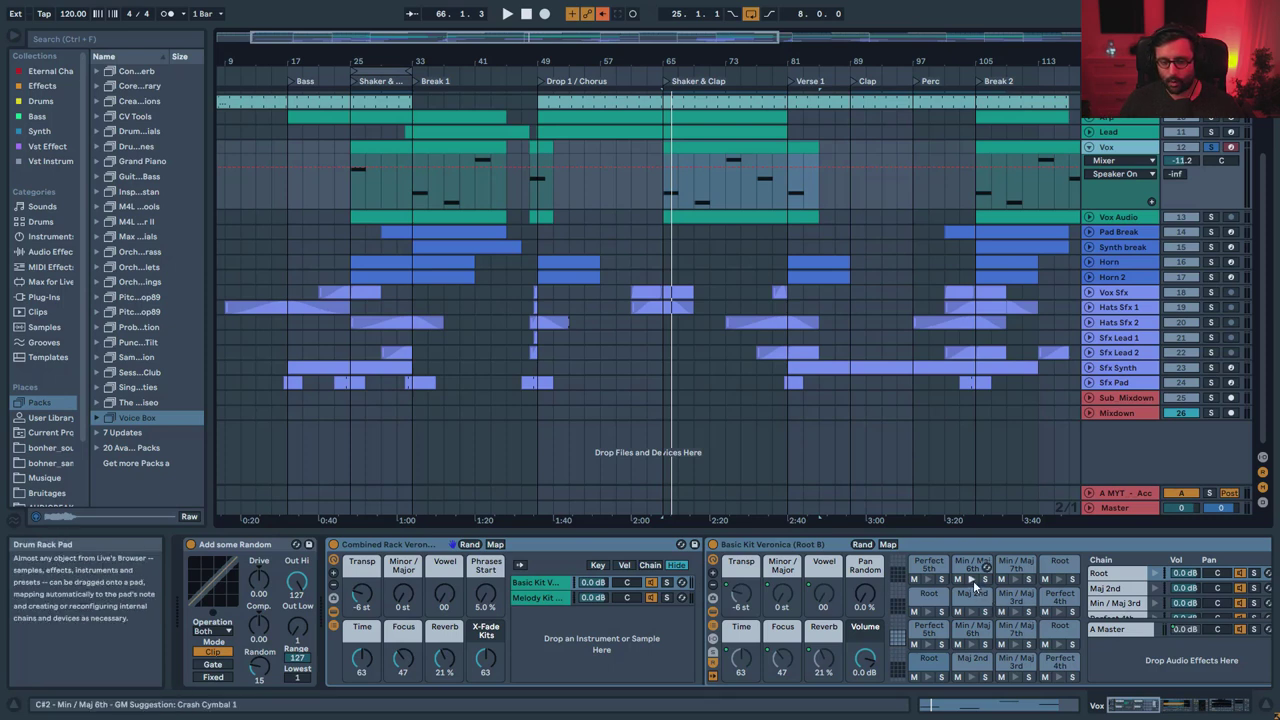
left_click(970, 612)
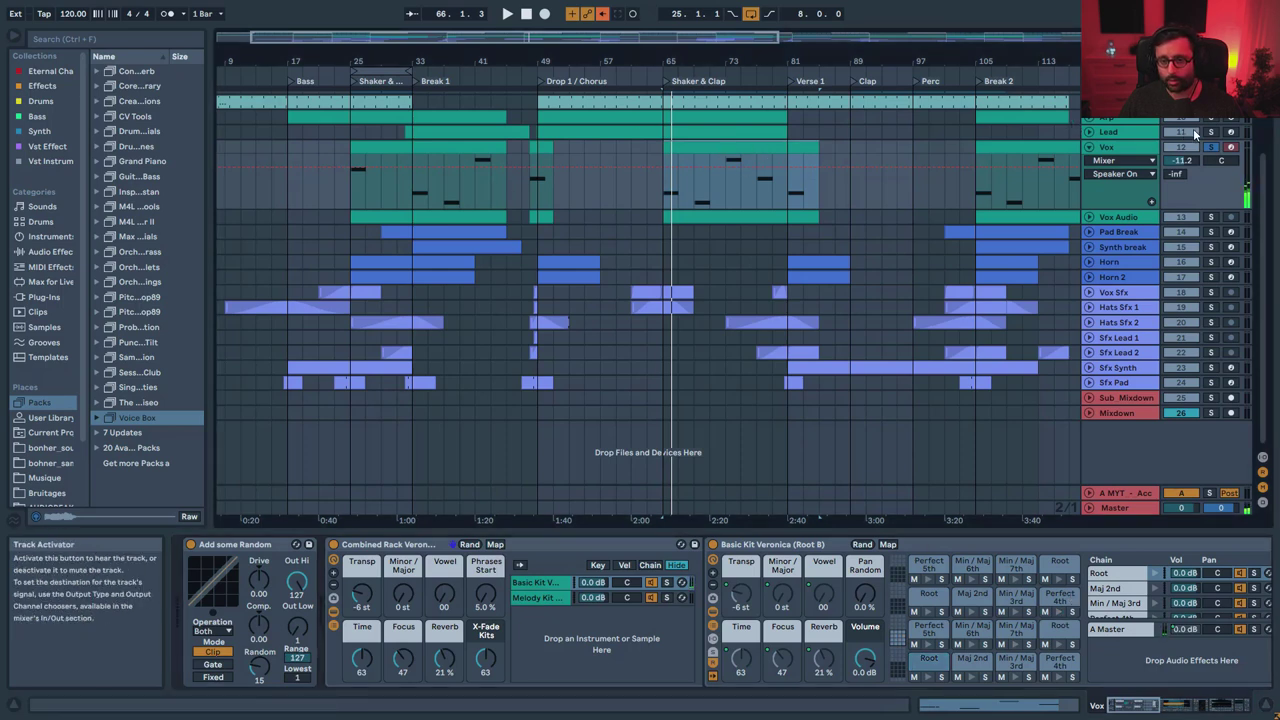
key("space")
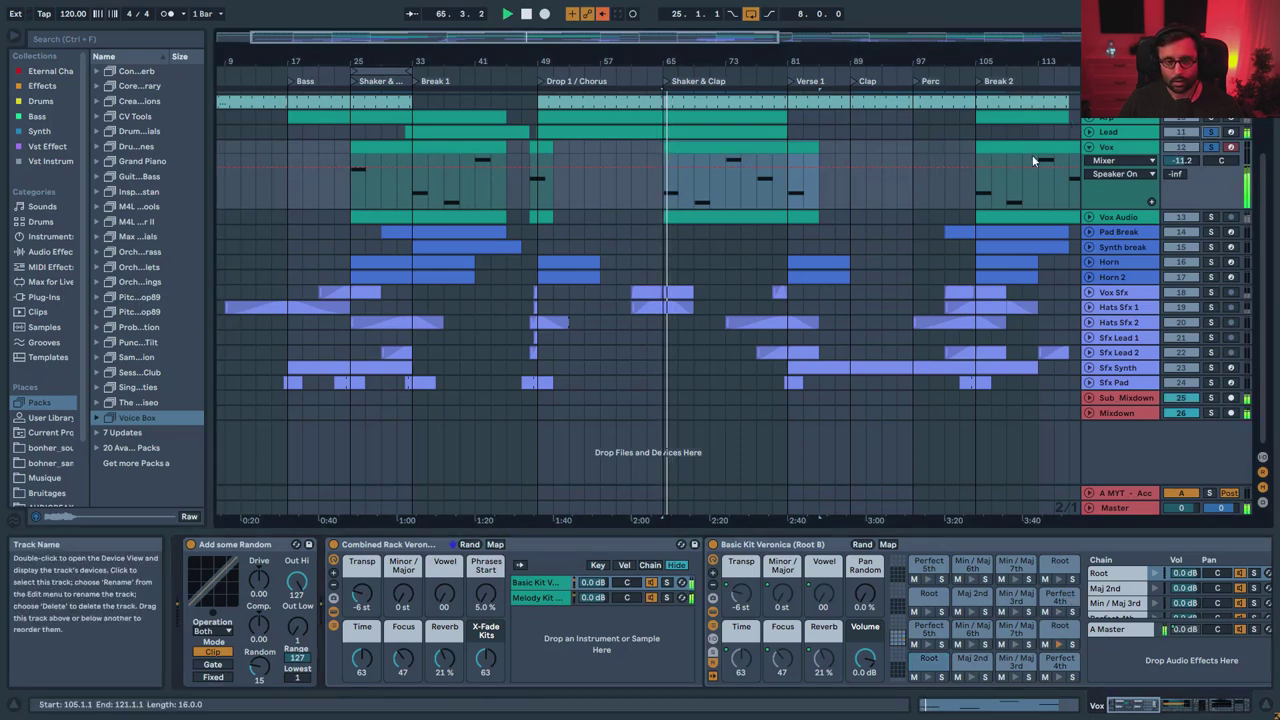
left_click_drag(650, 46, 650, 64)
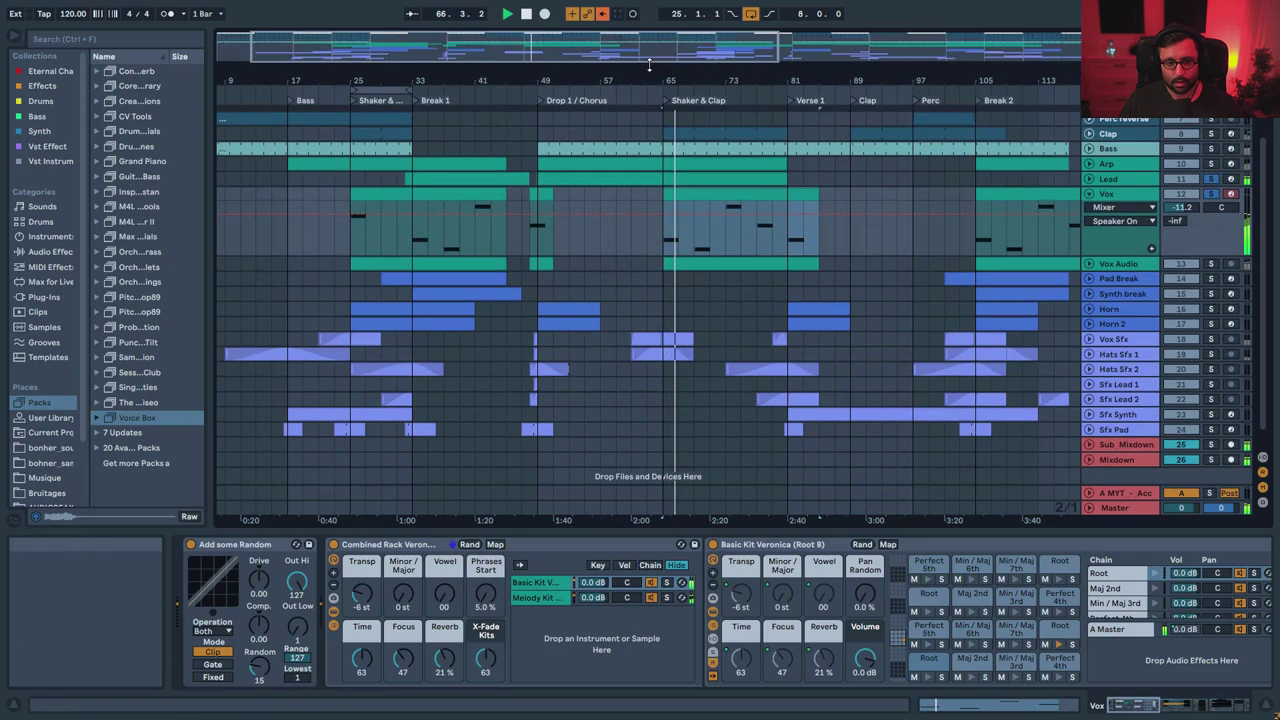
left_click(697, 243)
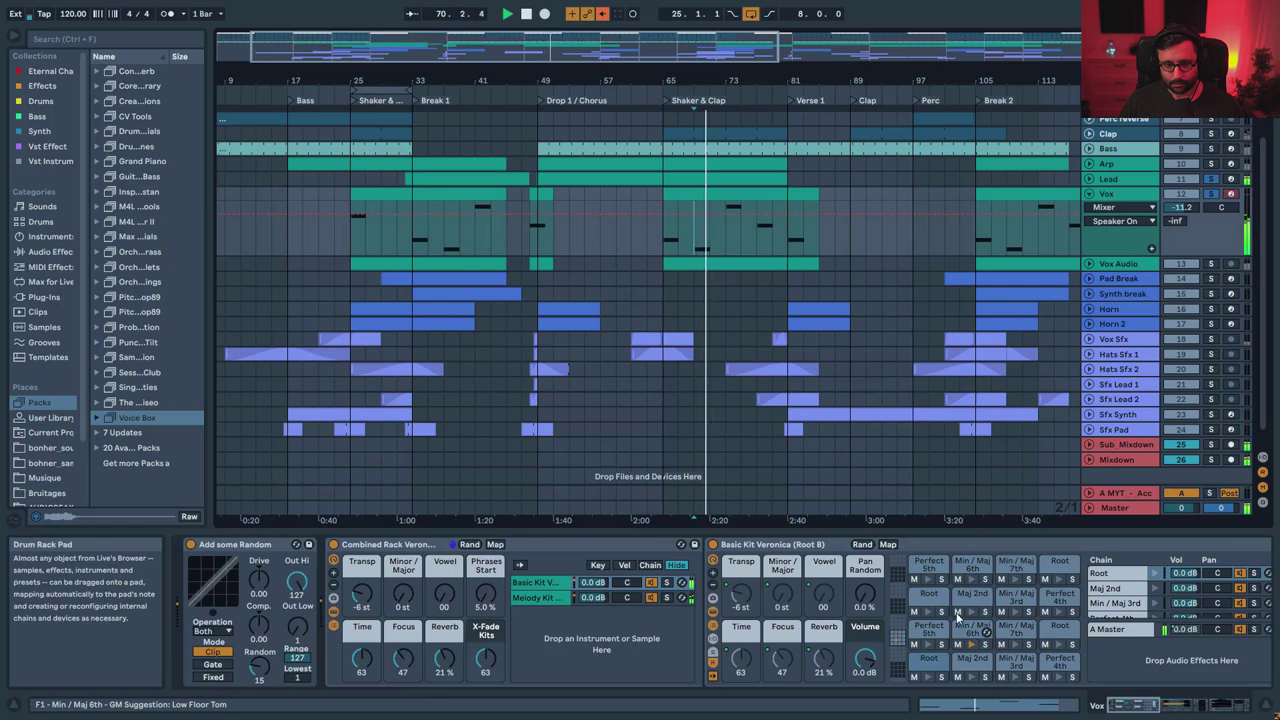
left_click(722, 240)
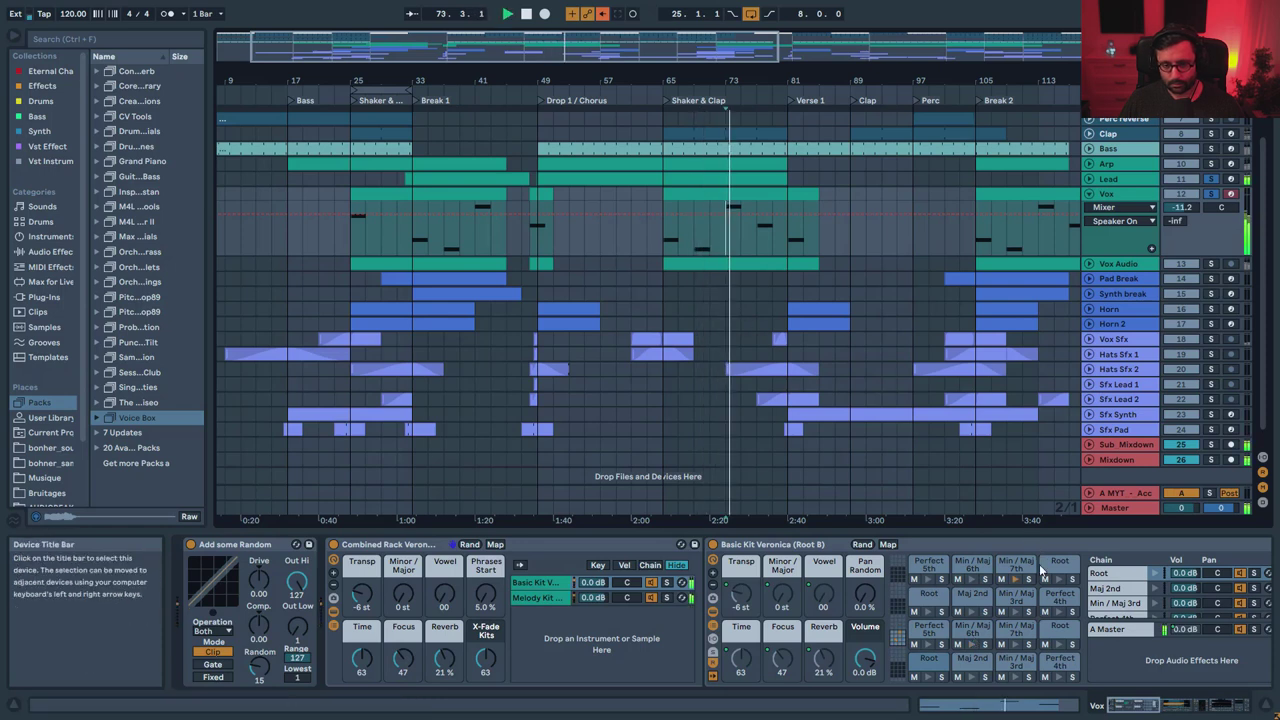
left_click(755, 245)
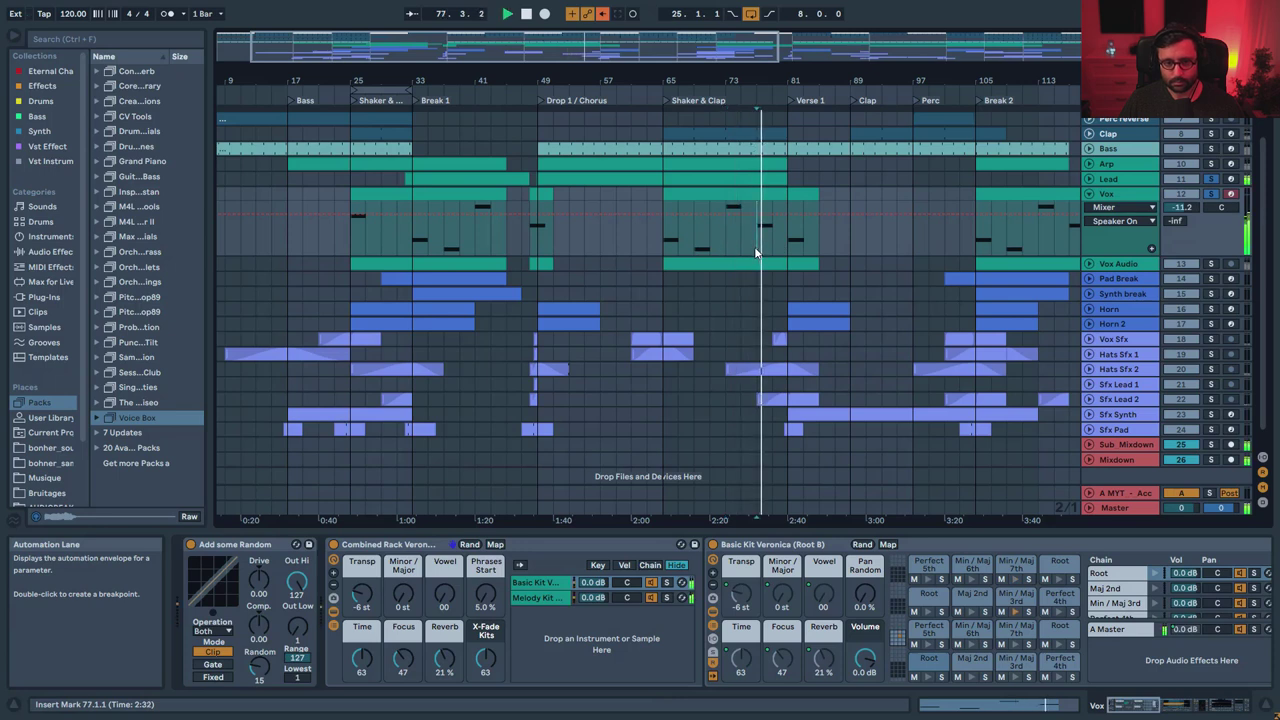
- Play the Vox without its Delay and AYNIL_Shimmer_LongClean reverb, then switch the Delay and the reverb back on in turn
left_click(1107, 195)
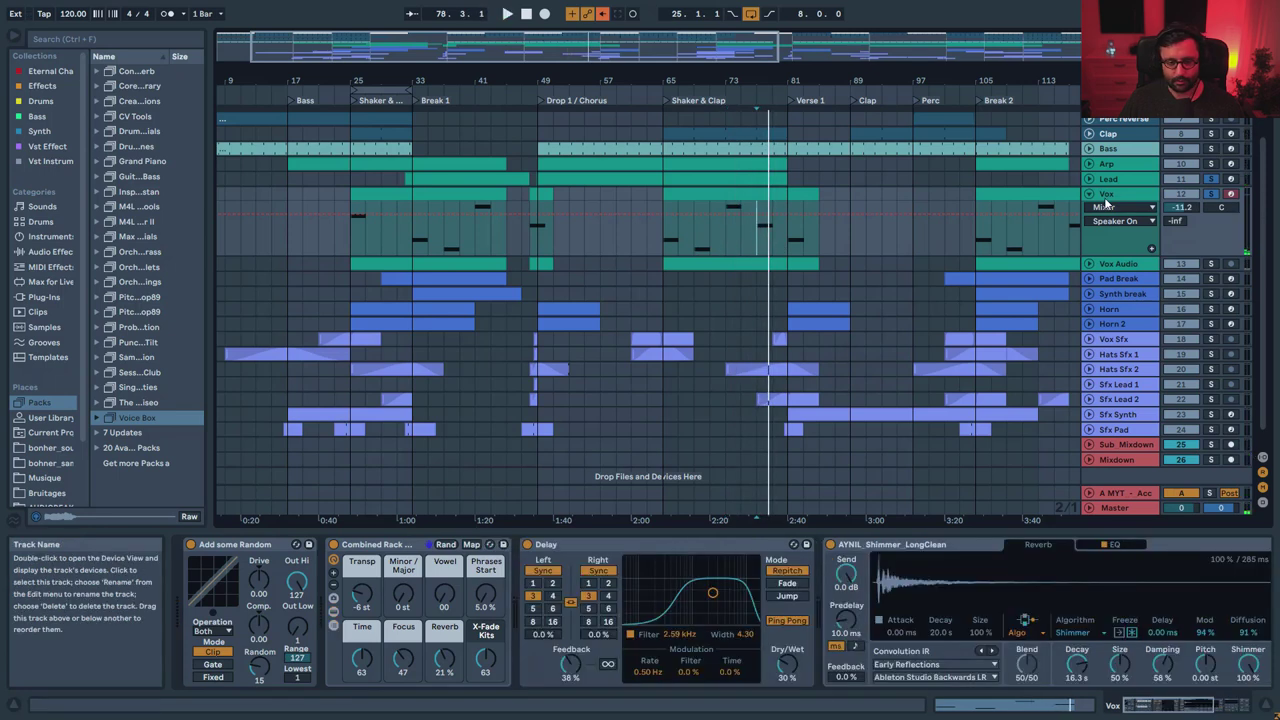
left_click(614, 540)
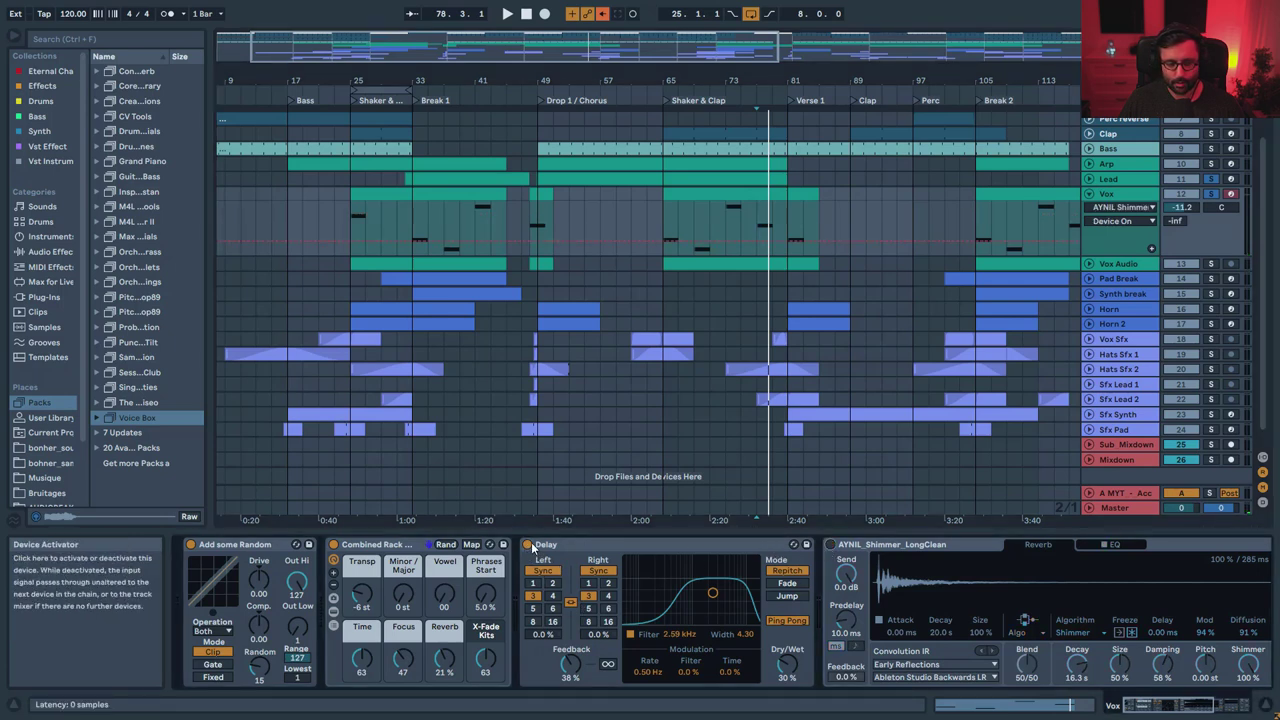
left_click(528, 544)
key("space")
left_click(529, 544)
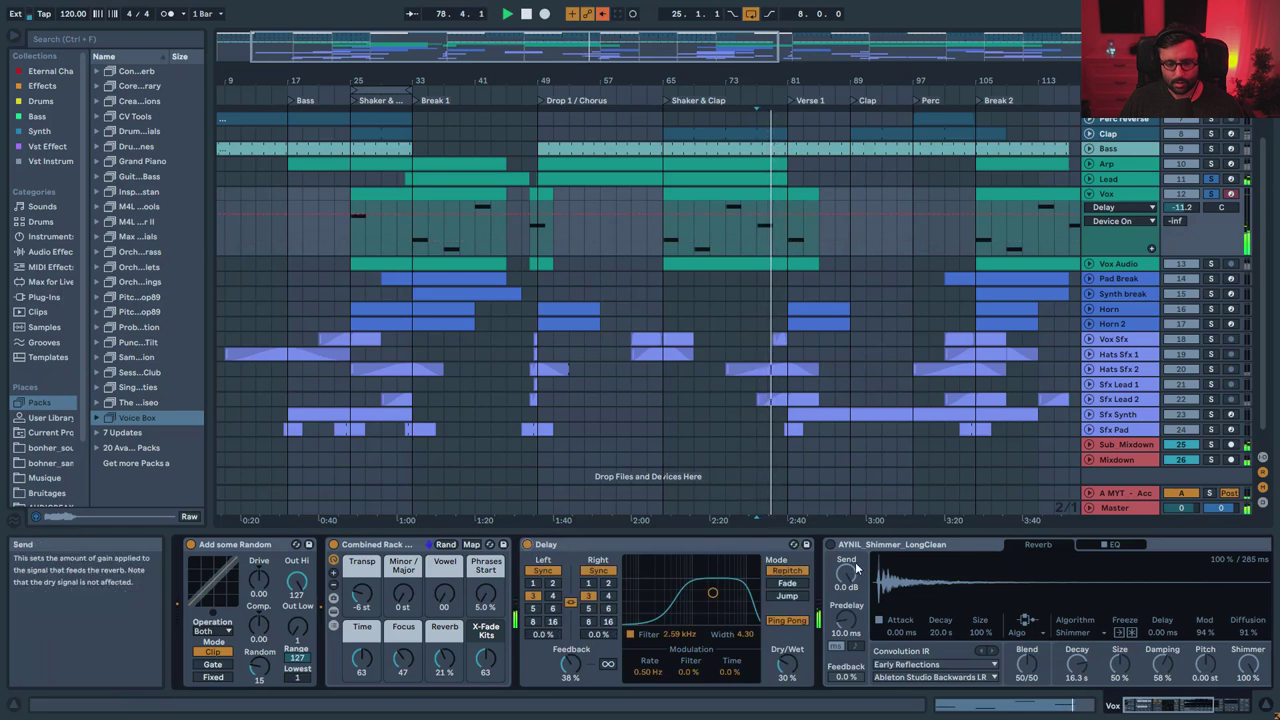
left_click(829, 551)
left_click(829, 547)
key("space")
- Show the Vox's shimmer reverb settings and display the Auto Pan Amount automation around Drop 1 / Chorus
left_click_drag(1180, 706, 1208, 706)
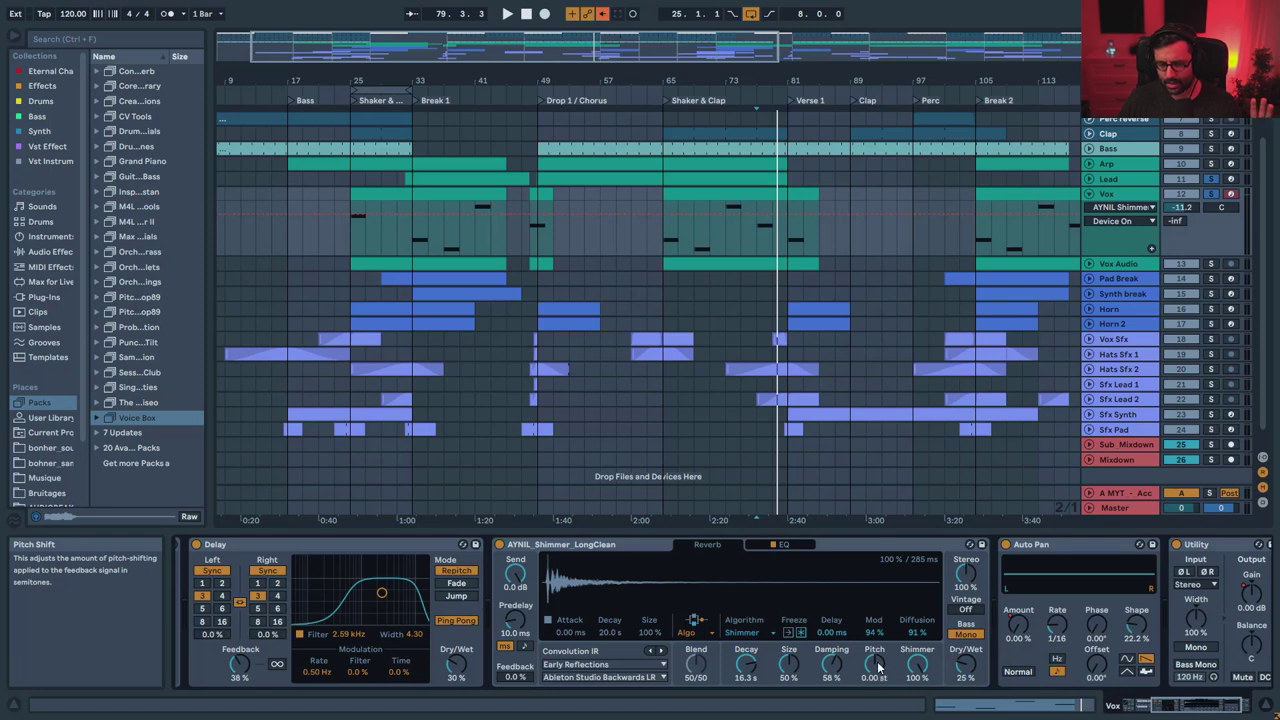
left_click(1208, 706)
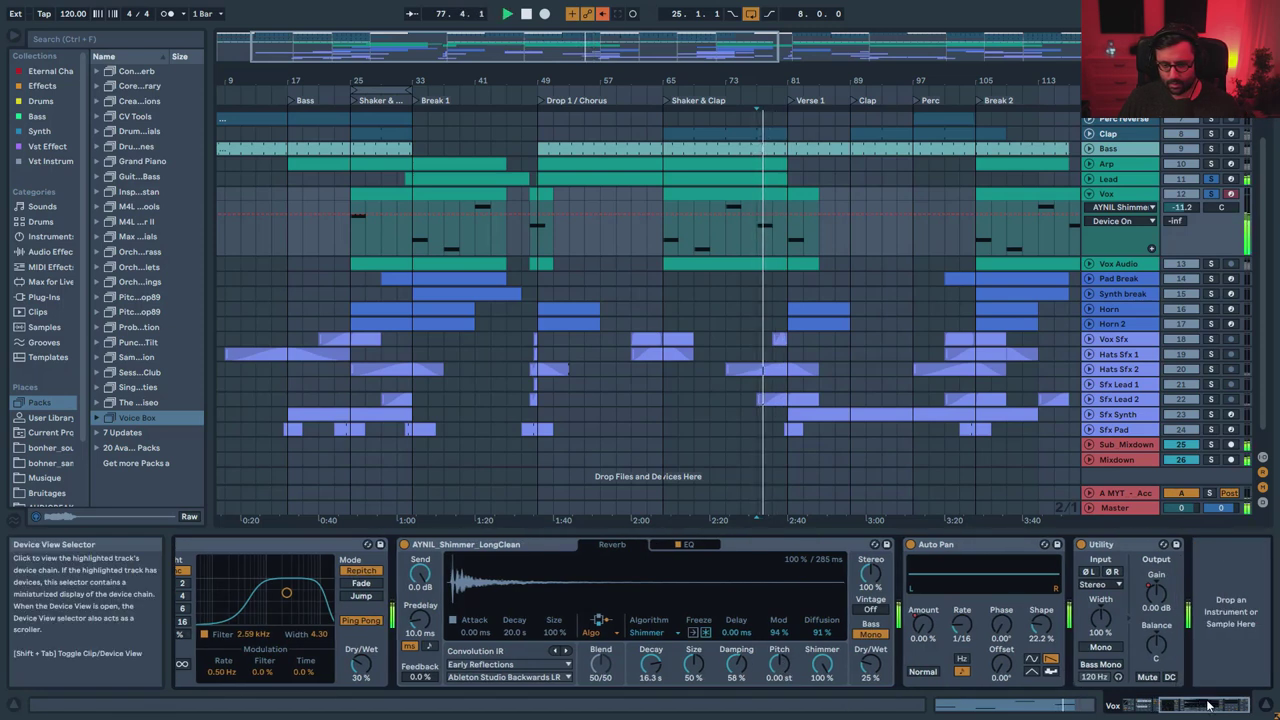
left_click(923, 626)
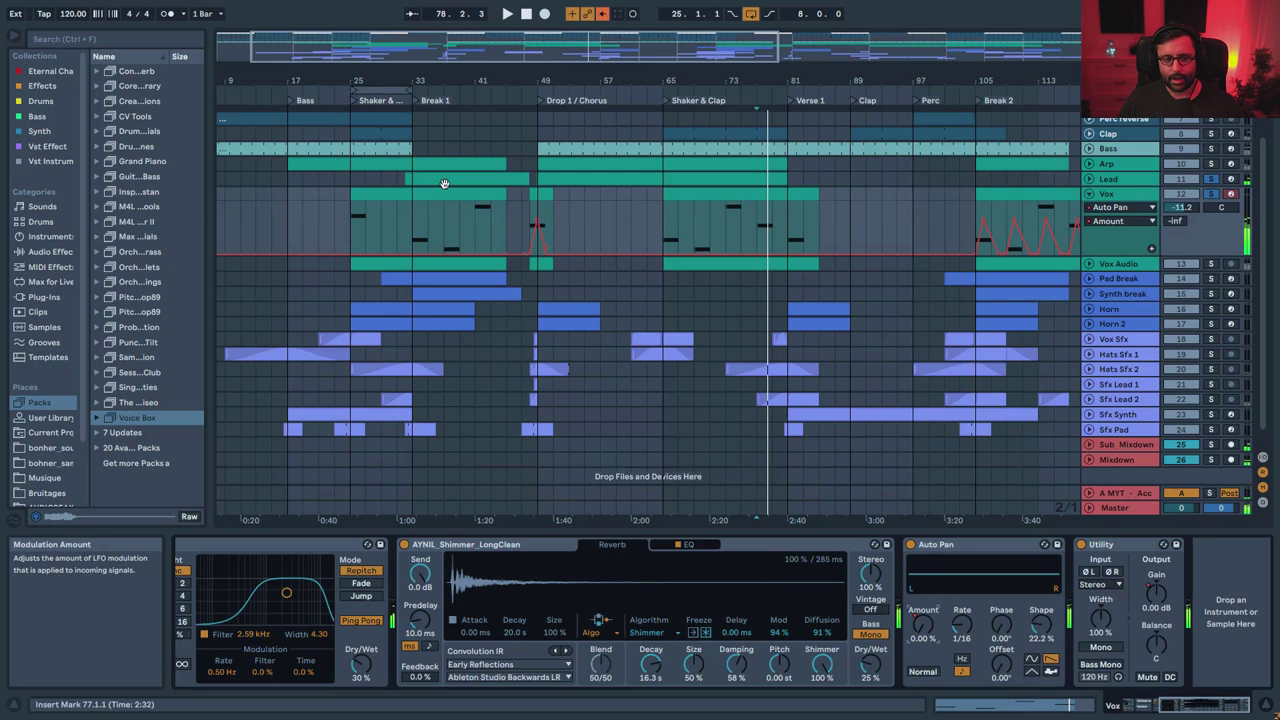
left_click_drag(530, 47, 477, 102)
- Demonstrate the Auto Pan at 100 % amount, then restore its automation and play the Vox alone from bar 48 into Drop 1
left_click_drag(928, 640, 936, 602)
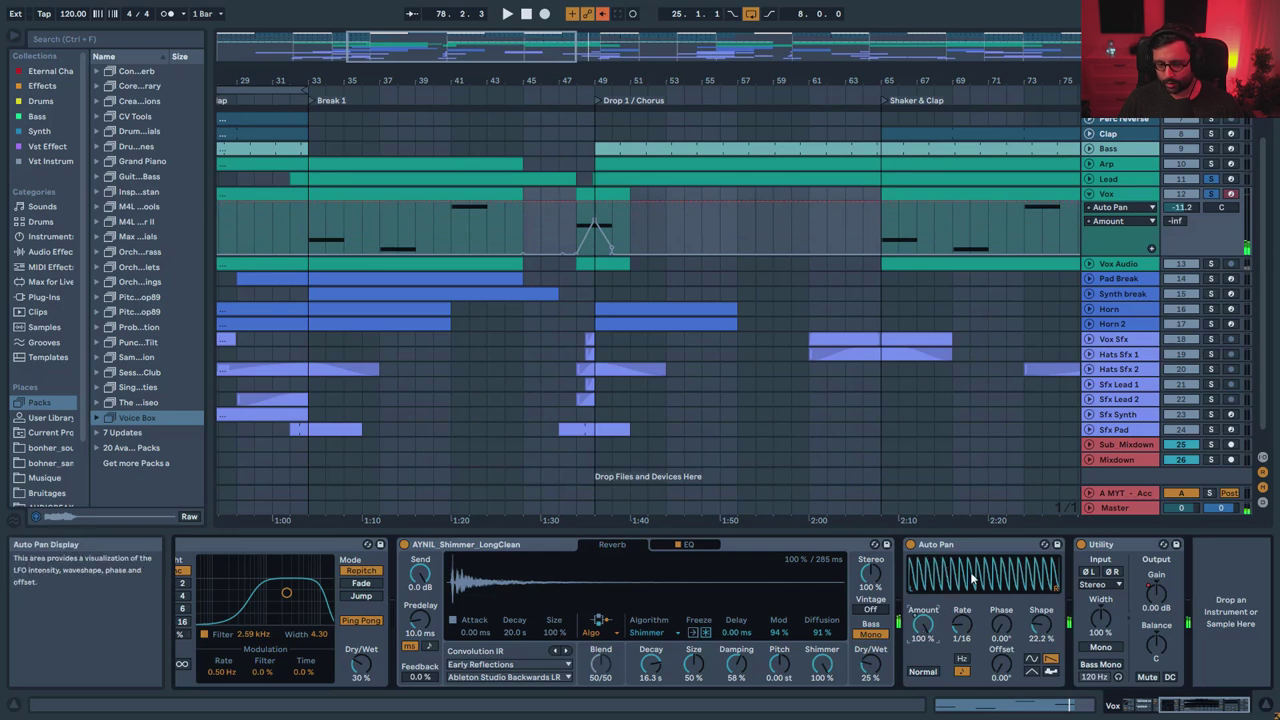
left_click(631, 311)
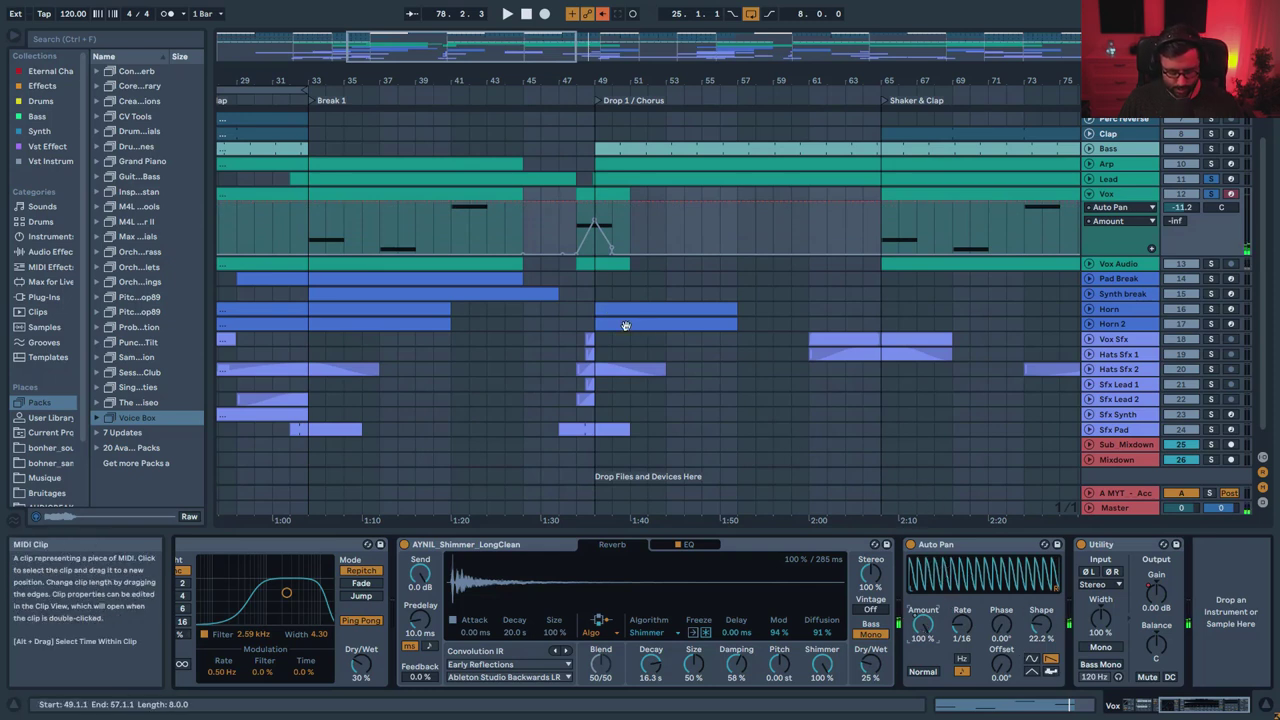
key("space")
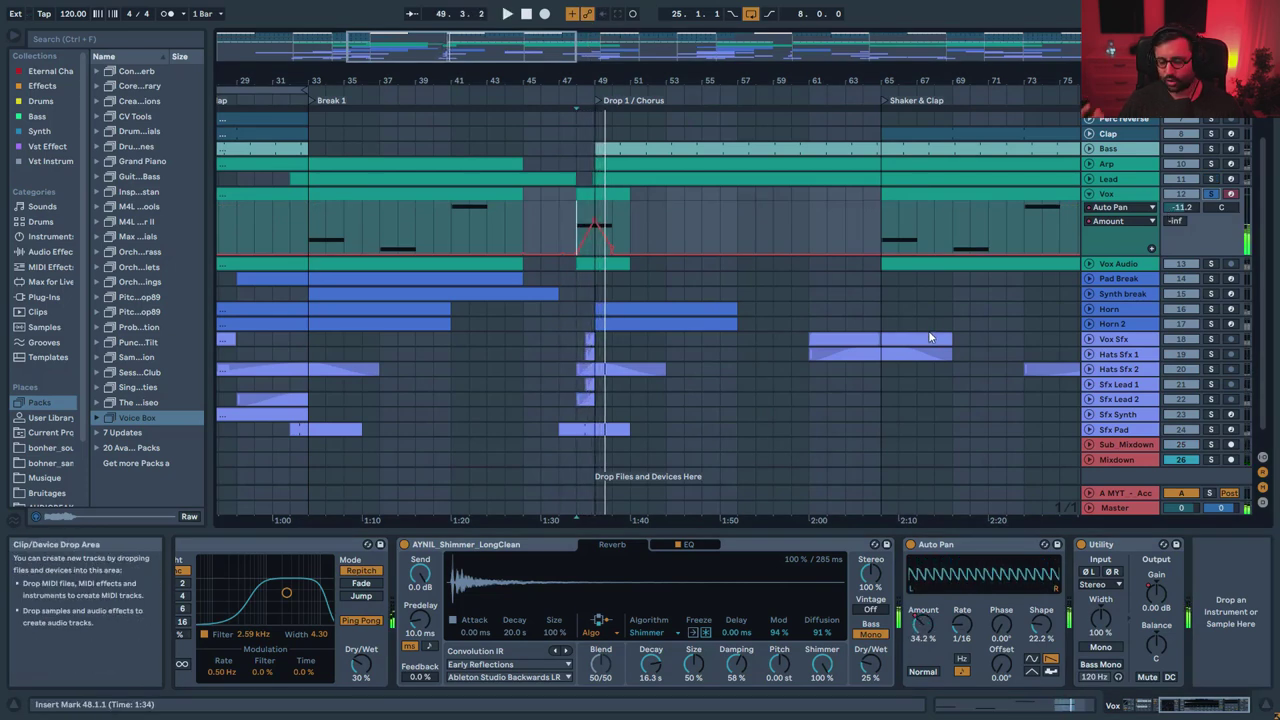
- Show the Vox's Auto Pan automation over Break 2 and display its Utility Gain automation around Drop 2 / Chorus 2
left_click_drag(595, 195, 509, 195)
left_click_drag(559, 50, 755, 34)
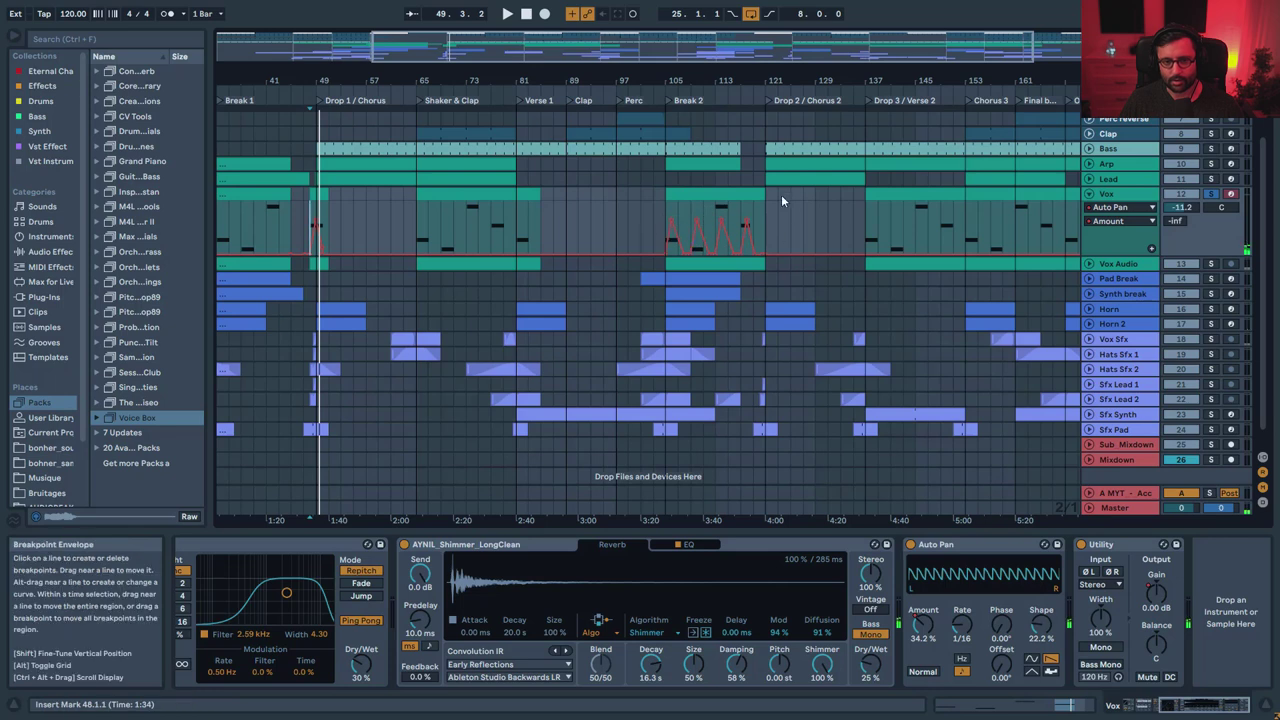
mouse_move(657, 53)
left_mouse_down()
mouse_move(745, 60)
mouse_move(674, 58)
left_mouse_up()
left_click(1158, 594)
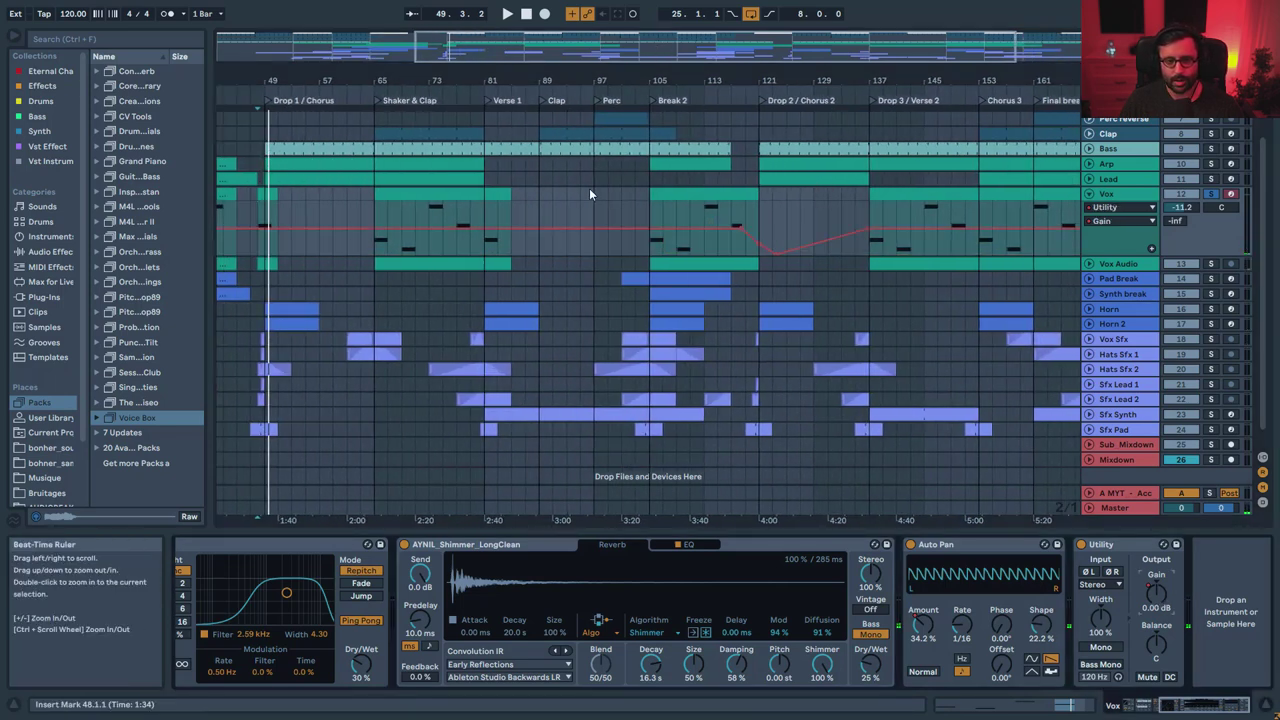
- Solo and unfold the Pad Break track, and place the playback start in its first clip at bar 29
left_click(1210, 224)
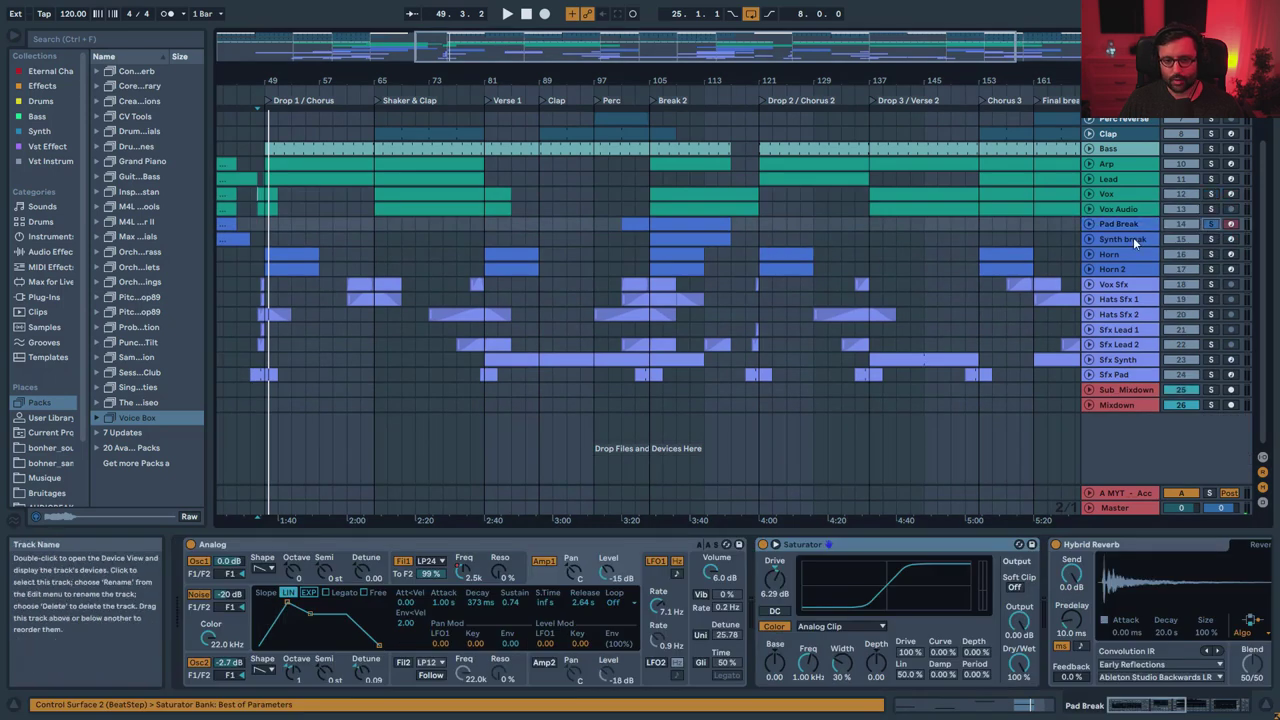
left_click(1089, 224)
left_click(655, 226)
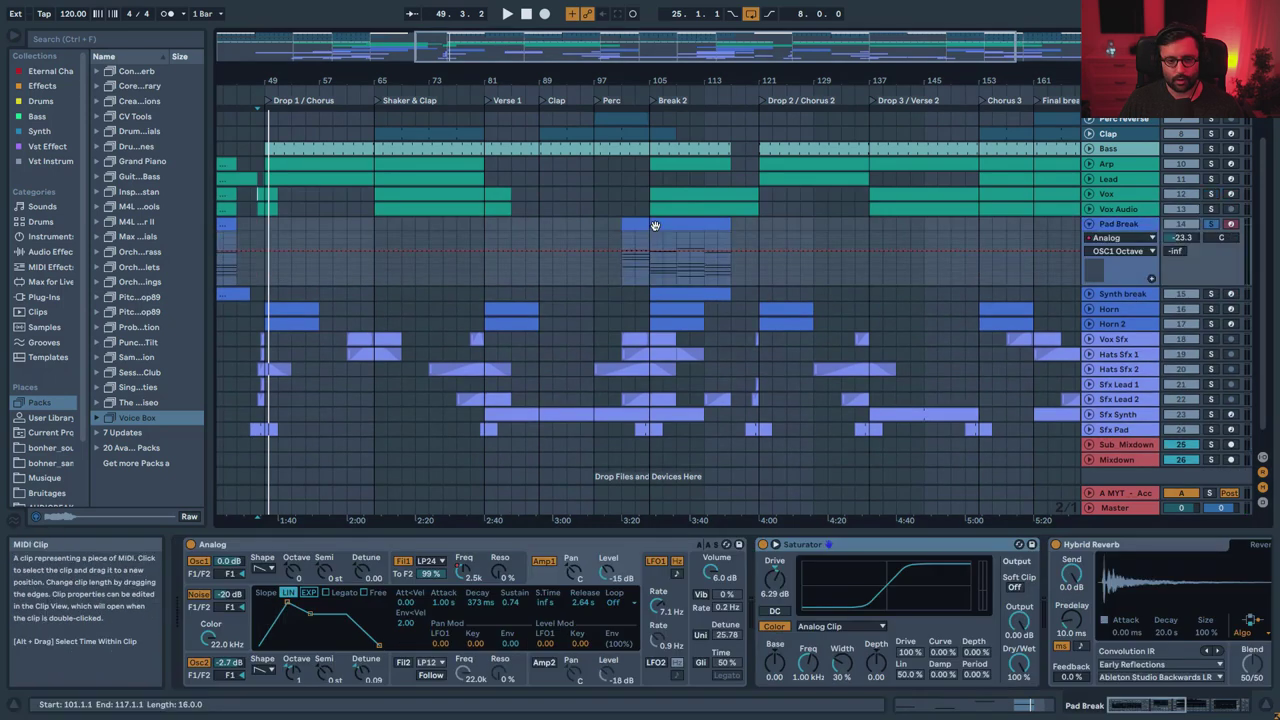
left_click(653, 228)
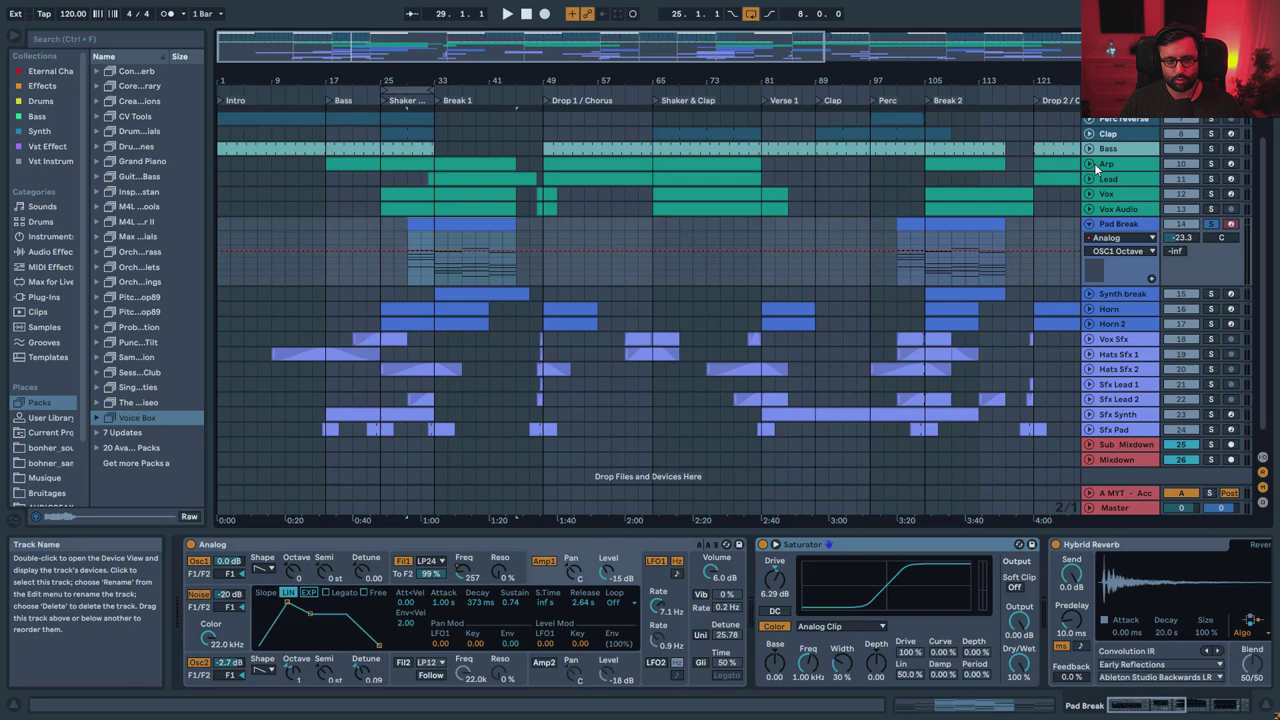
- Select the Arp track, then unfold and refold its lane
left_click(1094, 163)
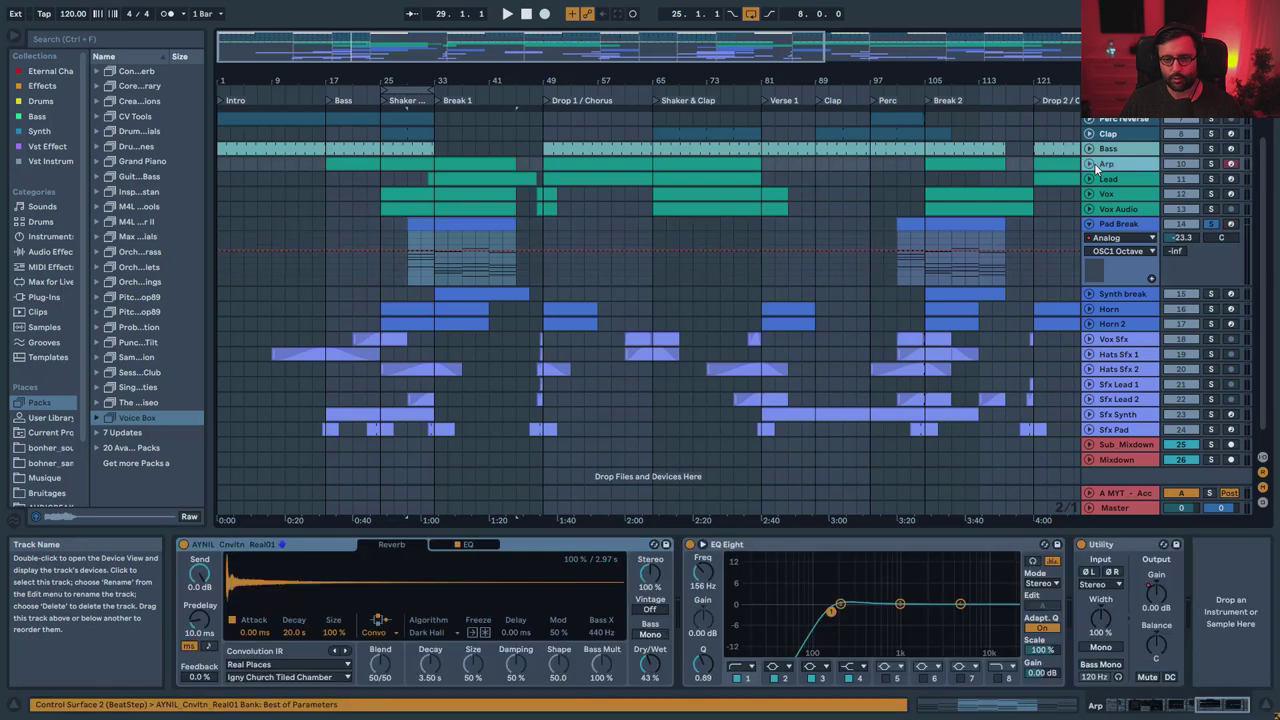
left_click(1090, 164)
left_click(1090, 164)
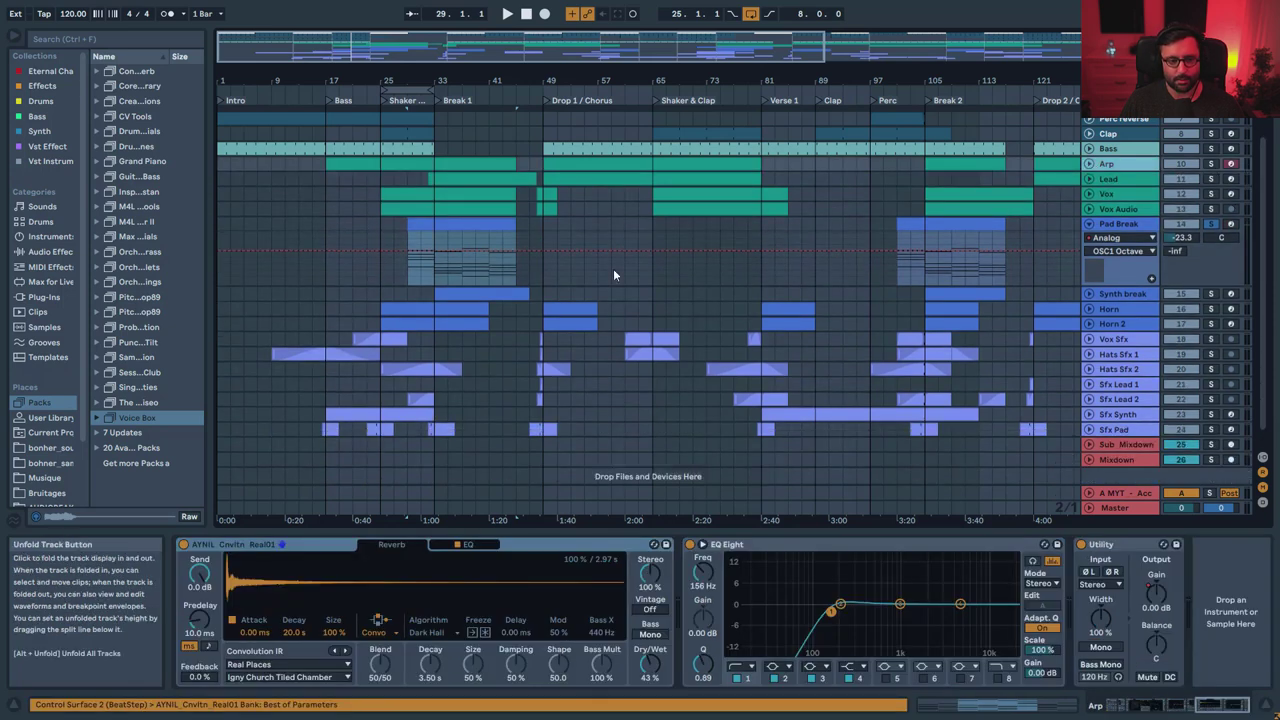
- Play the Pad Break, then restart it from bar 33 to audition Analog's Oscillator 1 and display its settings
key("space")
left_click(435, 236)
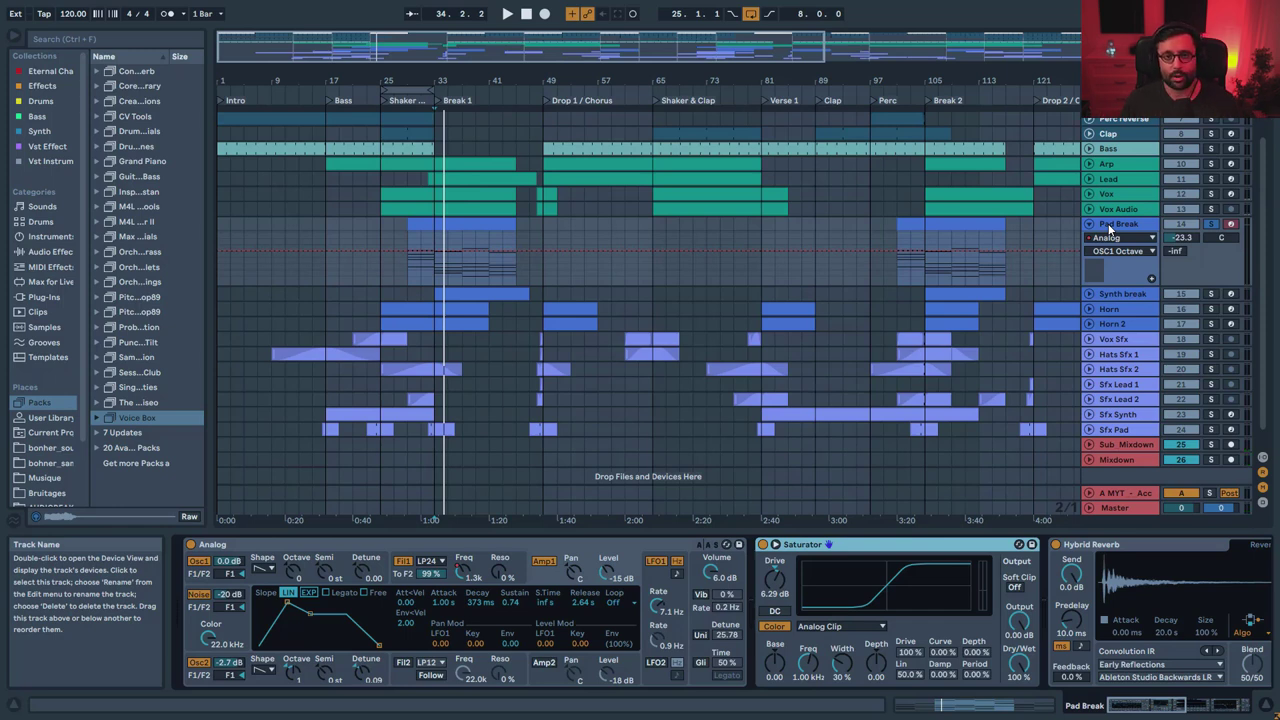
left_click(435, 246)
left_click(265, 585)
key("space")
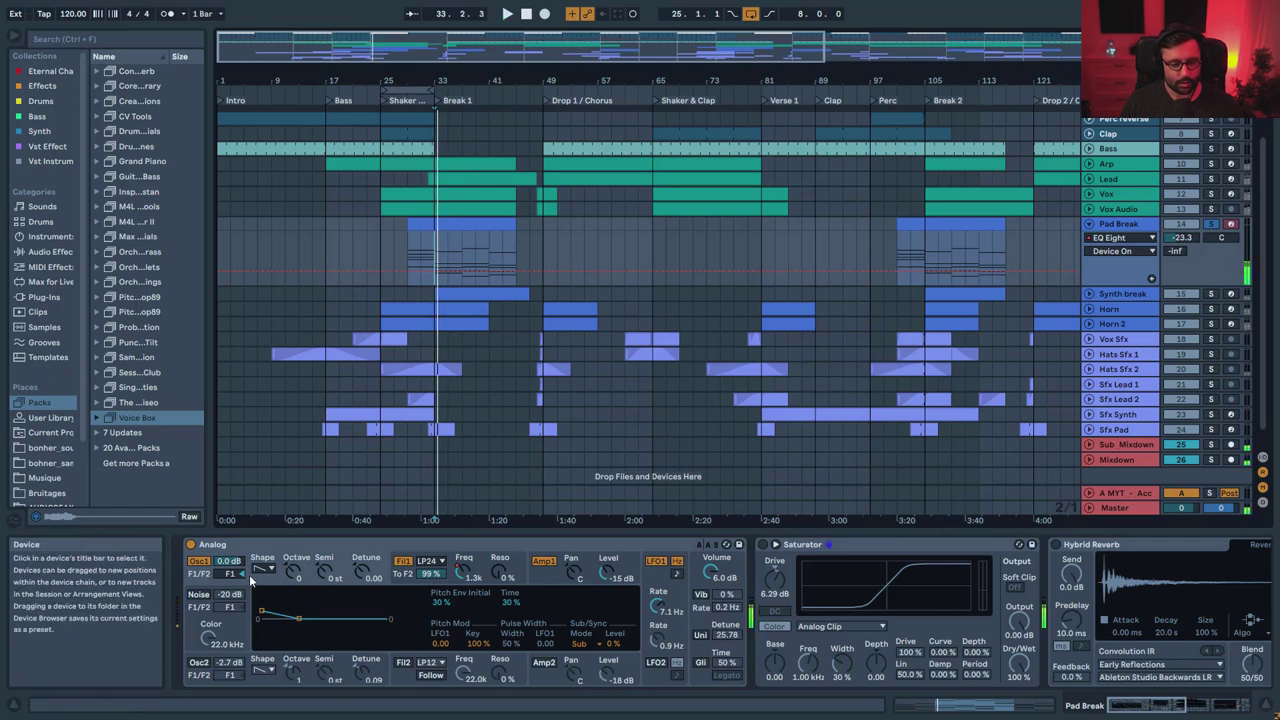
- Switch on Analog's Oscillator 2 and Noise generator one after the other, auditioning the pad from bar 33
left_click(198, 664)
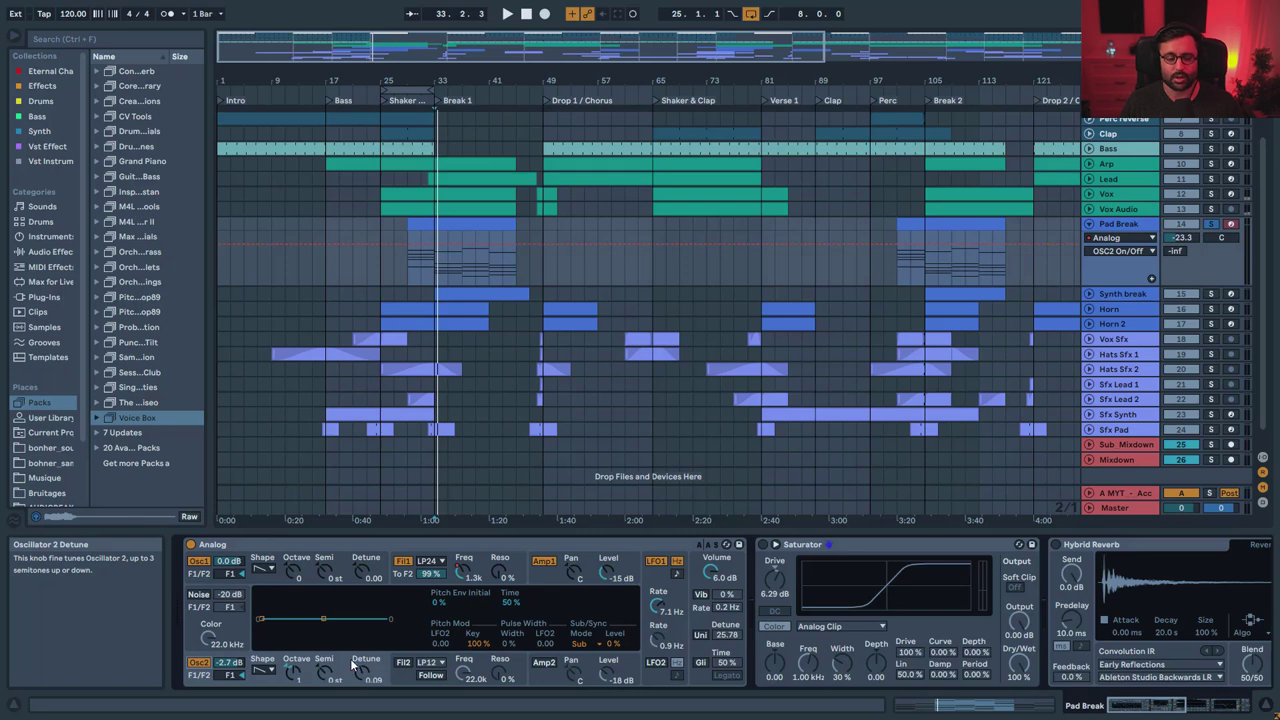
key("space")
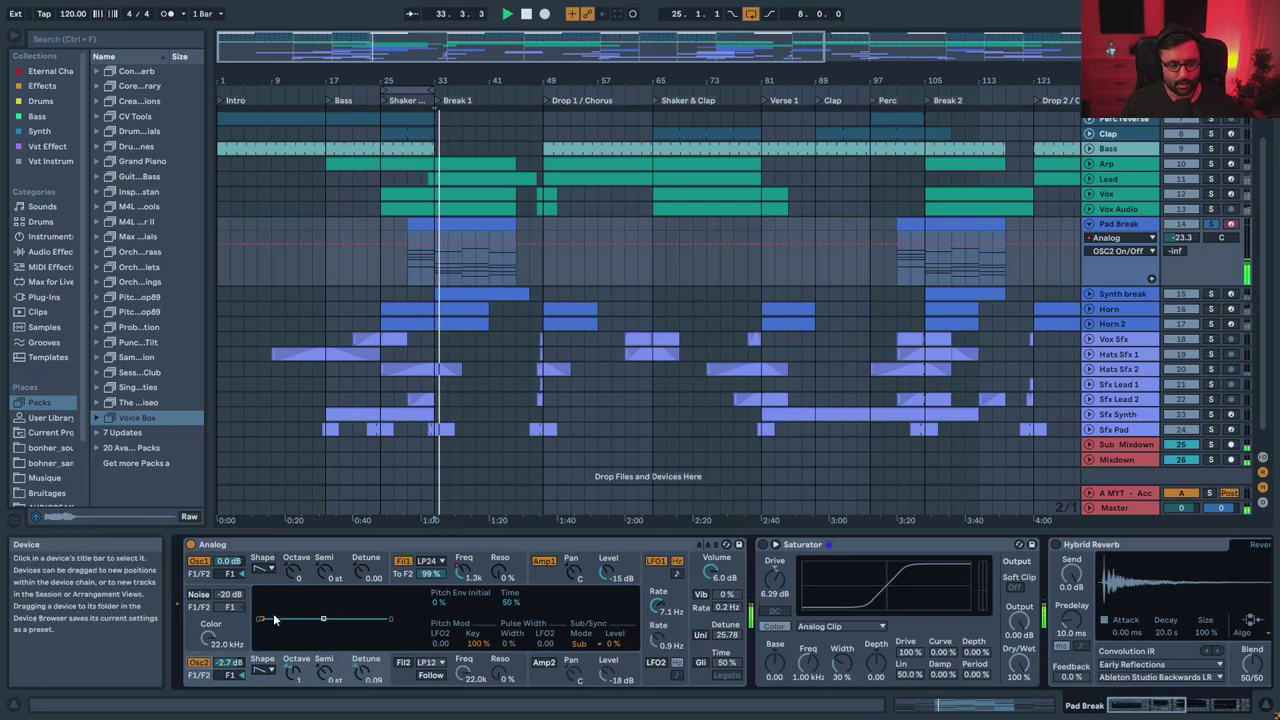
left_click(201, 595)
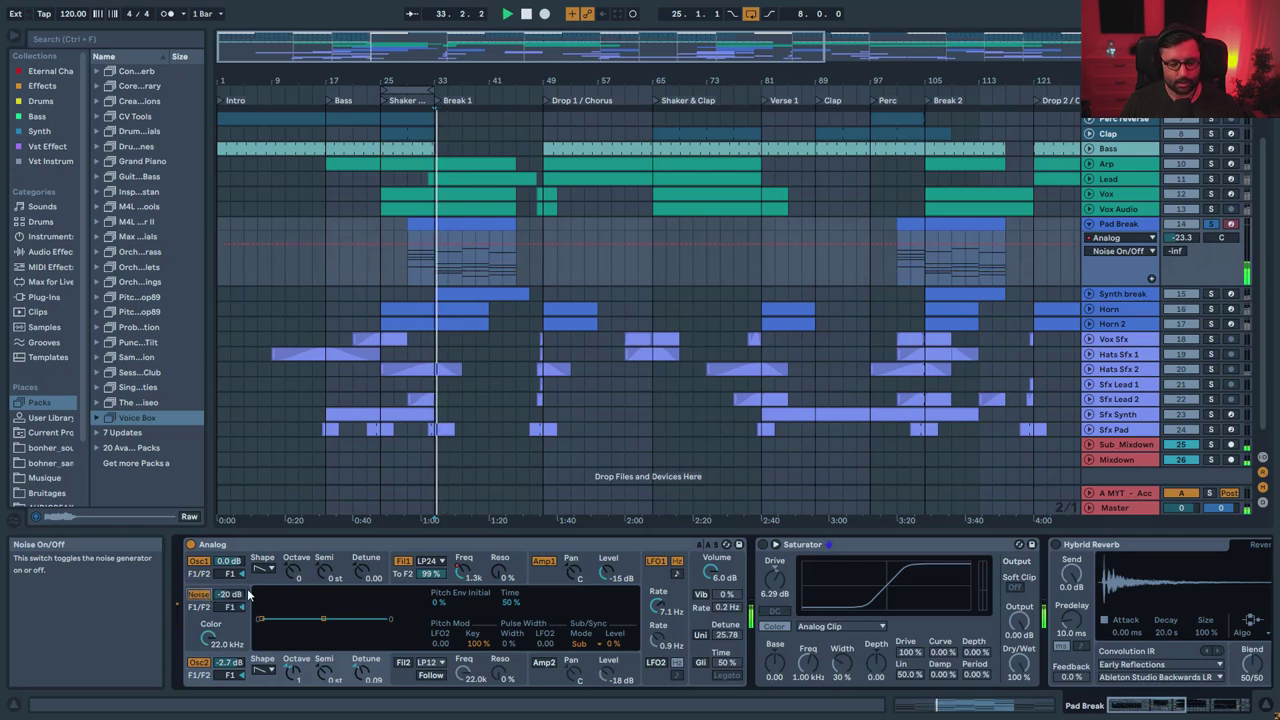
key("space")
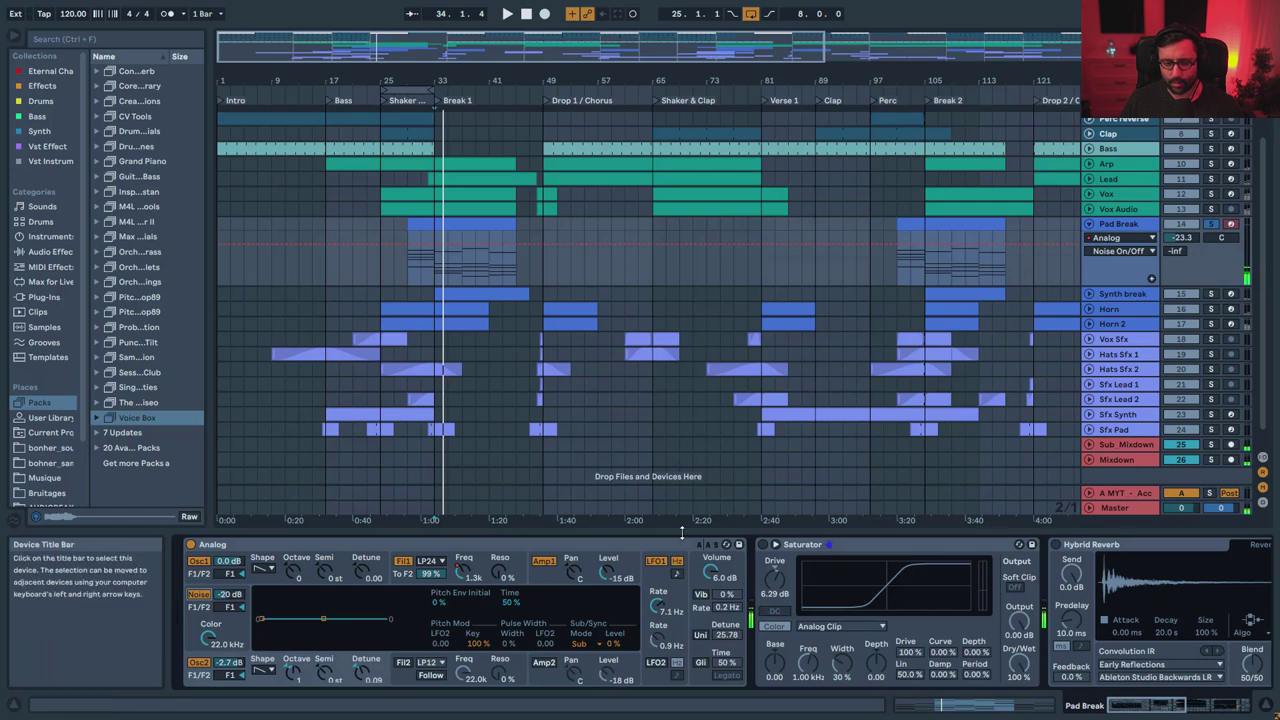
- Activate the Pad Break's Saturator and Hybrid Reverb, playing the pad in between
left_click(764, 546)
key("space")
left_click(1057, 545)
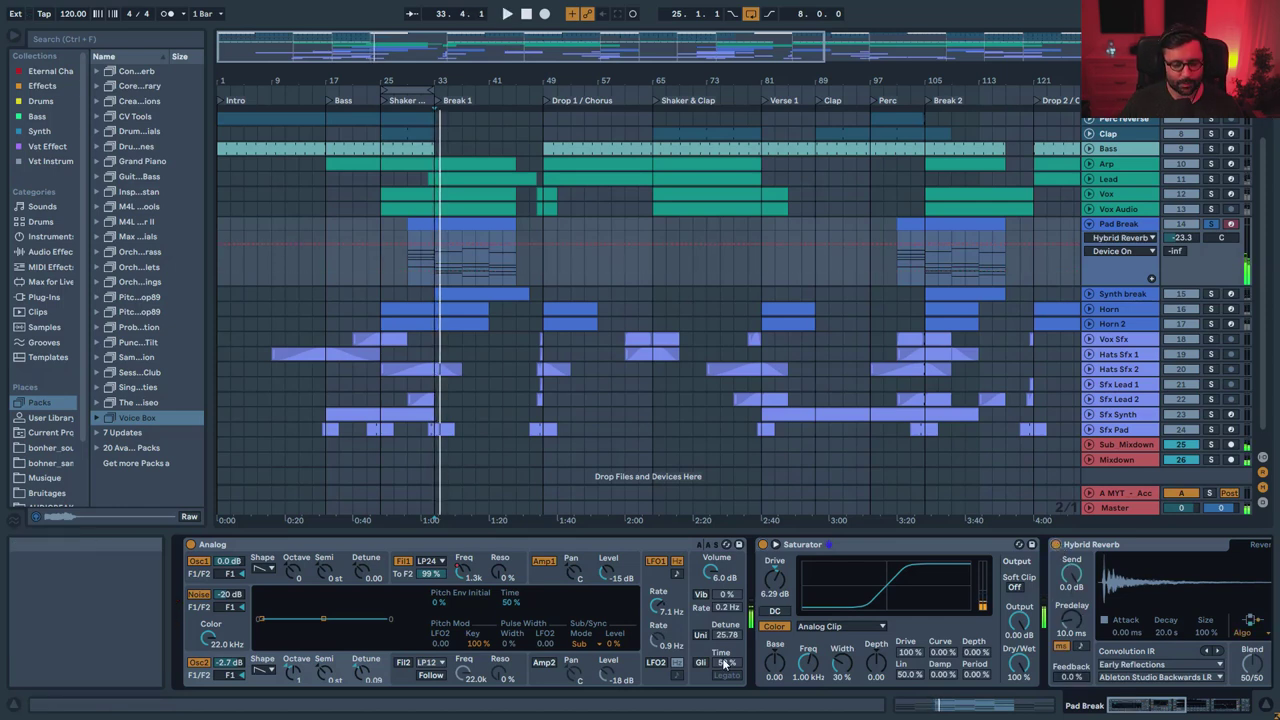
- Examine Analog's Filter 1, Amp 1 and LFO 1 settings while auditioning the Pad Break from bar 33
left_click(398, 578)
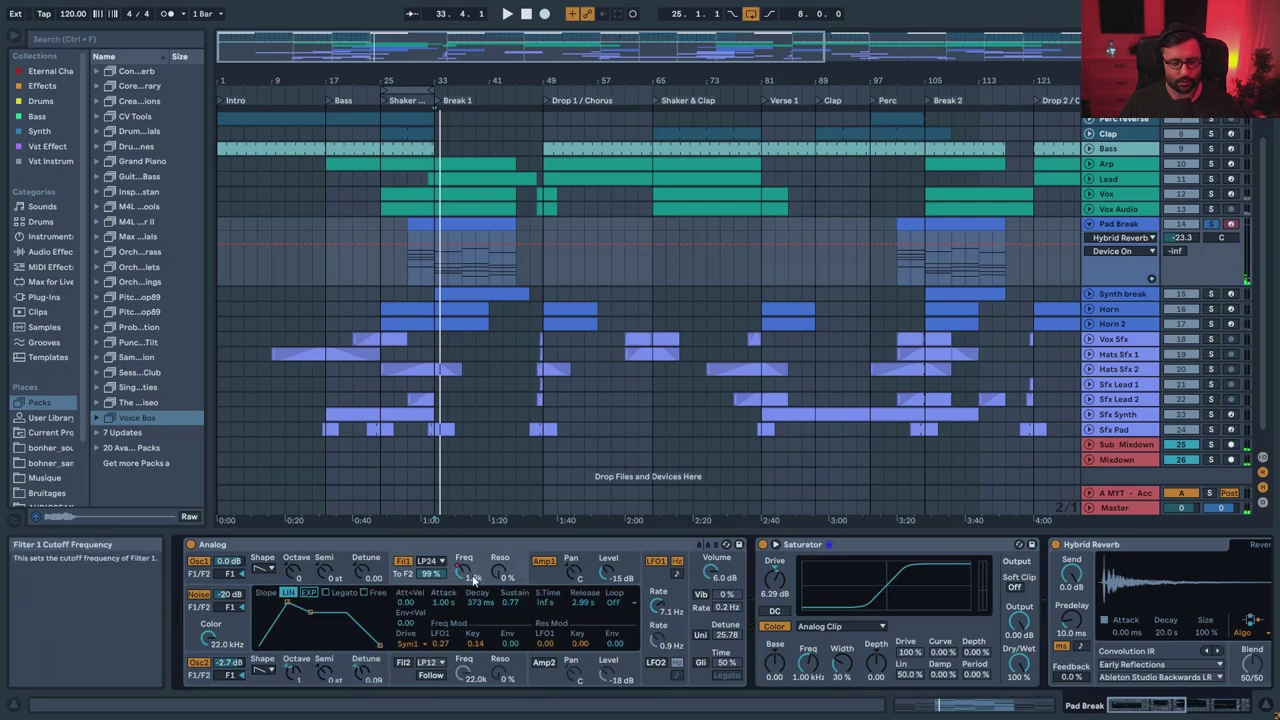
key("space")
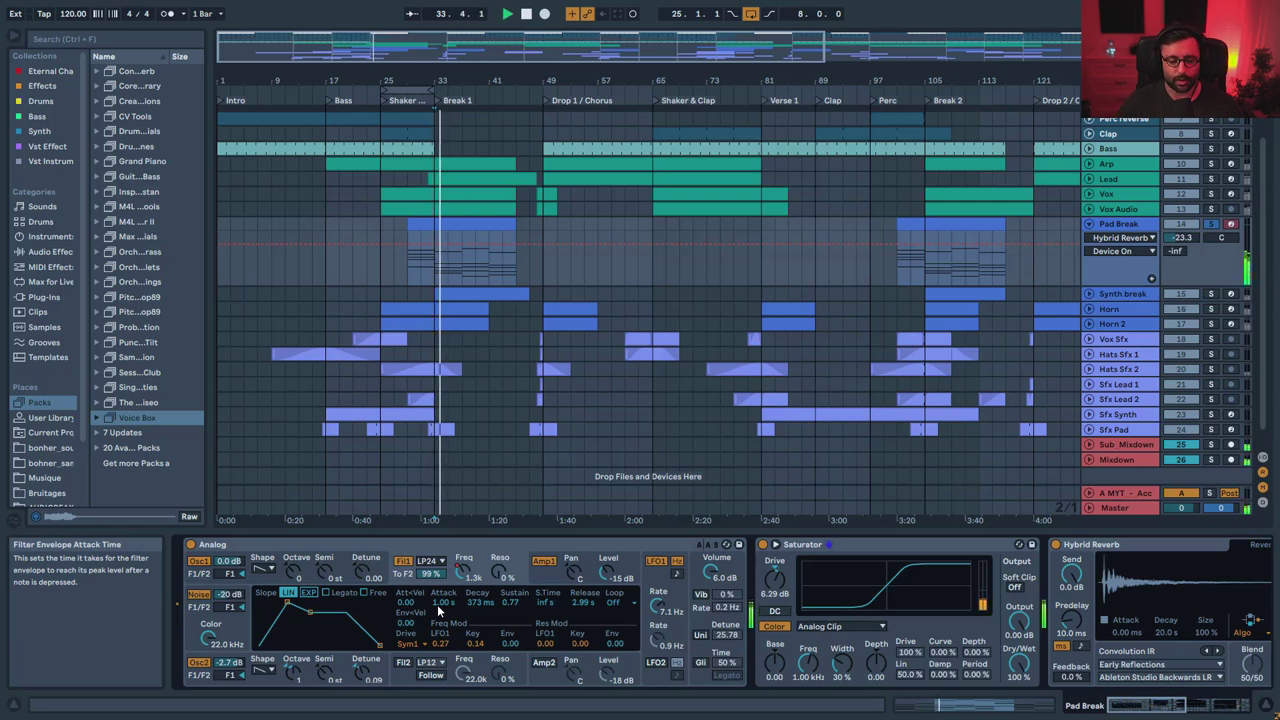
left_click(554, 580)
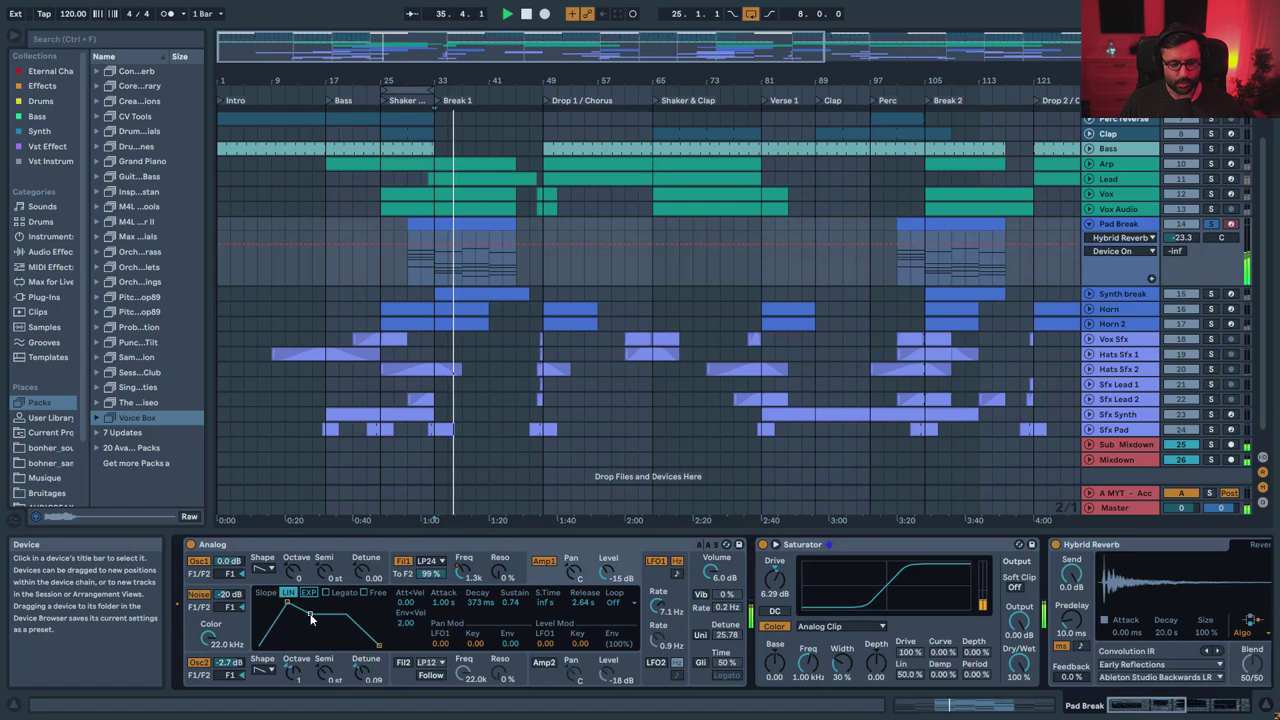
left_click(661, 586)
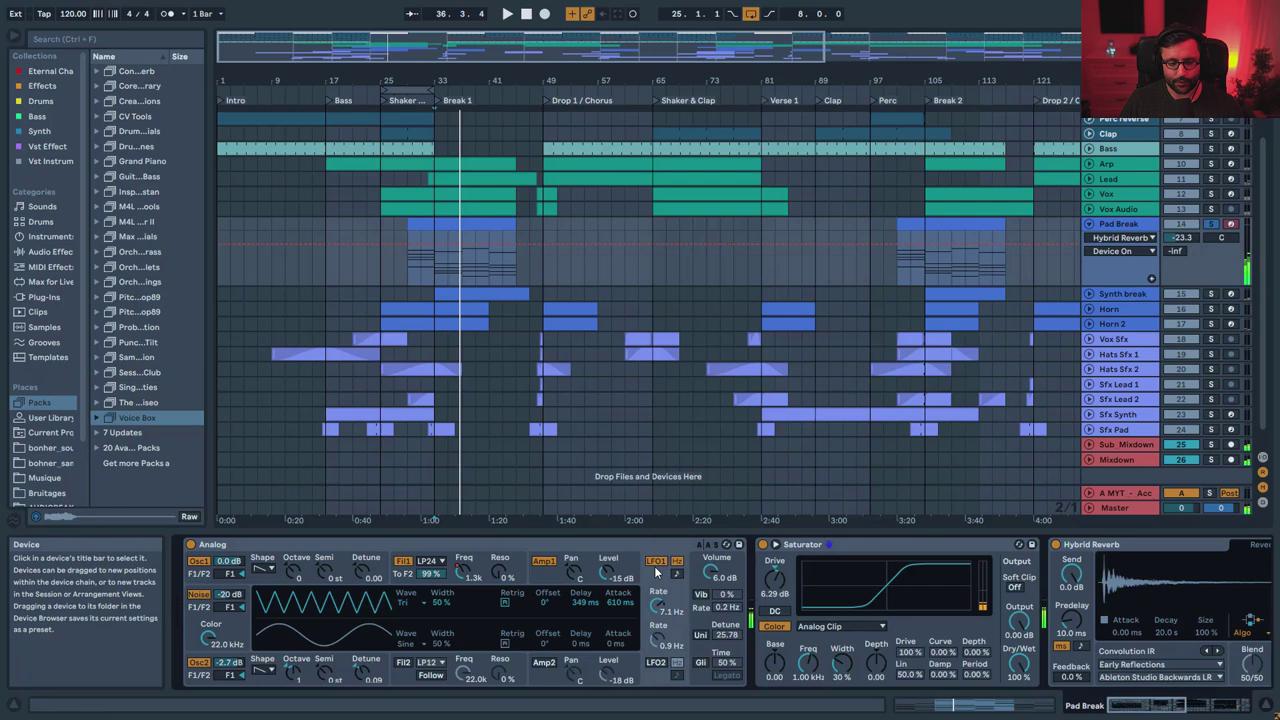
key("space")
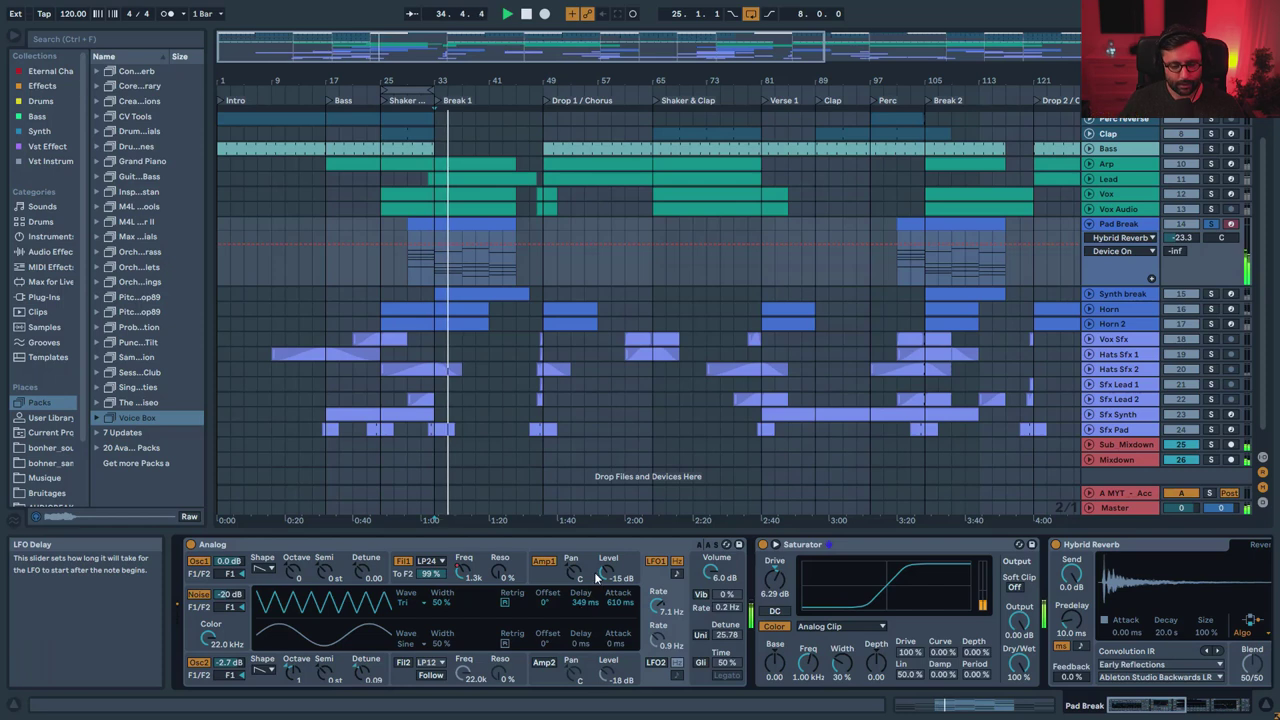
left_click(406, 583)
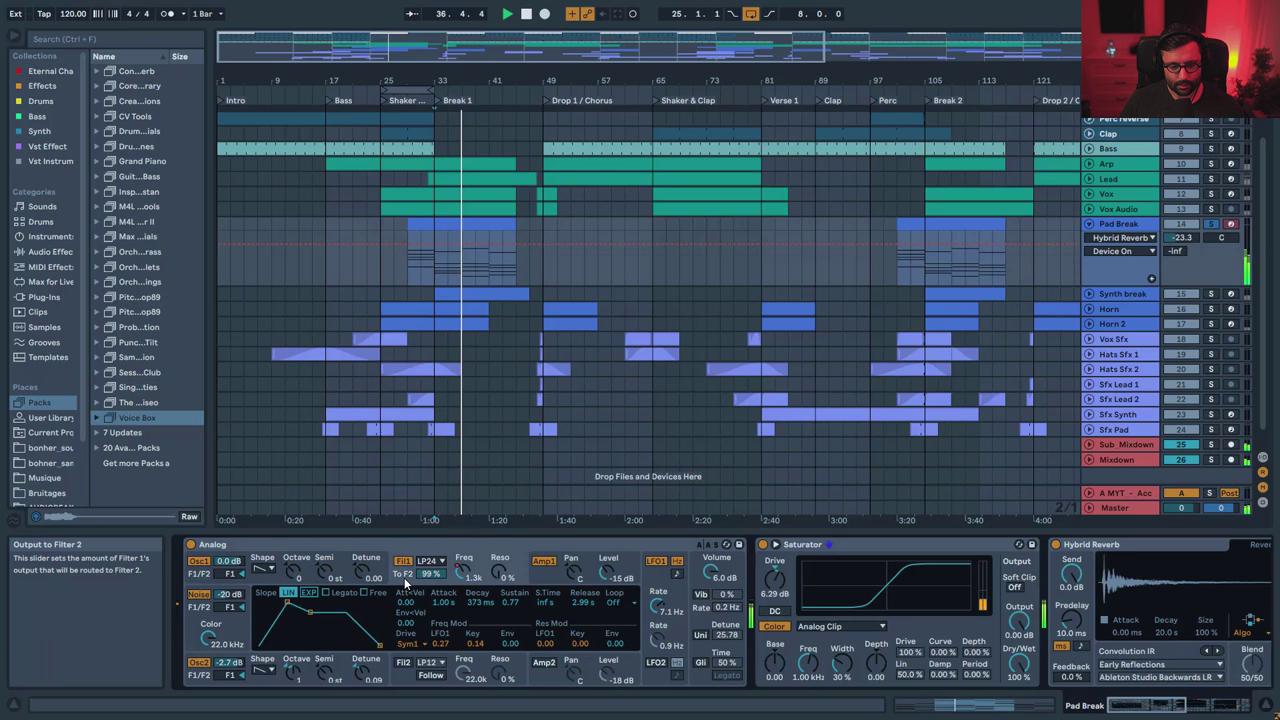
left_click(658, 590)
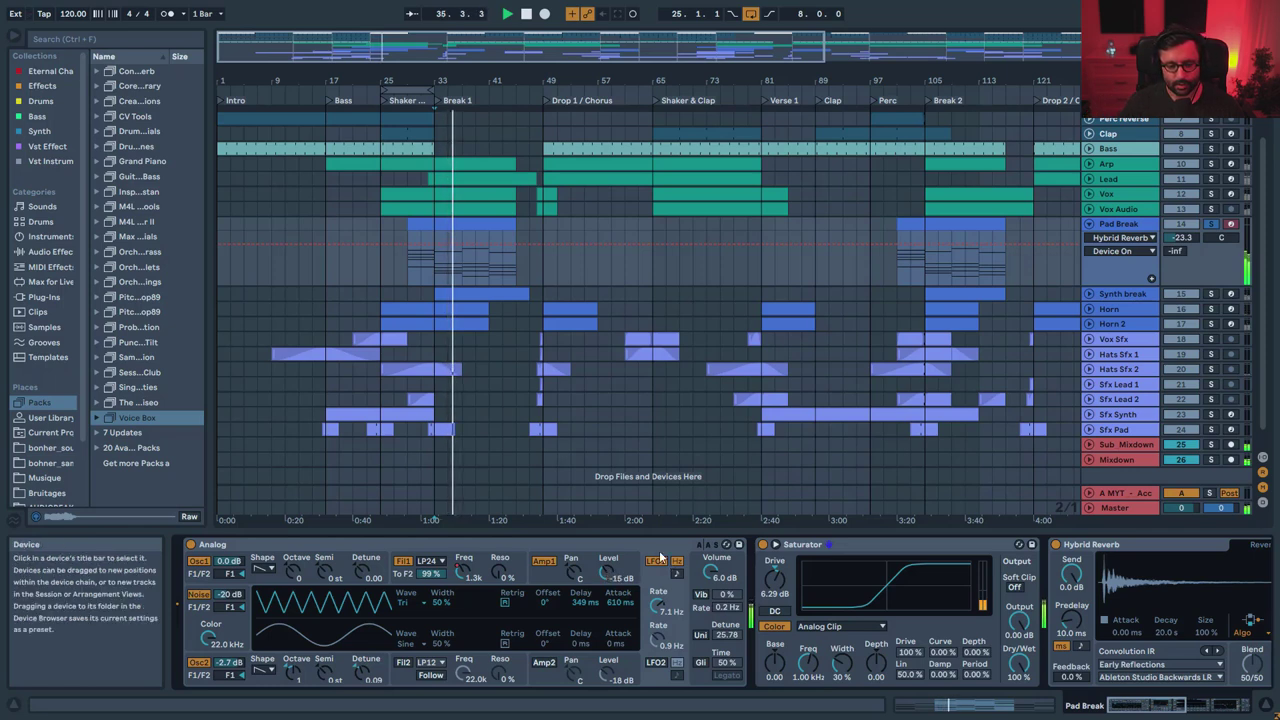
- Bring the Pad Break's Hybrid Reverb into view and compare the pad with the reverb off and on
left_click_drag(1143, 706, 1192, 704)
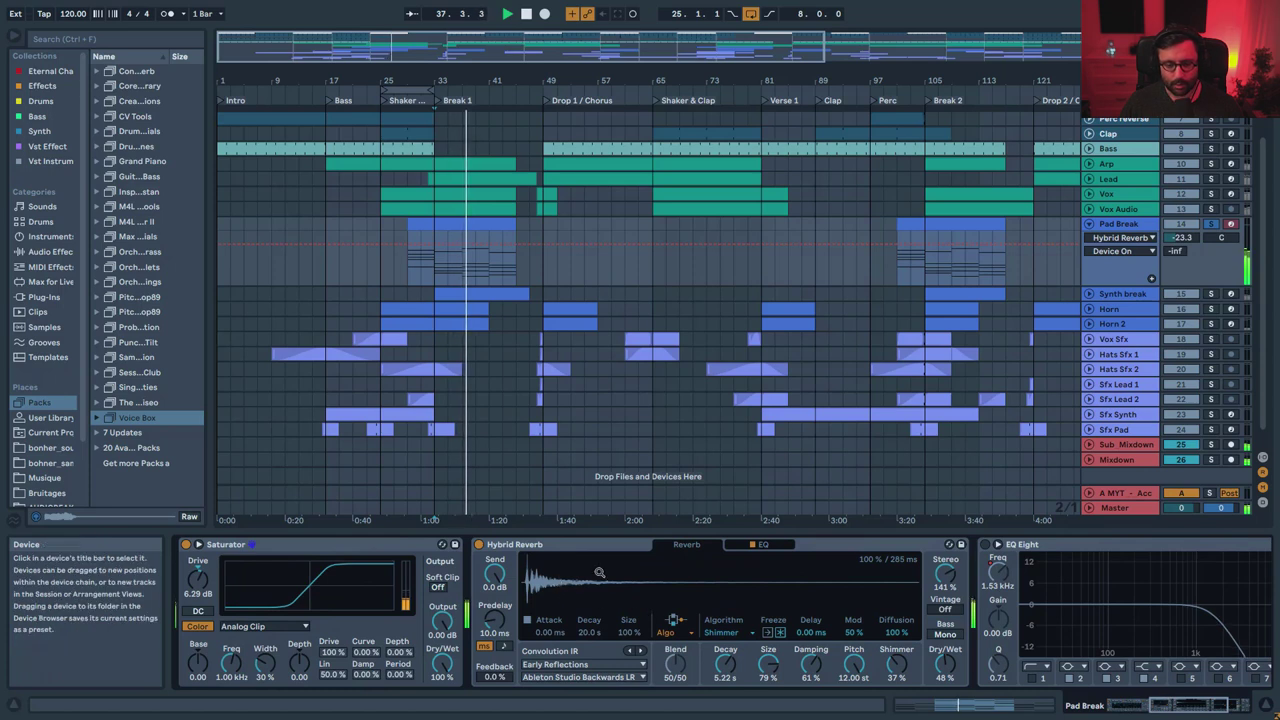
left_click(480, 545)
left_click(480, 545)
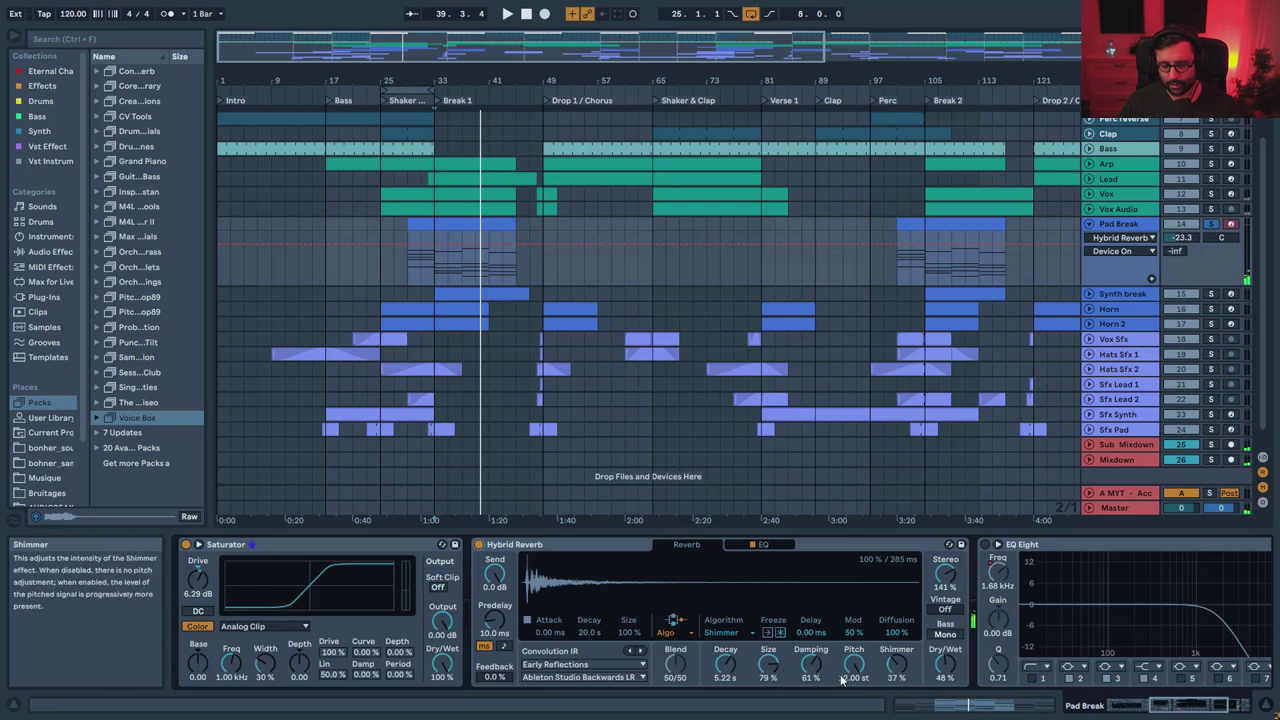
- Show the Hybrid Reverb's EQ curve during playback, then compare its stereo width at 100 % and back at 141 %
left_click(784, 548)
key("space")
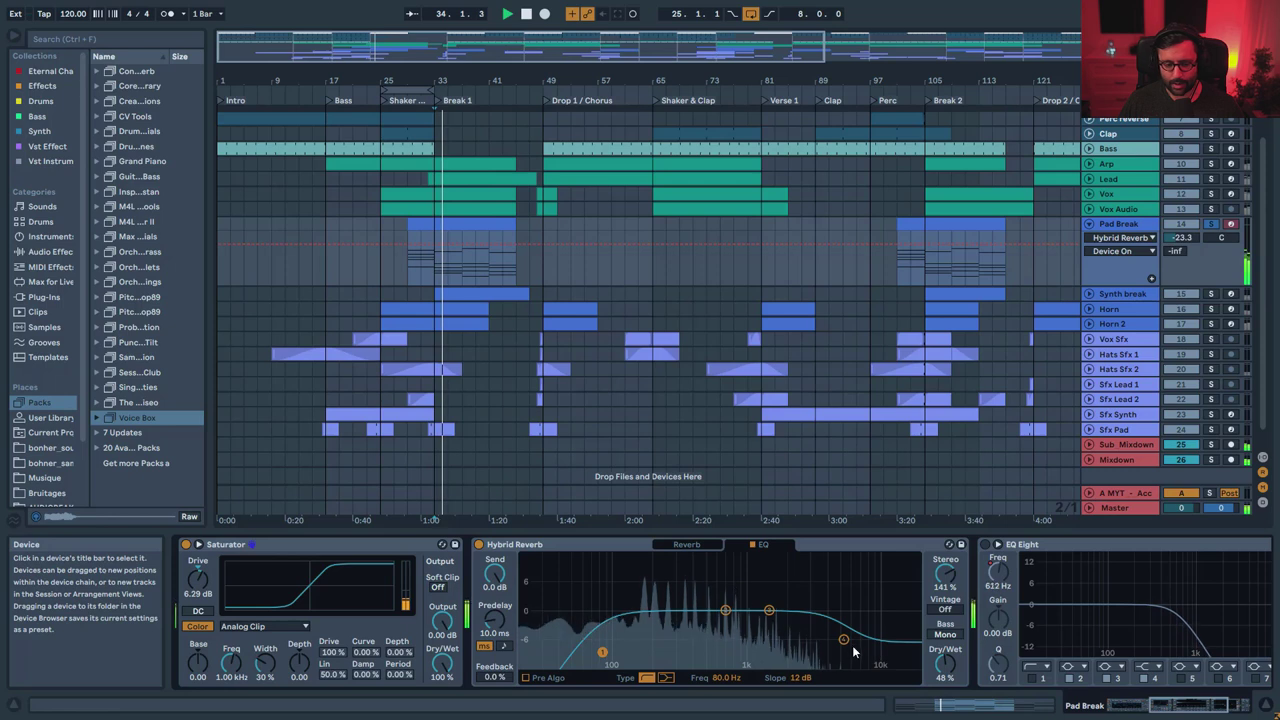
left_click(682, 544)
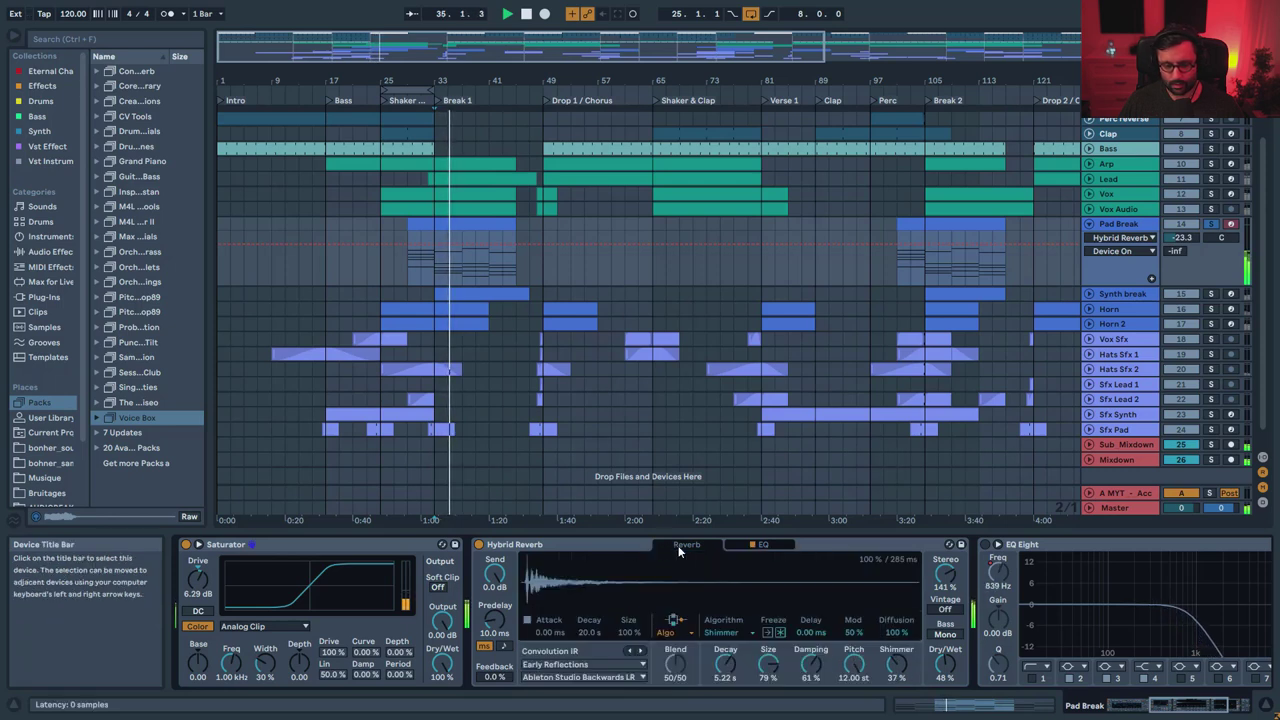
left_click(942, 578)
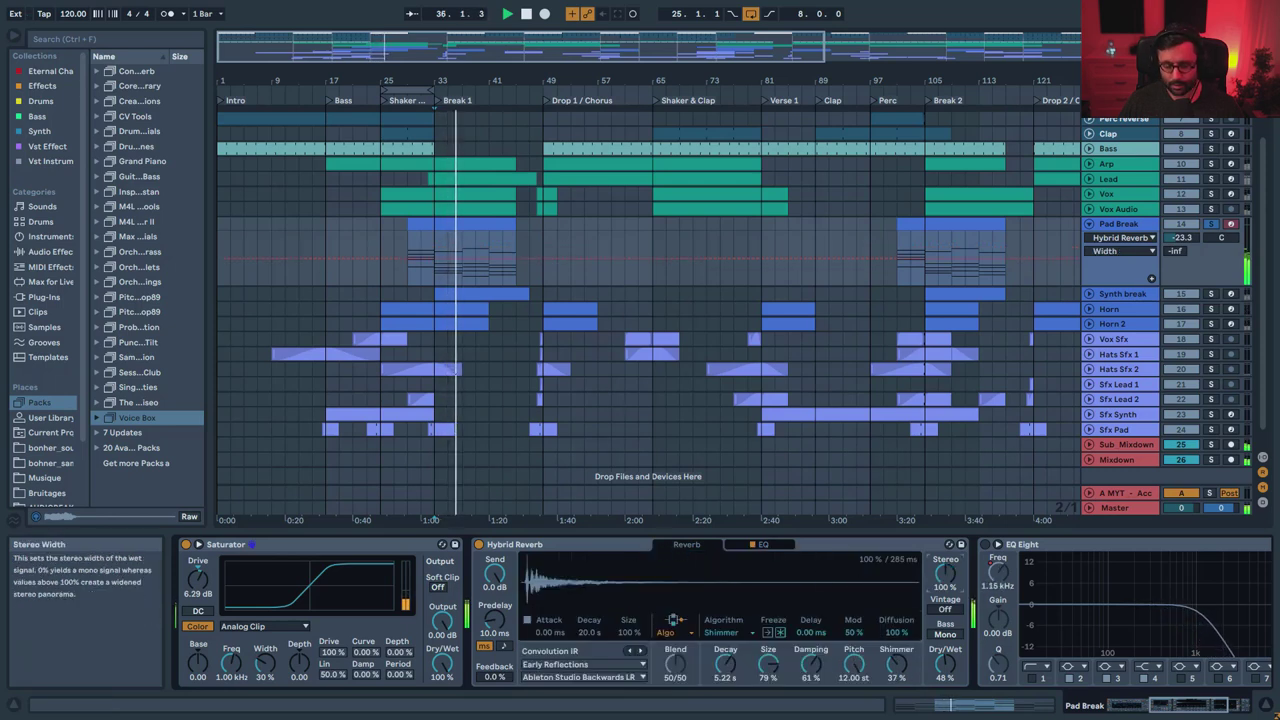
left_click_drag(944, 574, 944, 560)
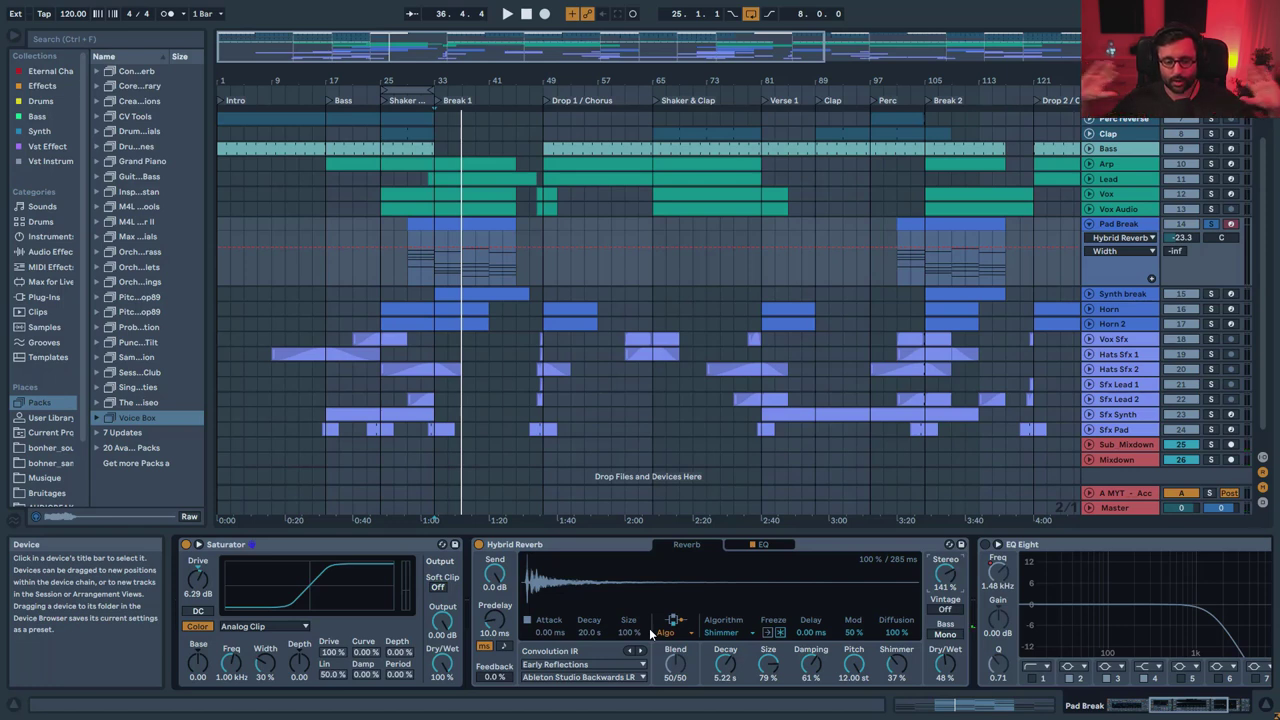
- Activate the Pad Break's EQ Eight and play the pad with its full effects chain
left_click(985, 545)
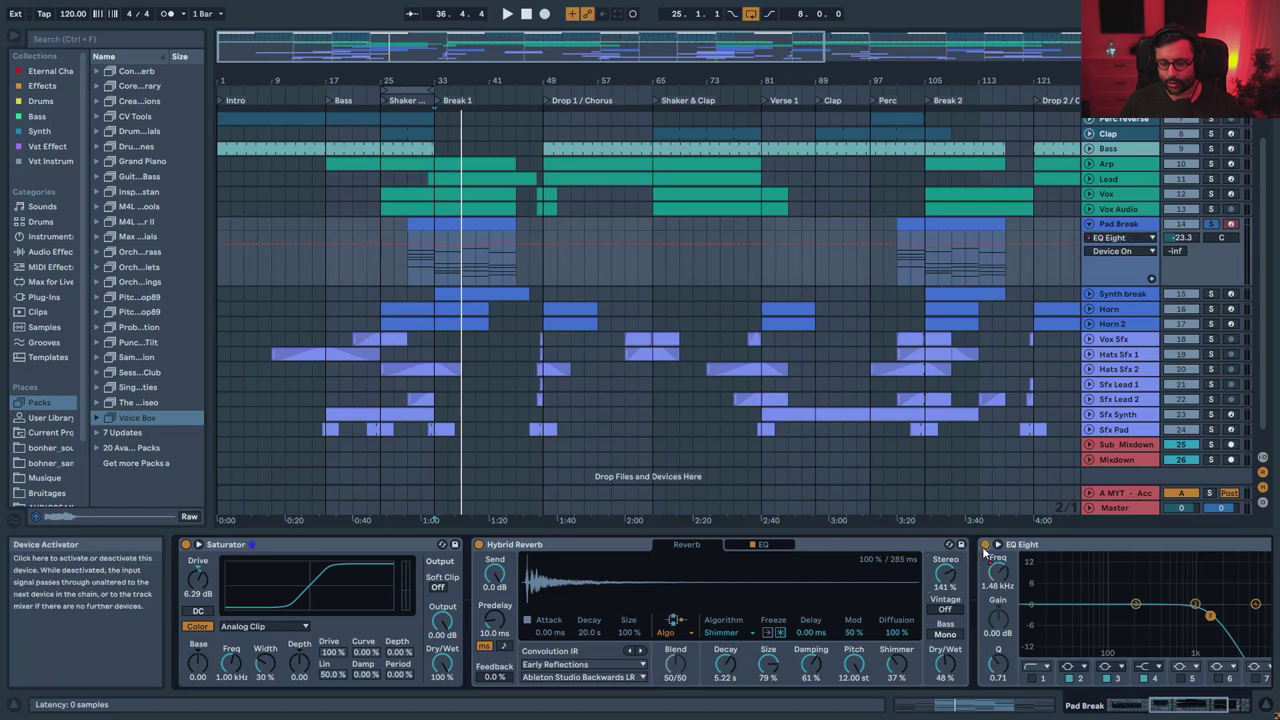
left_click_drag(1165, 709, 1180, 710)
key("space")
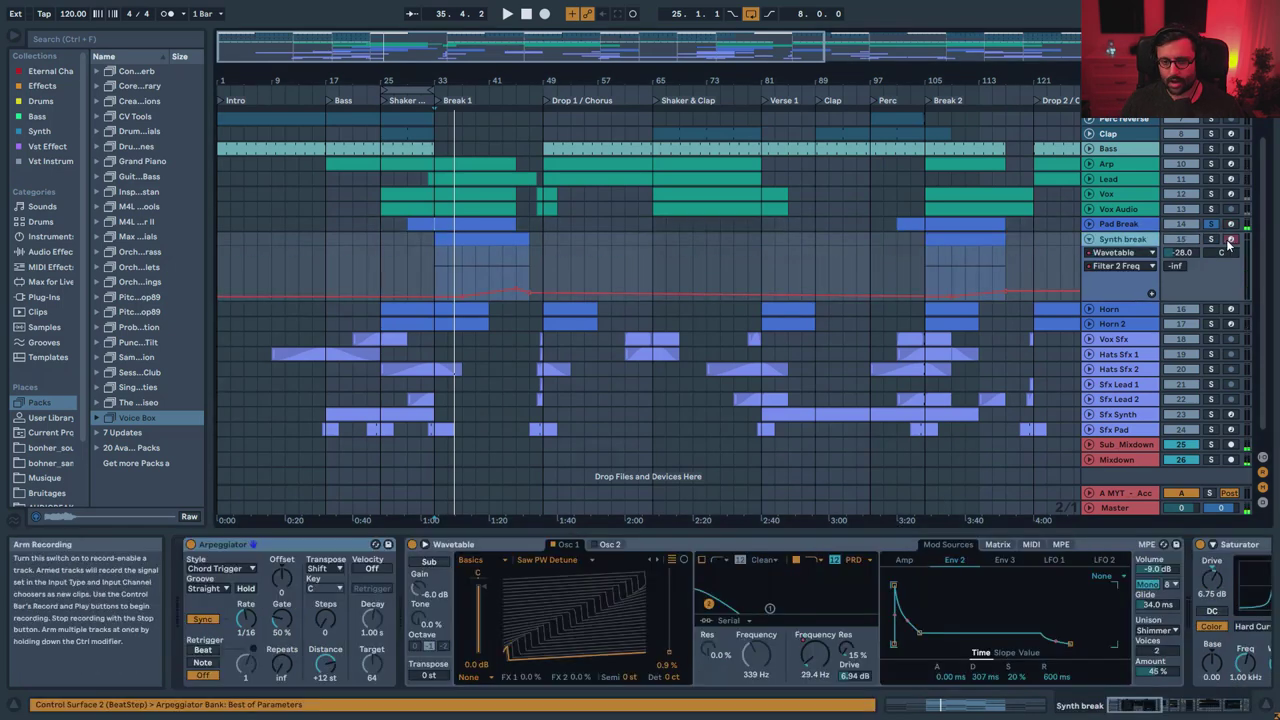
- Solo the Synth break track, select its first clip at bar 33 and play it
left_click(1211, 239)
left_click(480, 237)
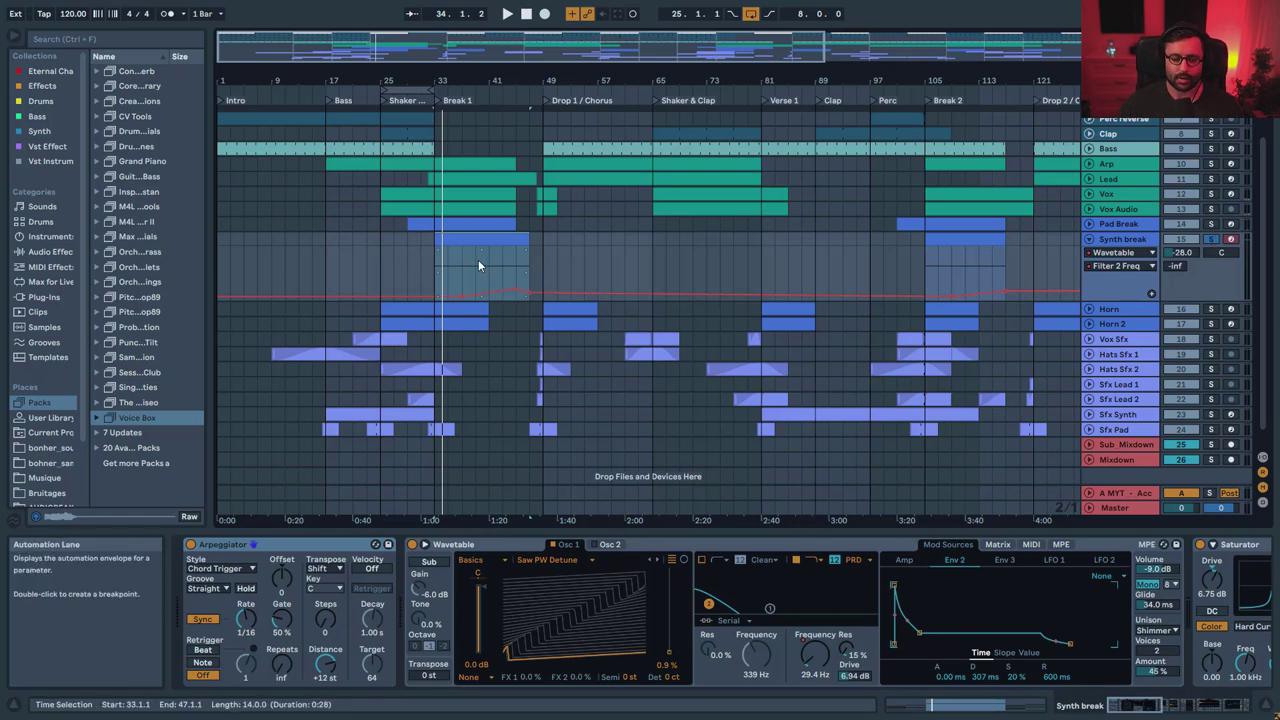
key("space")
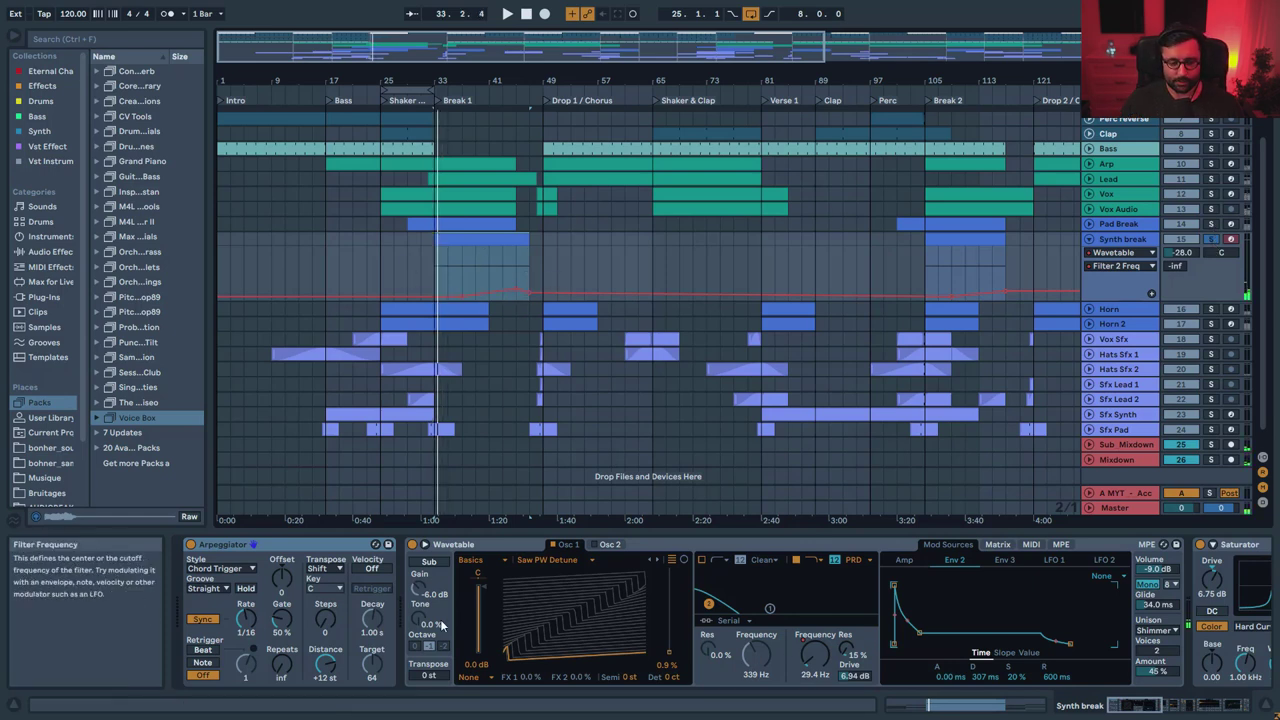
- Select the Arpeggiator on the Synth break track and audition the part from bar 33
left_click(228, 546)
key("space")
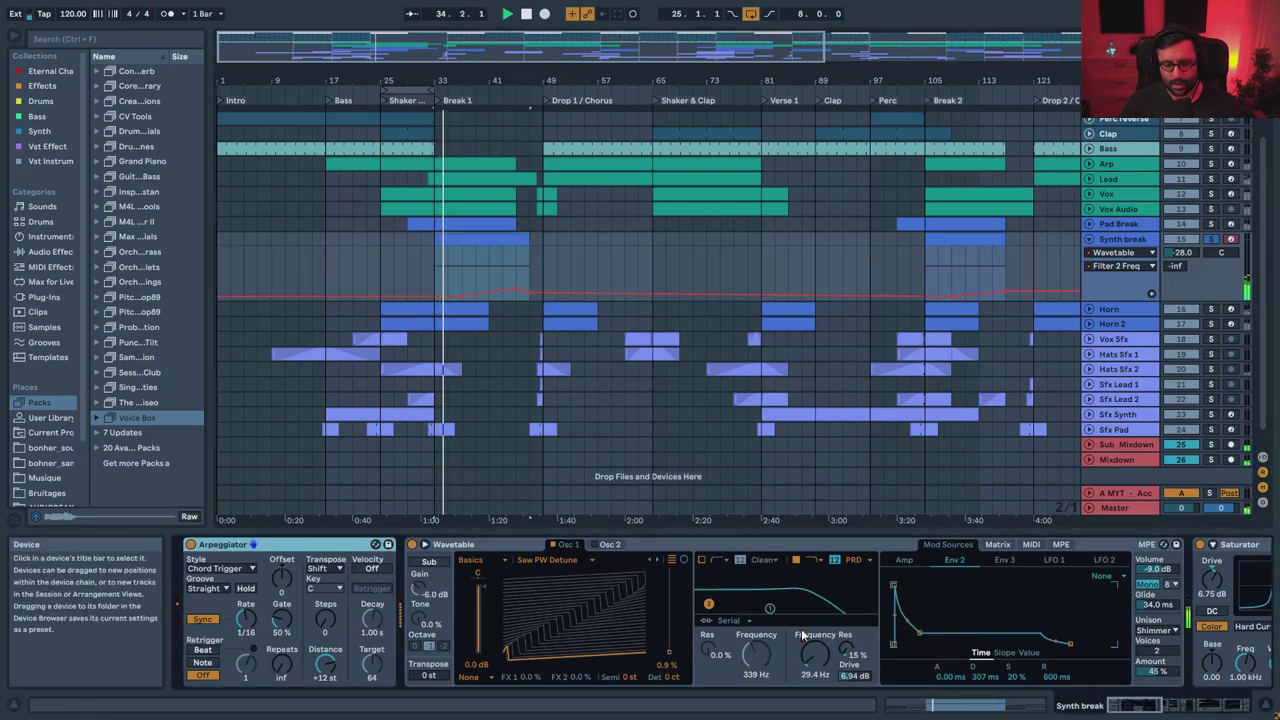
key("space")
- Examine Wavetable's Filter 2 Frequency modulation in the matrix and the Env 2 envelope shape while playing the Synth break
left_click(817, 657)
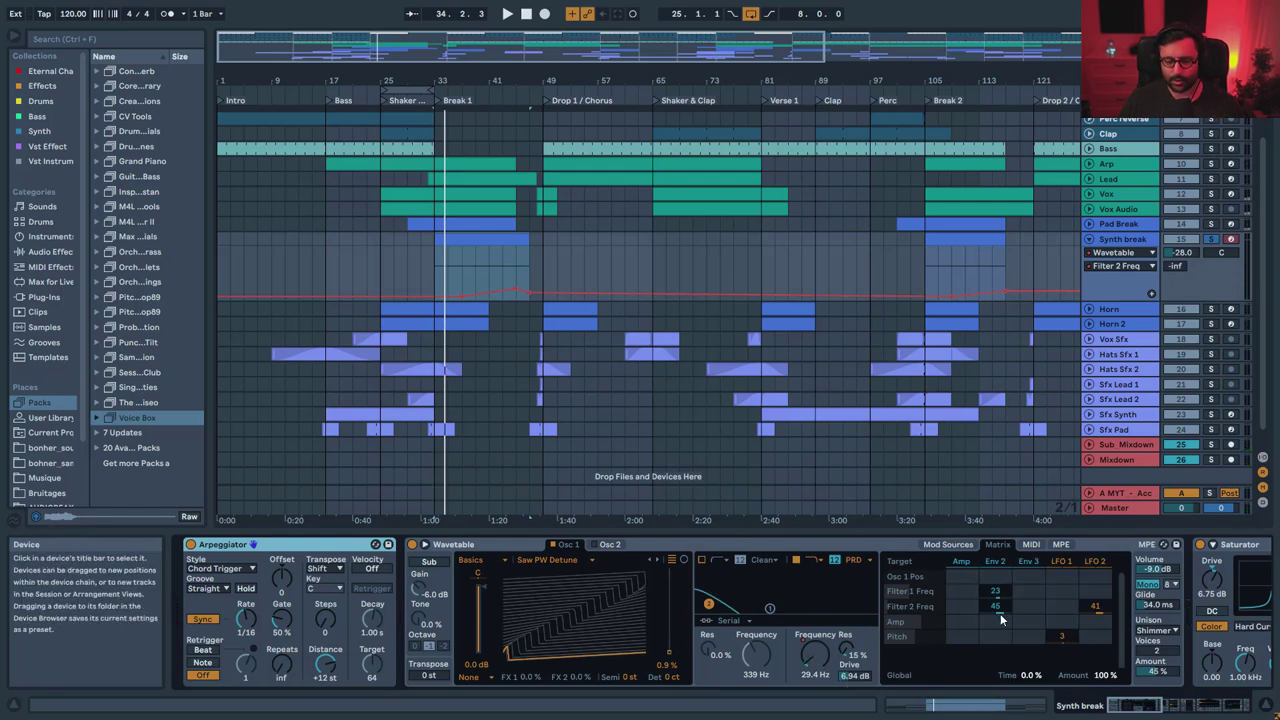
left_click(1000, 572)
key("space")
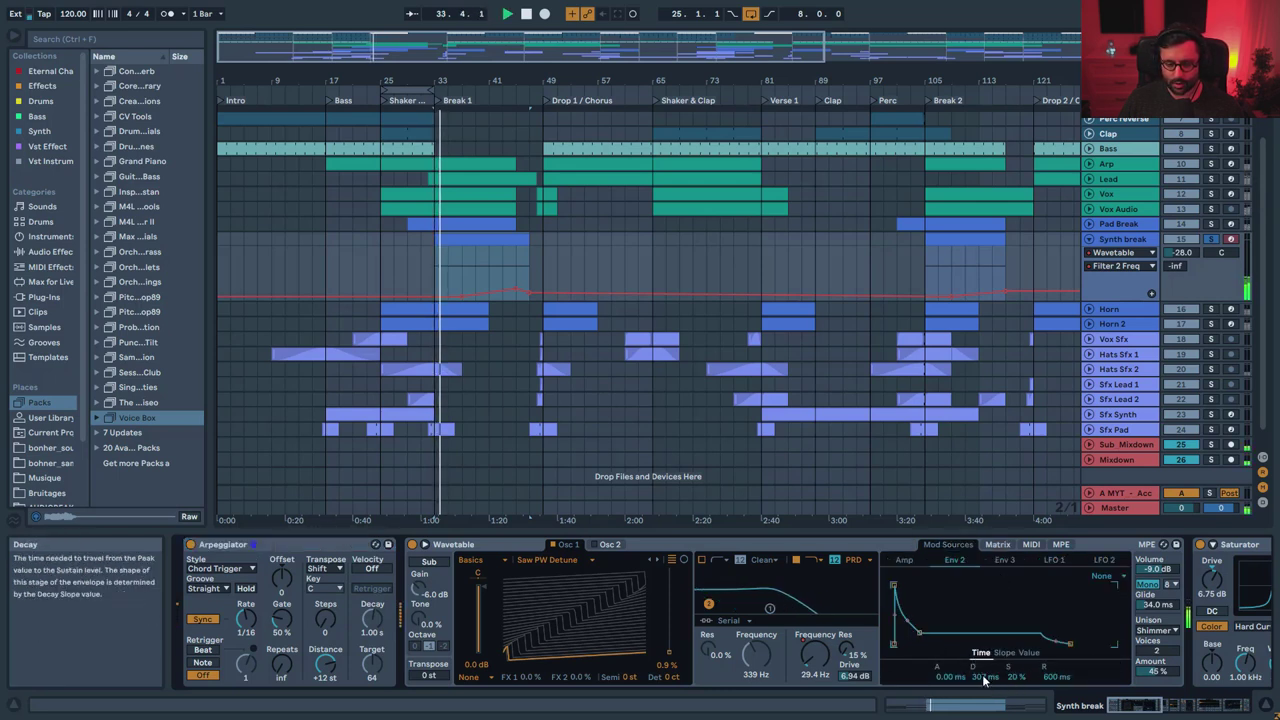
left_click(997, 544)
key("space")
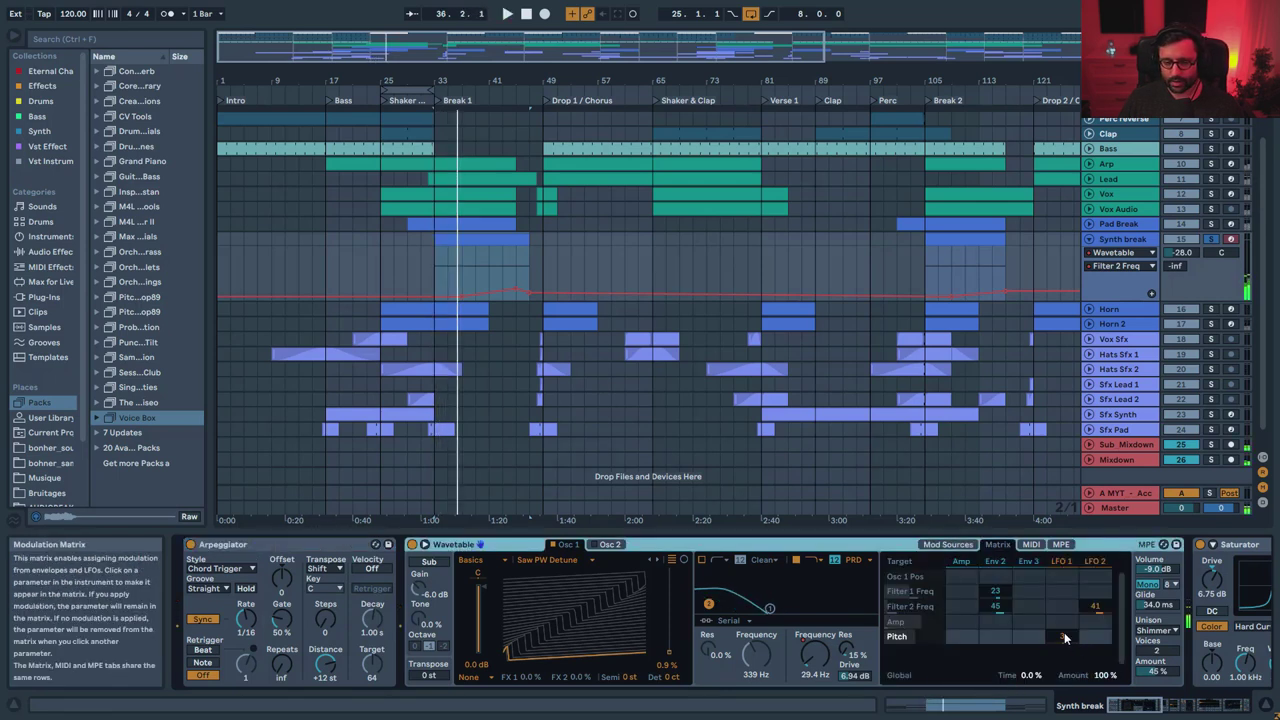
- Inspect LFO 1, which modulates Wavetable's pitch, then return to the modulation matrix and audition the sound
left_click(1061, 561)
left_click(1006, 546)
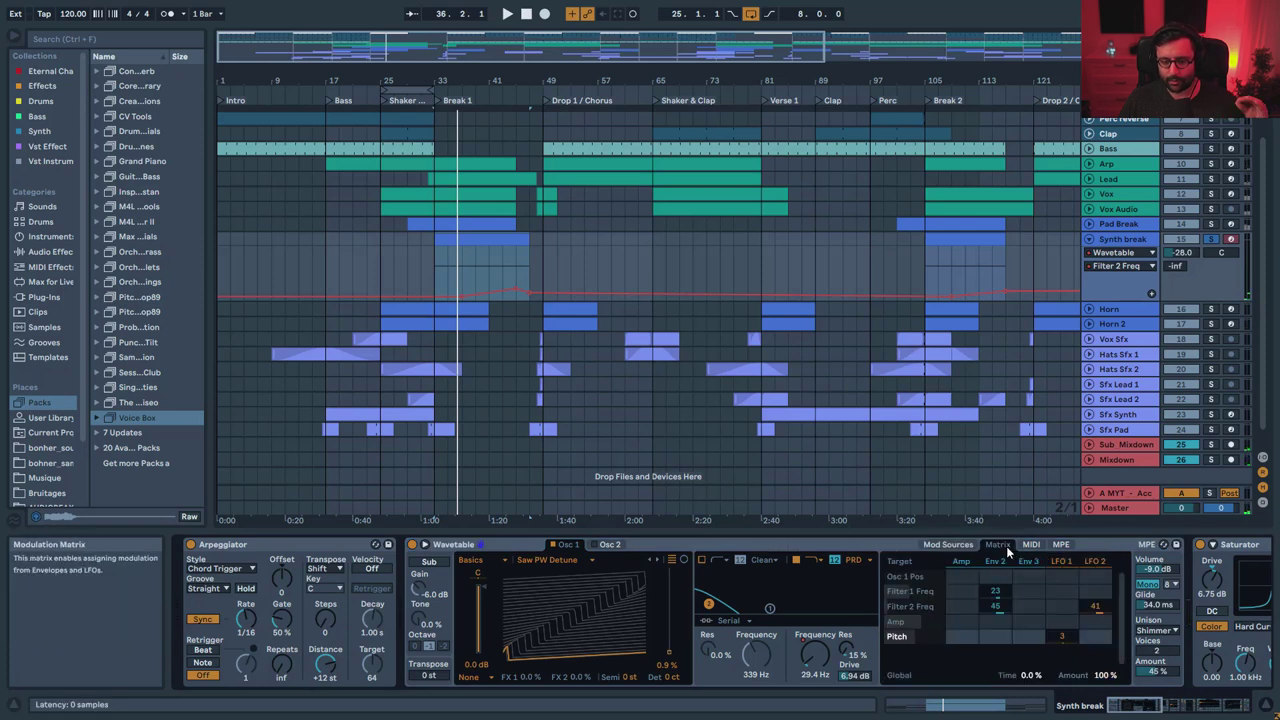
key("space")
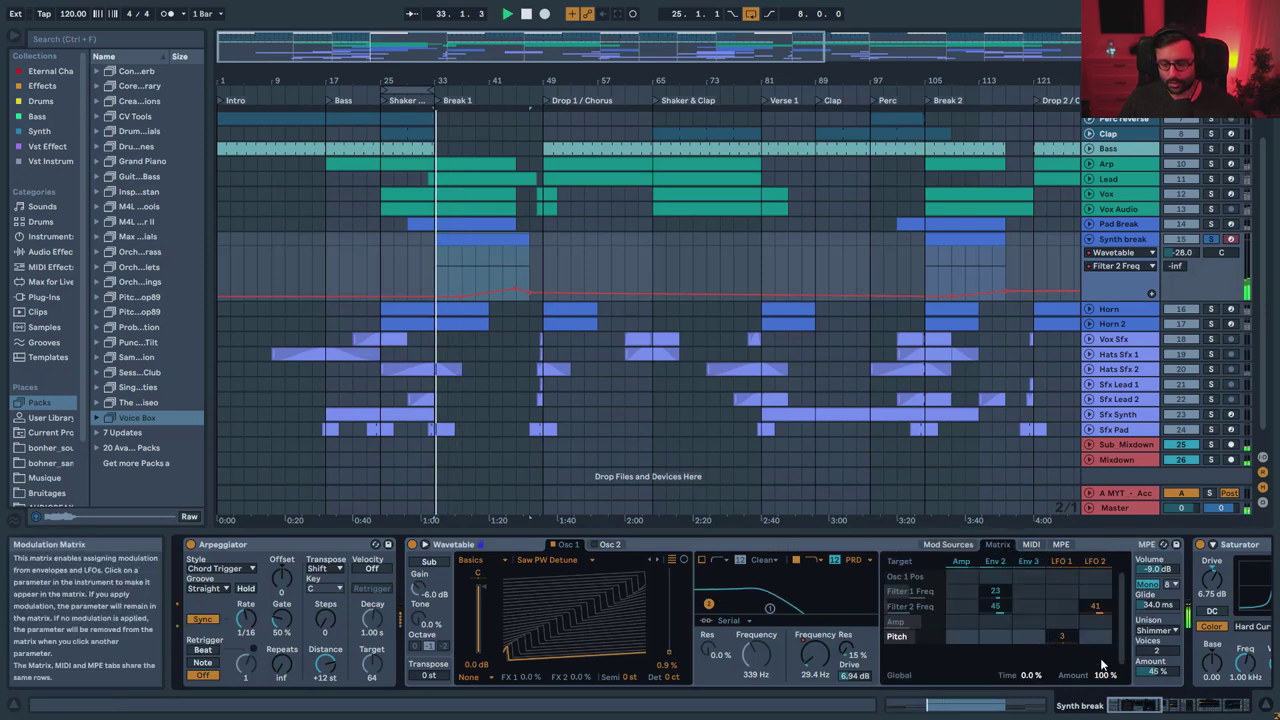
key("space")
- Try Wavetable's Unison mode at None during playback, then undo the change to restore Shimmer
left_click(1156, 631)
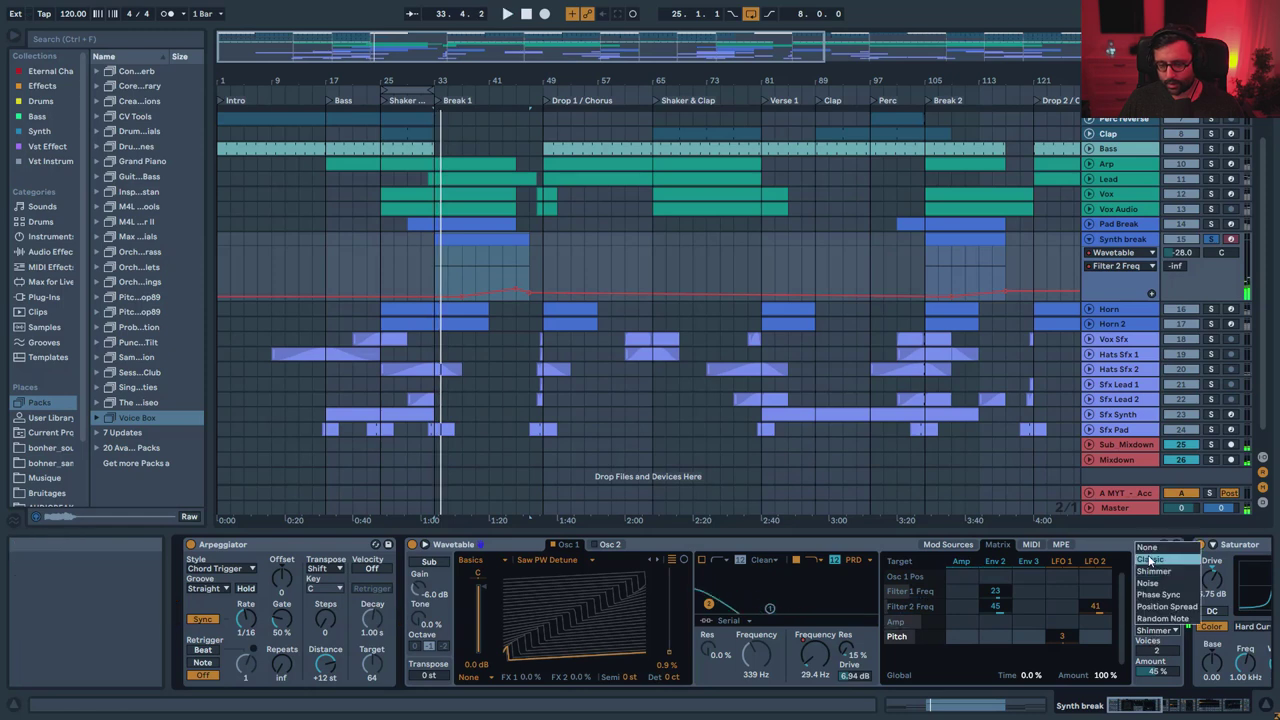
left_click(1152, 549)
key("space")
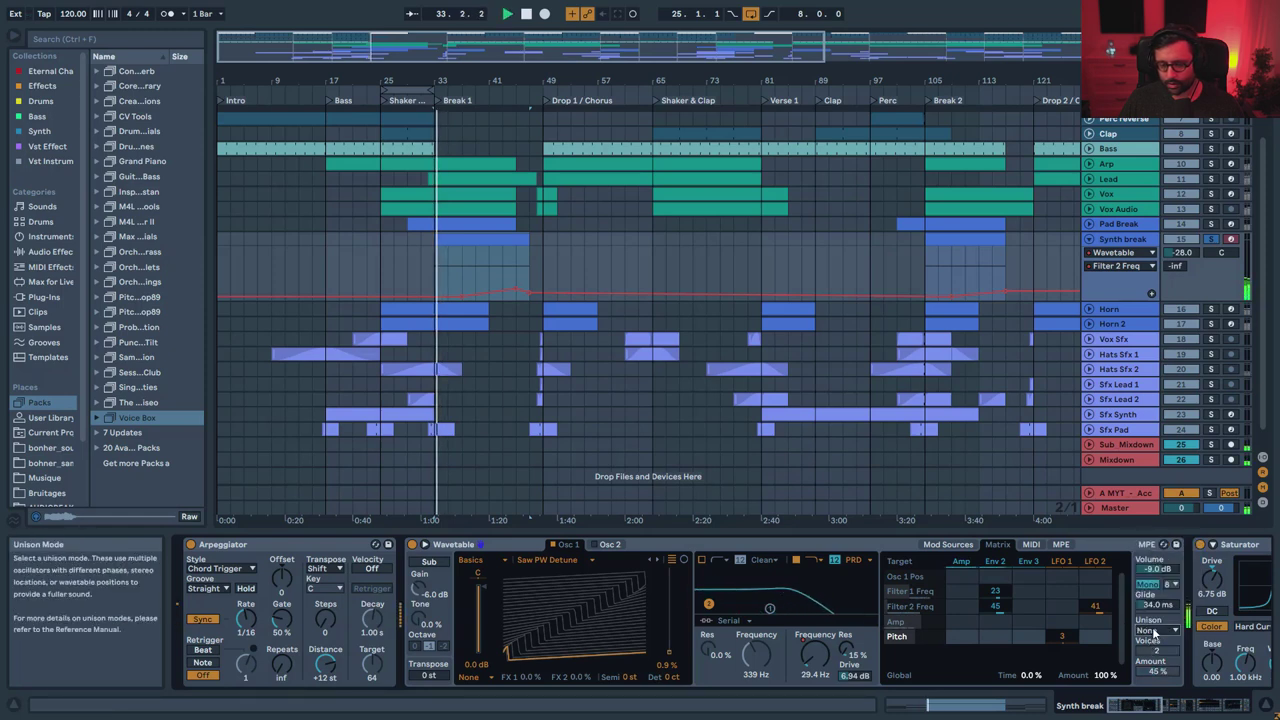
key("ctrl+z")
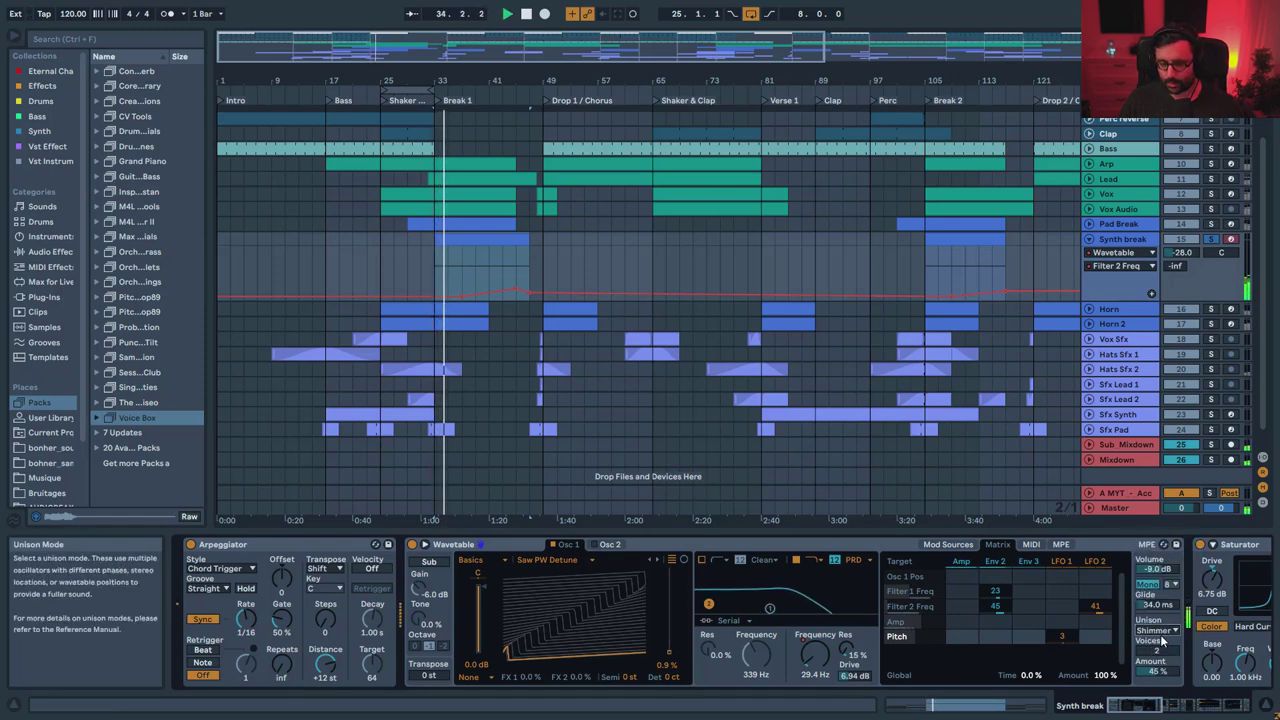
- Bring the Synth break's effects into view and activate its Saturator during playback
left_click(1150, 707)
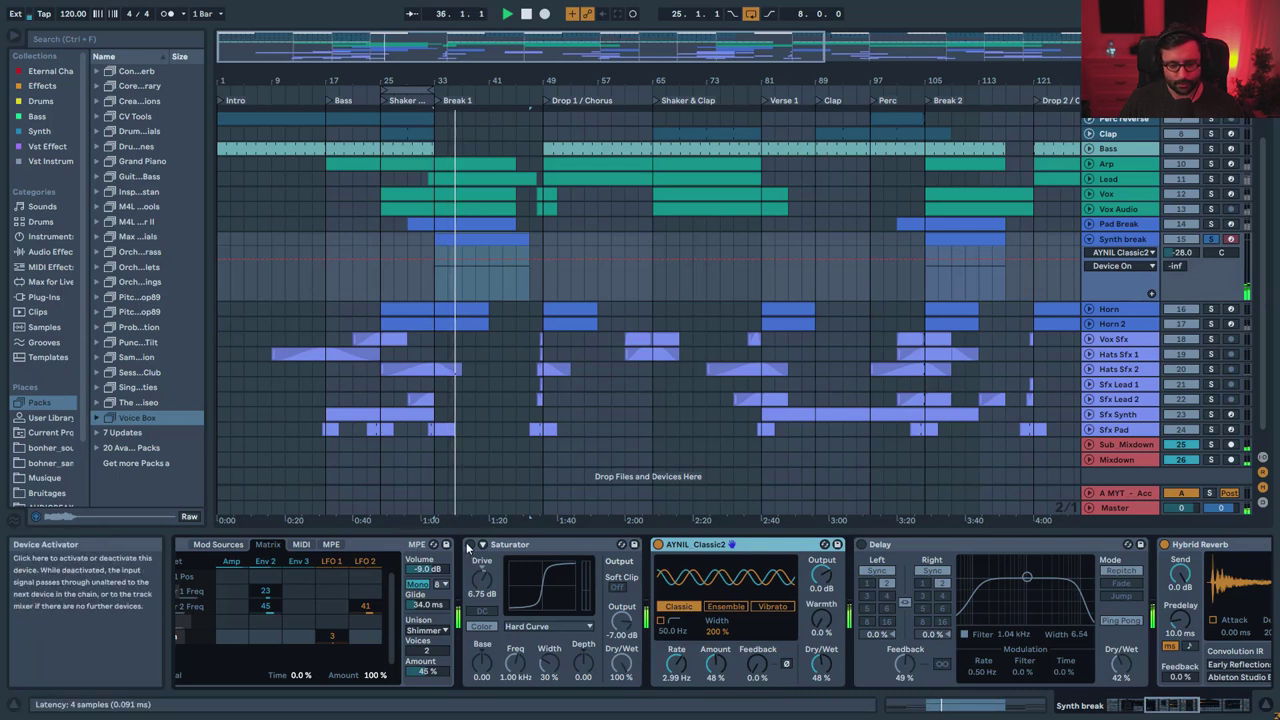
left_click(470, 545)
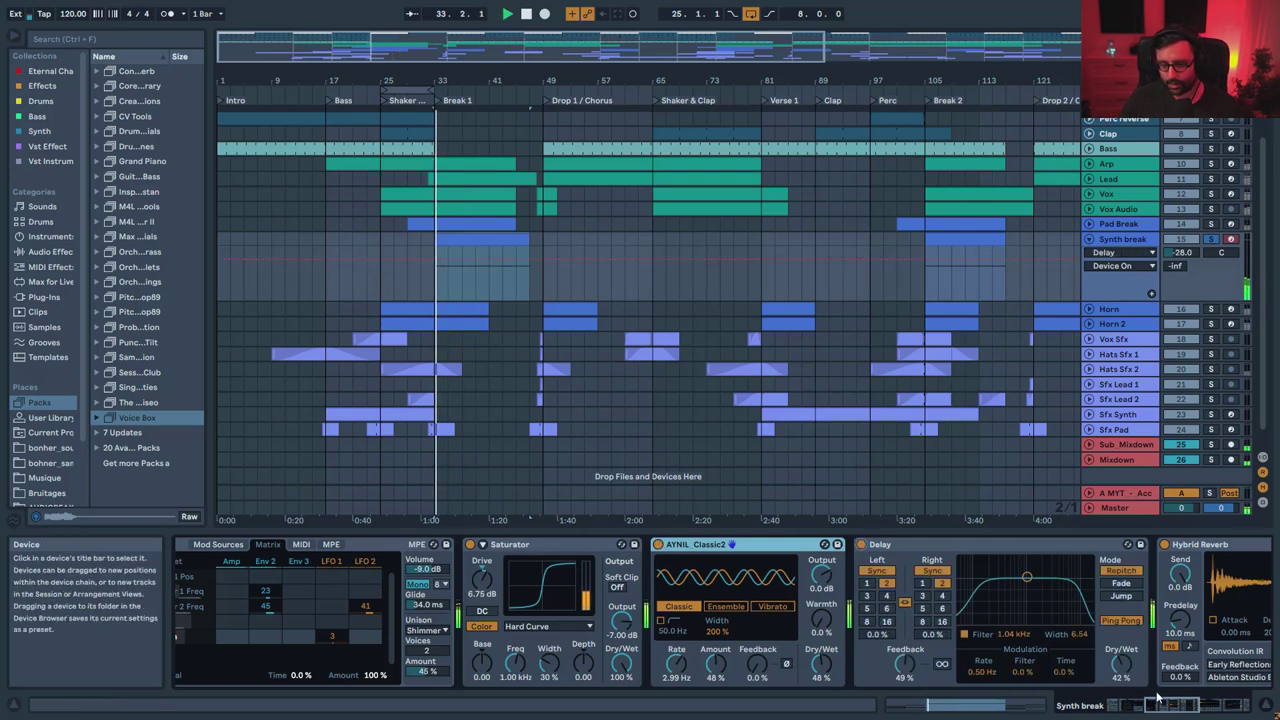
- Activate the Synth break's Hybrid Reverb during playback and bring the EQ Eight and Utility that follow it into view
left_click(1190, 711)
left_click_drag(1190, 713, 1199, 713)
left_click(651, 545)
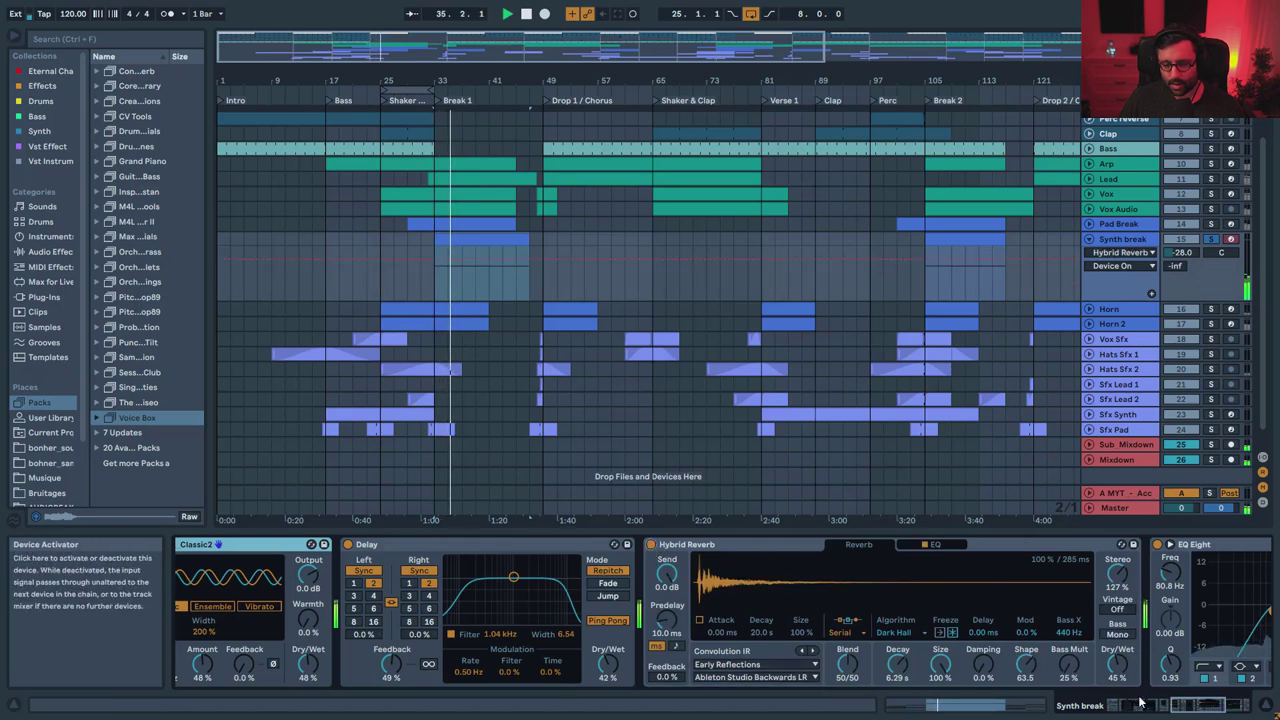
left_click(1200, 711)
key("space")
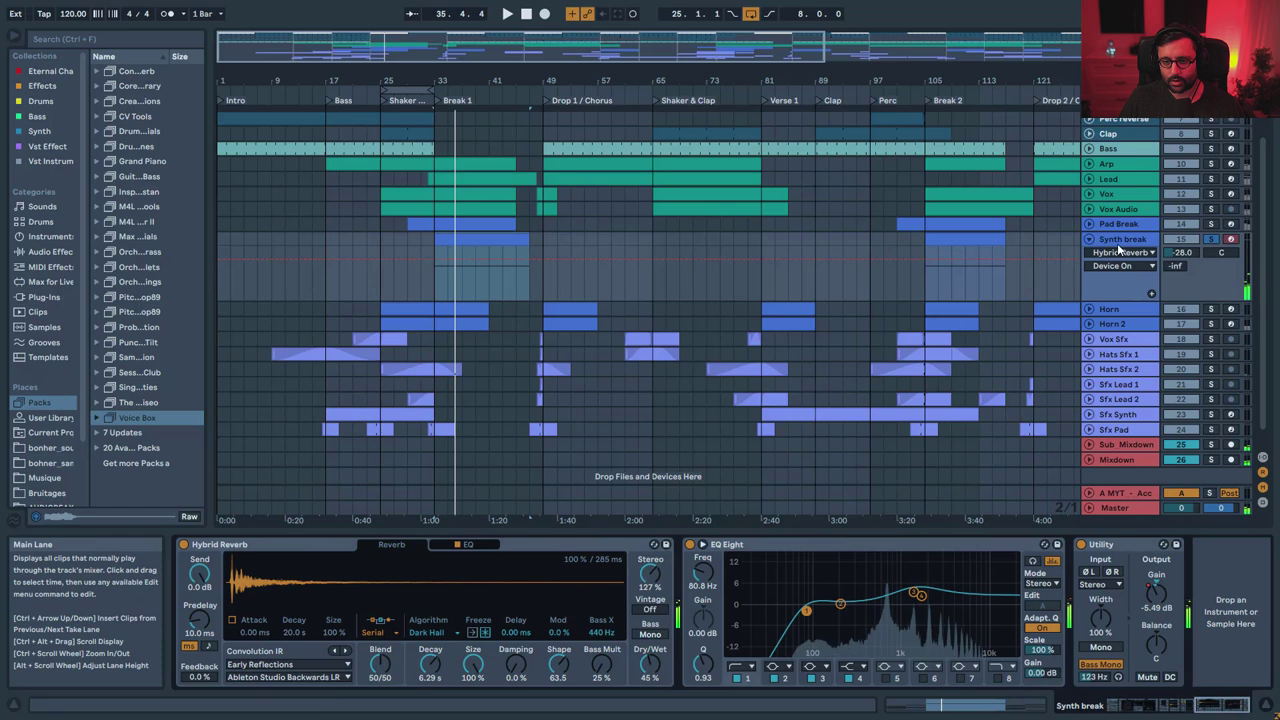
- Unsolo the Synth break and play Break 1 with all tracks, briefly toggling the Synth break's solo
left_click(1210, 240)
key("space")
left_click_drag(590, 81, 620, 148)
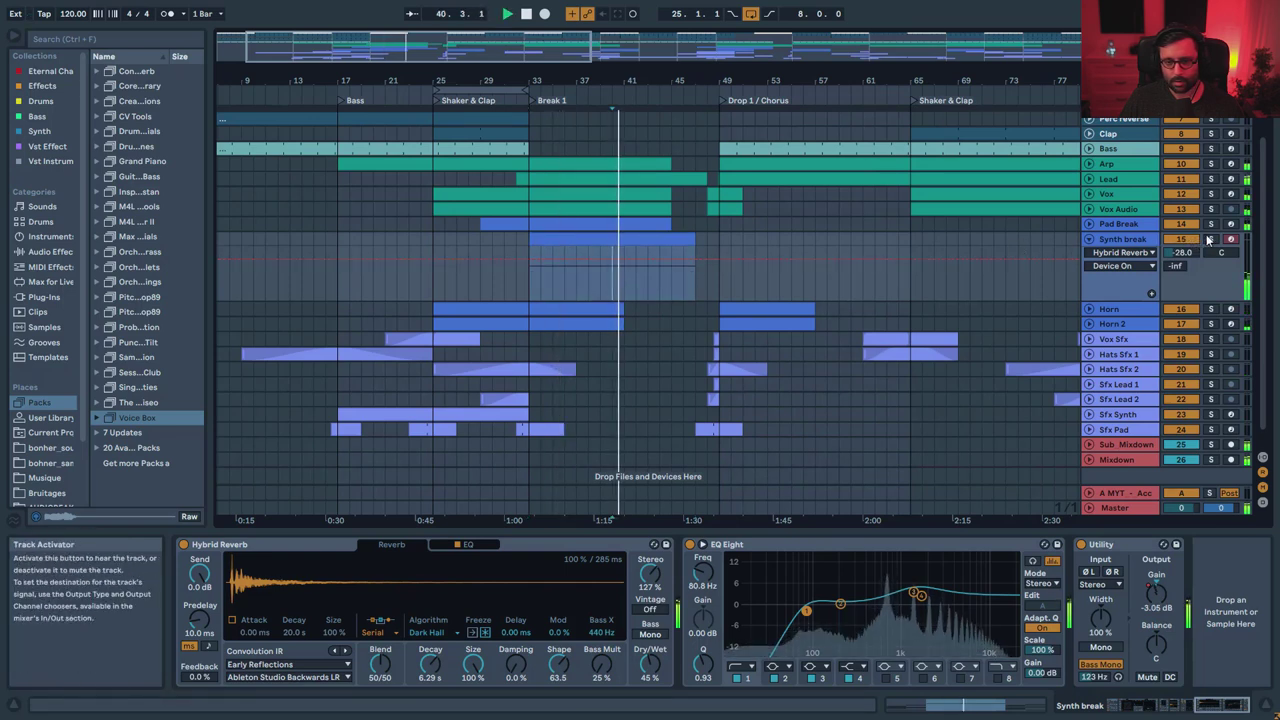
left_click(1211, 238)
left_click(1211, 238)
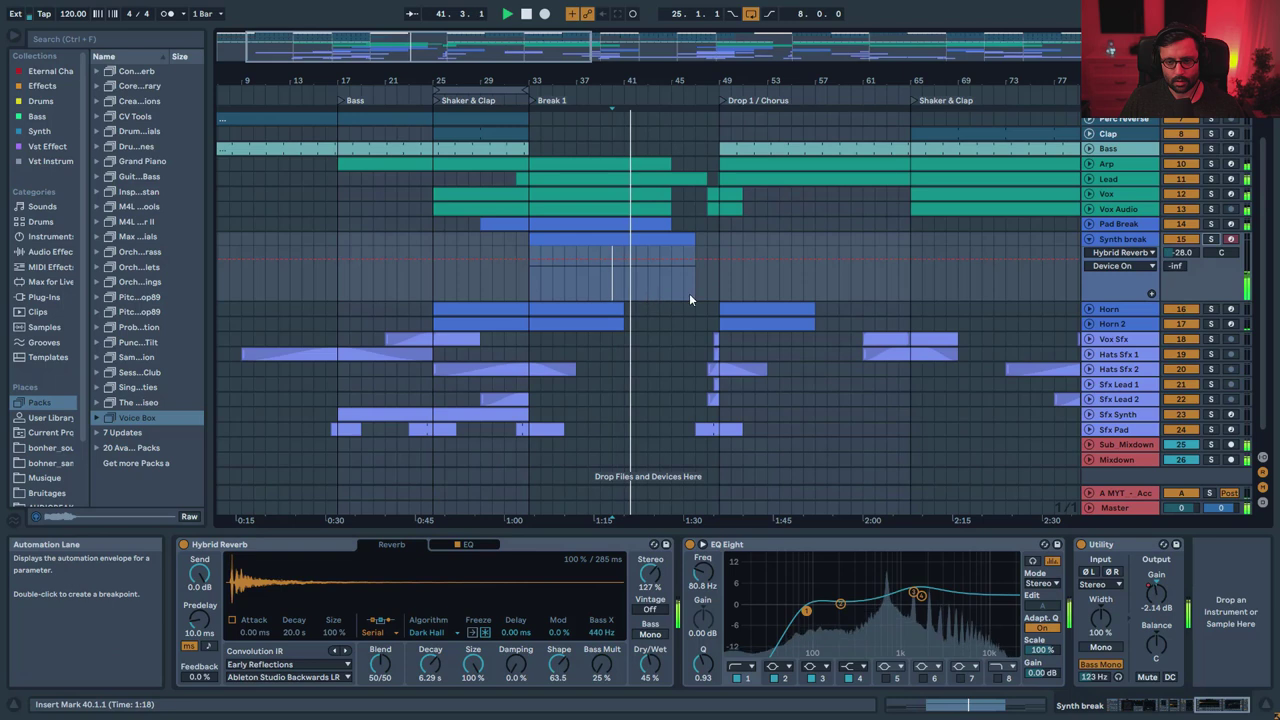
- Mute the Synth break to hear Break 1 without it, then reactivate the track and stop playback
left_click(1180, 239)
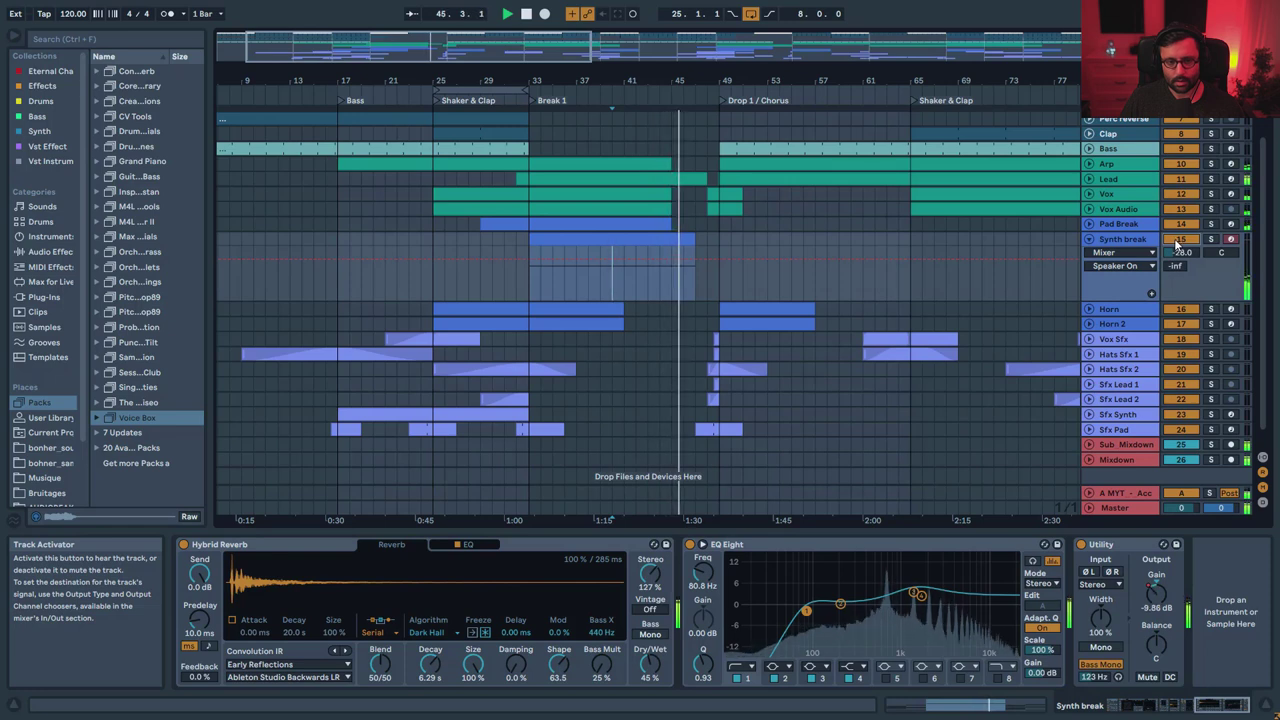
left_click(650, 291)
key("space")
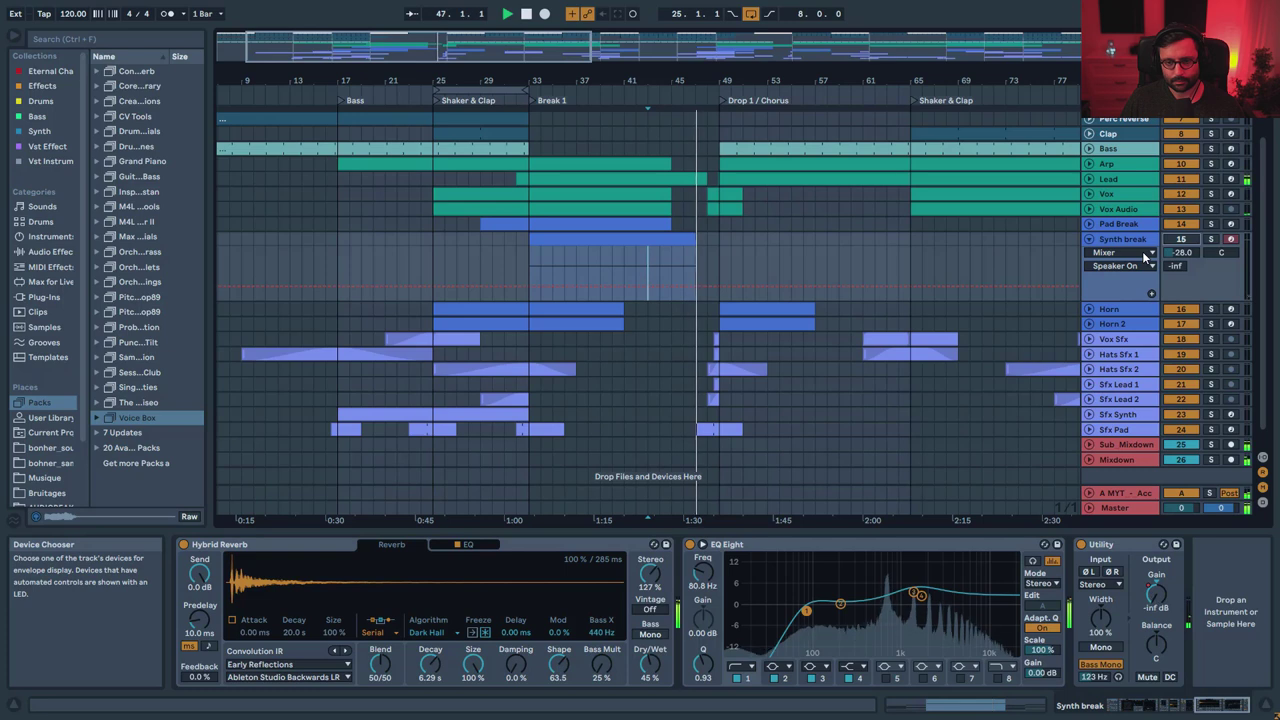
key("space")
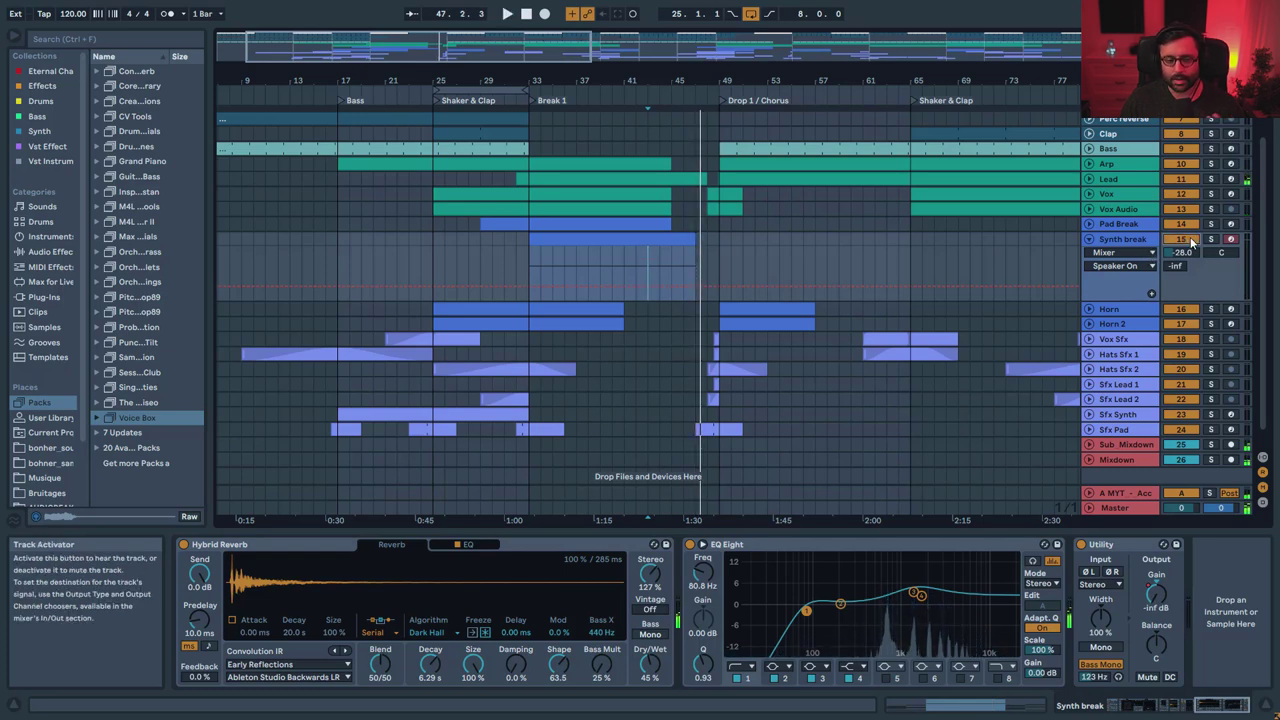
- Fold the Synth break, unfold the Horn and Horn 2 tracks, and set the playback start at bar 33
left_click(1089, 239)
left_click(1106, 254)
left_click(1089, 254)
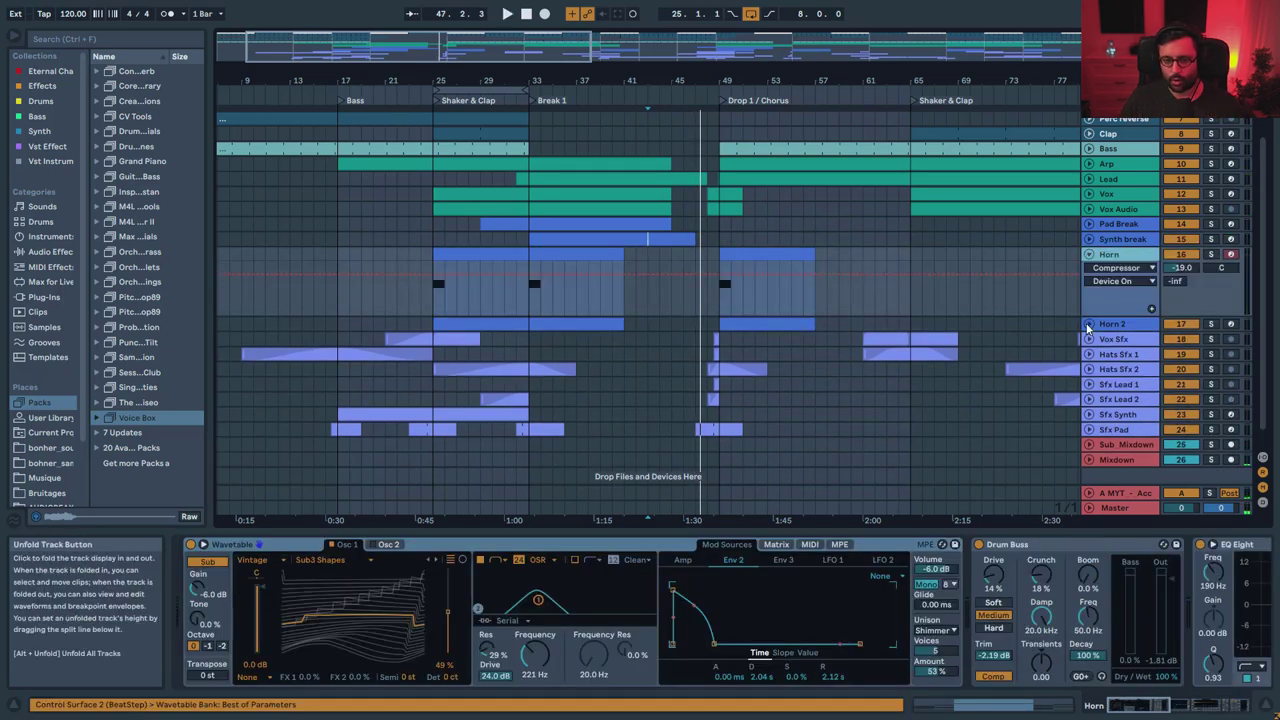
left_click(1089, 324)
mouse_move(458, 74)
left_mouse_down()
mouse_move(450, 35)
mouse_move(448, 50)
left_mouse_up()
left_click(427, 308)
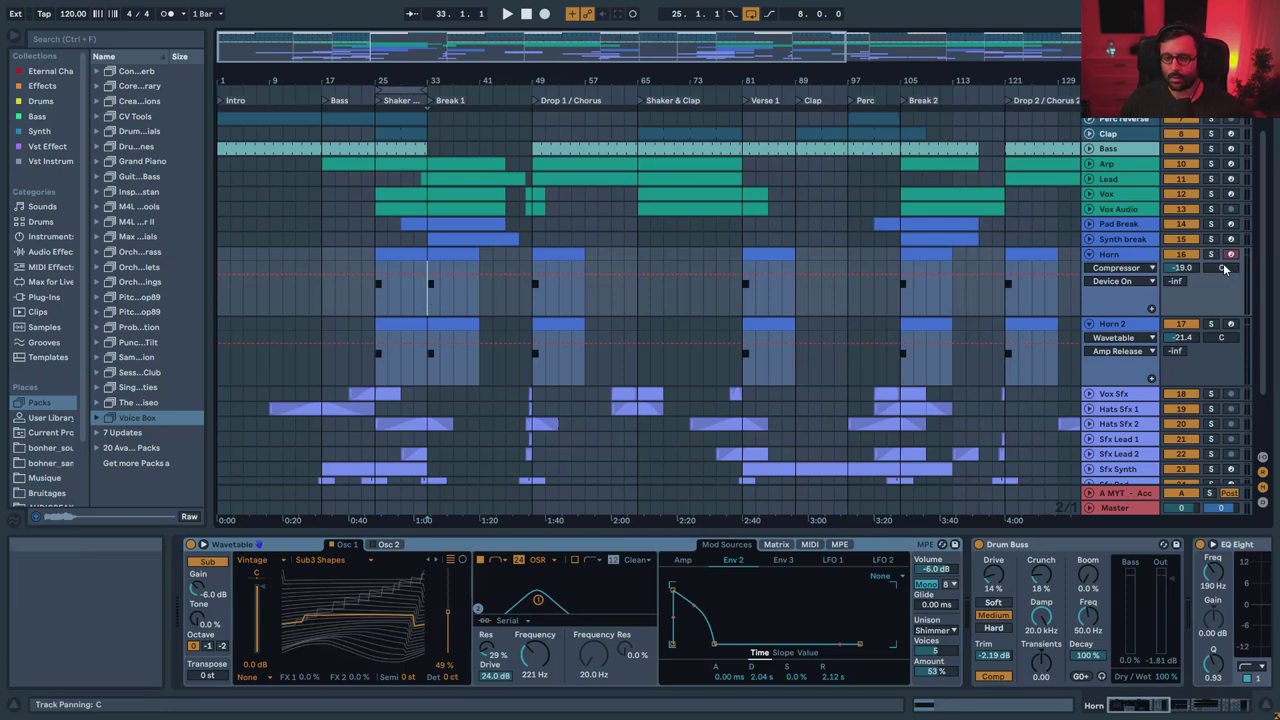
- Set the Horn Wavetable's Unison mode to Shimmer and audition the soloed track with Filter 1 on
key("space")
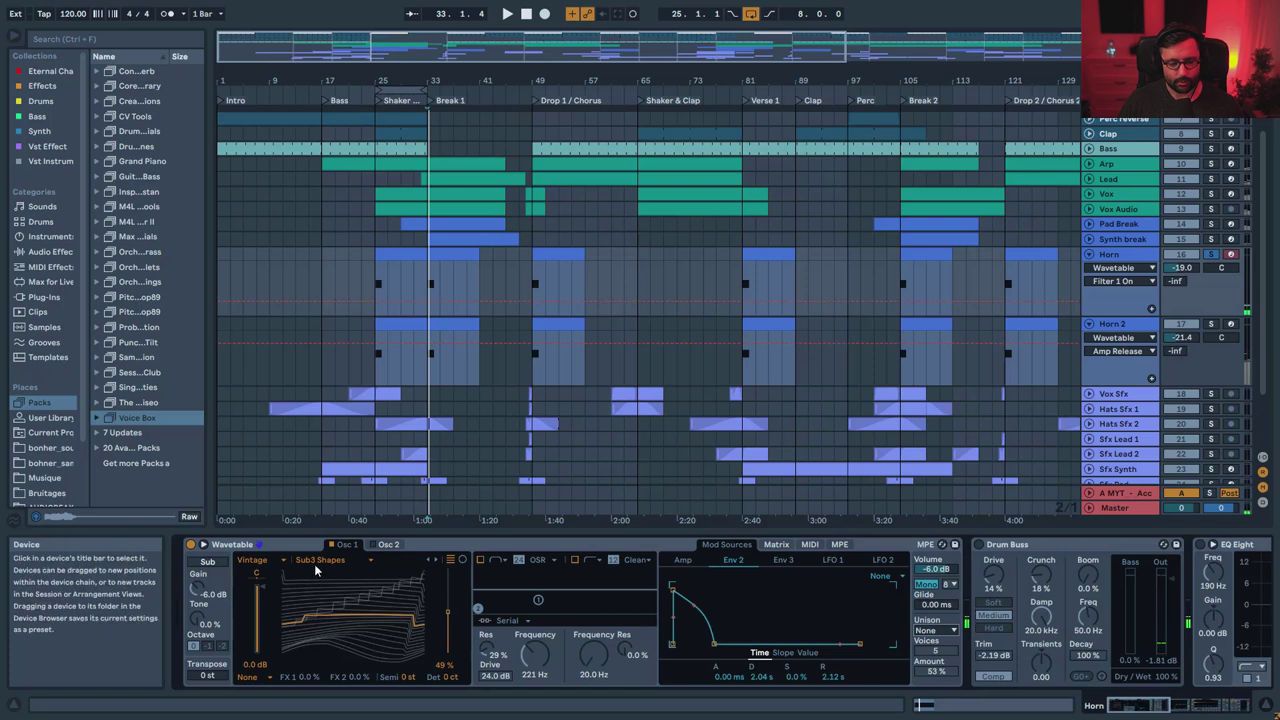
left_click(937, 630)
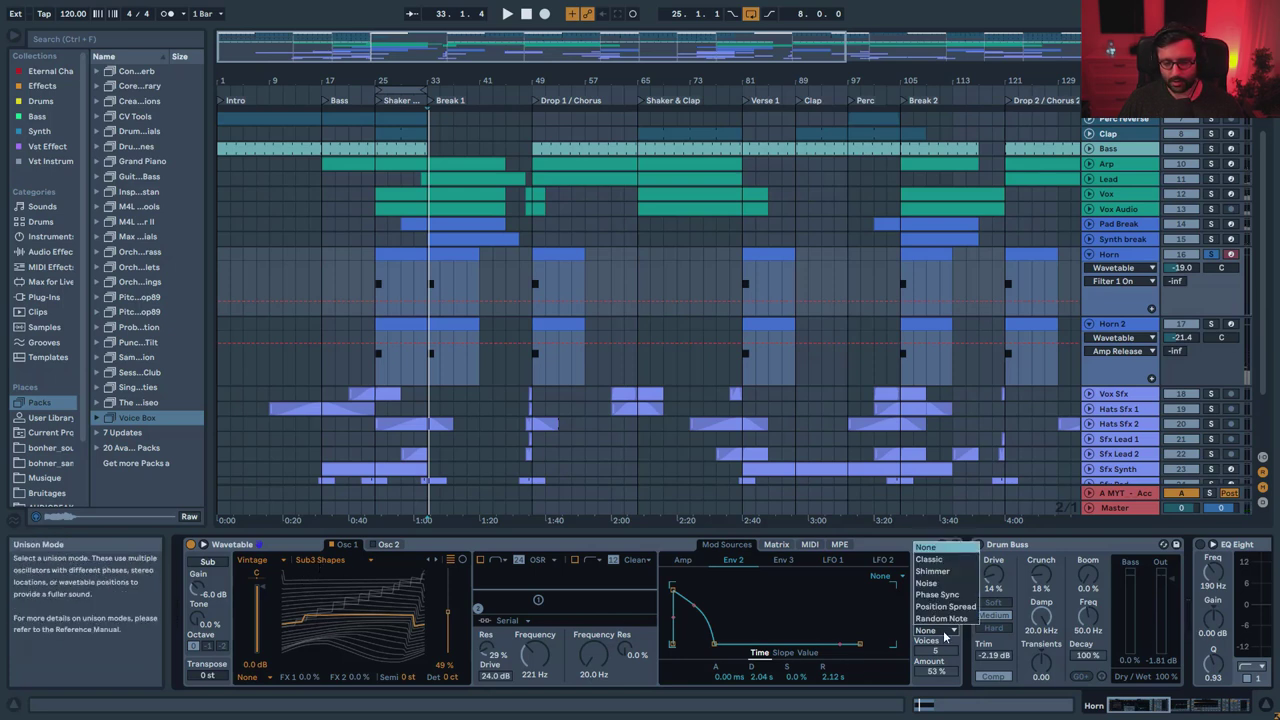
left_click(948, 576)
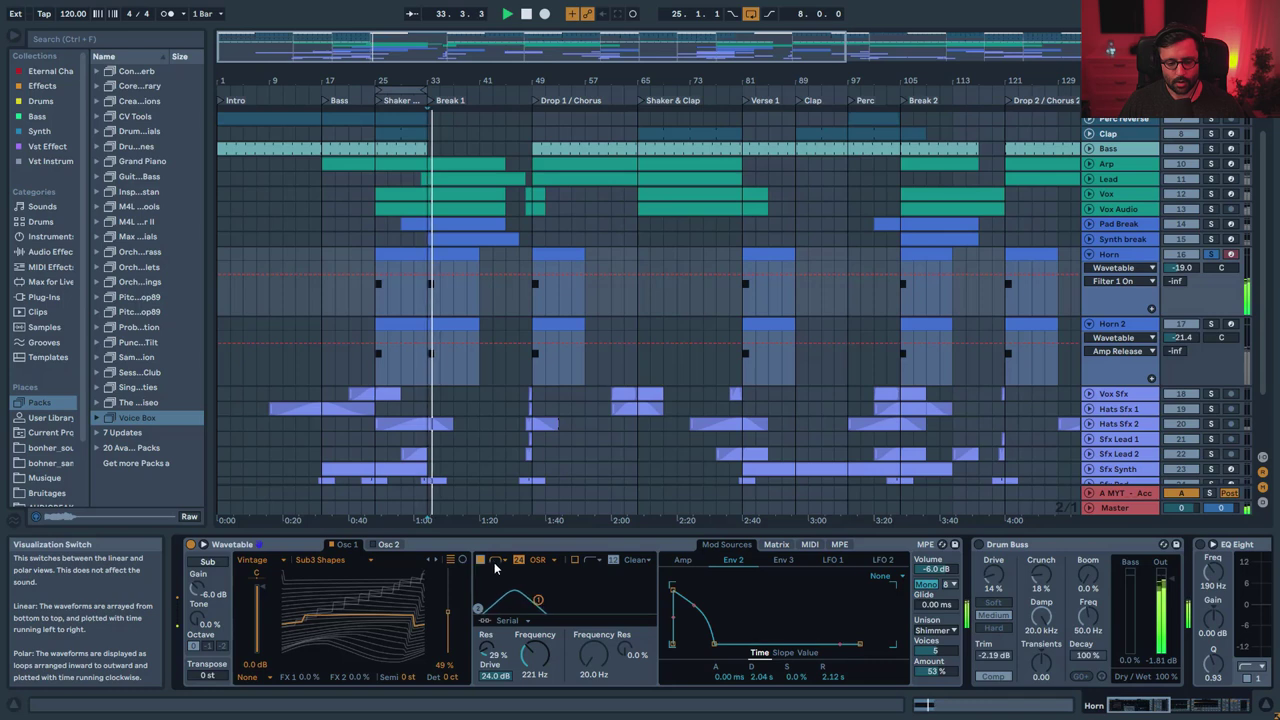
key("space")
- Examine the Amp envelope and modulation matrix of the Horn's Wavetable while auditioning it from bar 33
left_click(684, 561)
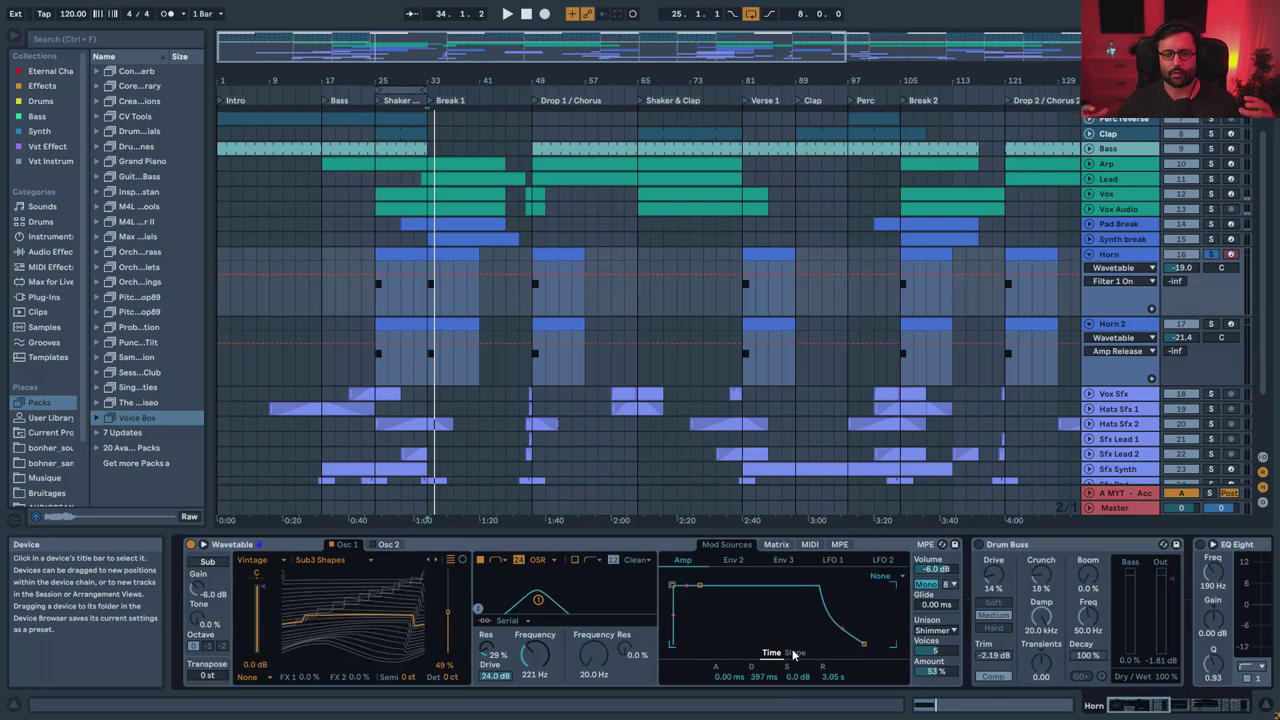
key("space")
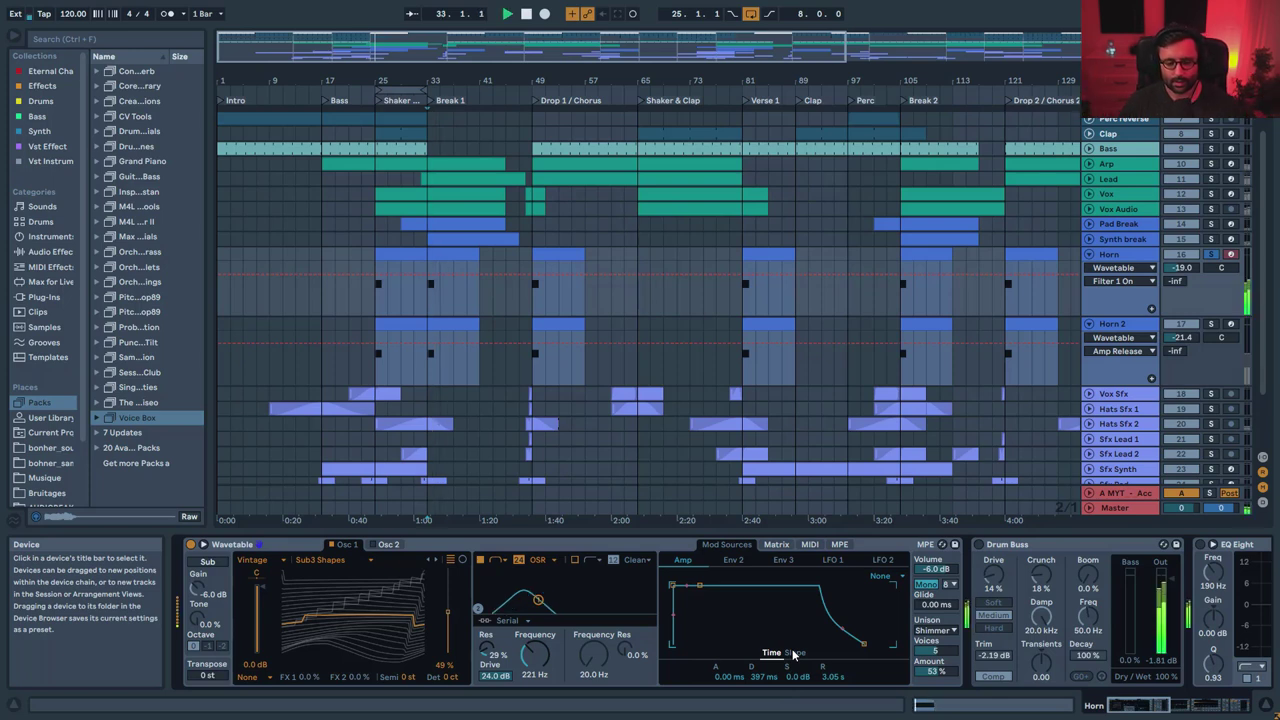
left_click(777, 545)
key("space")
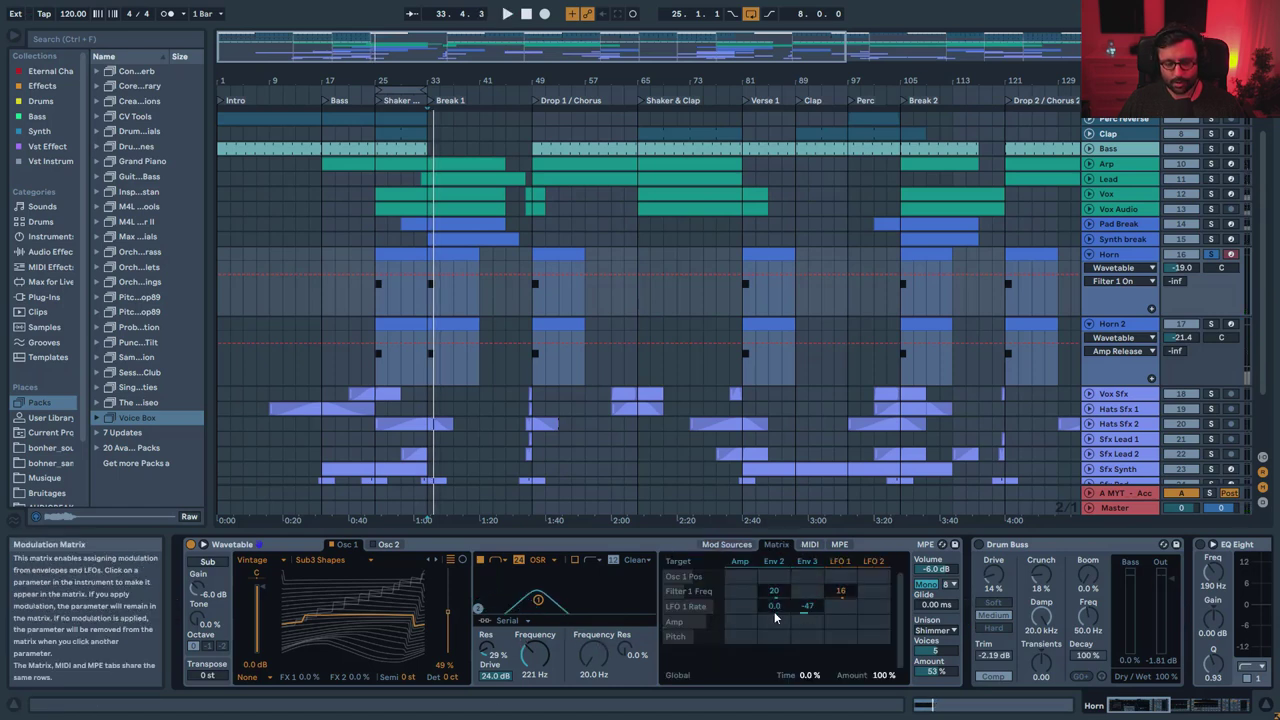
key("space")
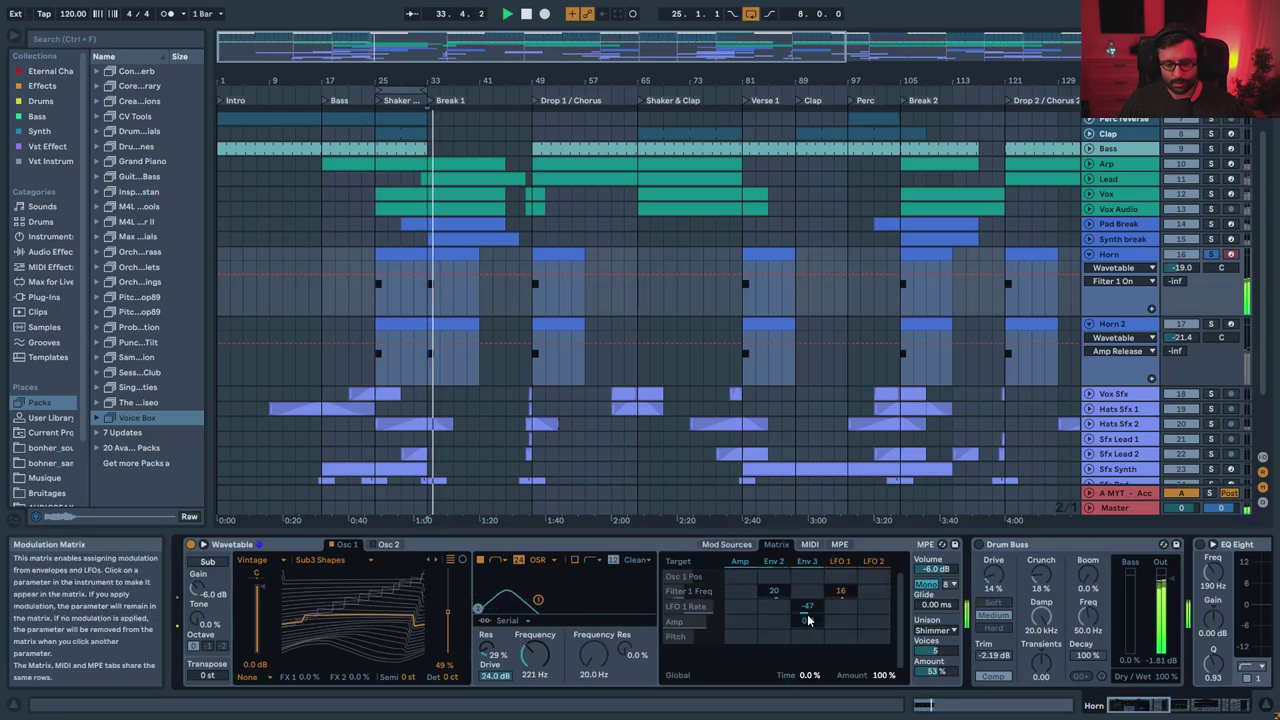
key("space")
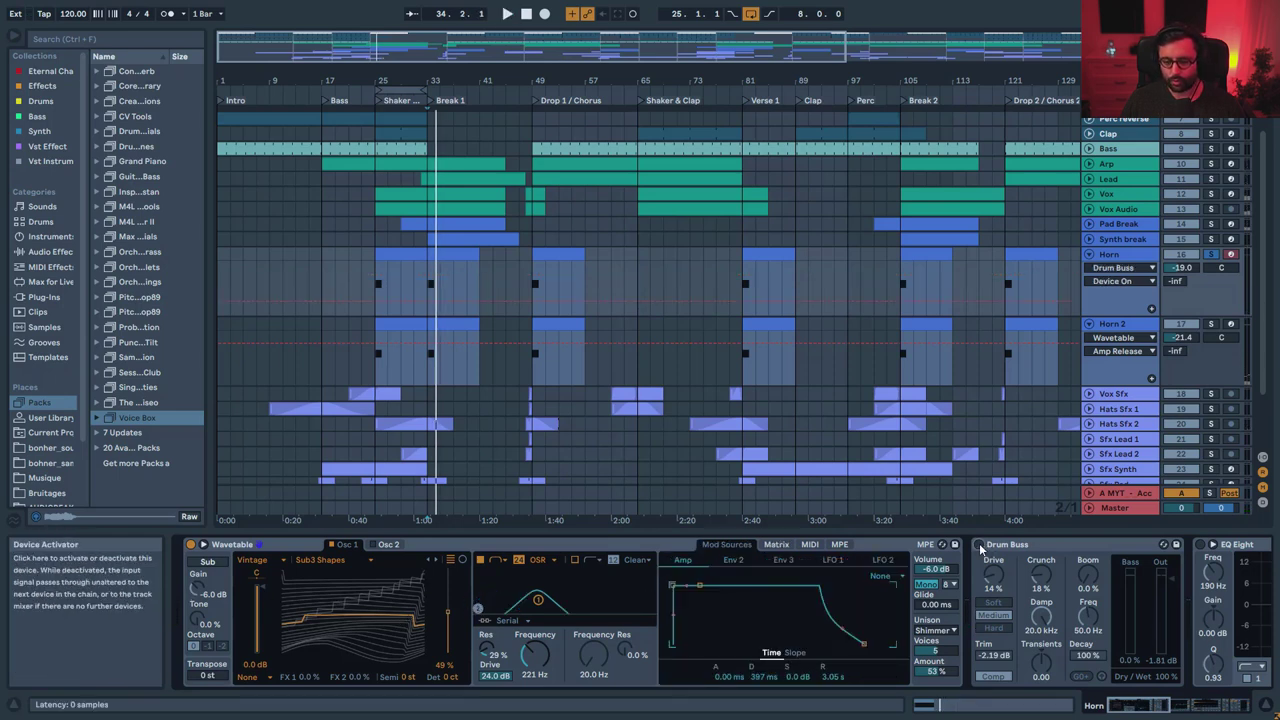
- Activate the Horn's Drum Buss and EQ Eight one after the other during playback
left_click(980, 545)
left_click(1140, 706)
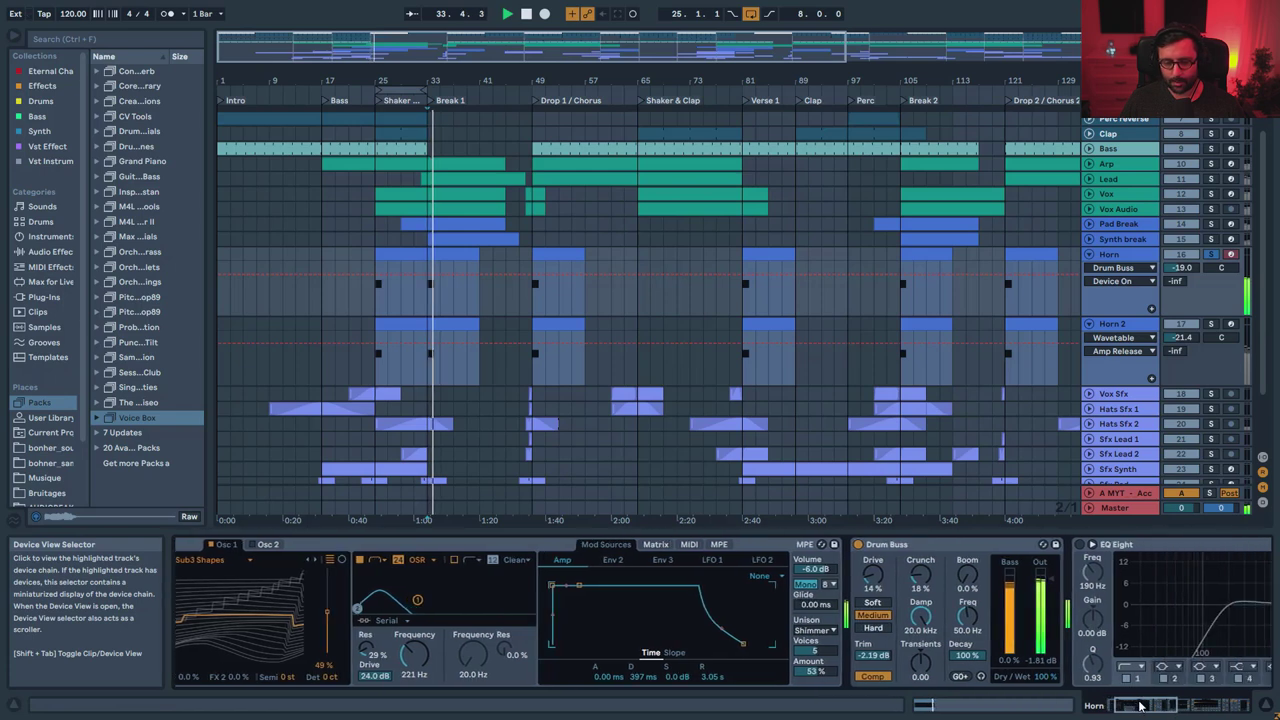
left_click(580, 545)
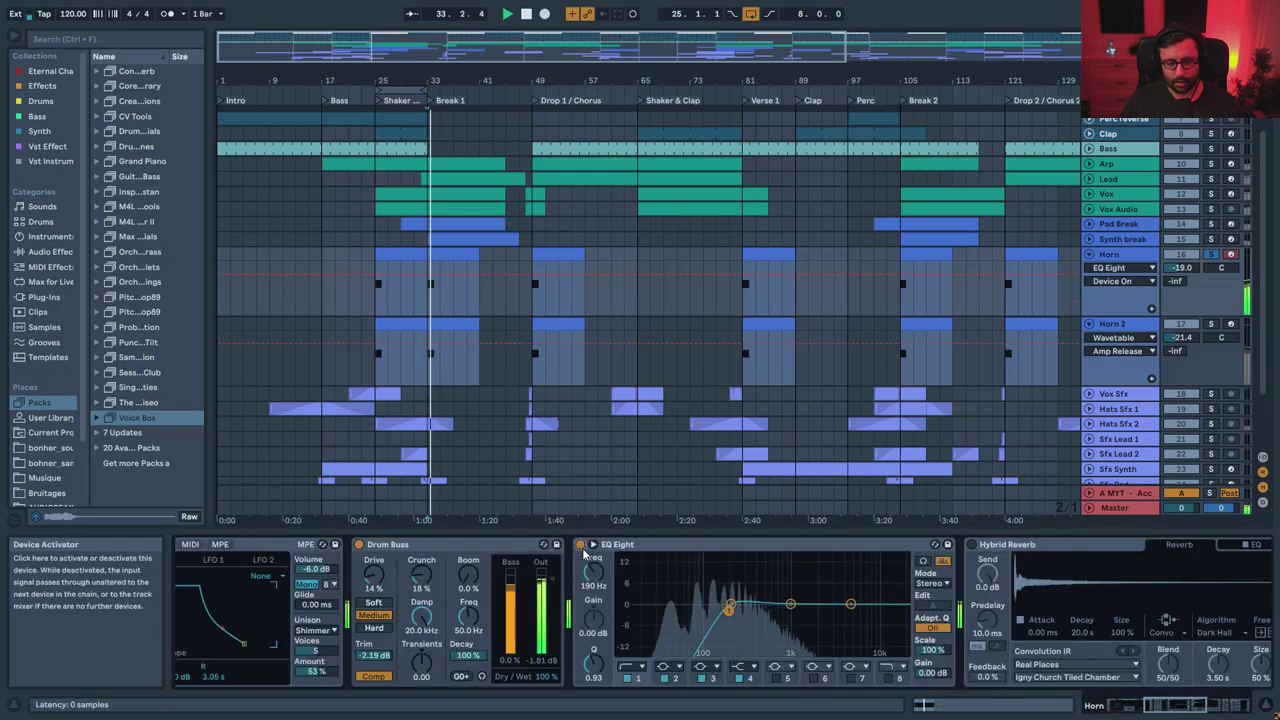
key("space")
- Compare the Horn with EQ Eight bypassed and active, then activate its Hybrid Reverb
left_click_drag(729, 611, 728, 609)
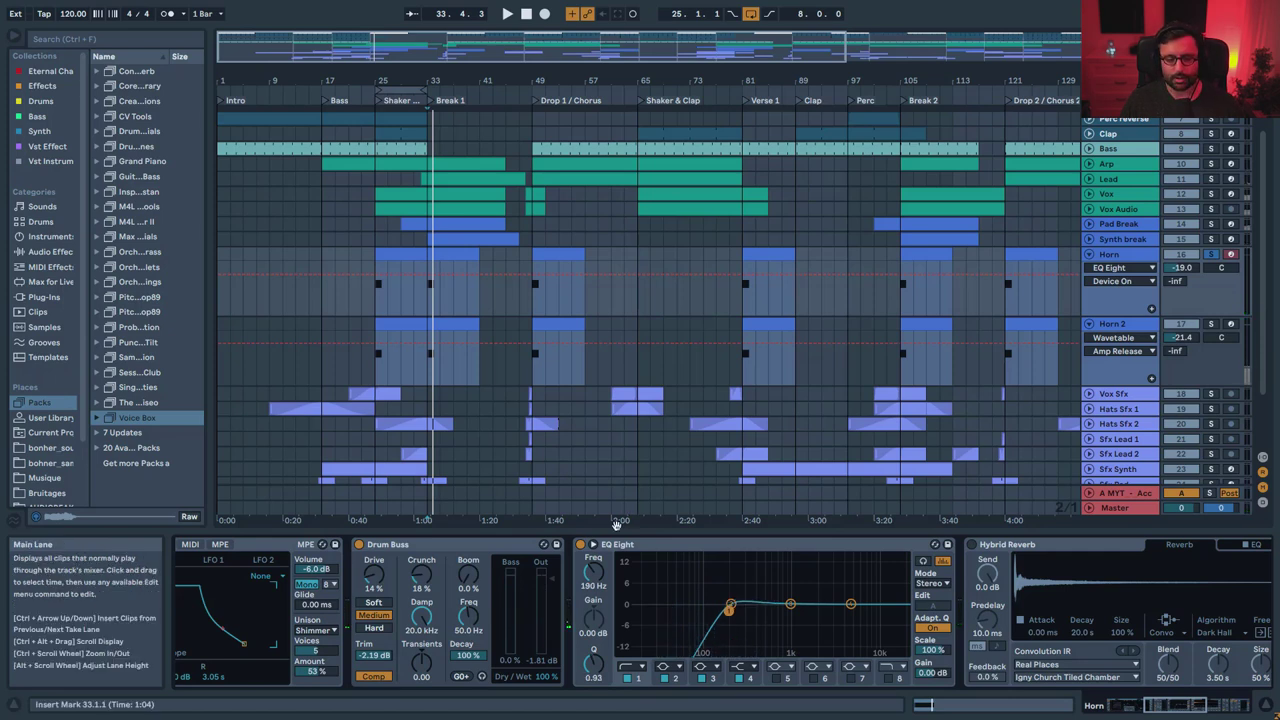
key("space")
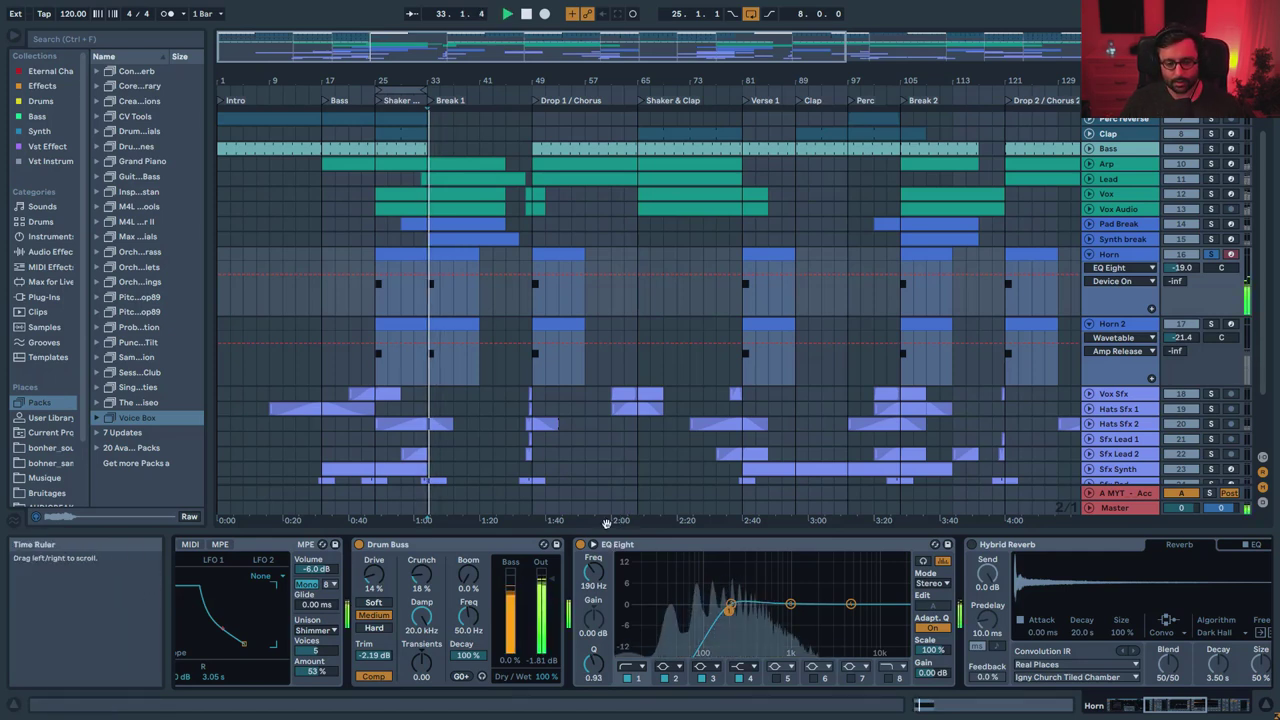
left_click(581, 545)
left_click(583, 546)
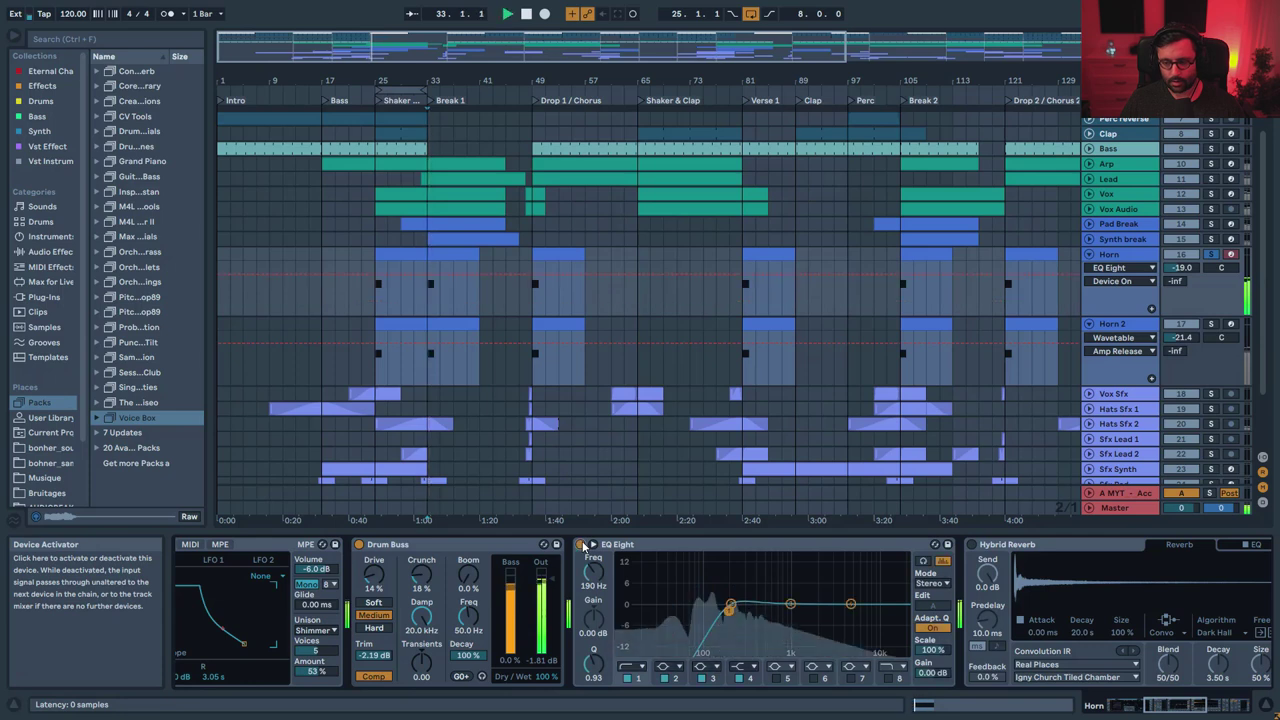
left_click(1192, 706)
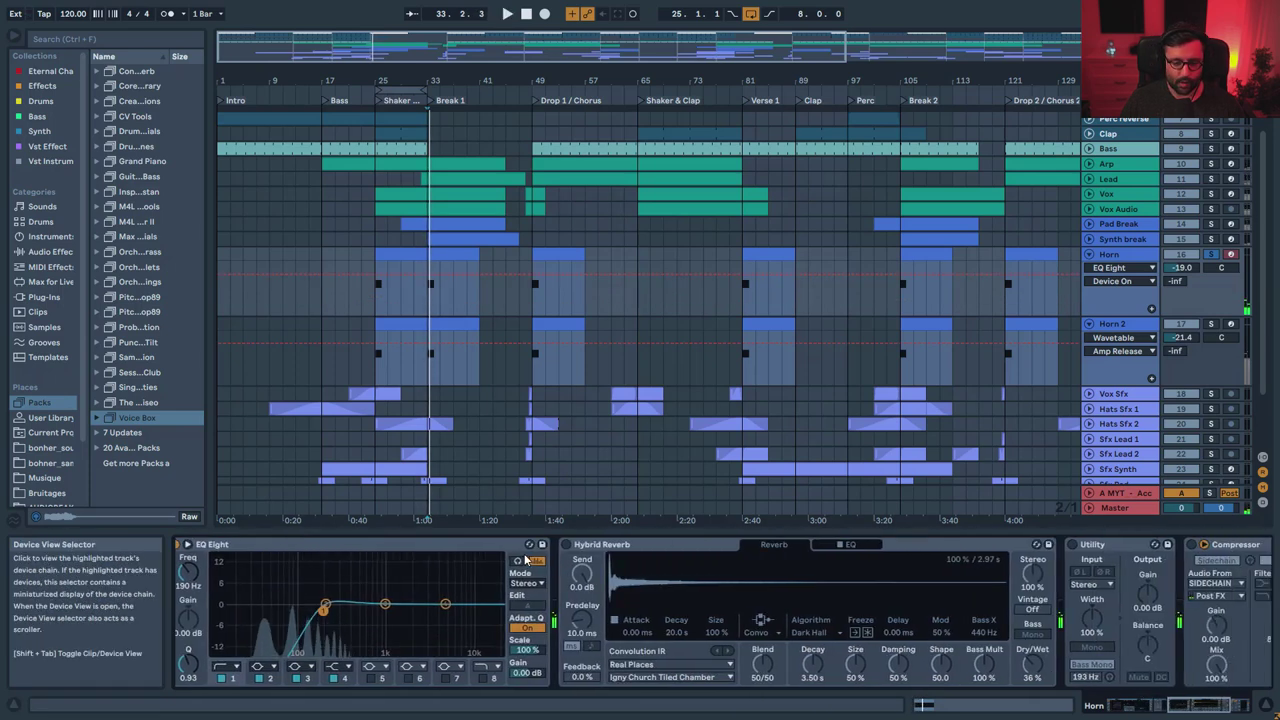
left_click(566, 546)
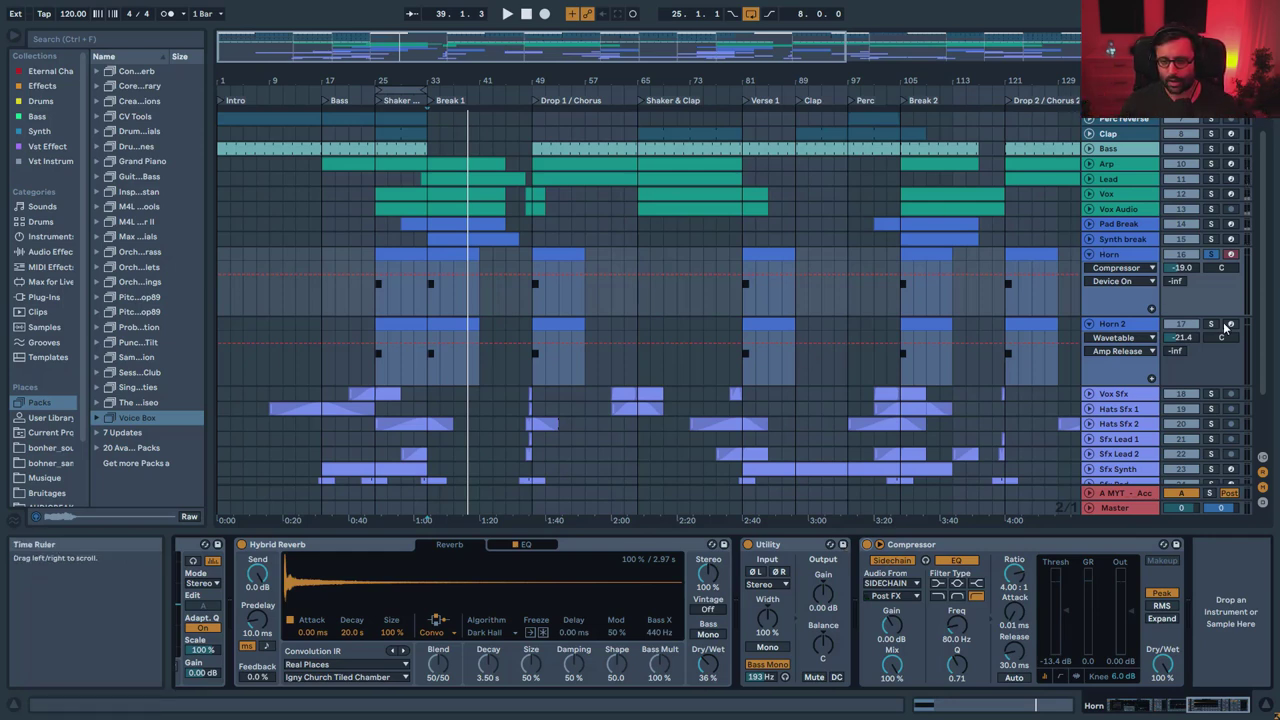
- Select the Horn 2 track and inspect its Wavetable's Osc 2 and Amp envelope
left_click(1134, 317)
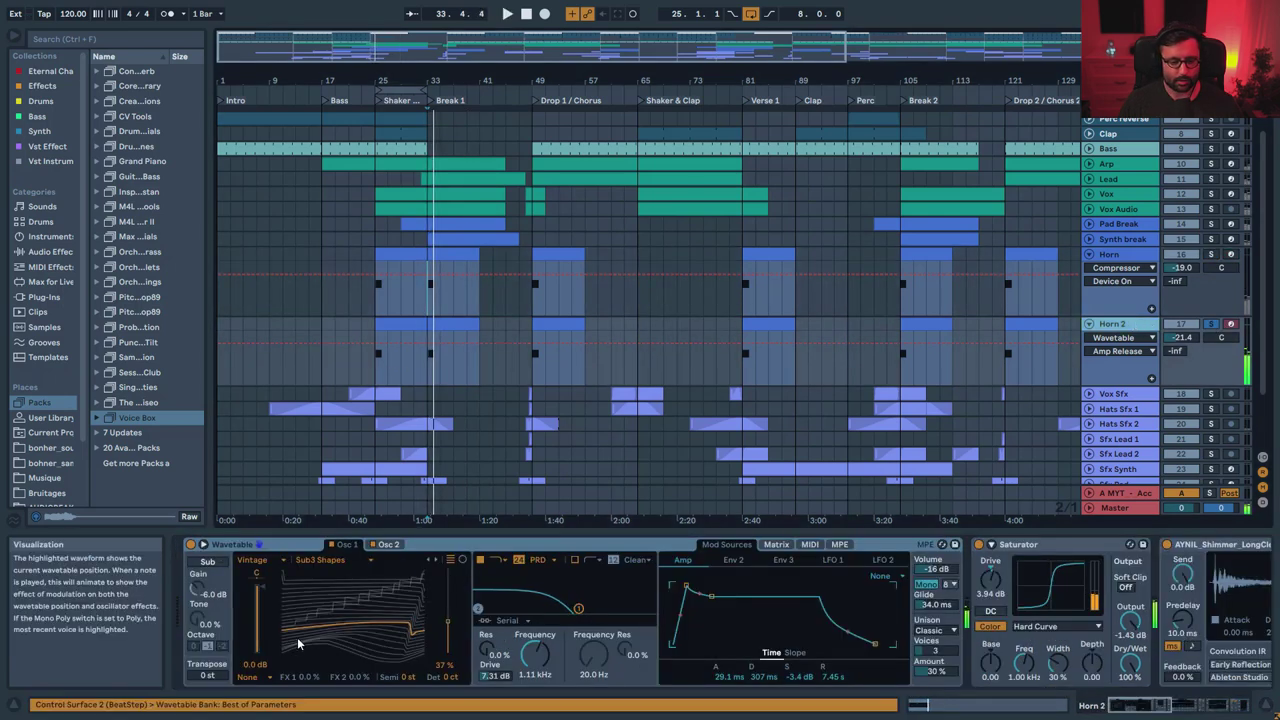
left_click(386, 545)
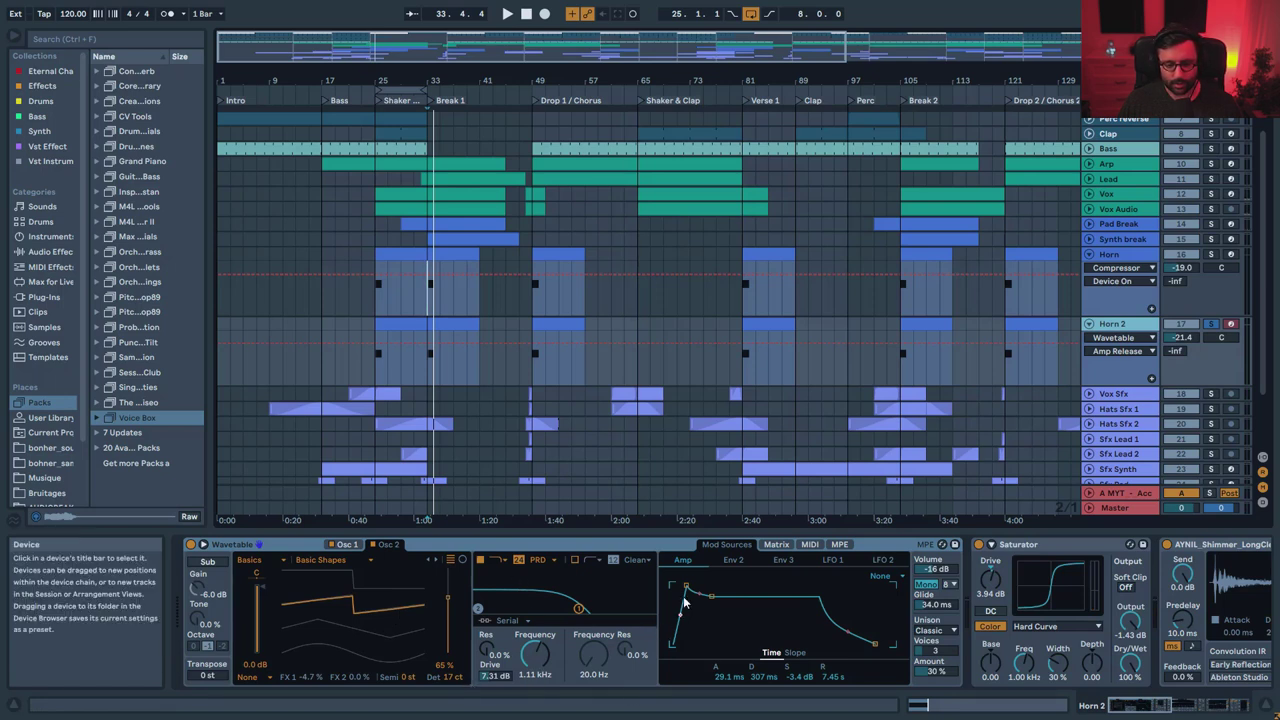
left_click(779, 547)
left_click(738, 547)
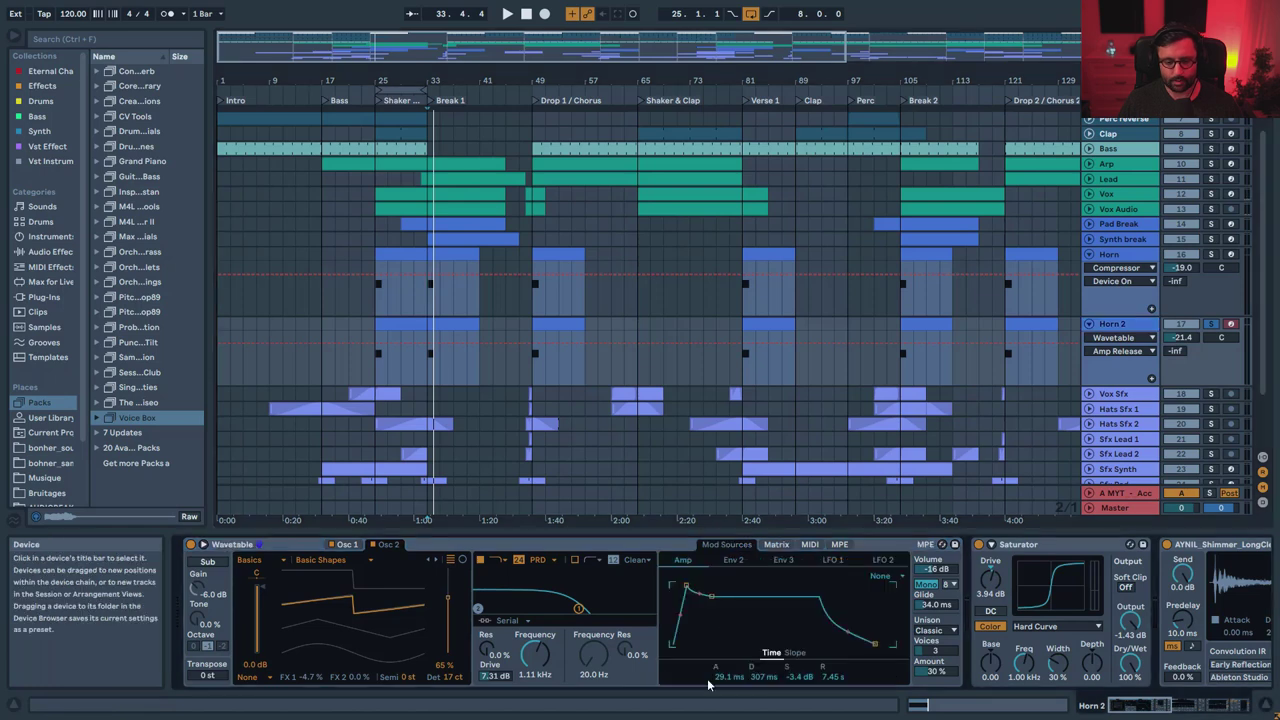
- Audition the soloed Horn 2 from bar 33 while checking its modulation matrix, then return to the modulation sources
key("space")
key("space")
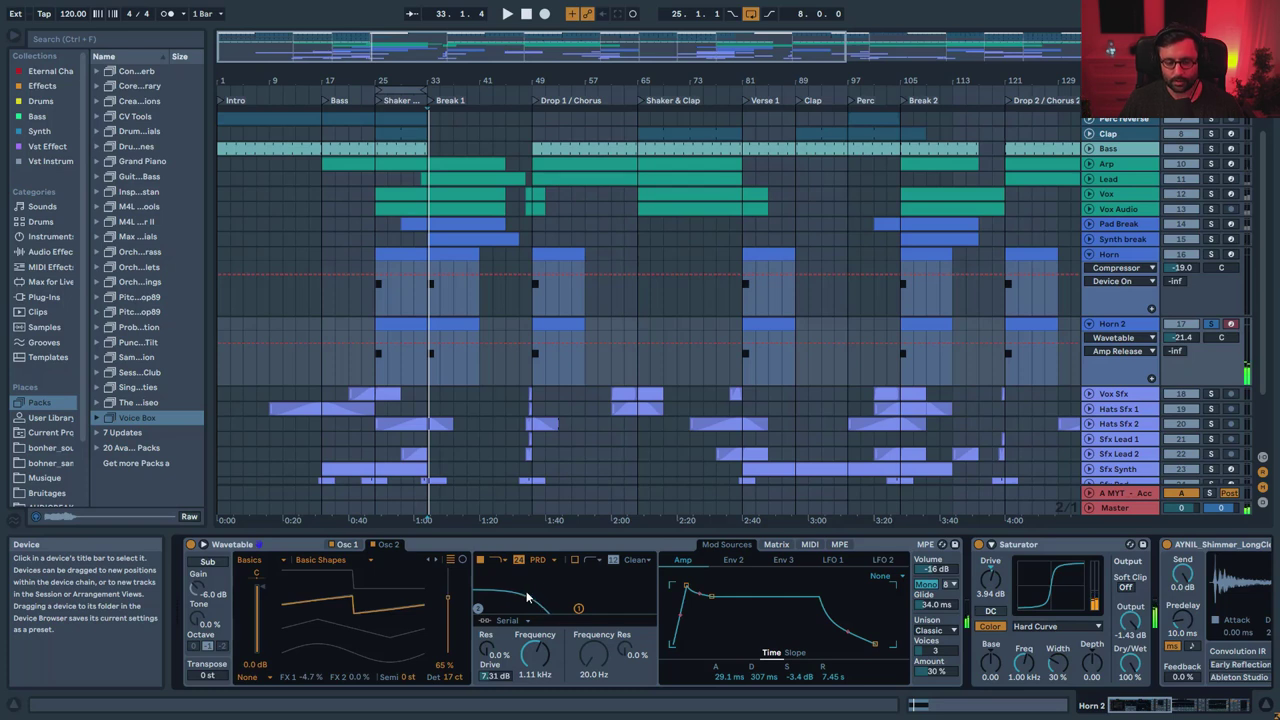
left_click(776, 545)
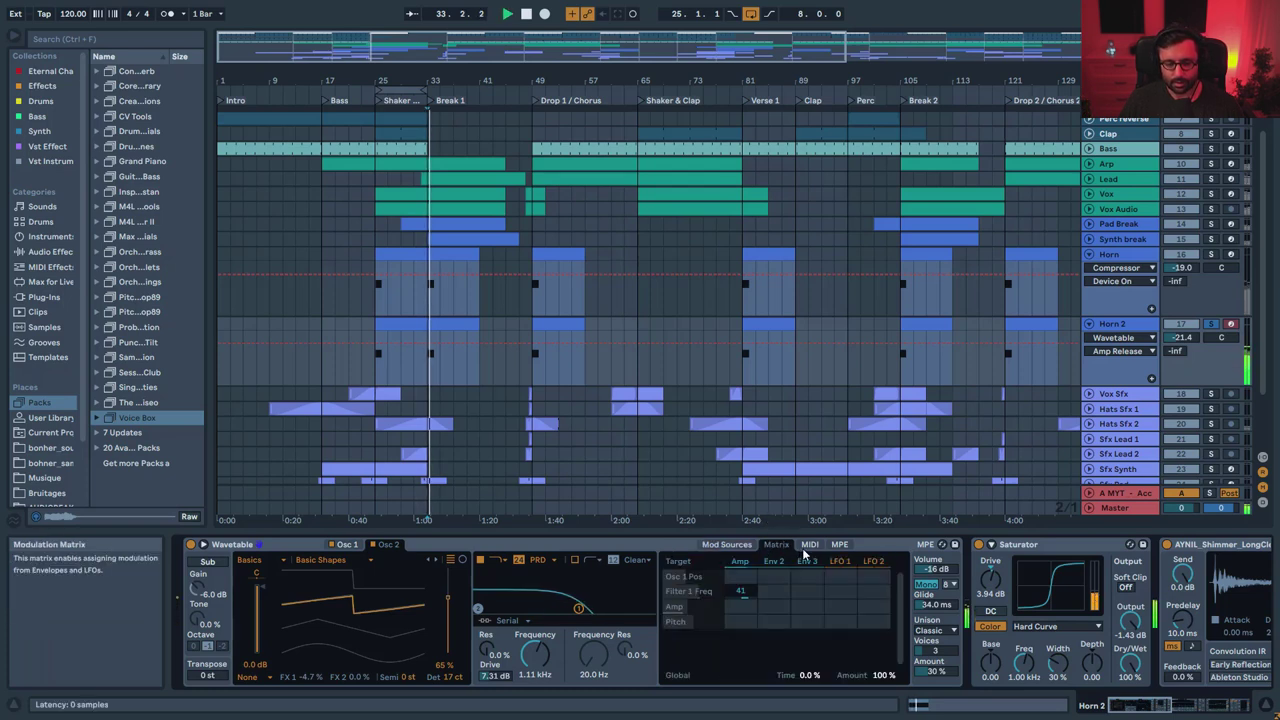
left_click(740, 545)
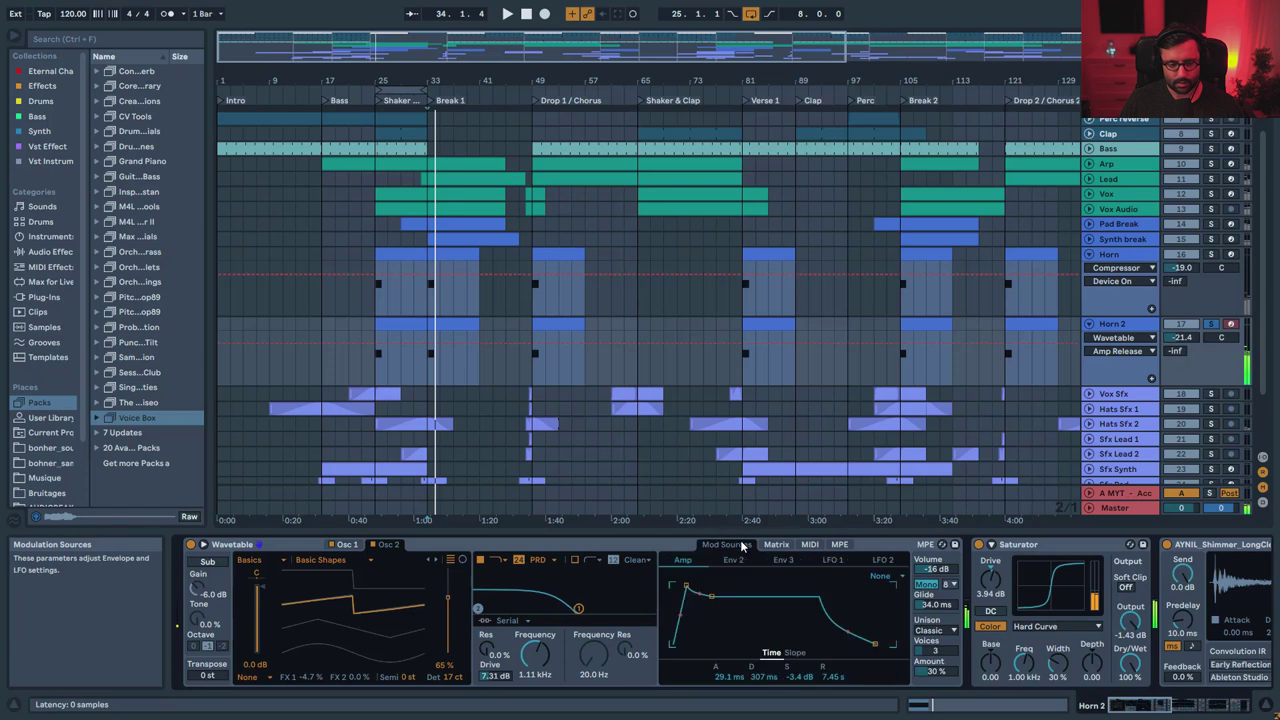
- Open the Horn 2 and Horn clips in Break 1 to view their MIDI notes
double_click(440, 332)
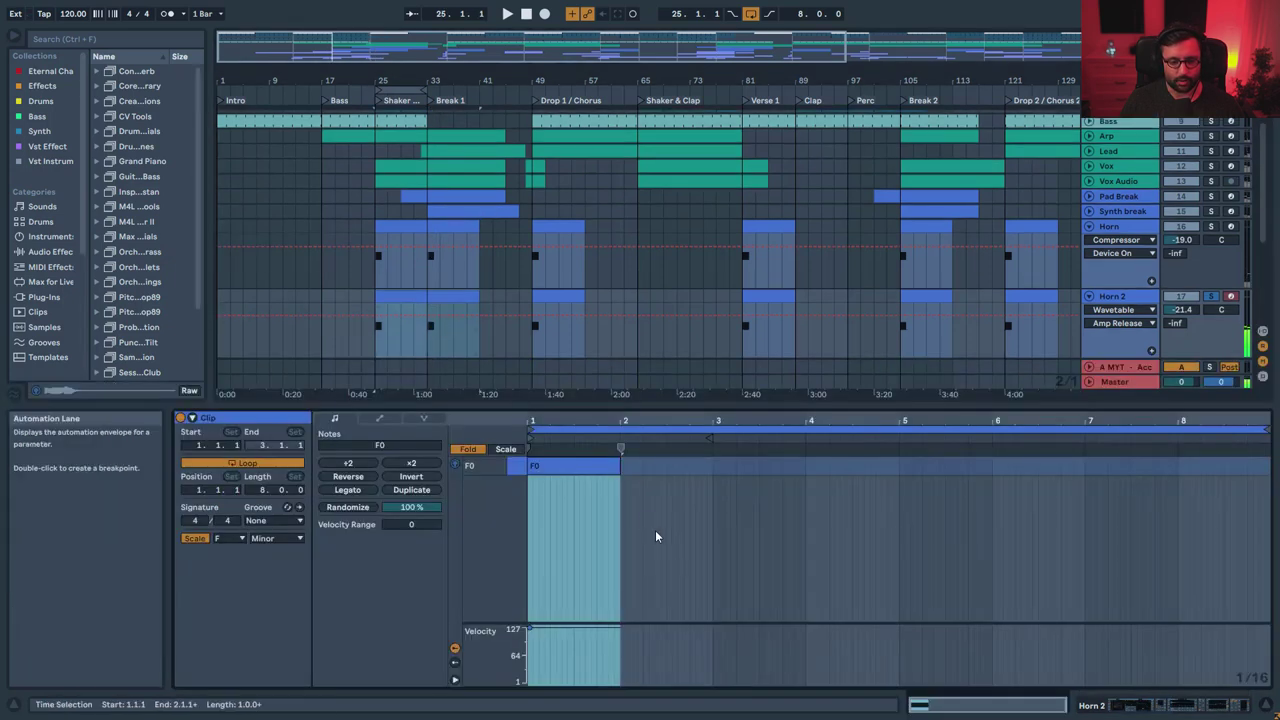
double_click(437, 228)
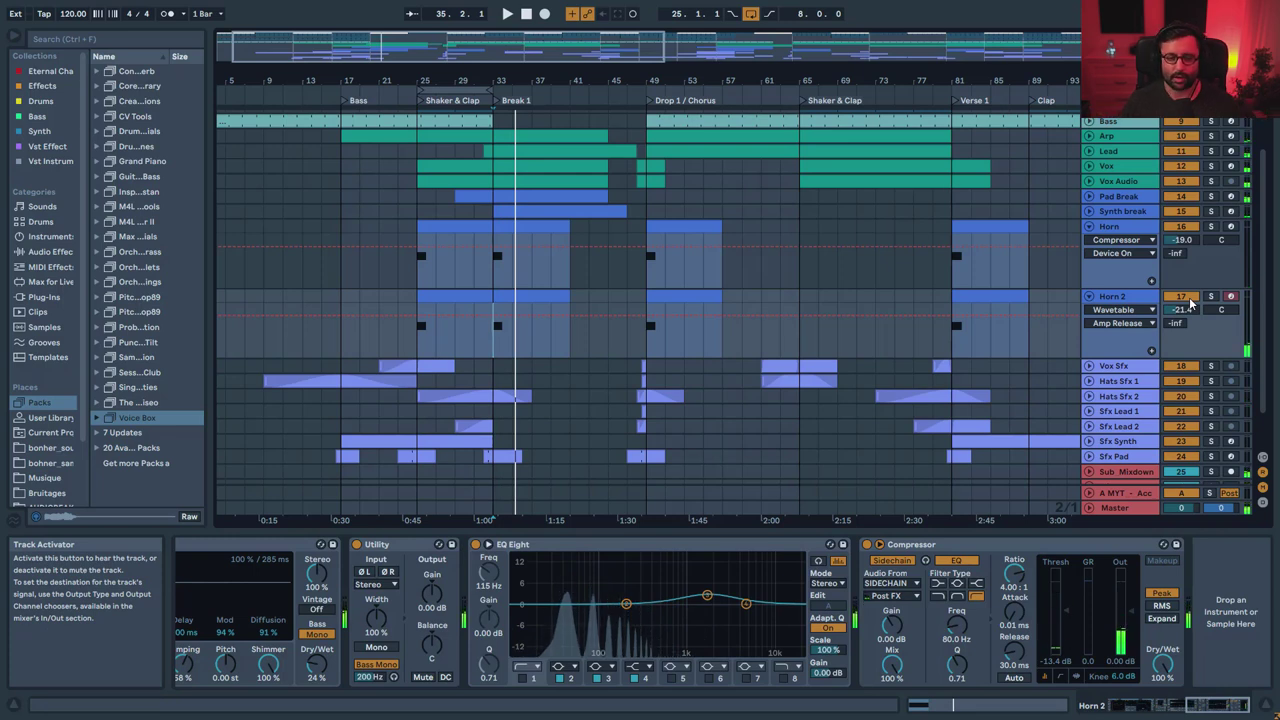
- Bring Horn 2's Wavetable back into view and play Break 1 from bar 33 with all tracks
left_click(1124, 705)
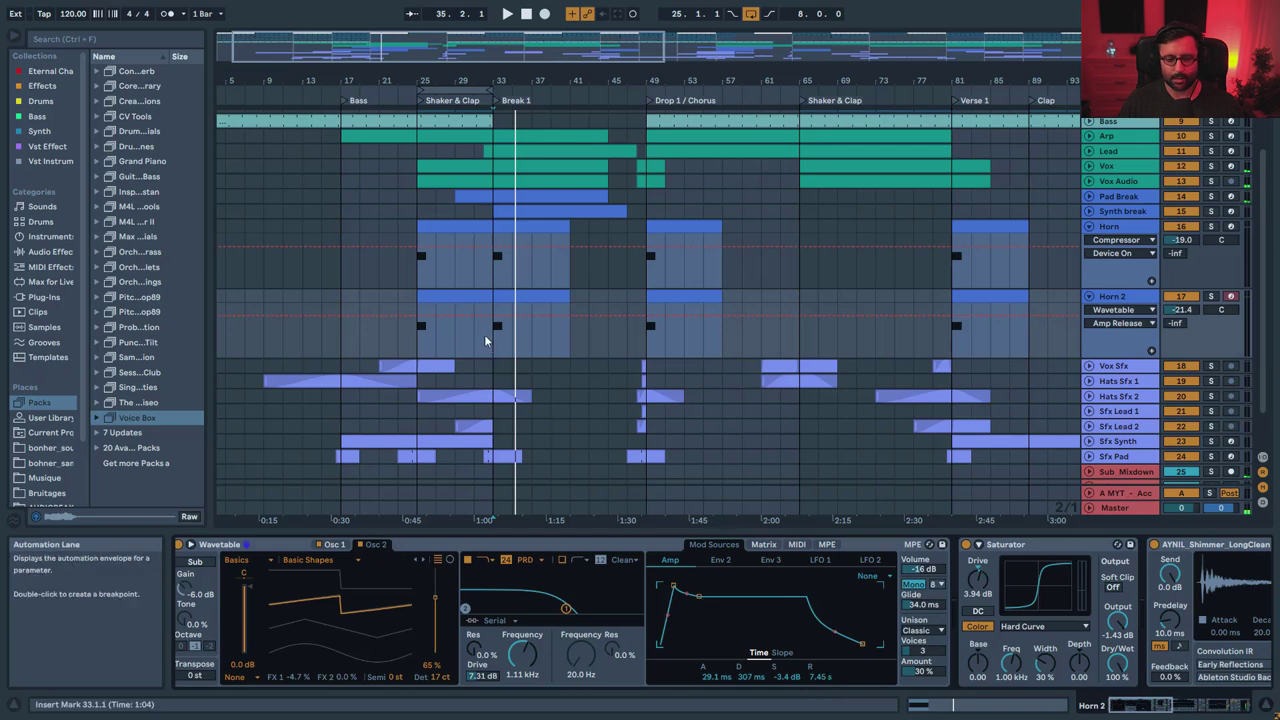
key("space")
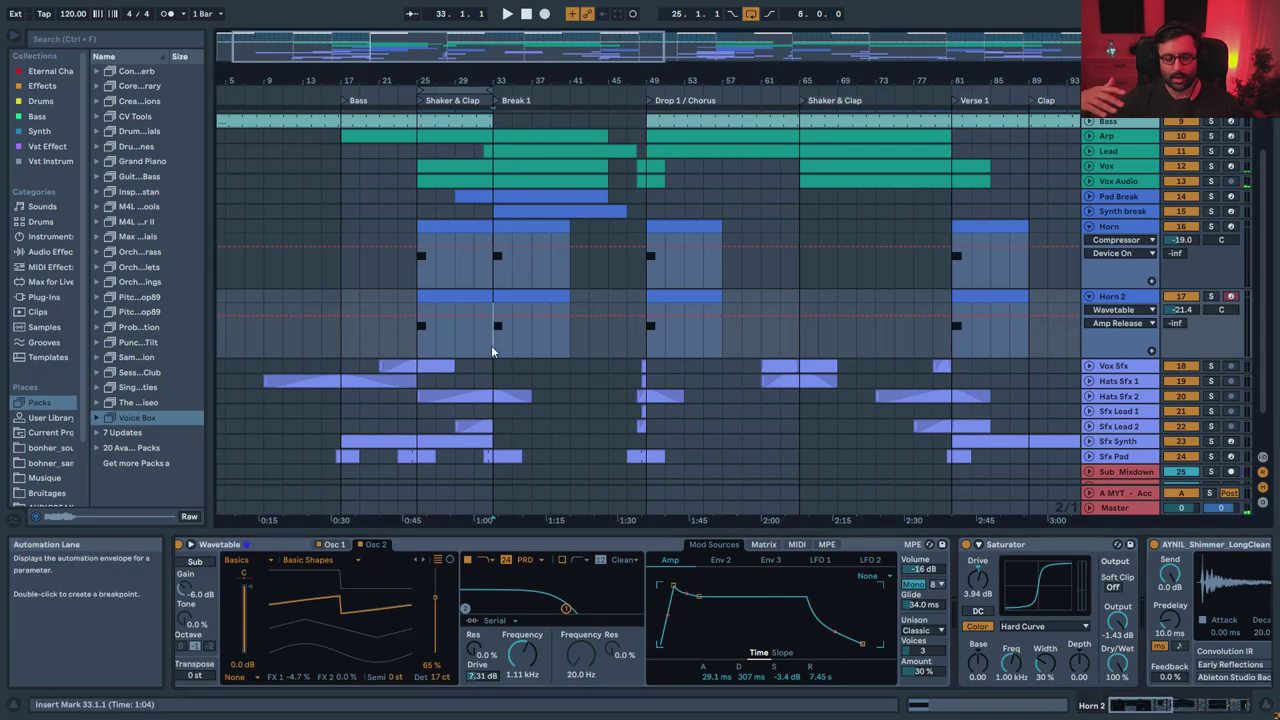
key("space")
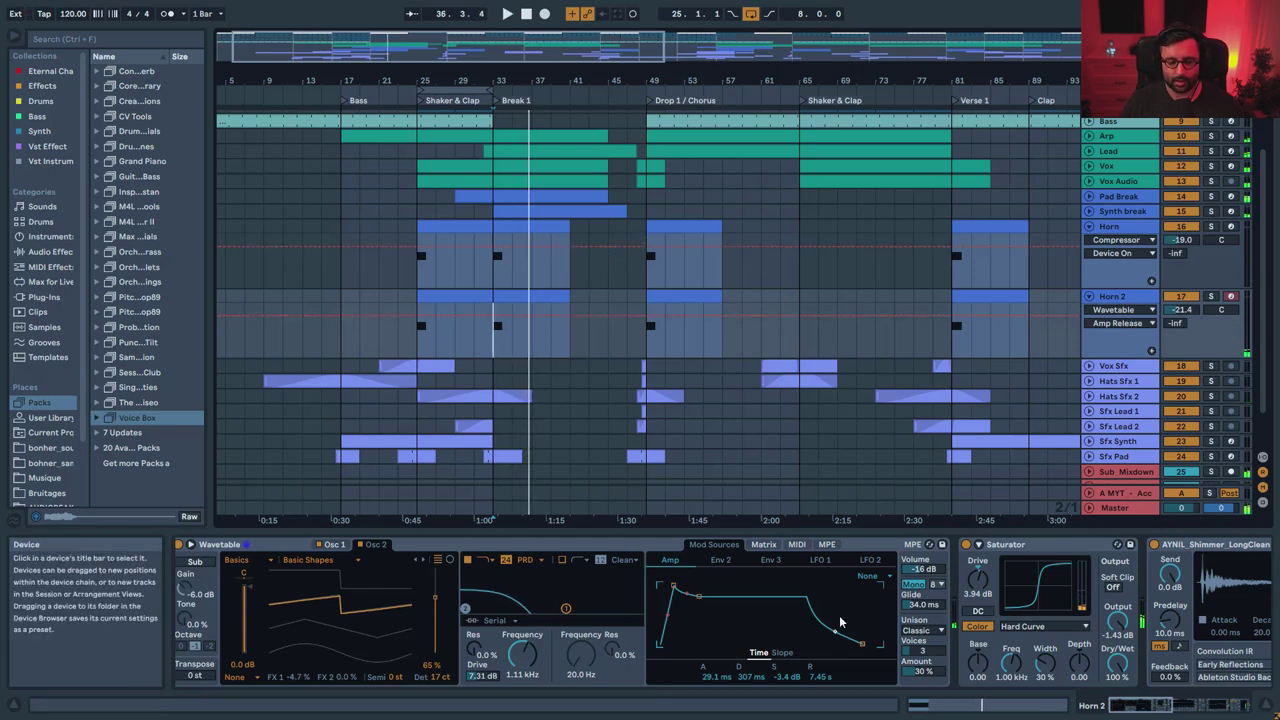
- Play the transition into Drop 1 from bar 47 with all tracks, then replay it with Horn and Horn 2 muted
left_click(629, 342)
key("space")
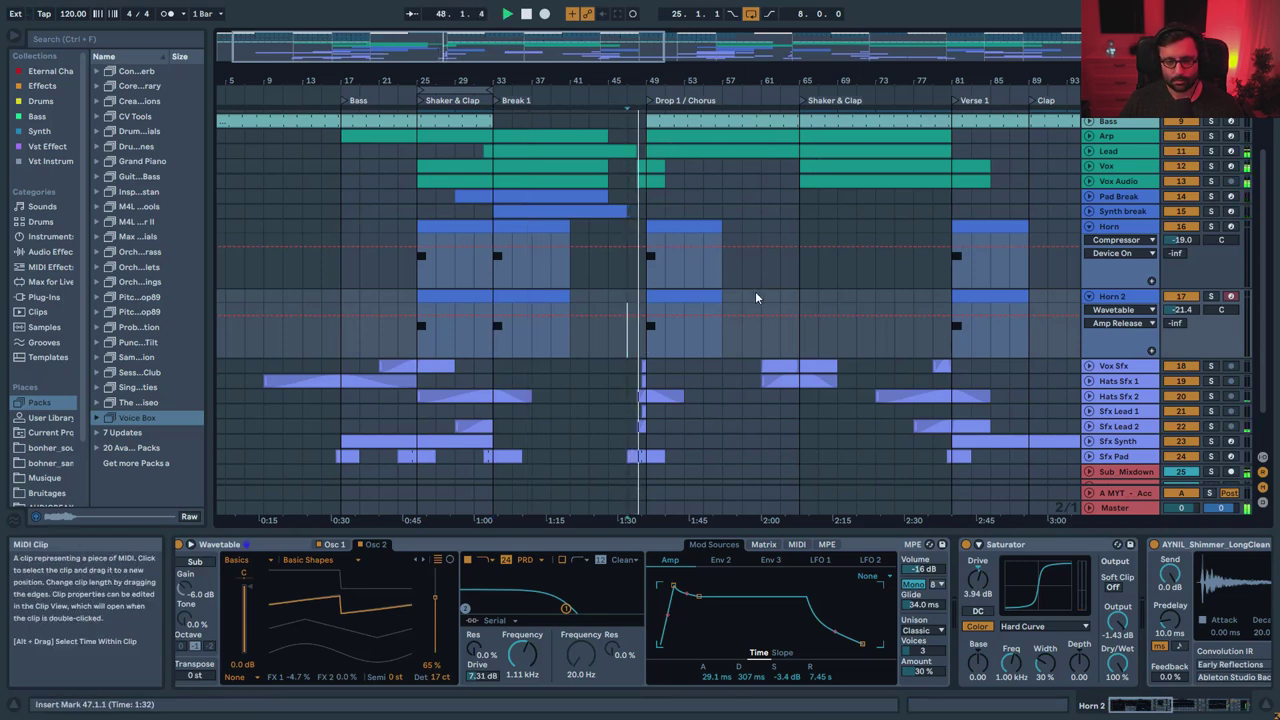
key("space")
left_click(1184, 298)
left_click(1182, 227)
left_click(631, 322)
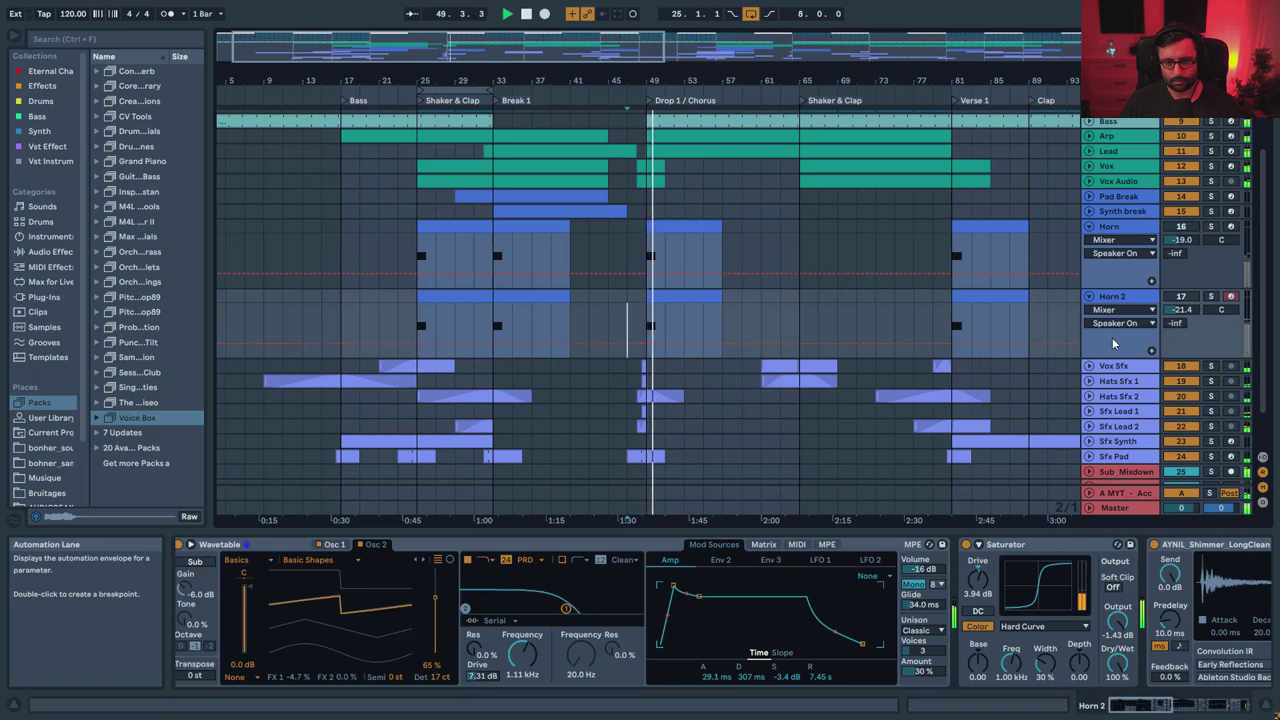
key("space")
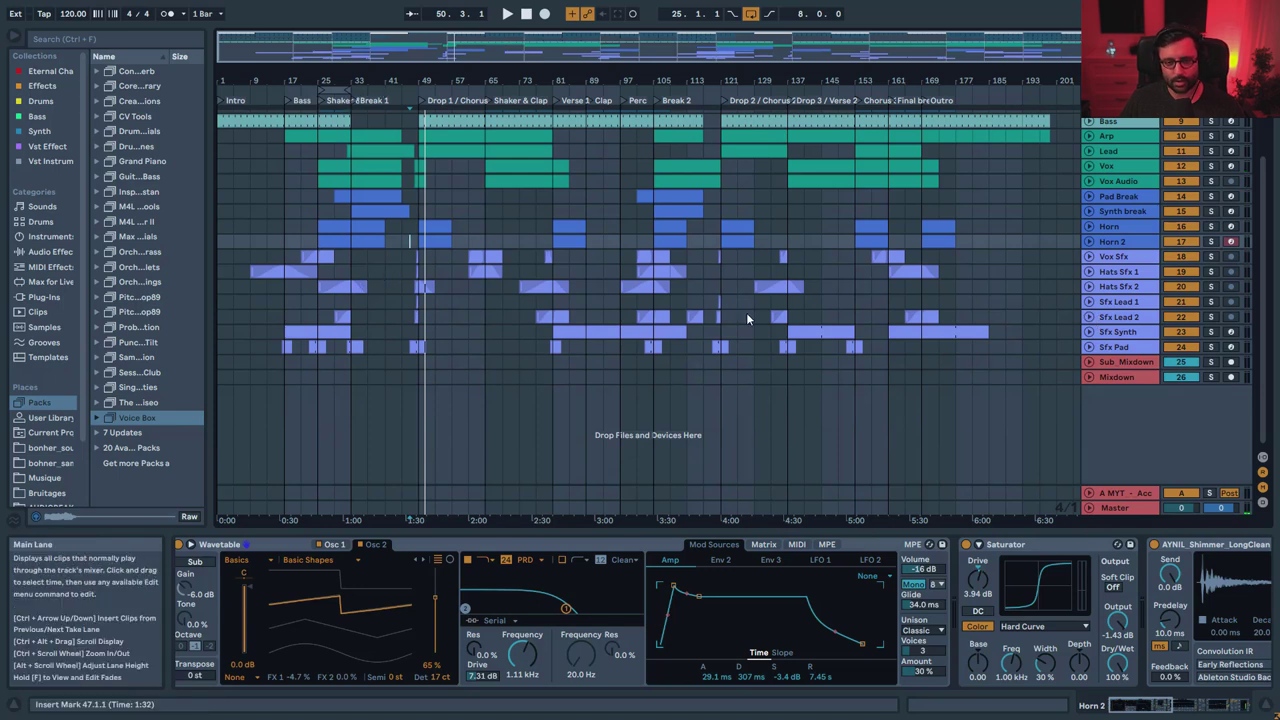
- Unfold and solo the Vox Sfx track, and audition its clip leading into Break 2 from bars 101 and 103
left_click(1132, 256)
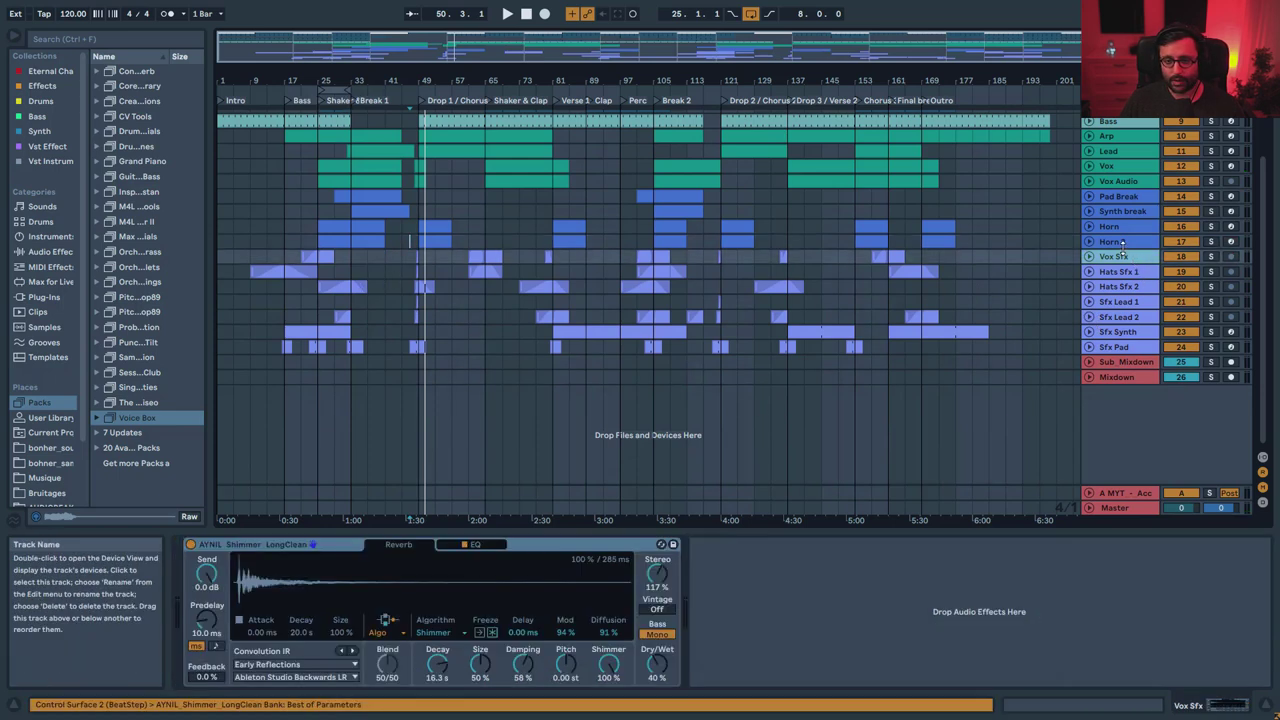
left_click(1089, 257)
left_click(1211, 257)
left_click(645, 257)
key("space")
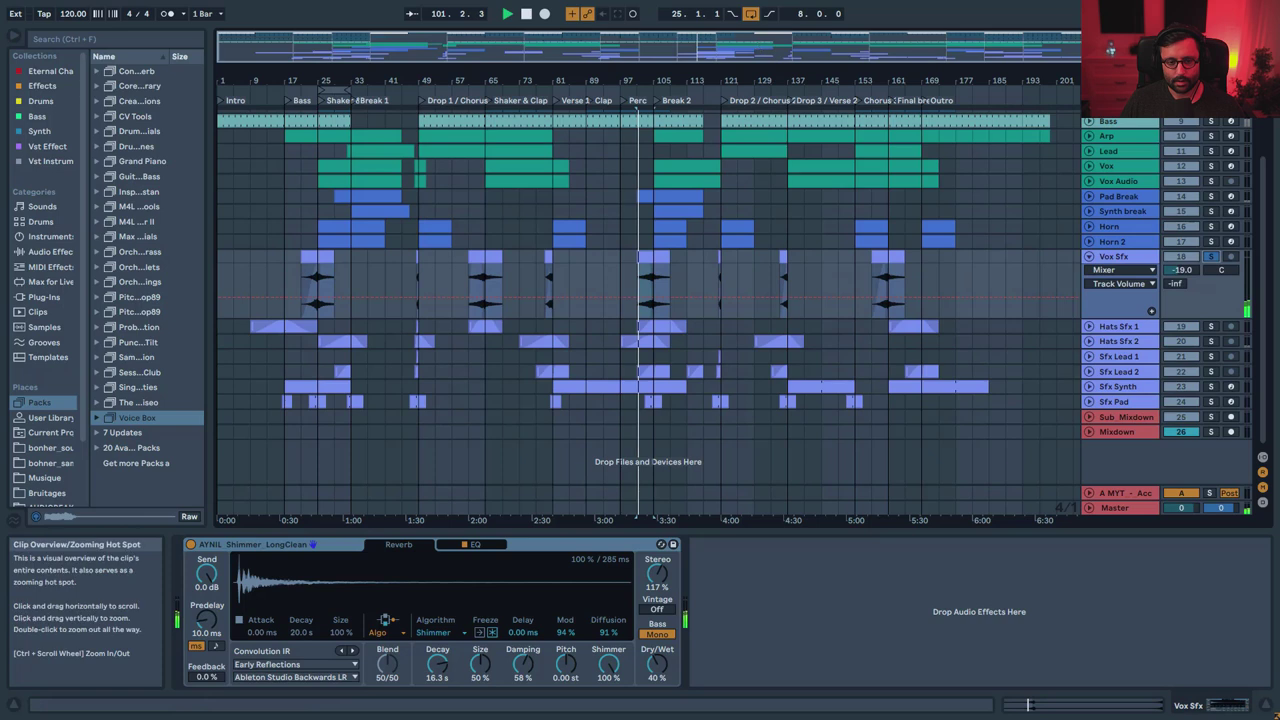
left_click_drag(648, 46, 684, 92)
left_click(703, 275)
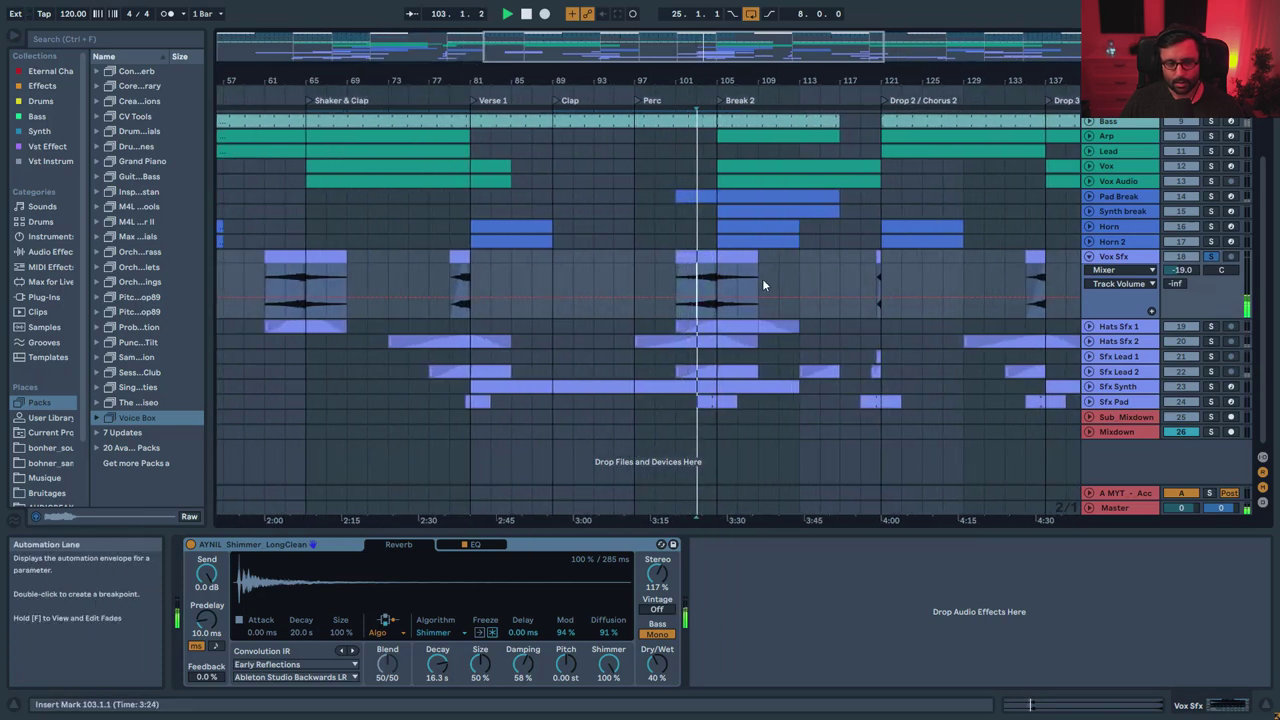
left_click_drag(757, 80, 765, 106)
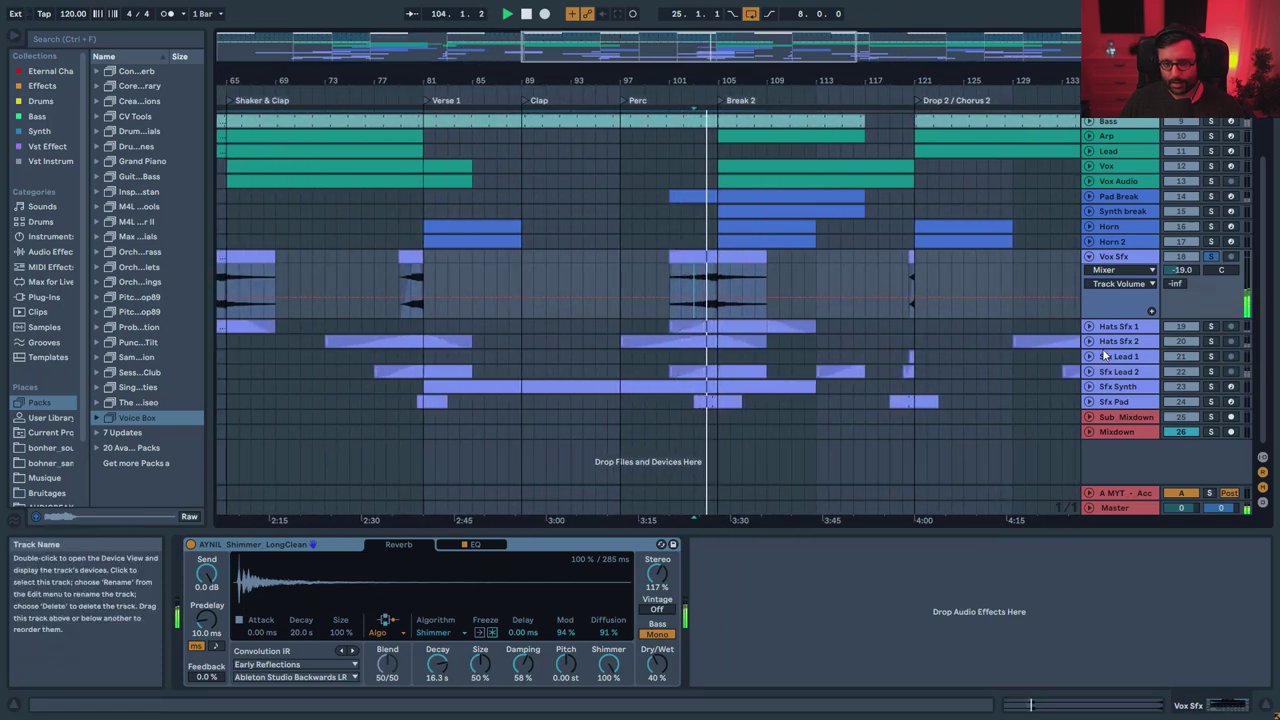
- Unfold and solo the Hats Sfx 1 track, and audition its Break 2 clip from bar 108
left_click(1089, 326)
left_click(1215, 328)
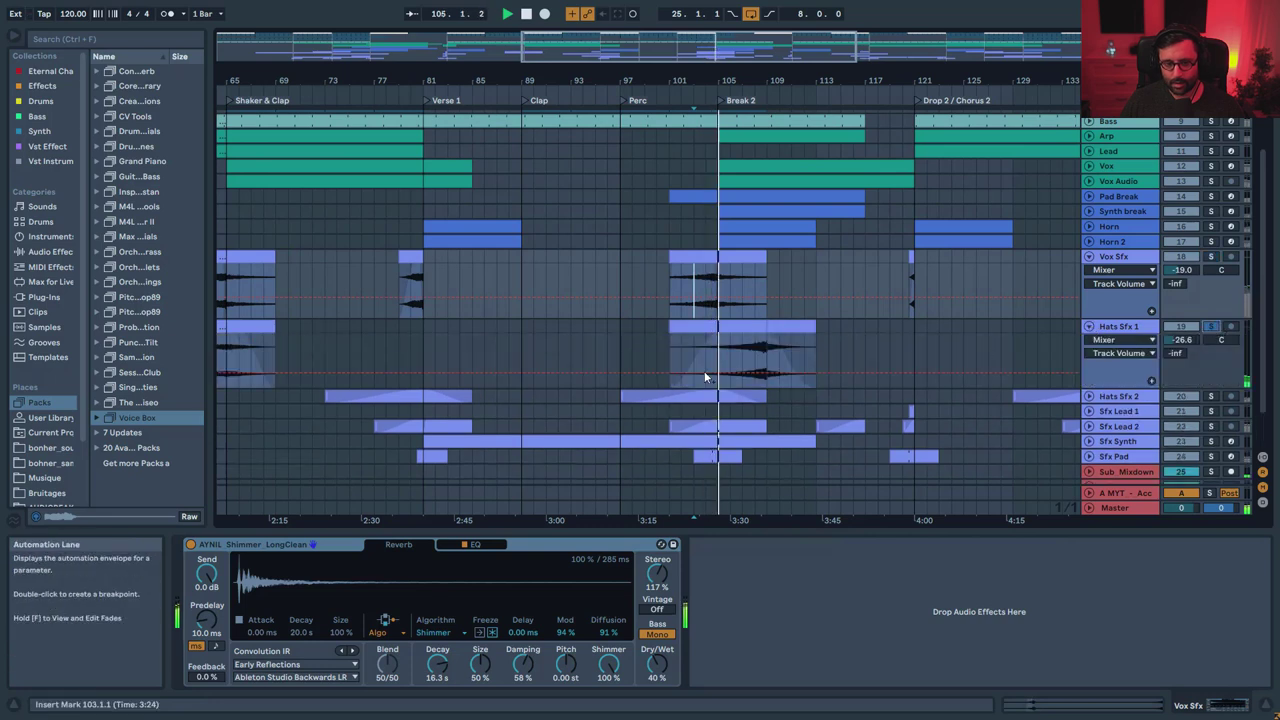
left_click(754, 341)
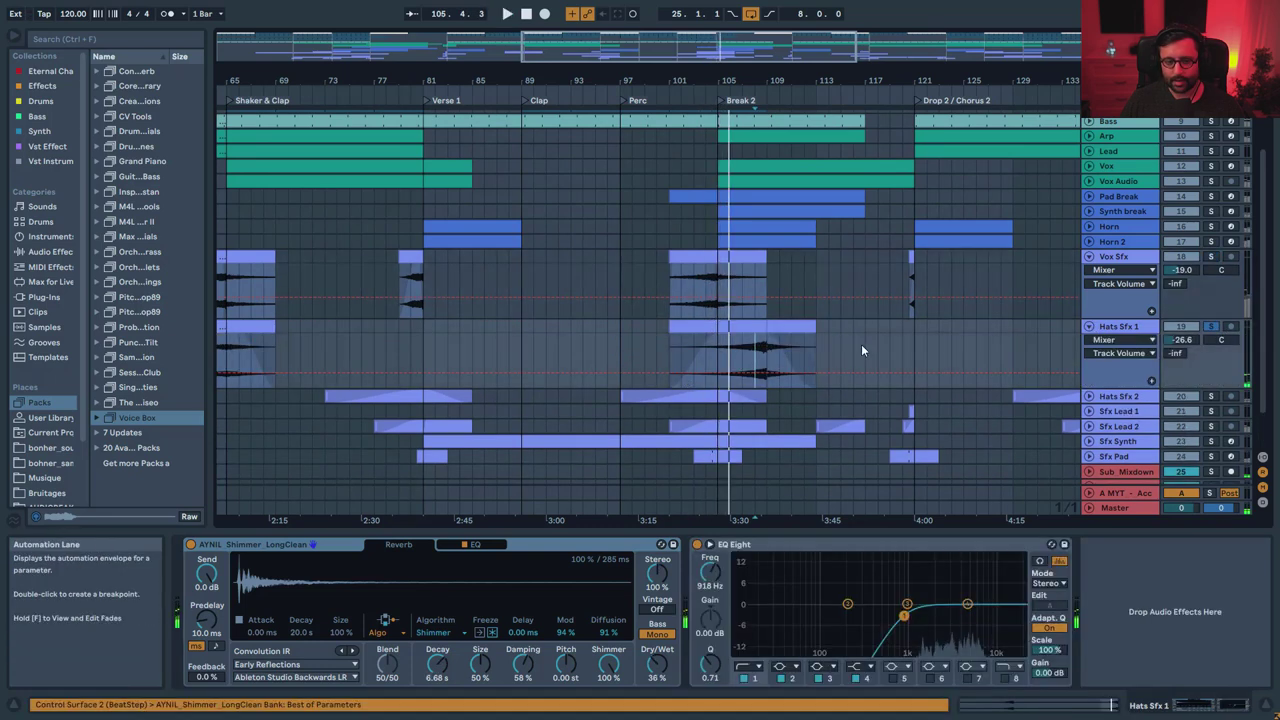
- Solo and unfold the Hats Sfx 2 track, and audition its clip from bar 104
left_click(1210, 396)
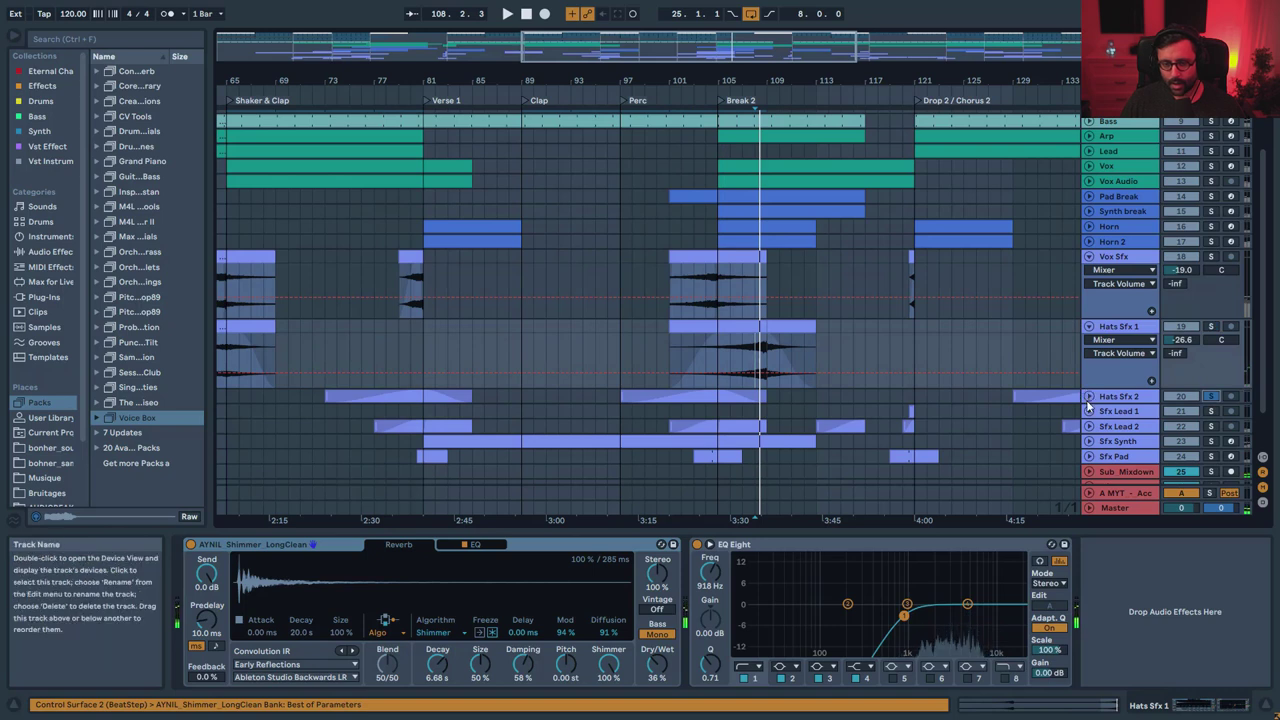
left_click(1089, 396)
left_click(706, 430)
key("space")
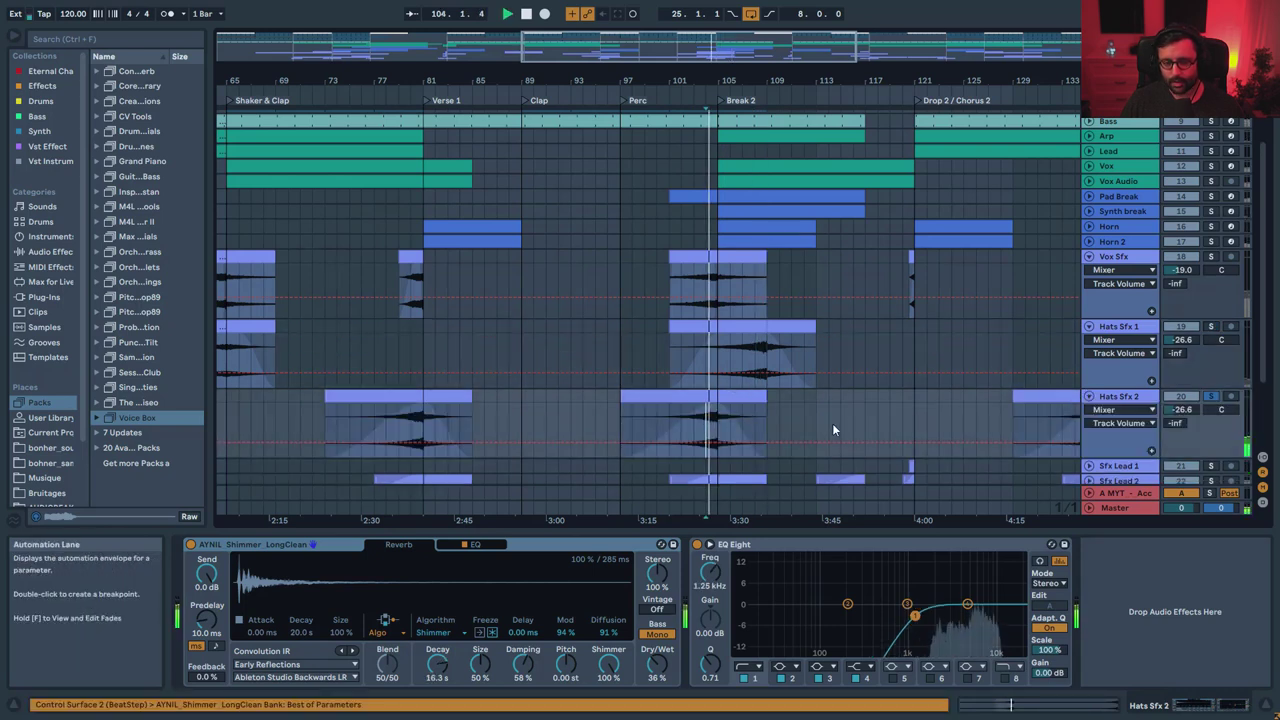
- Unfold Sfx Lead 1 and Sfx Lead 2, and audition each one soloed just before Drop 2 from bar 120.3
left_click_drag(764, 76, 764, 56)
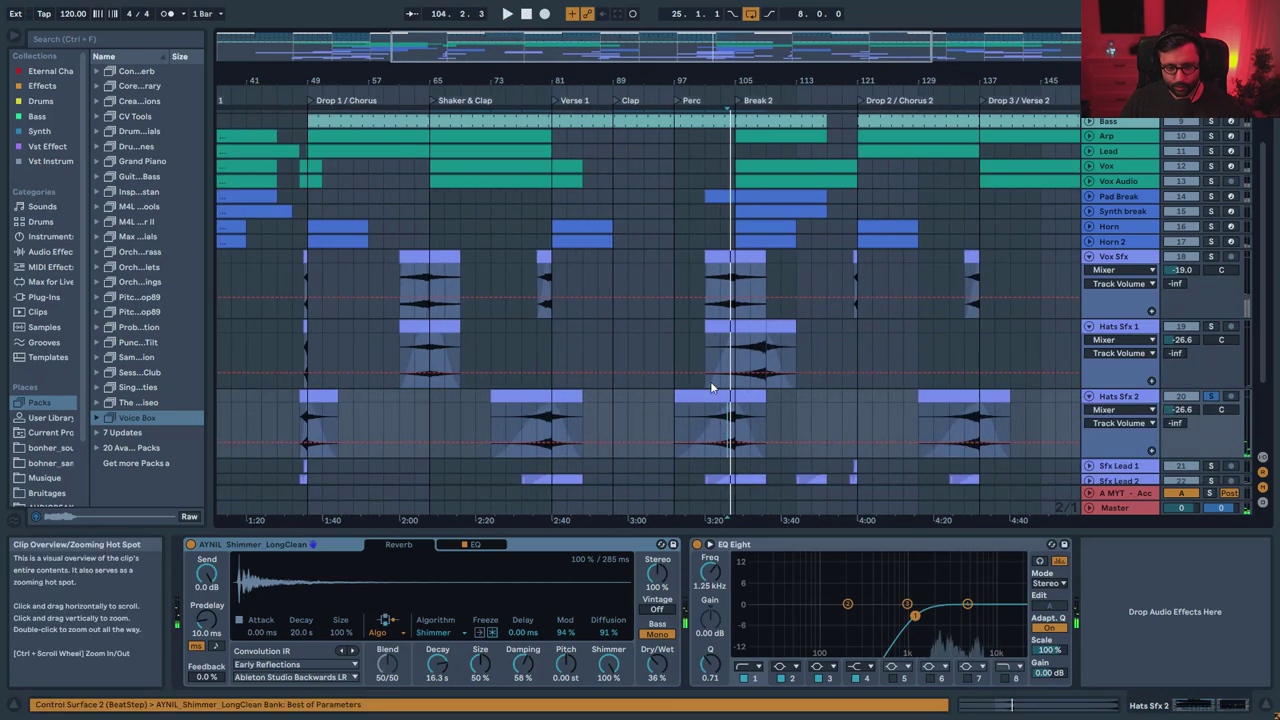
scroll(1118, 424, "down", 2)
left_click(1089, 419)
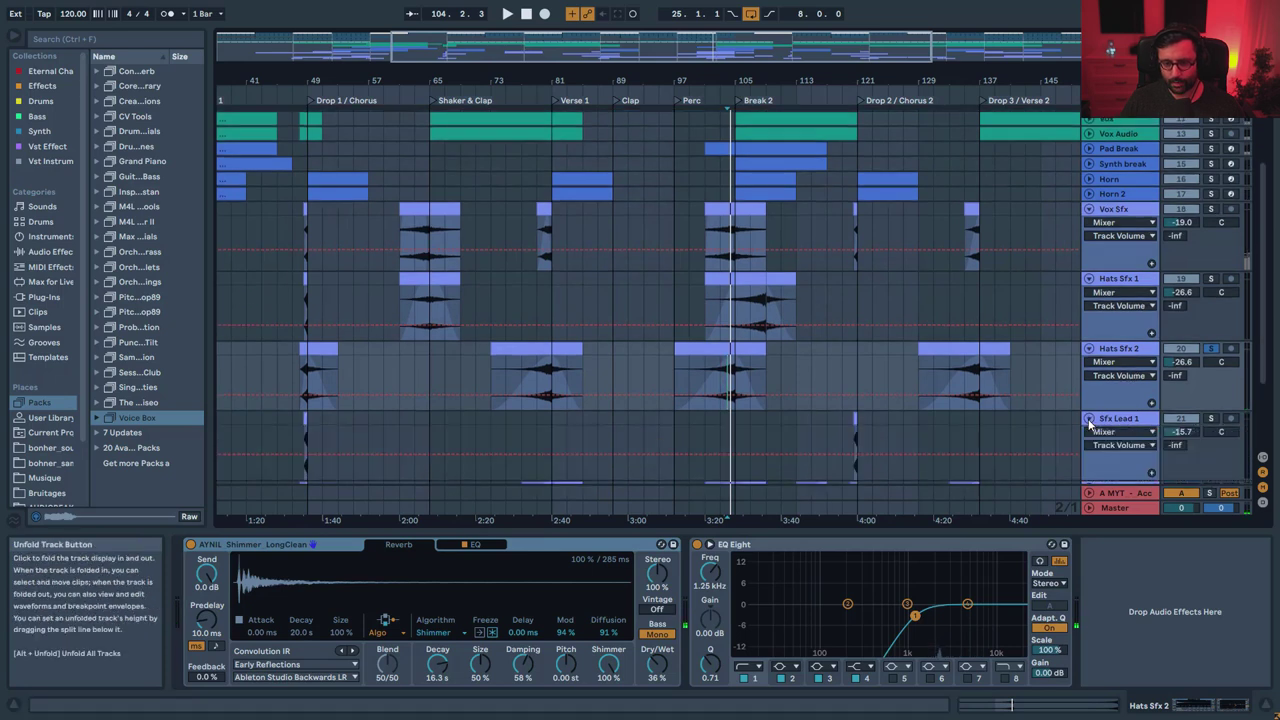
scroll(1089, 424, "down", 3)
left_click(1089, 409)
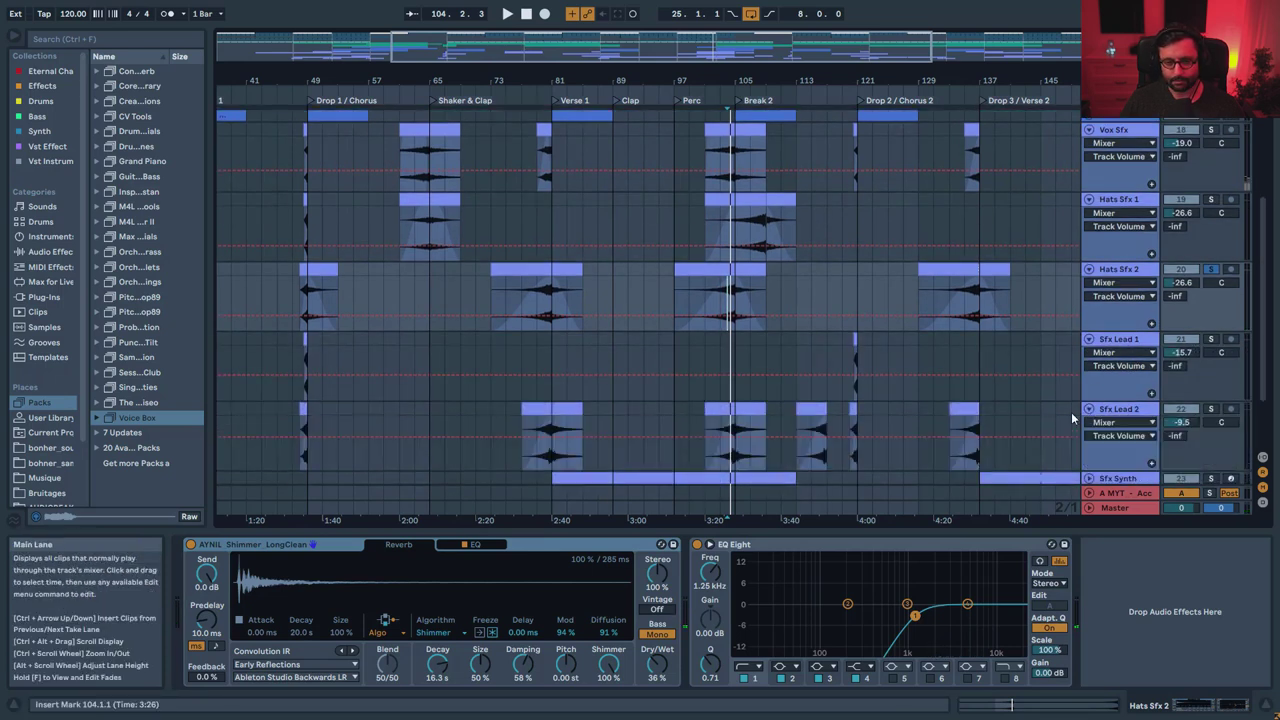
left_click_drag(638, 68, 800, 173)
left_click(803, 355)
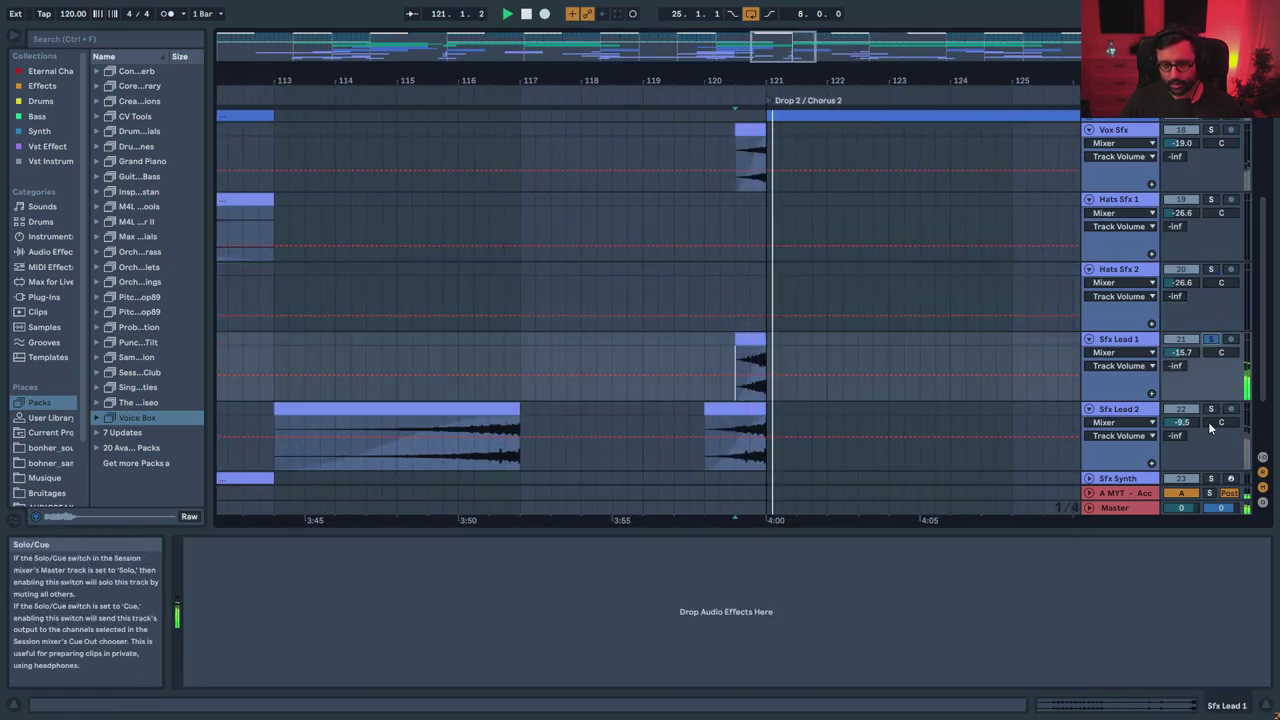
key("space")
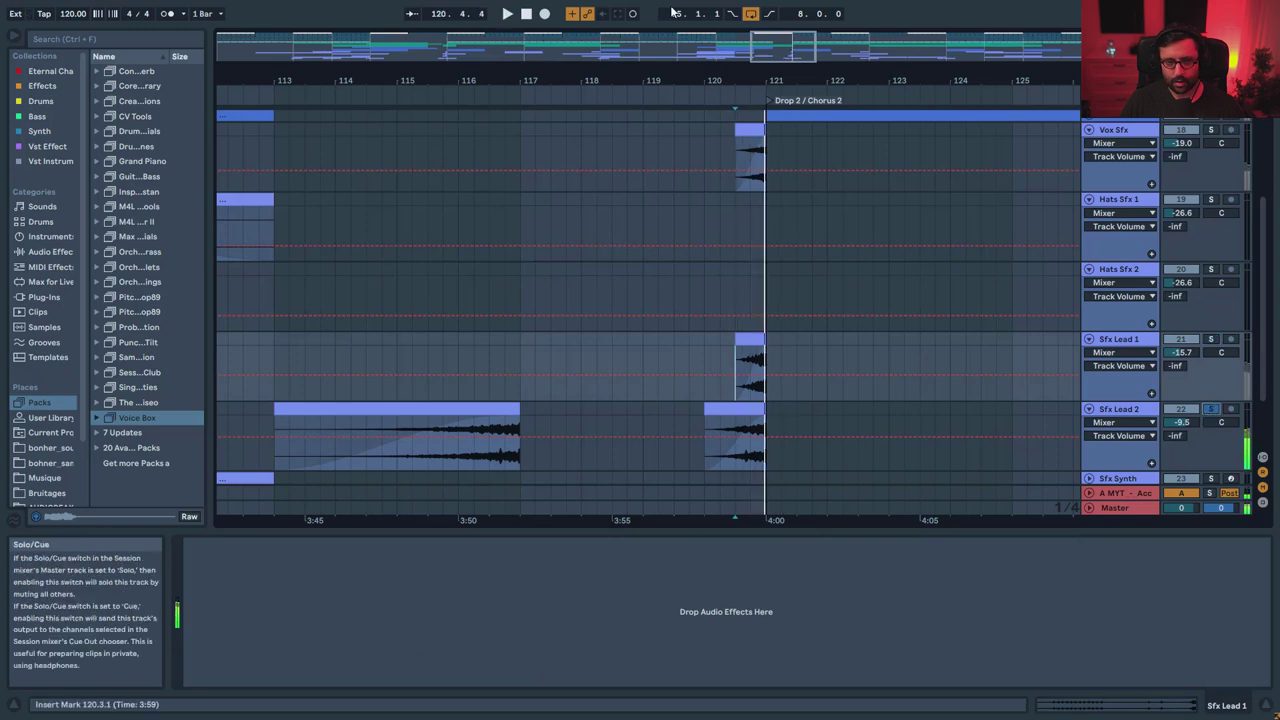
- Fold all the unfolded tracks in the arrangement
left_click_drag(775, 46, 750, 2)
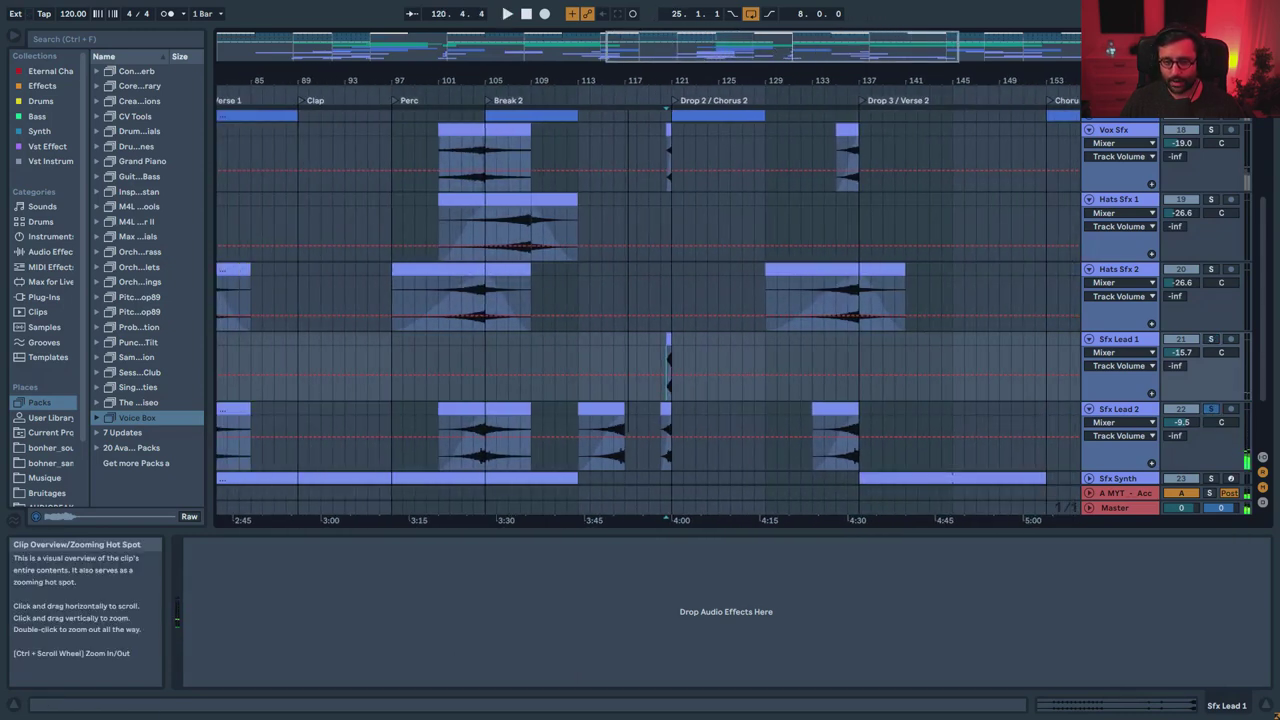
scroll(1060, 240, "up", 5)
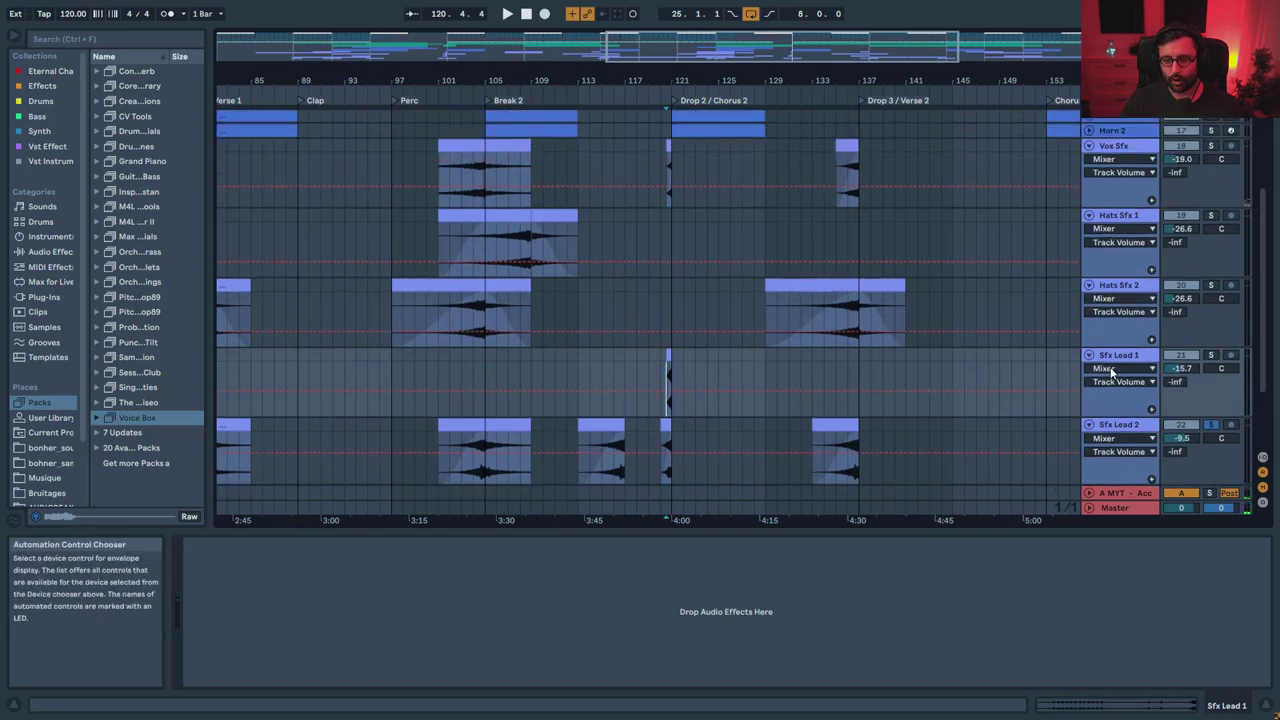
left_click(1089, 225, "alt")
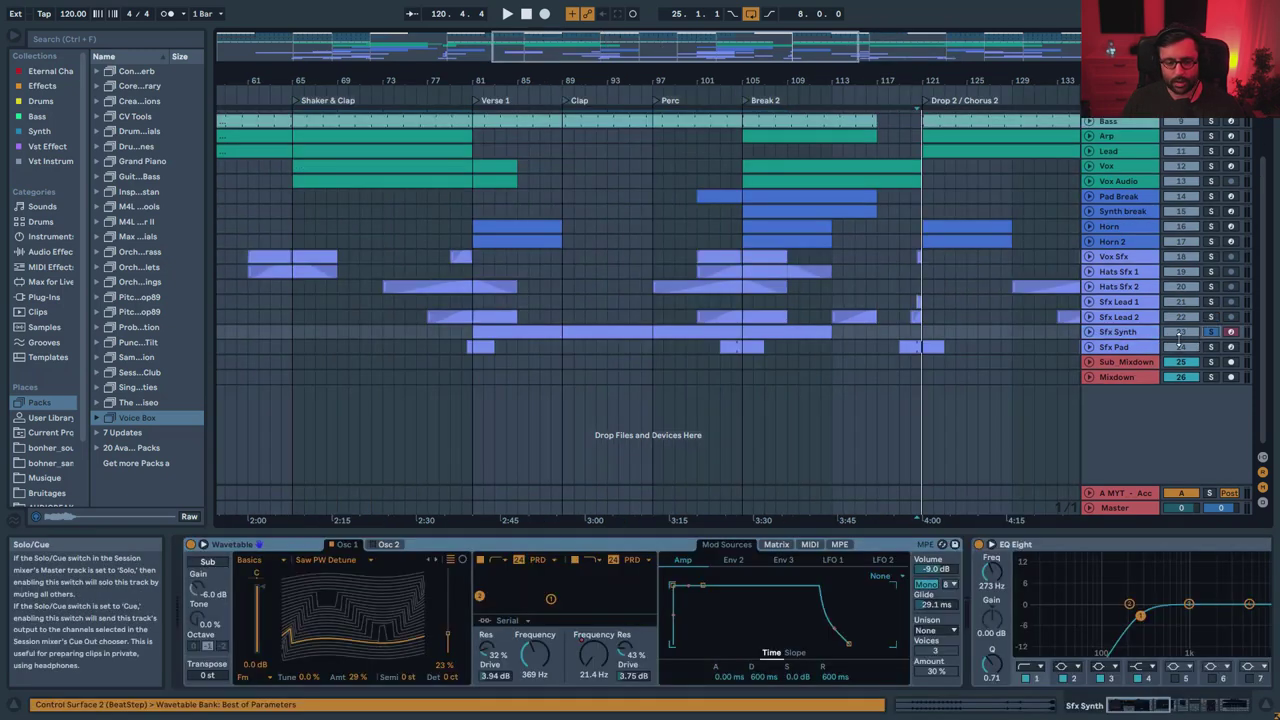
- Unfold the Sfx Synth track and audition it soloed in Verse 1 from bar 83
left_click(1088, 332)
left_click(500, 350)
key("space")
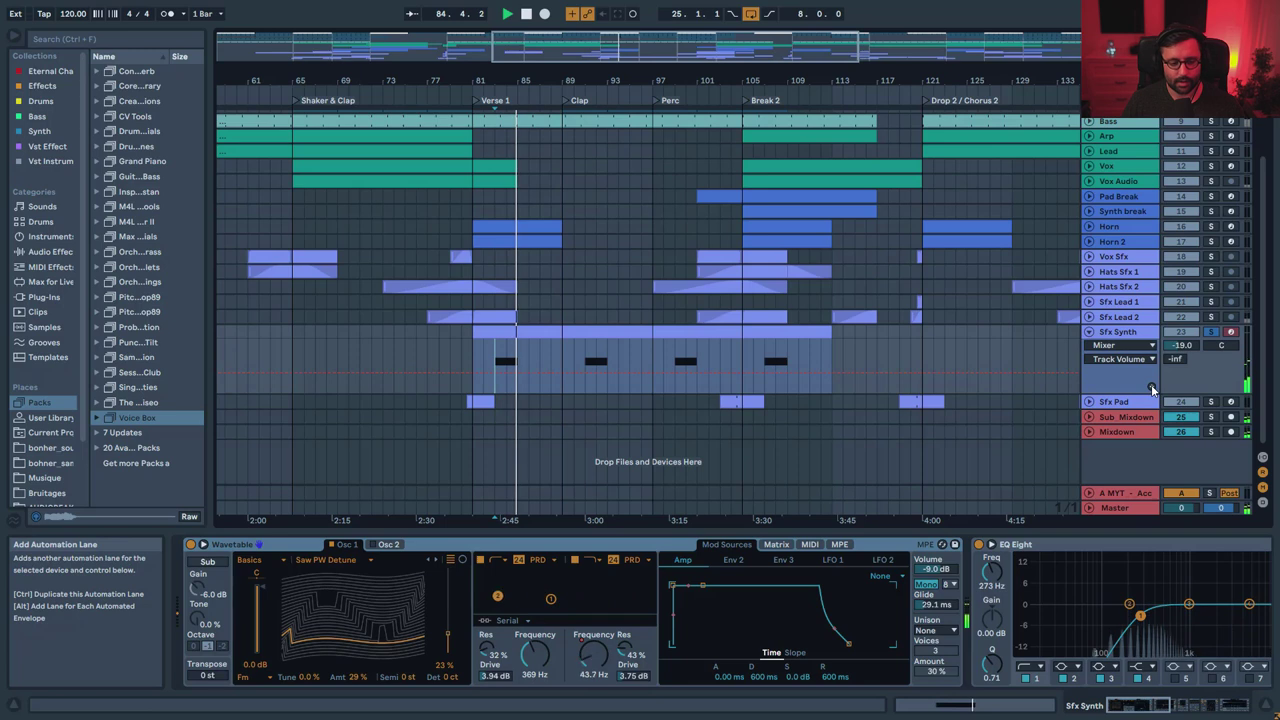
- Bypass the EQ Eight on Sfx Synth and replay the synth from bar 83
key("space")
left_click(1192, 710)
left_click_drag(1192, 710, 1197, 710)
left_click(1205, 709)
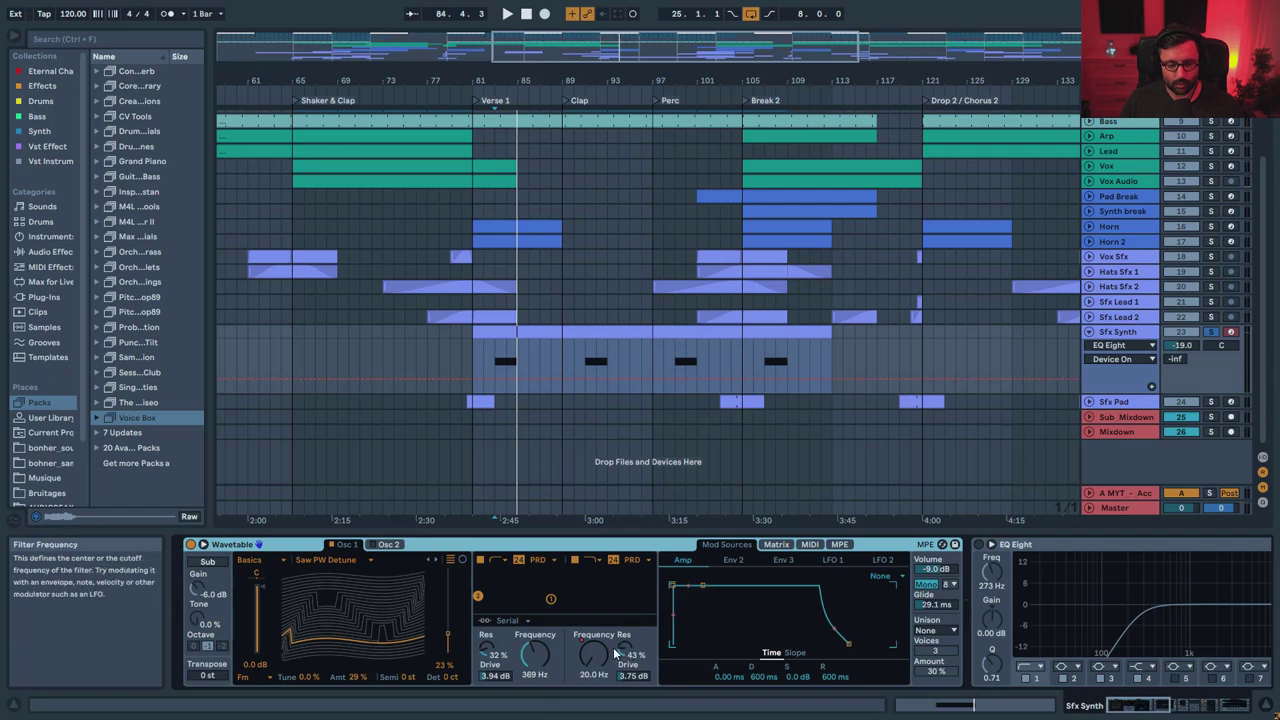
key("space")
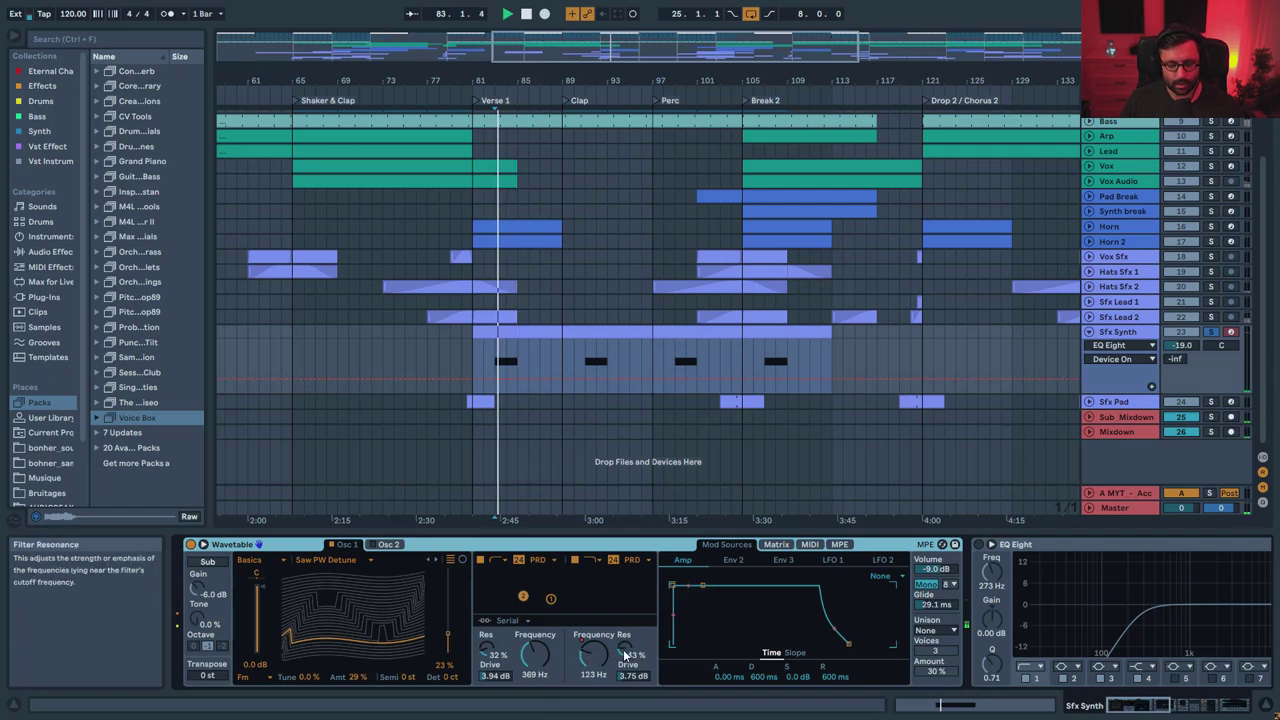
- Try Sfx Synth's Wavetable from bar 83 with Filter 1 switched off, checking the Filter 2 resonance
left_click_drag(625, 653, 625, 712)
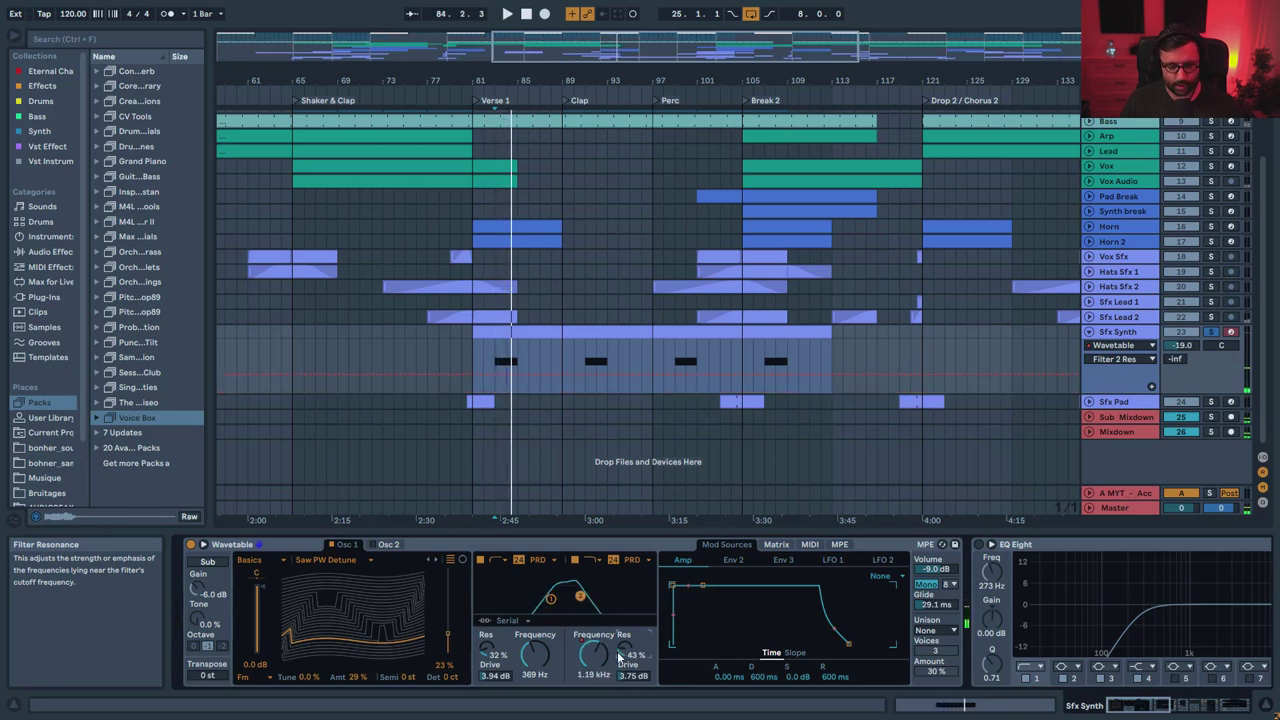
left_click(480, 560)
key("space")
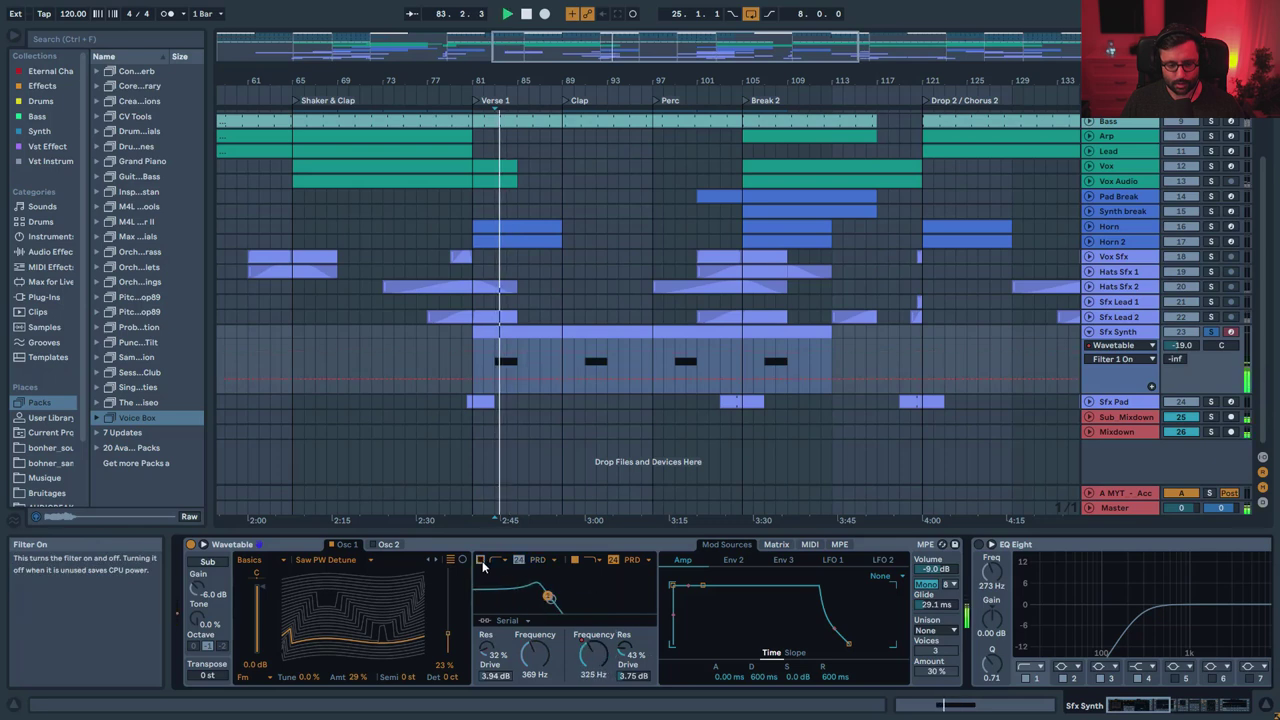
left_click(1037, 550)
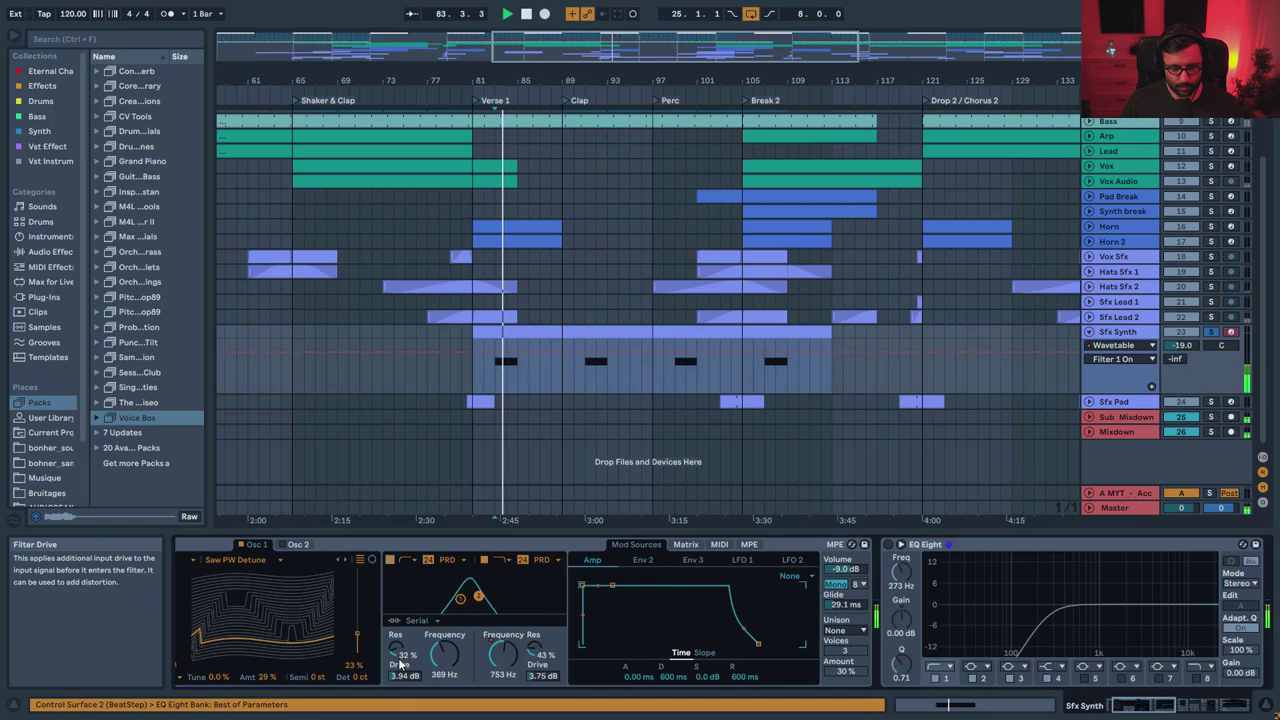
key("space")
- Check Wavetable's Env 2 and modulation matrix, and audition Sfx Synth's Filter 2 frequency automation from bar 82
left_click(643, 562)
left_click(687, 547)
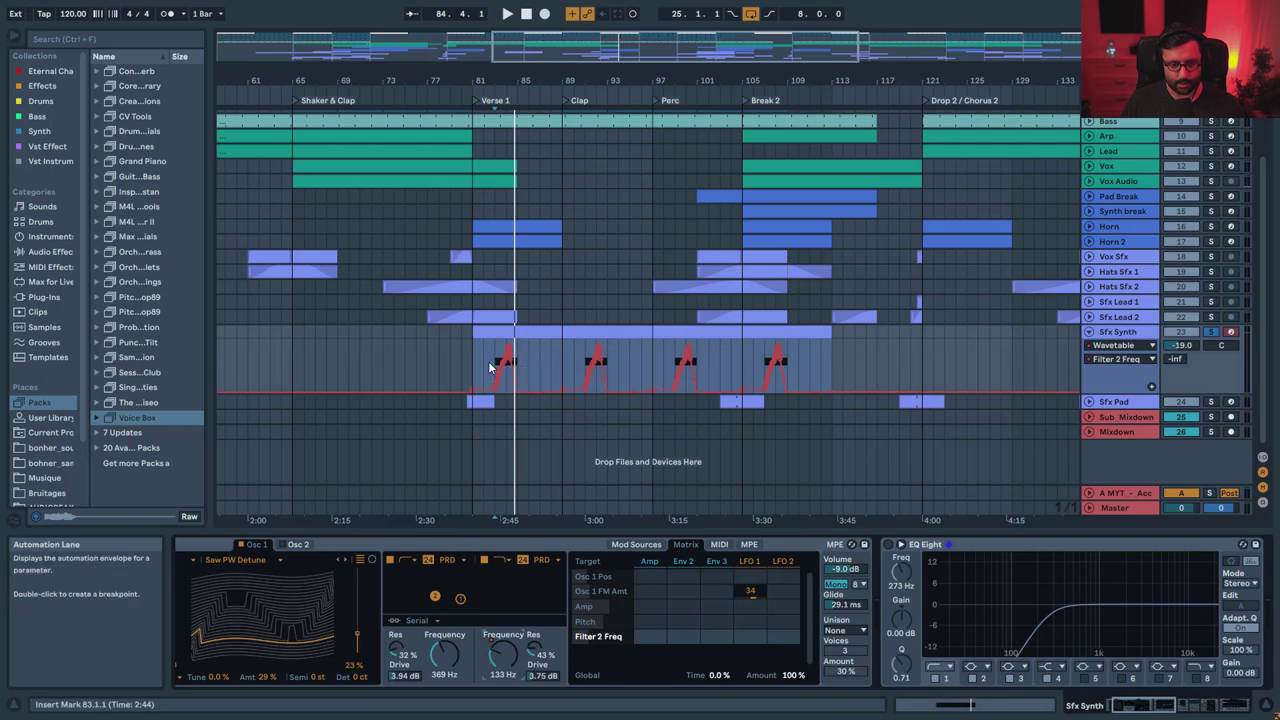
key("space")
left_click_drag(488, 81, 635, 130)
left_click(644, 366)
key("space")
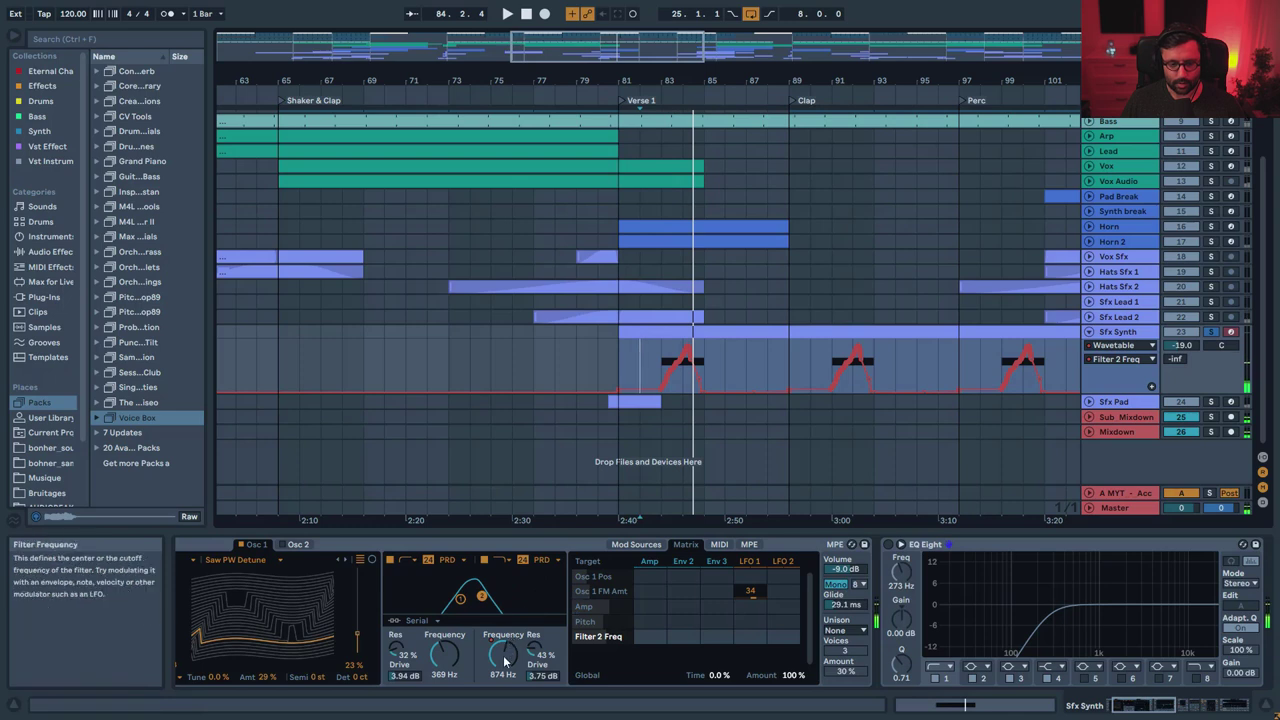
- Try overriding the Filter 2 frequency automation by hand at about 994 Hz while playing from bar 82
key("space")
left_click_drag(504, 657, 504, 652)
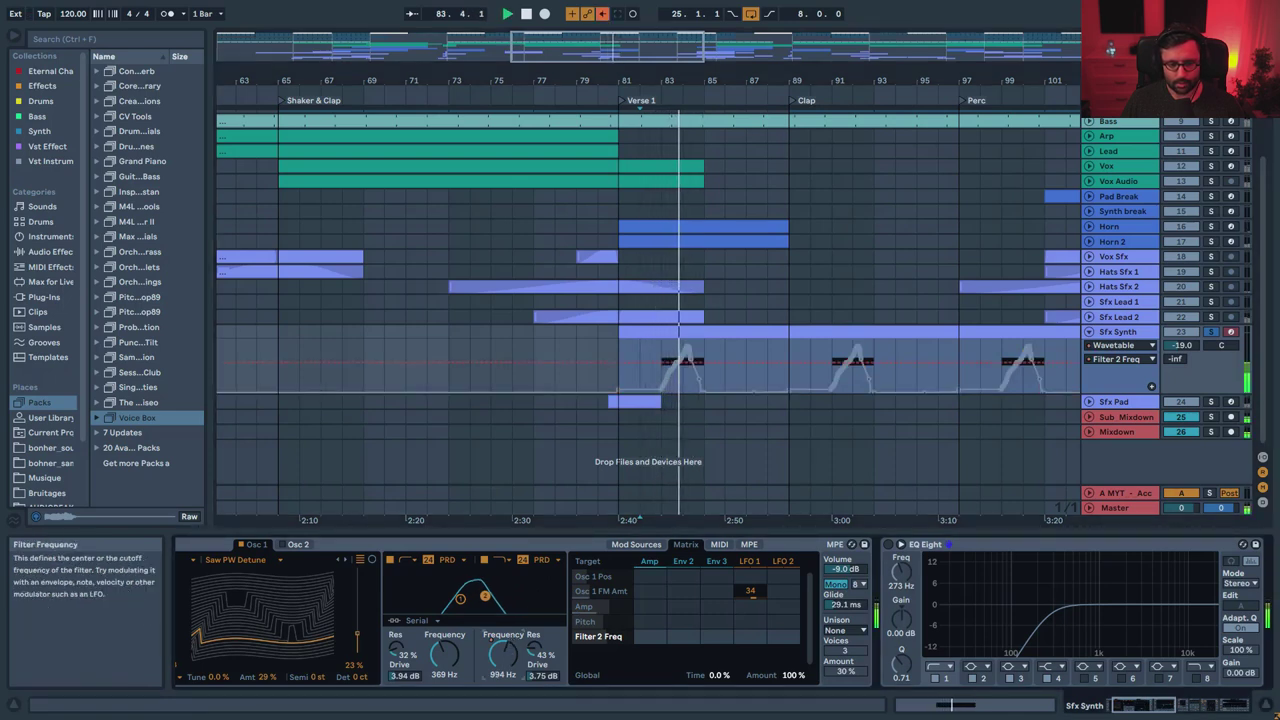
key("space")
double_click(504, 655)
key("space")
- Solo the Sfx Pad track, audition it around Drop 1, and inspect its Analog's Osc 1 and Filter 1 settings
left_click(1211, 402)
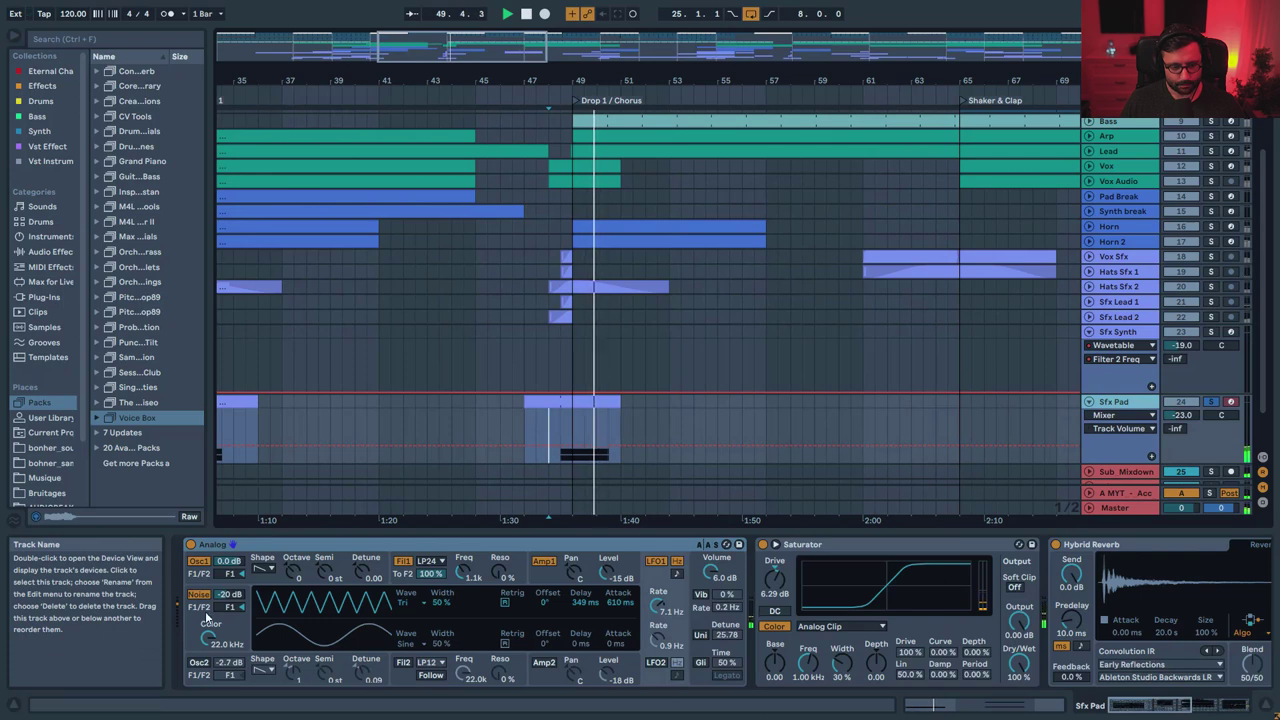
left_click(204, 575)
key("space")
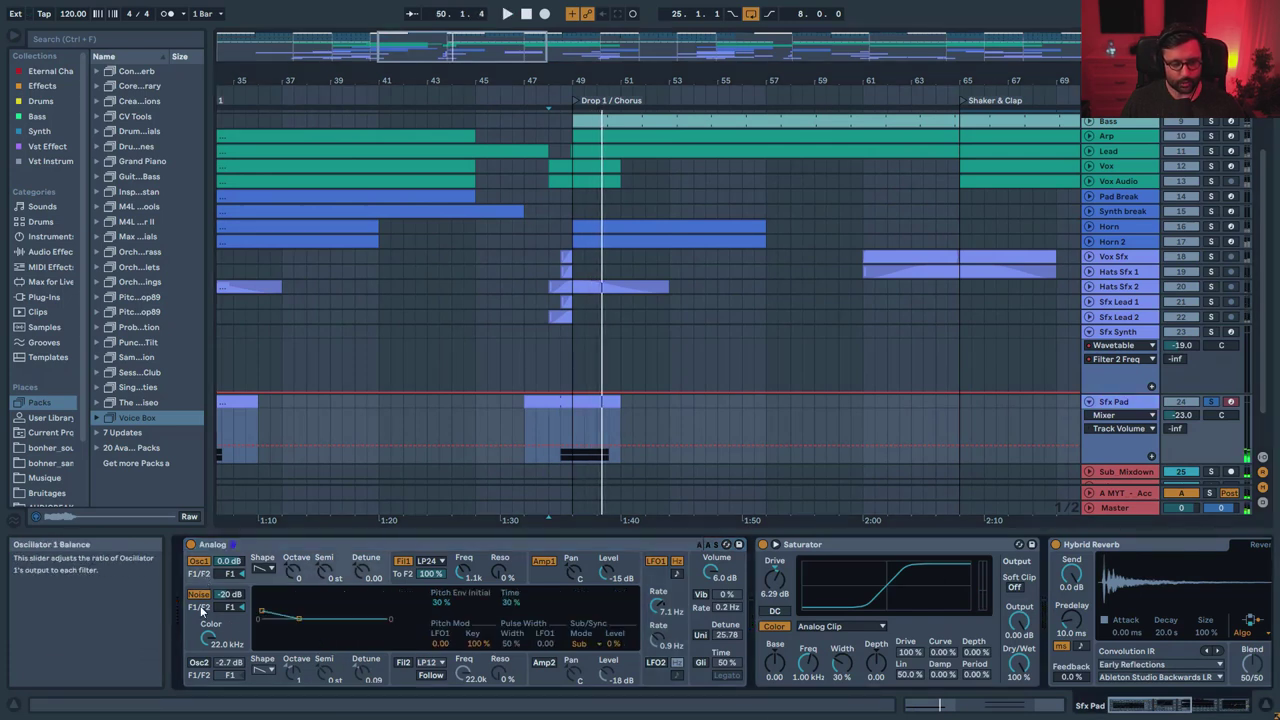
left_click(403, 575)
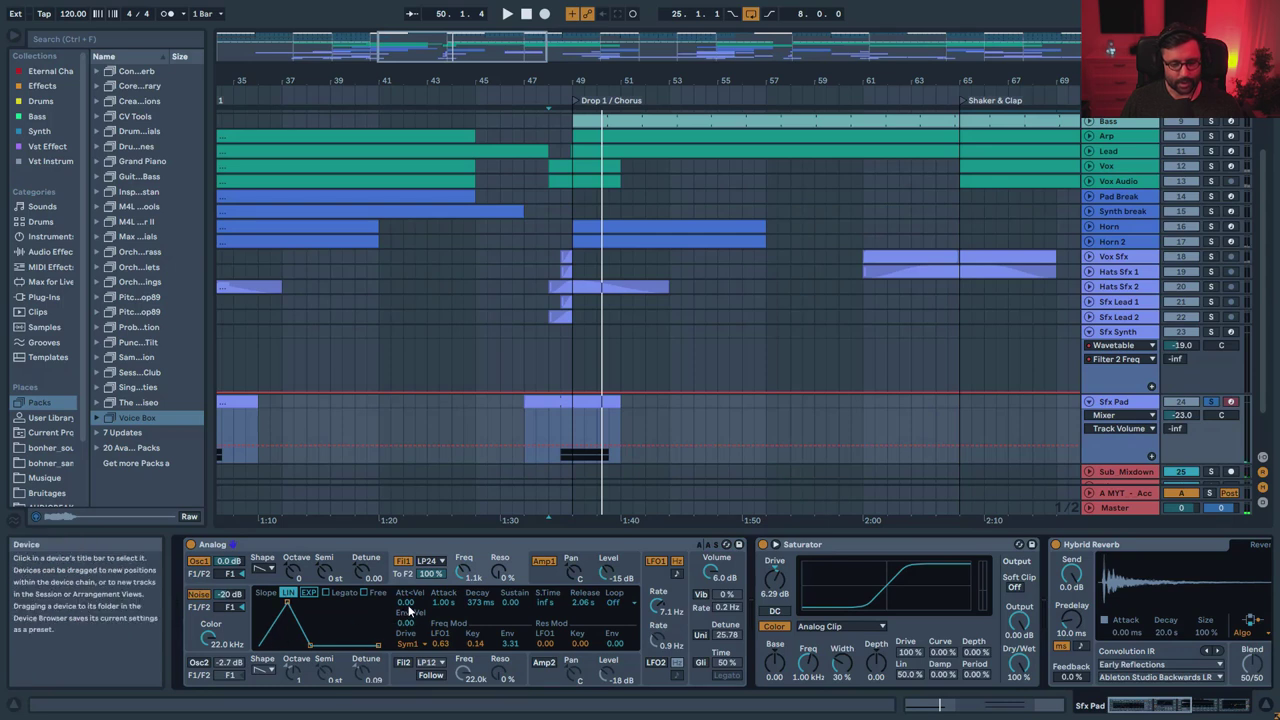
- Replay the Sfx Pad from bar 48 and examine Analog's LFO 1 settings alongside its Filter 1 modulation
left_click(550, 426)
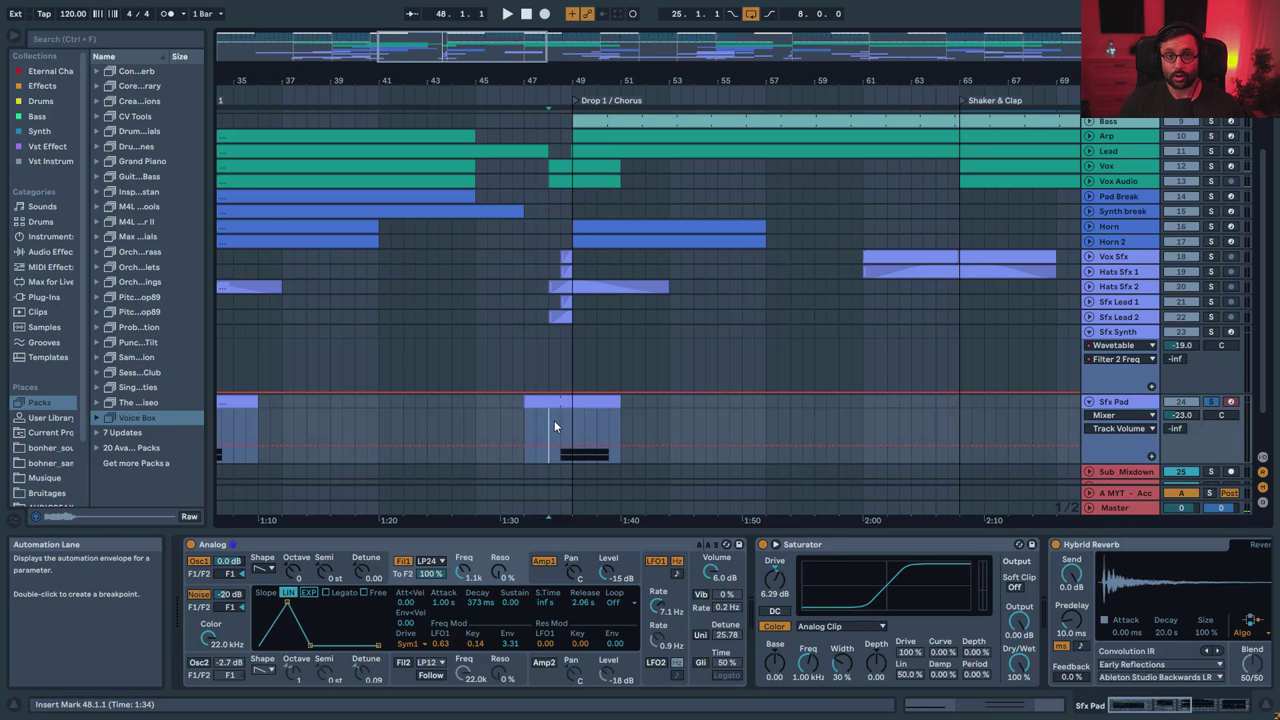
key("space")
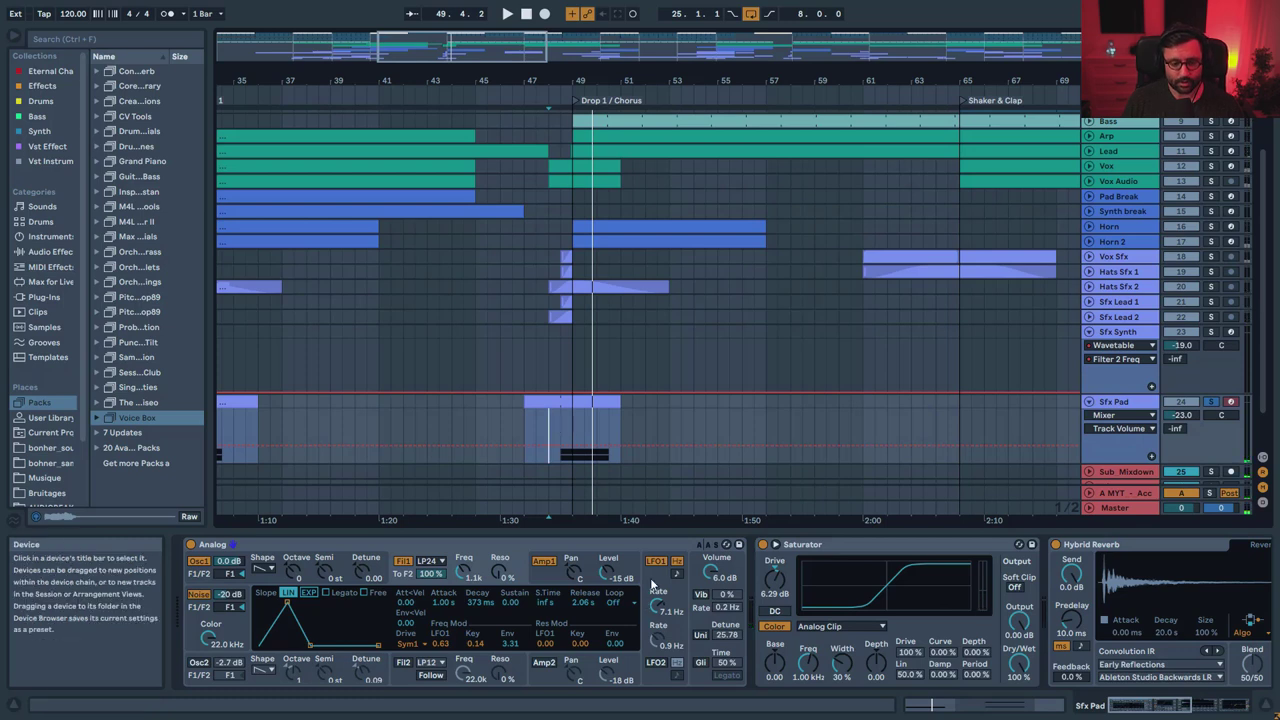
left_click(656, 588)
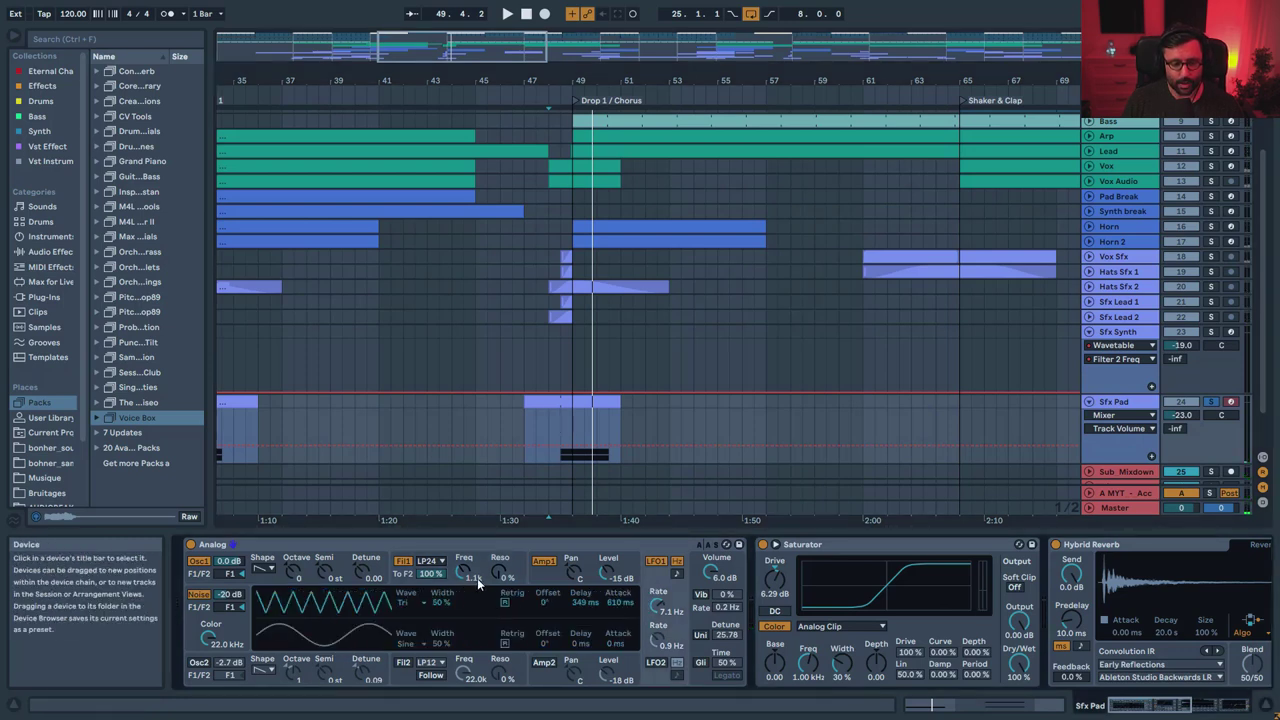
left_click(450, 588)
left_click(653, 586)
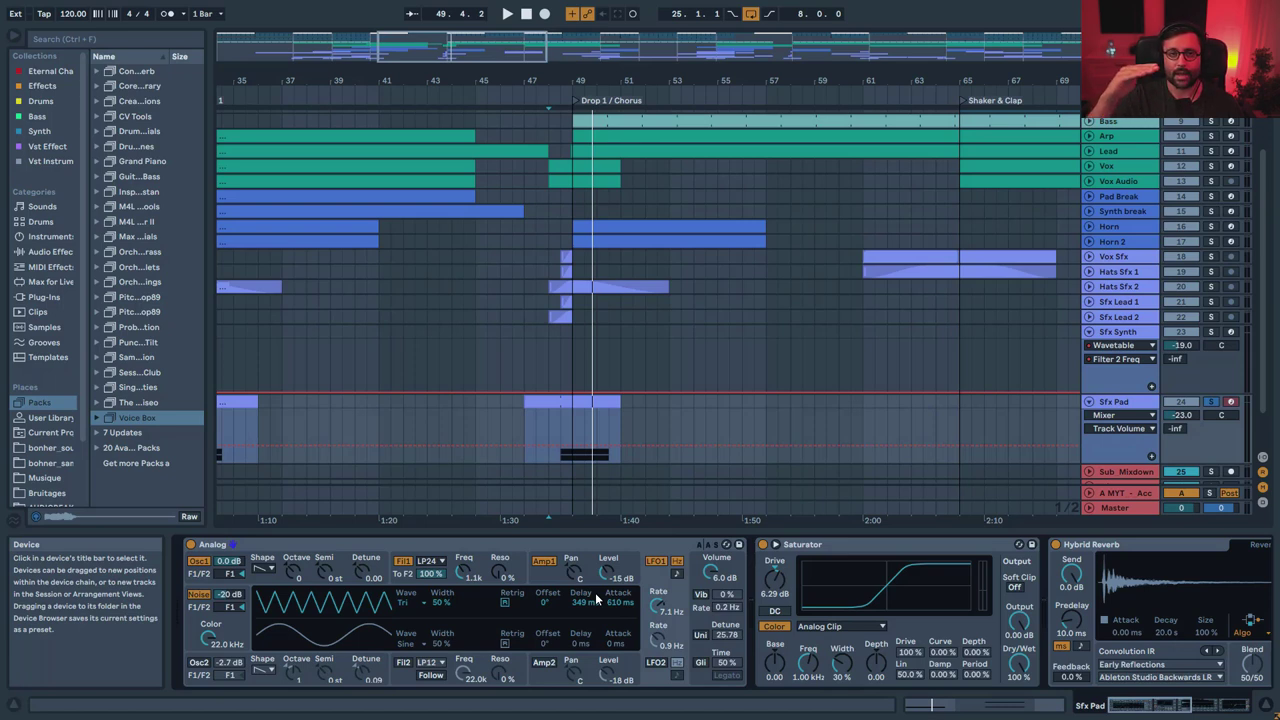
- Replay the Sfx Pad from bar 48 and compare its Saturator and Hybrid Reverb switched on and off
left_click(560, 425)
key("space")
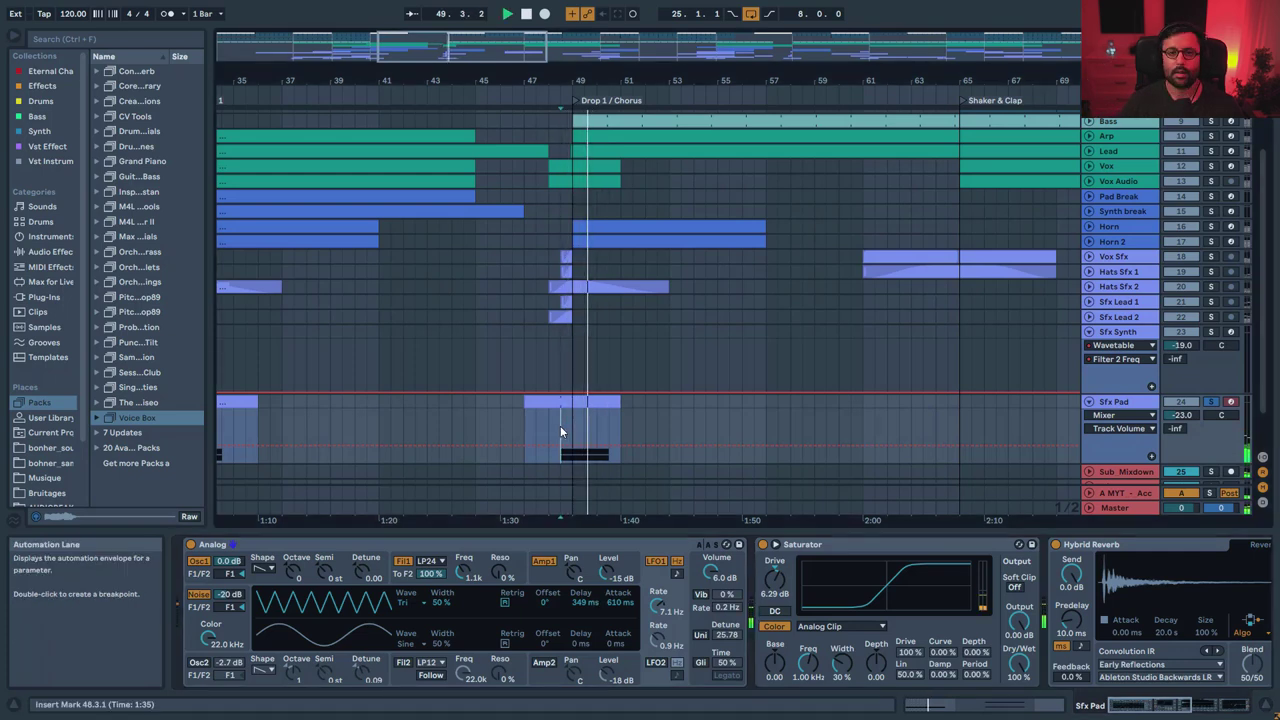
left_click(773, 547)
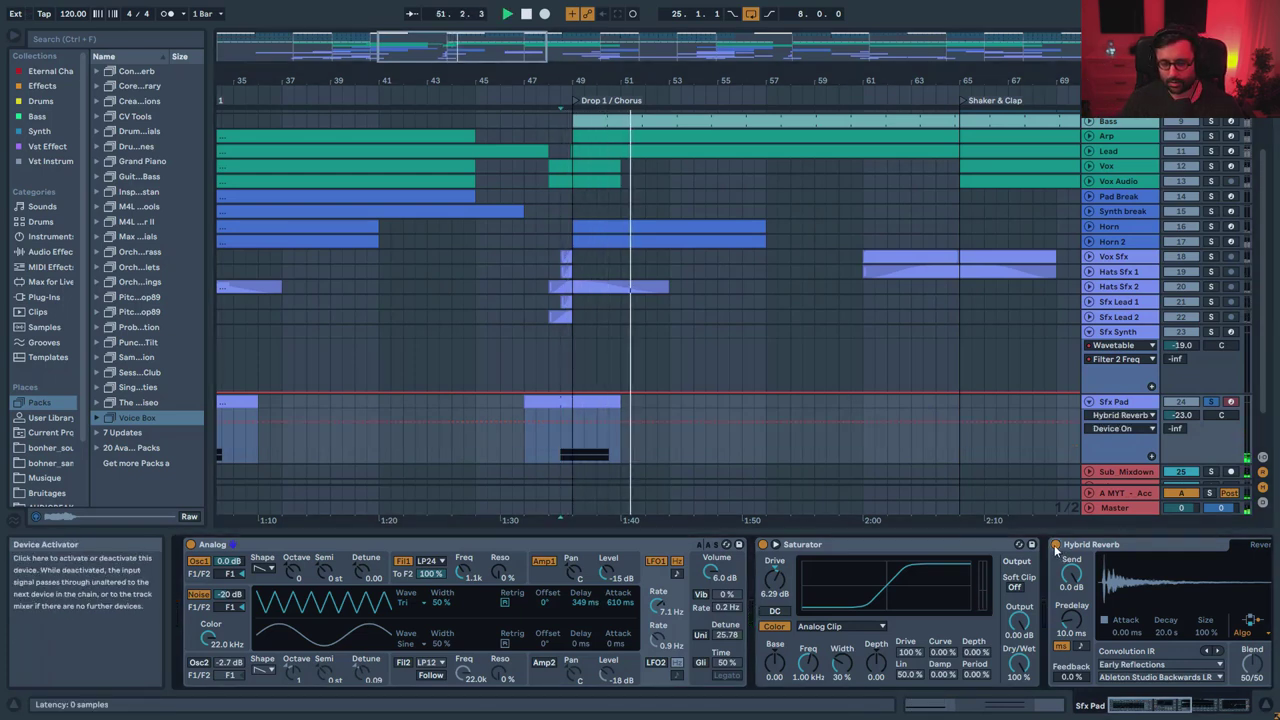
scroll(700, 565, "right", 5)
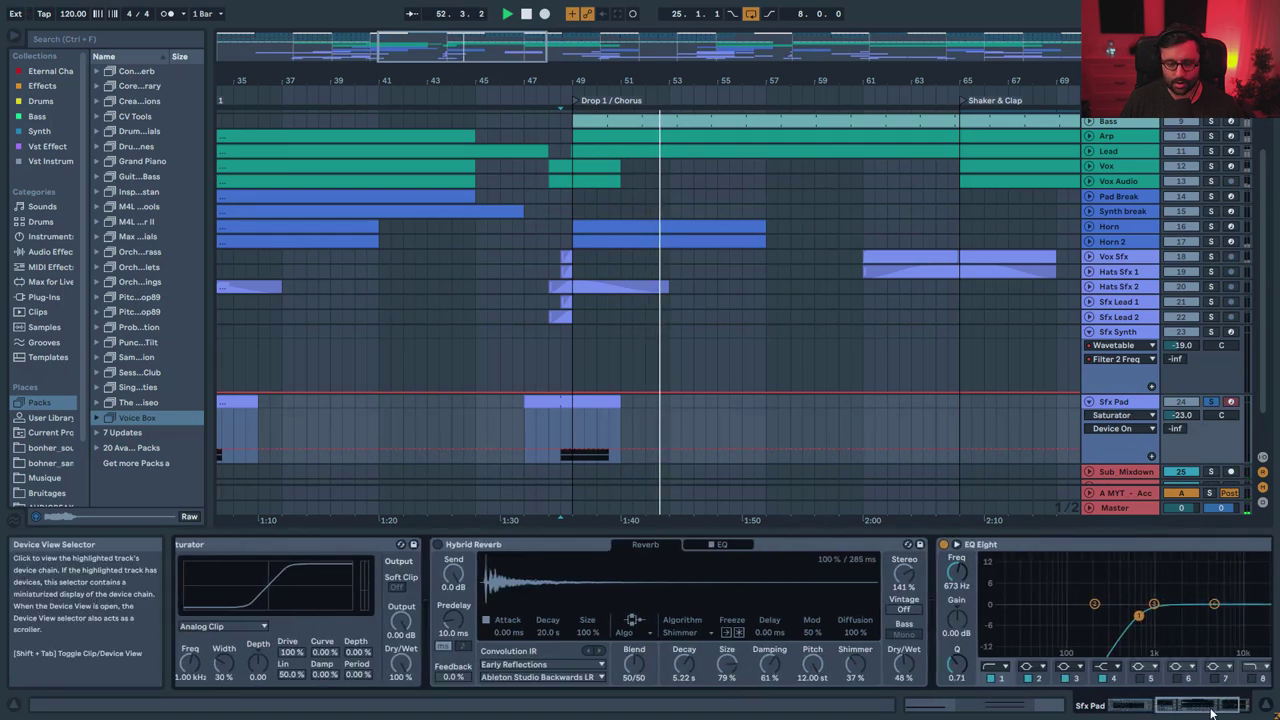
left_click(696, 544)
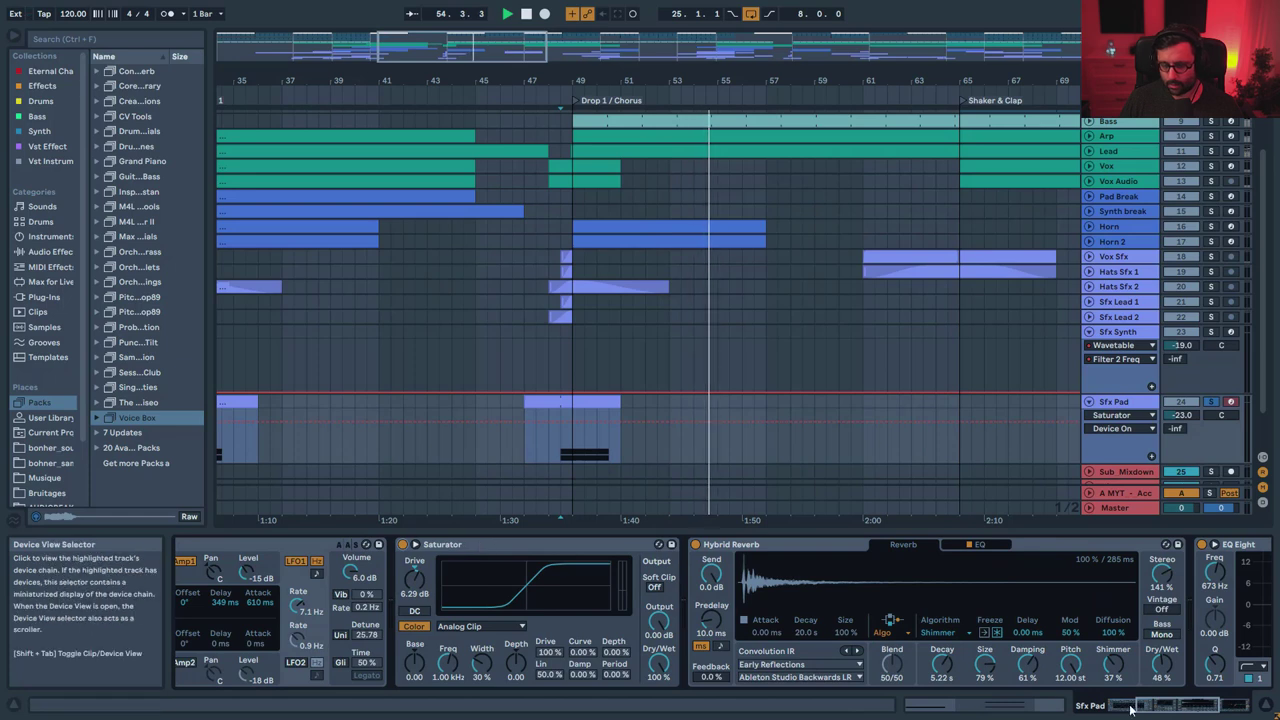
left_click(1192, 708)
left_click_drag(1192, 708, 1163, 707)
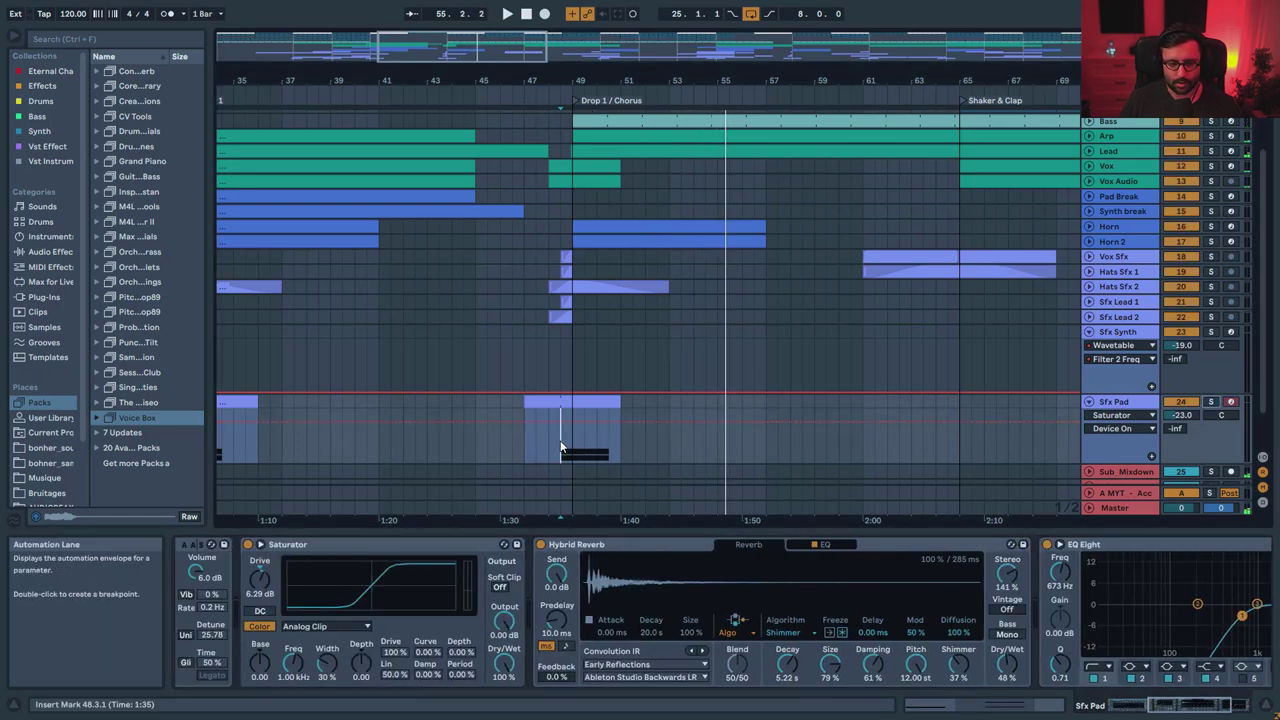
- Play the unsoloed Sfx Pad within the full mix from bar 48, and fold the Sfx Synth and Sfx Pad tracks
key("space")
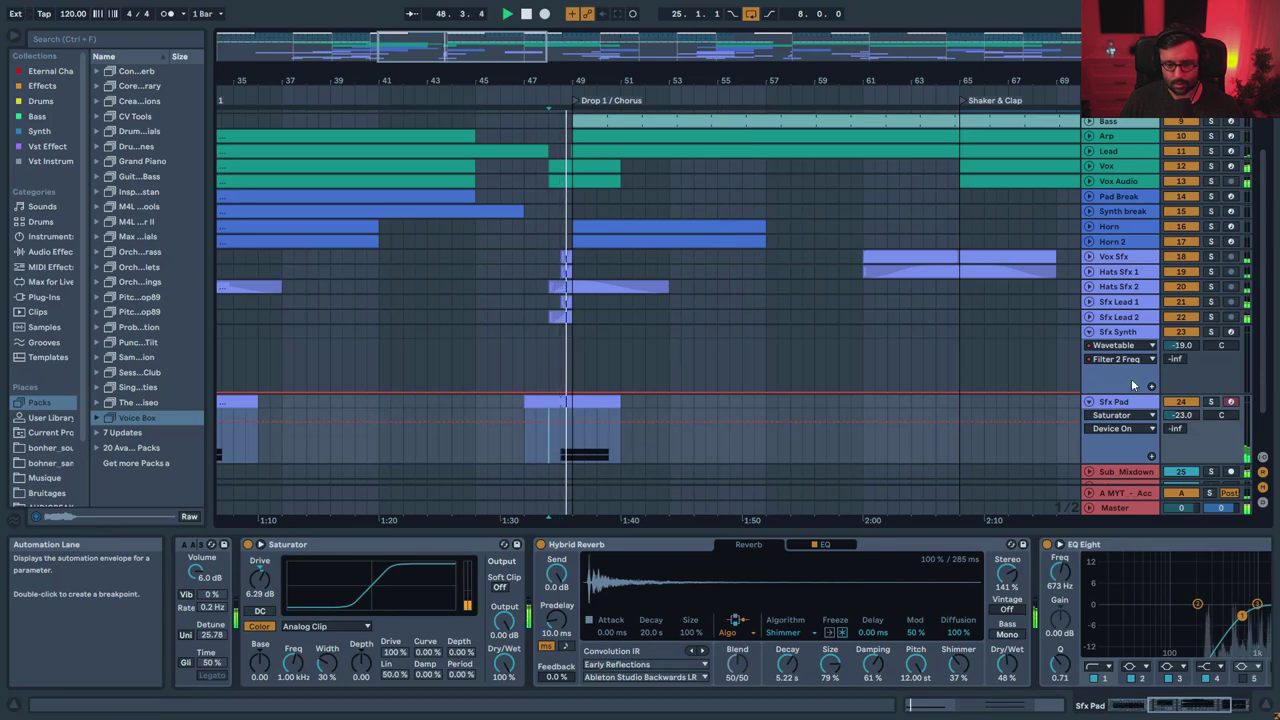
left_click_drag(461, 48, 431, 34)
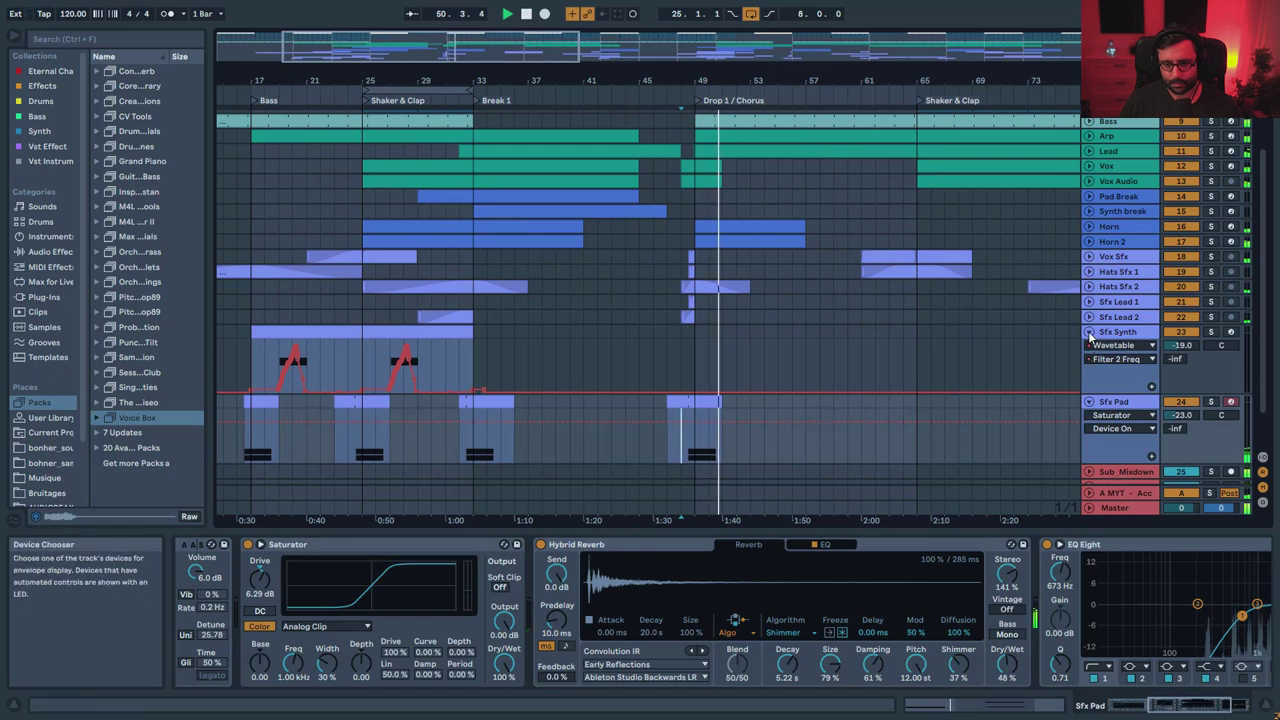
left_click(1090, 333)
left_click(1091, 347)
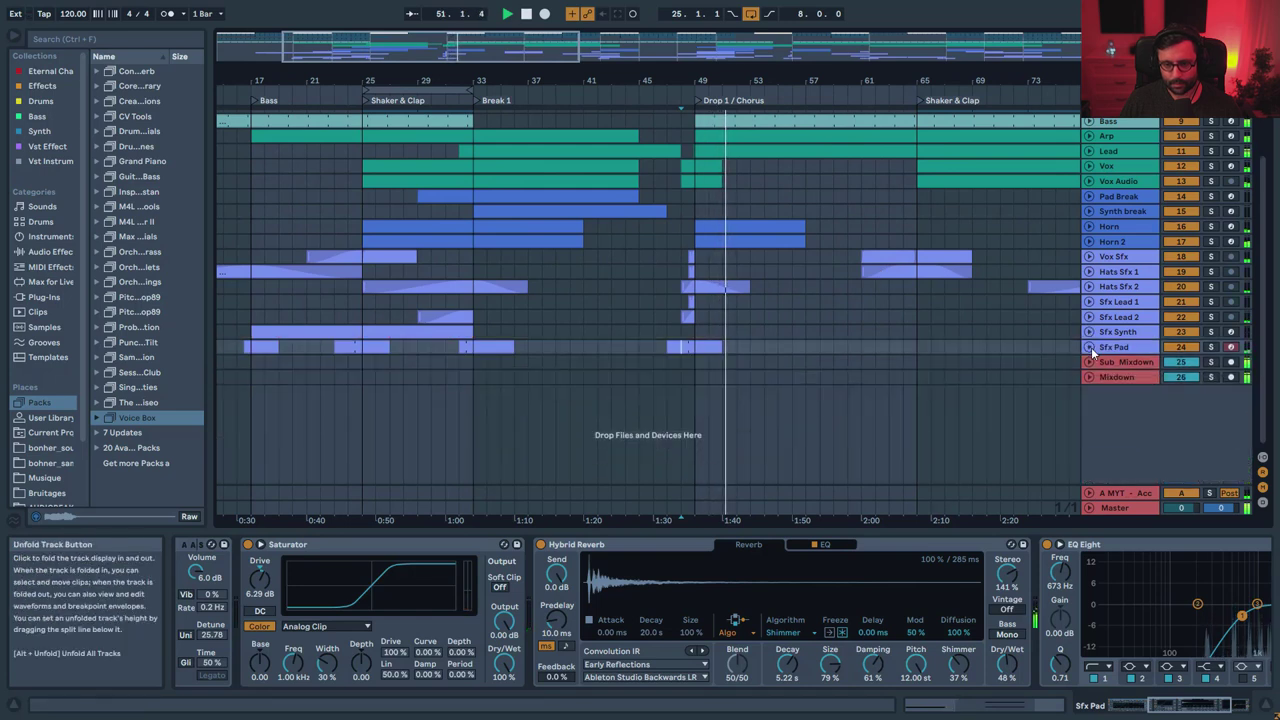
- Compare the device chains of the Sub_Mixdown and Mixdown tracks, stopping playback along the way
left_click(1145, 363)
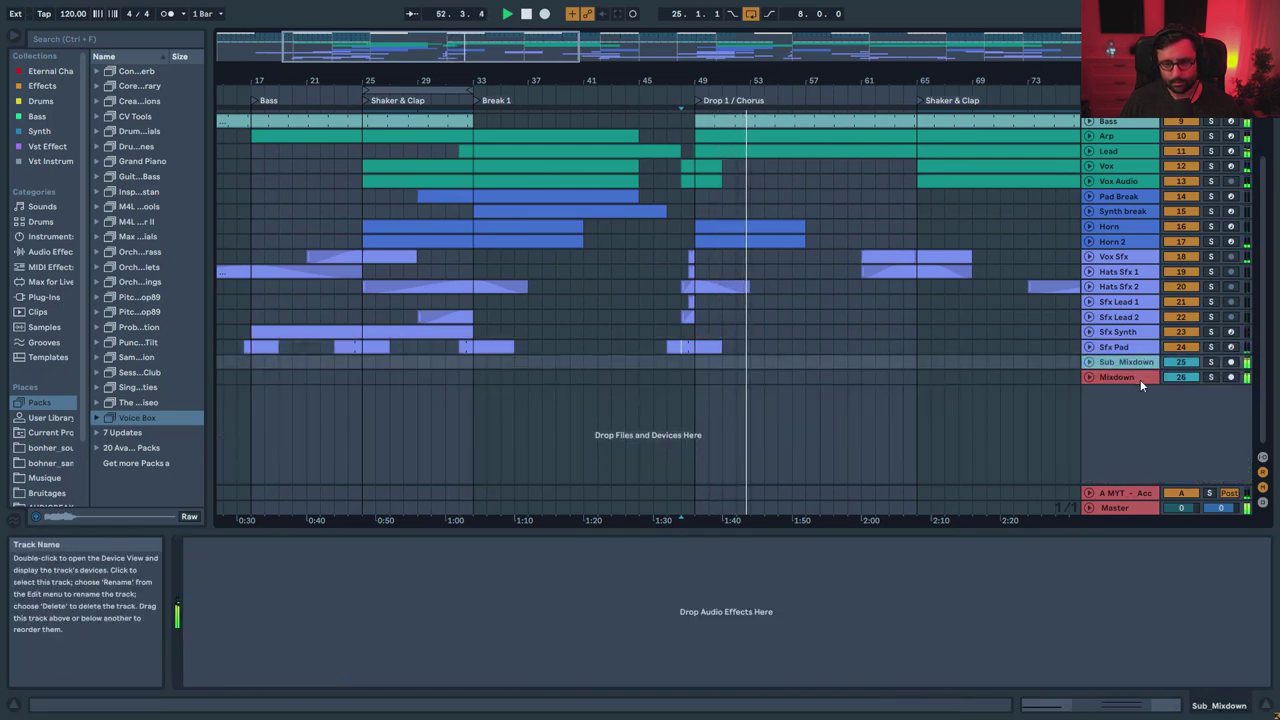
left_click(1140, 380)
left_click(1105, 364)
left_click(1113, 379)
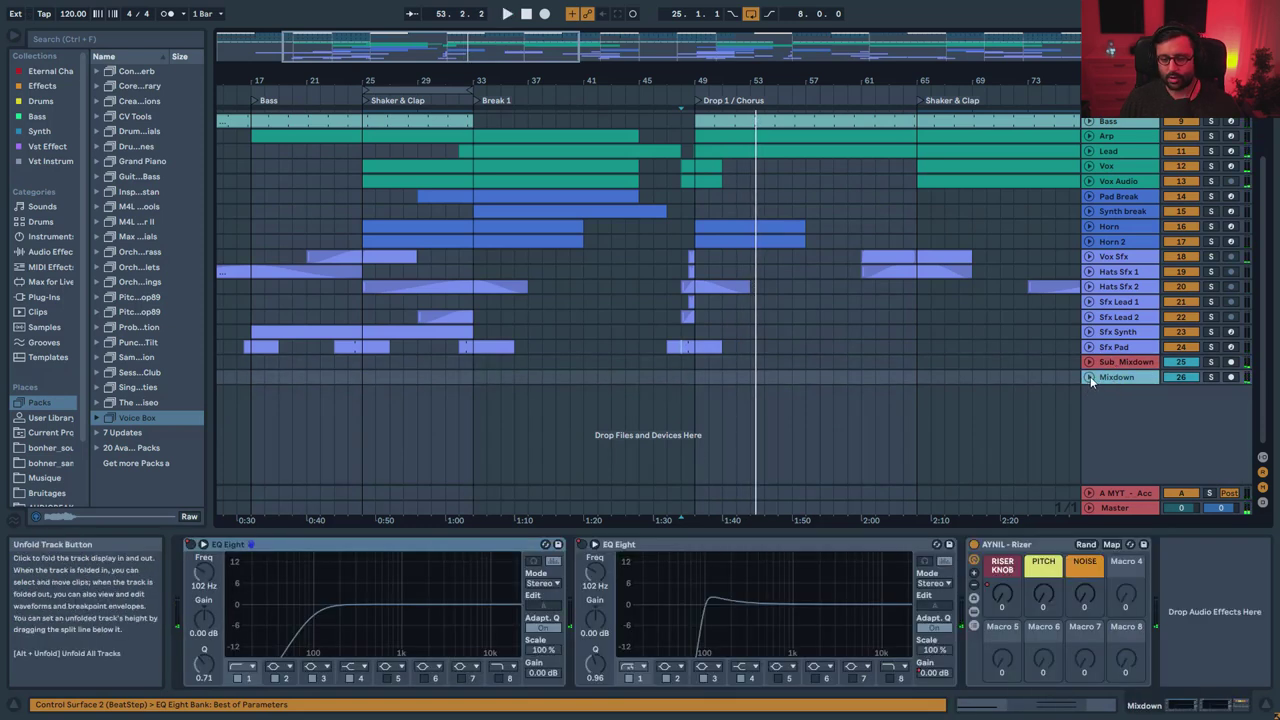
left_click(1131, 364)
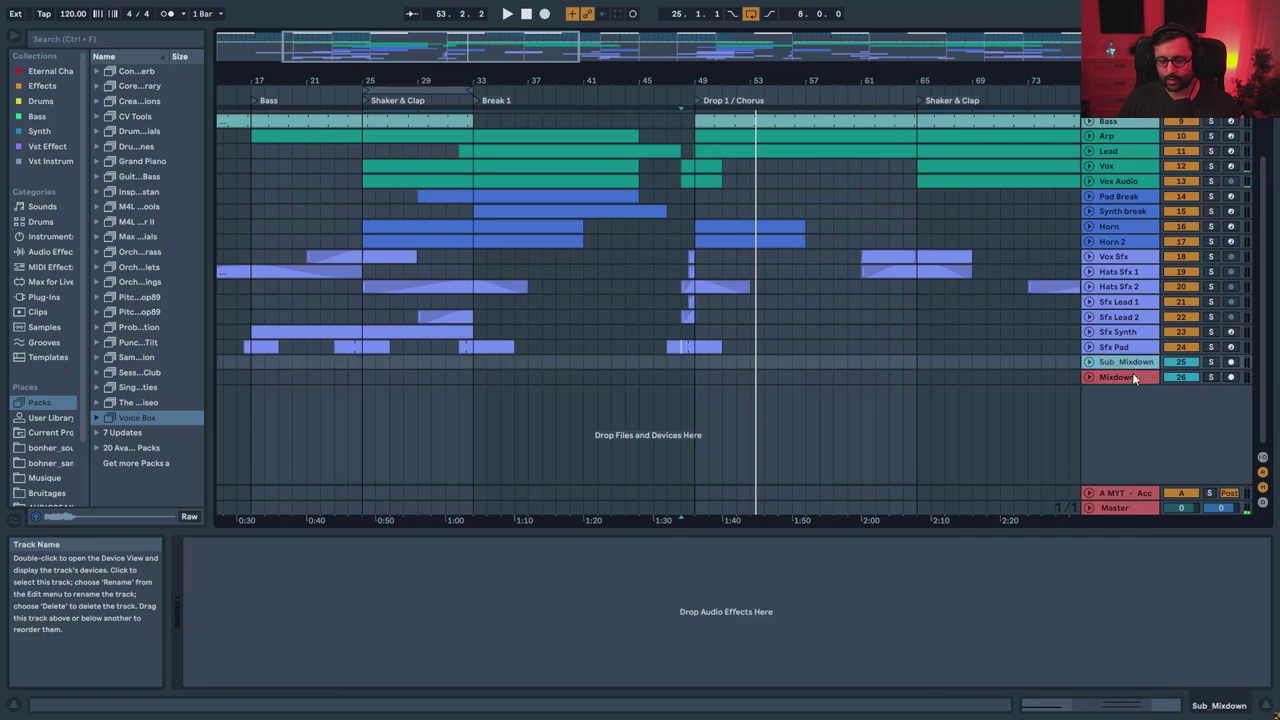
left_click(1130, 377)
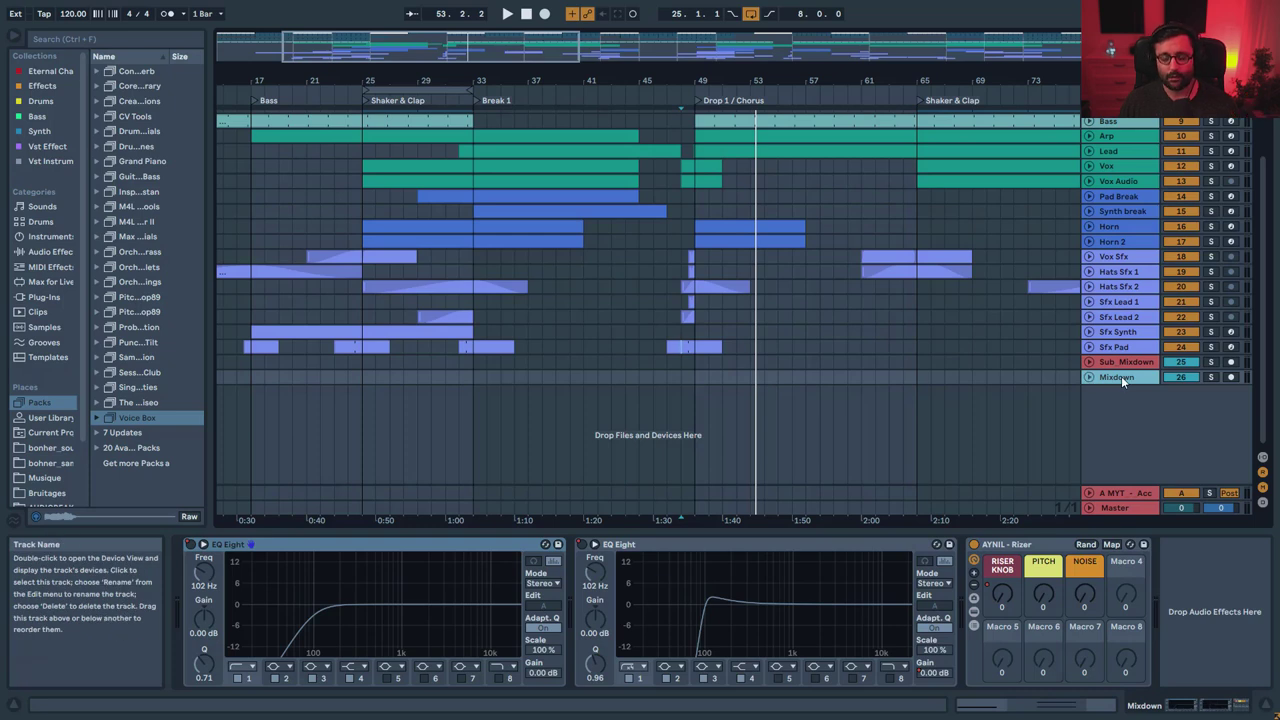
- Inspect the Master track's mastering chain, then the first EQ Eight on the Mixdown track
left_click(1120, 508)
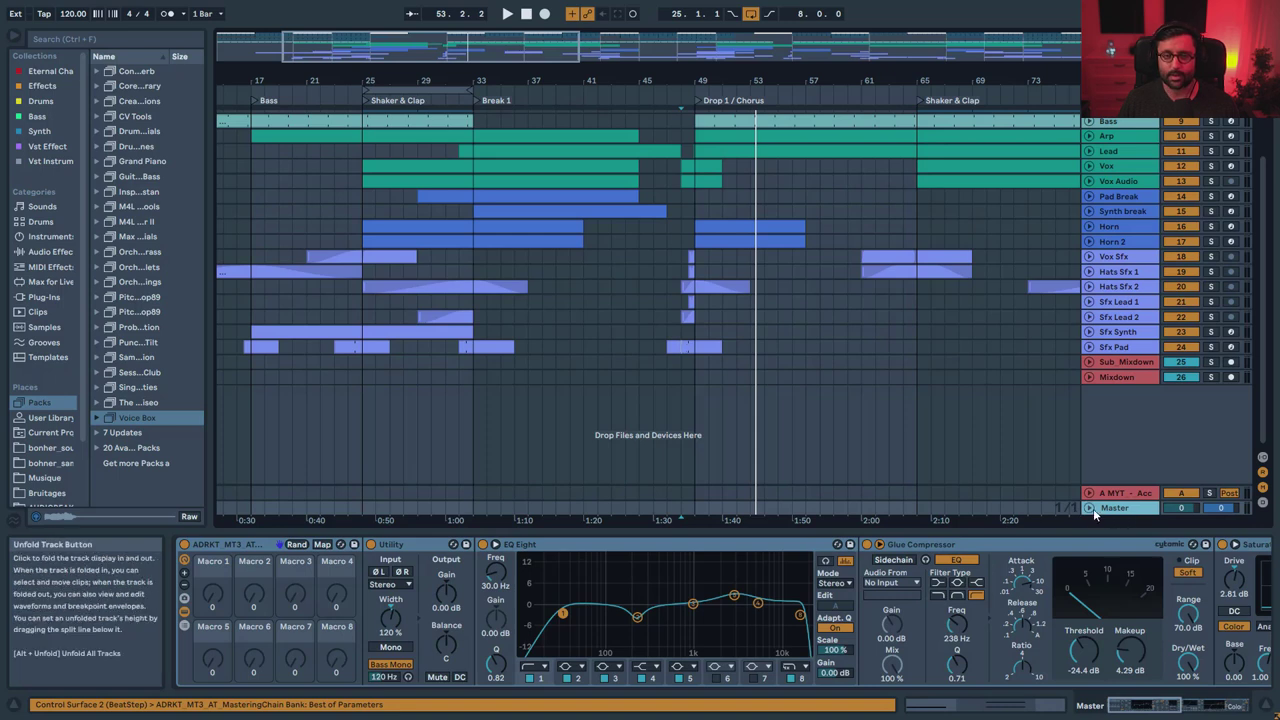
left_click(1112, 377)
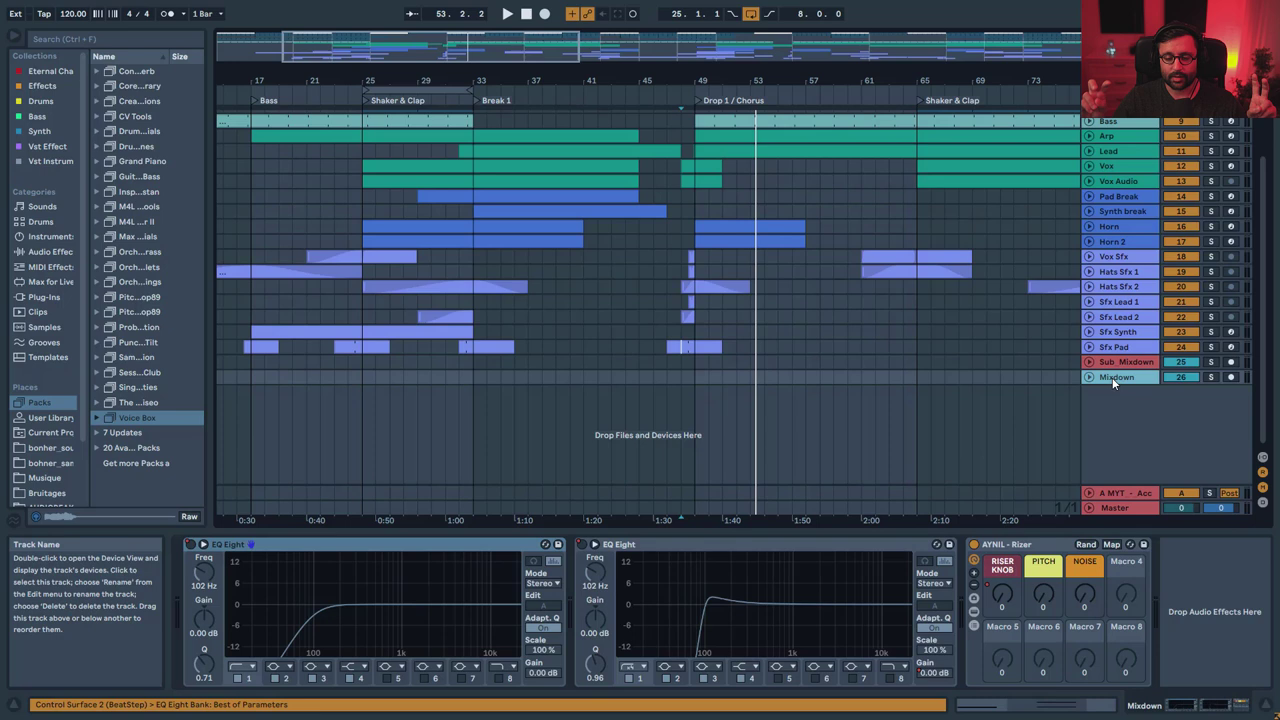
left_click(500, 578)
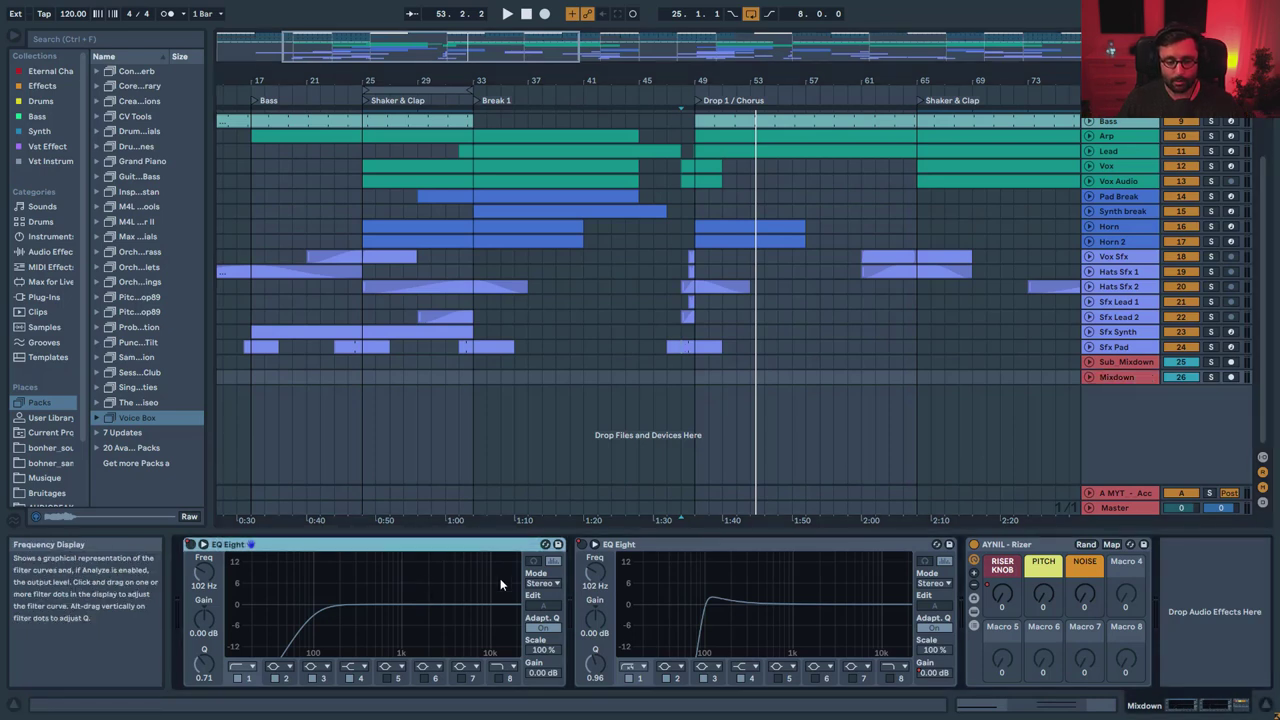
- Unfold Sub_Mixdown to show its A-MYT send automation and open the Accelerator Reverb return's rack
left_click(1105, 362)
left_click(1089, 362)
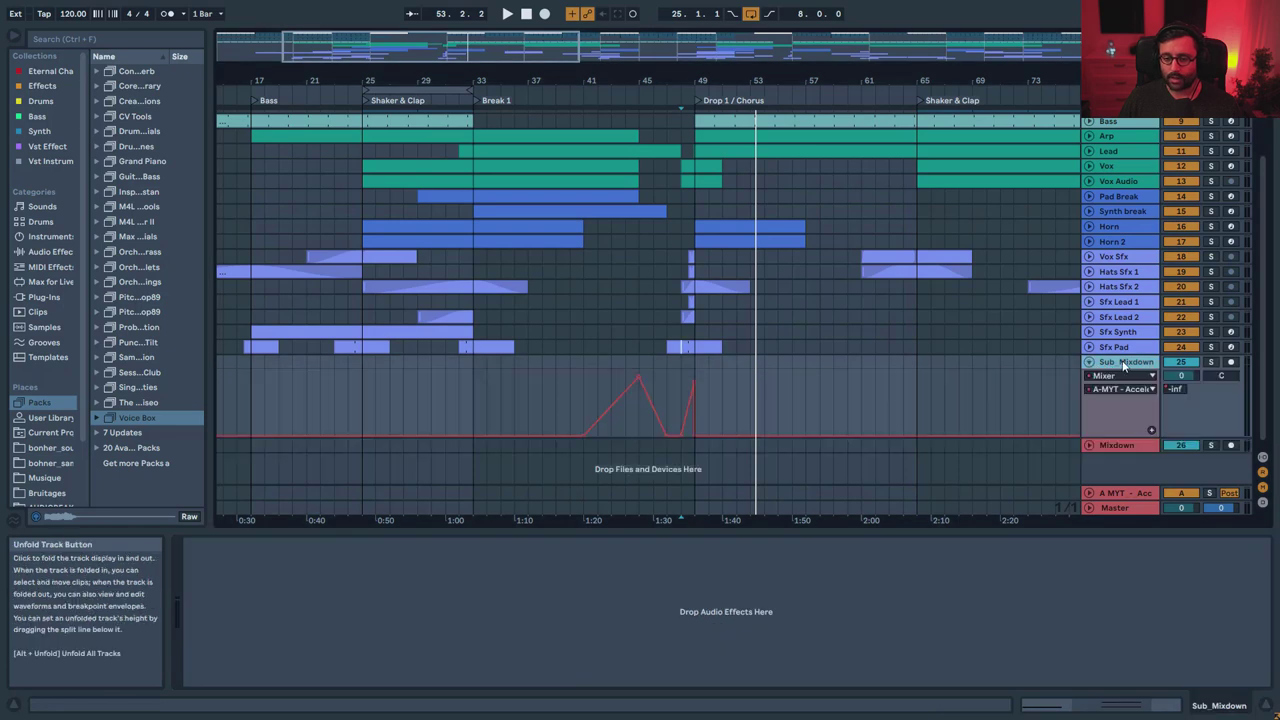
left_click(1132, 491)
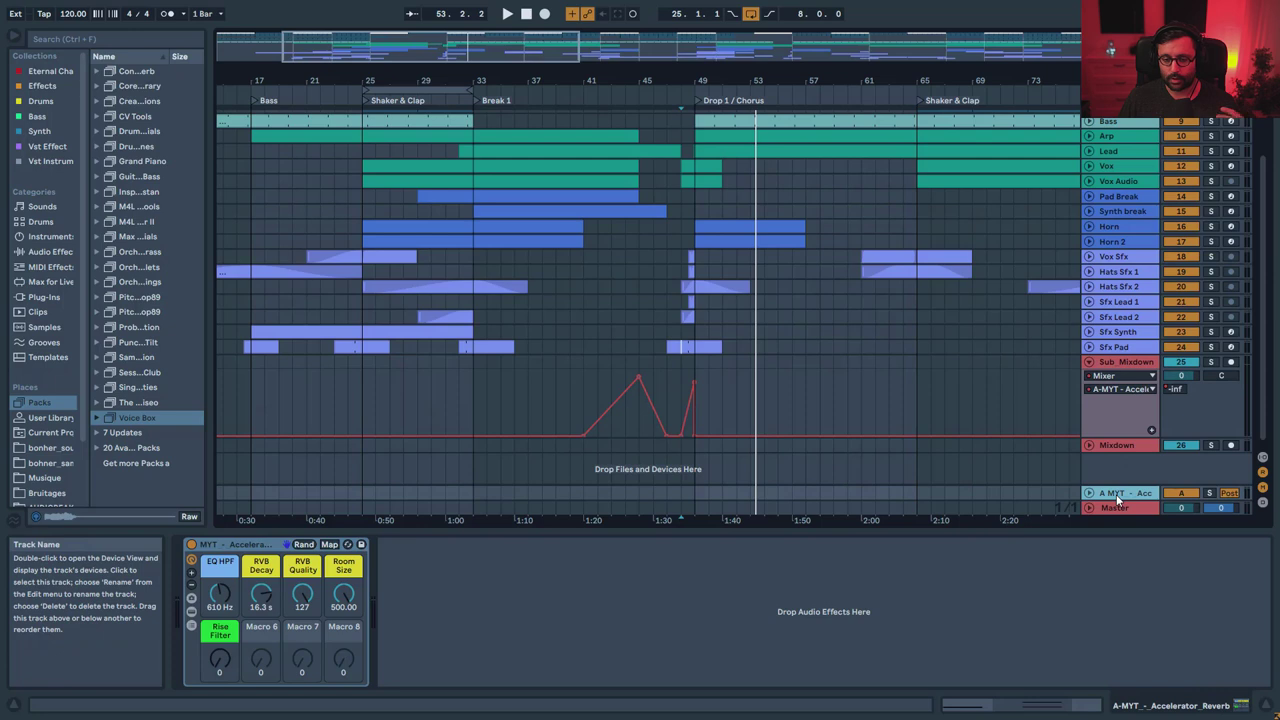
- Compare Mixdown's AYNIL-Rizer rack with the Accelerator Reverb return and the Sub_Mixdown send feeding it
left_click(1120, 446)
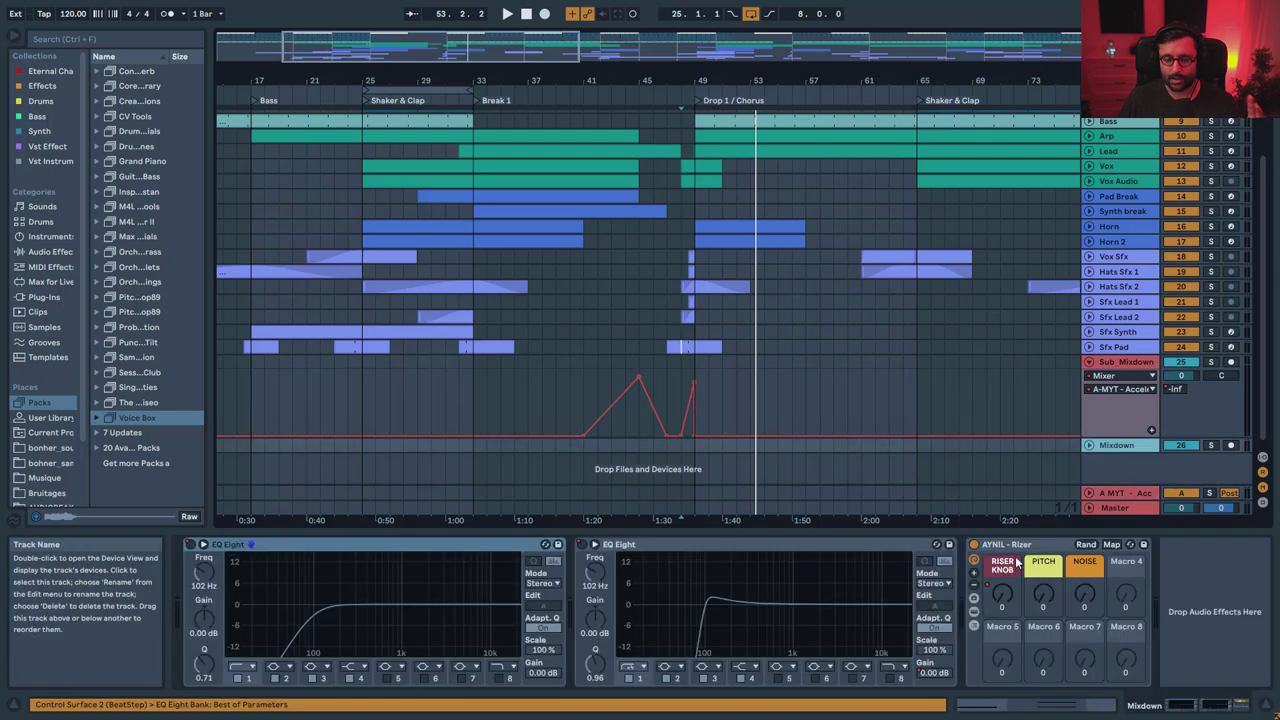
left_click(1119, 363)
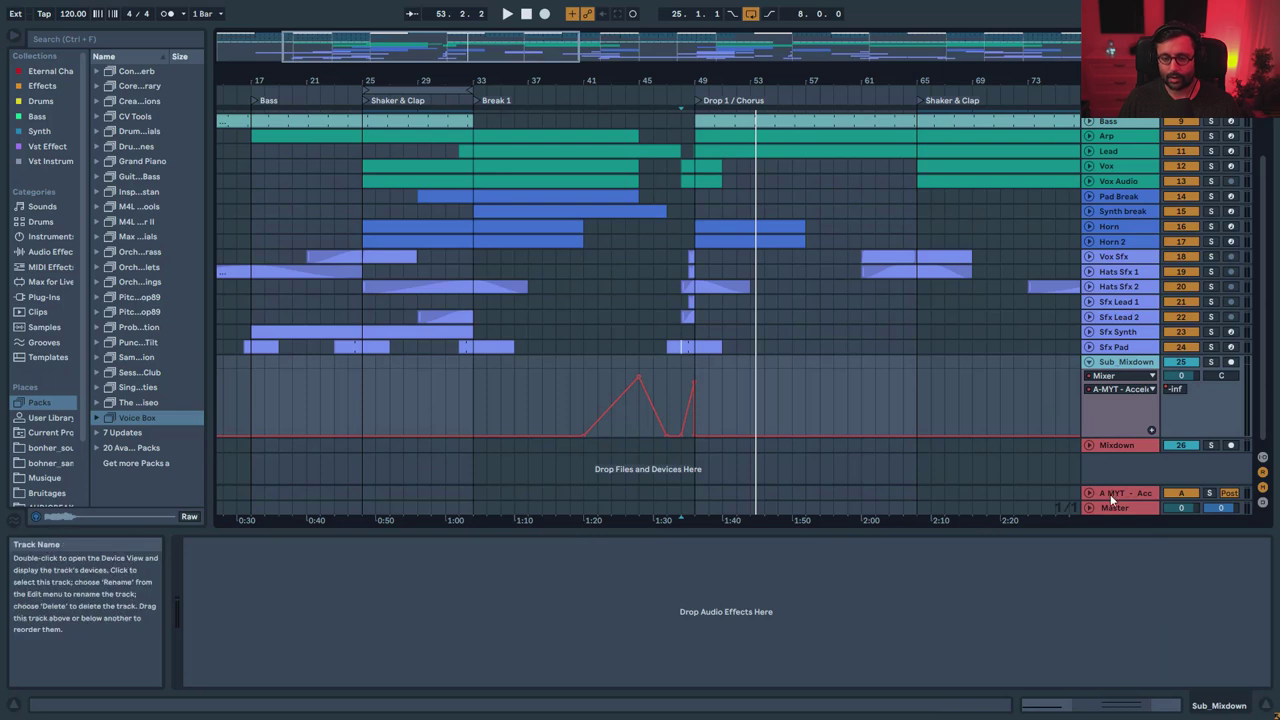
left_click(1100, 446)
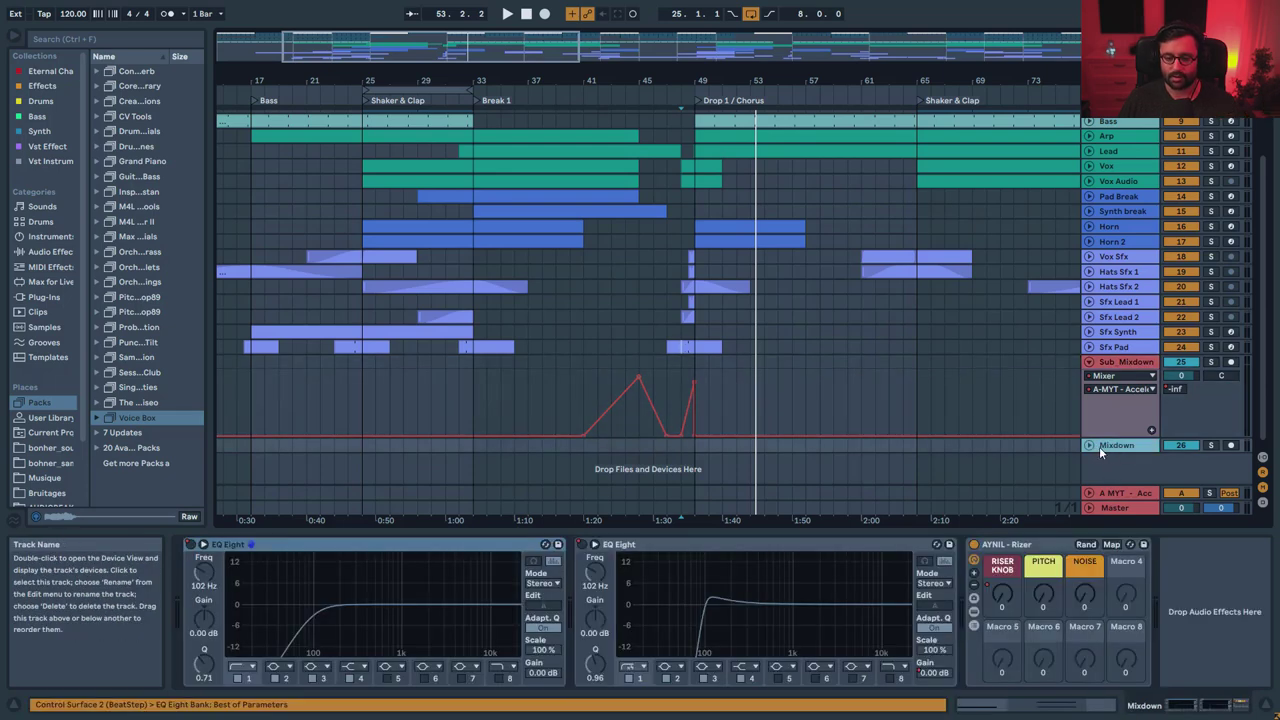
left_click(1127, 494)
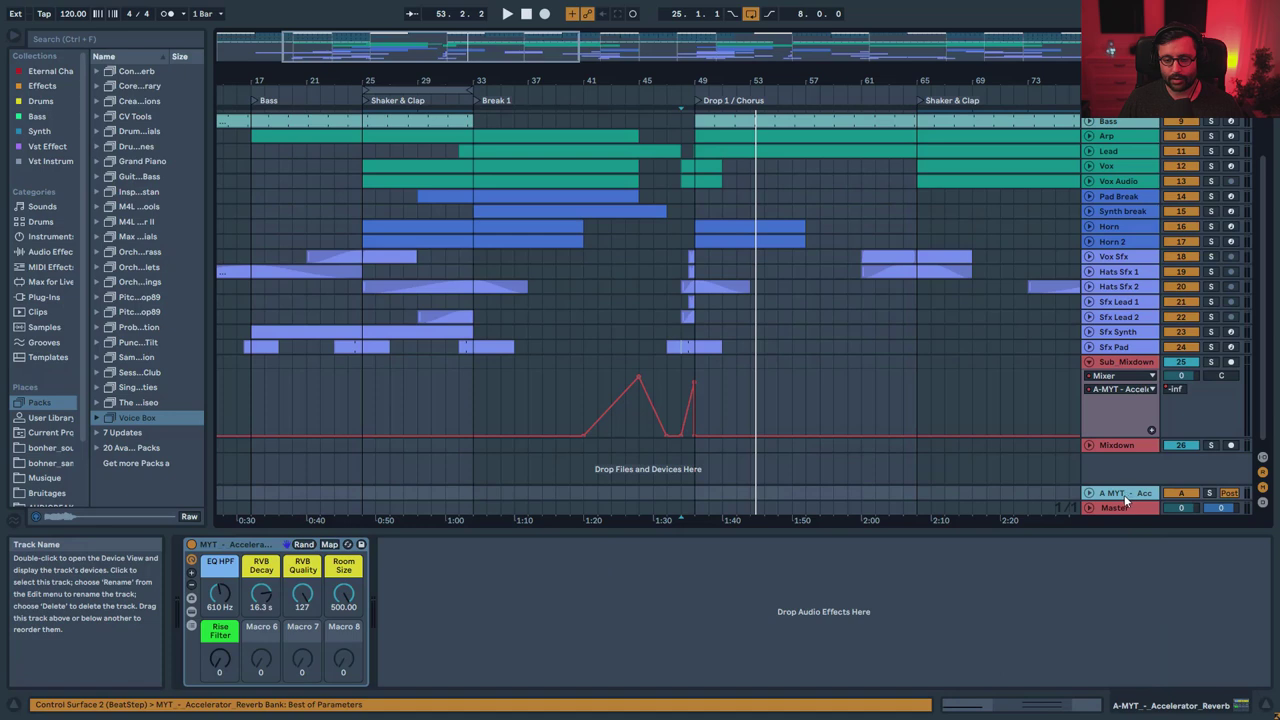
left_click(1117, 445)
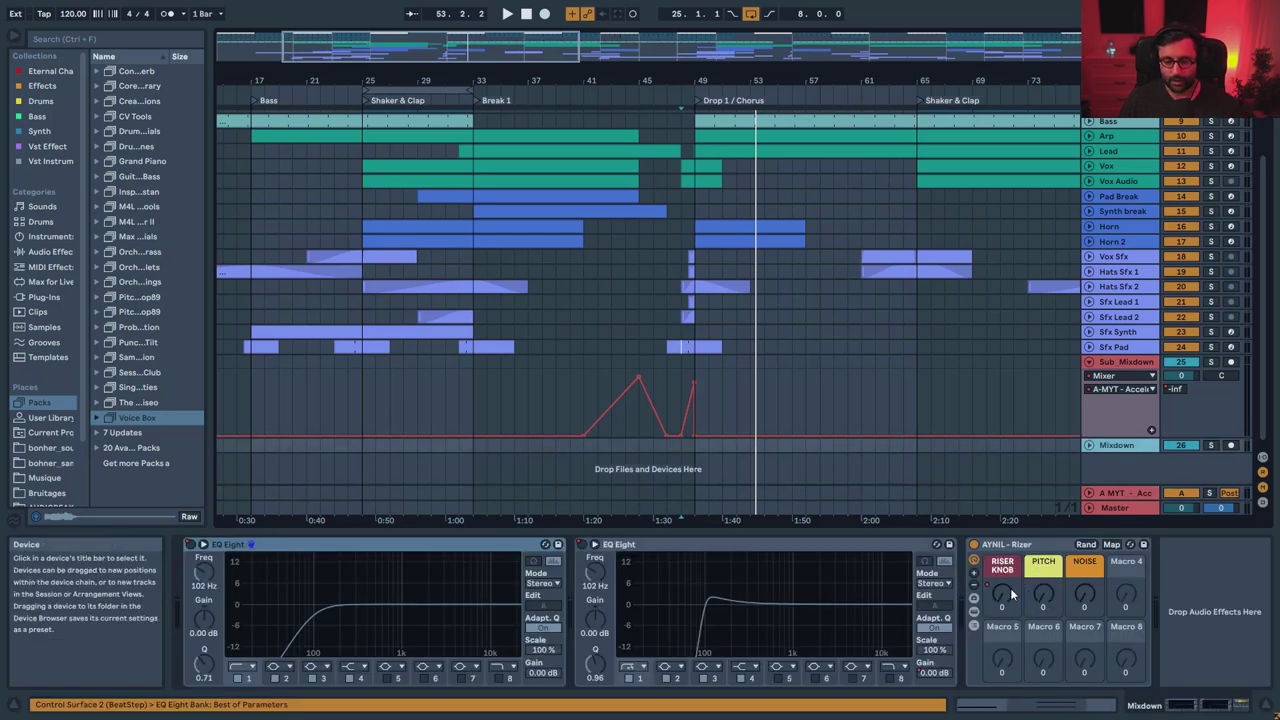
- Examine the devices inside the Accelerator Reverb rack, and hide them again
left_click(1121, 495)
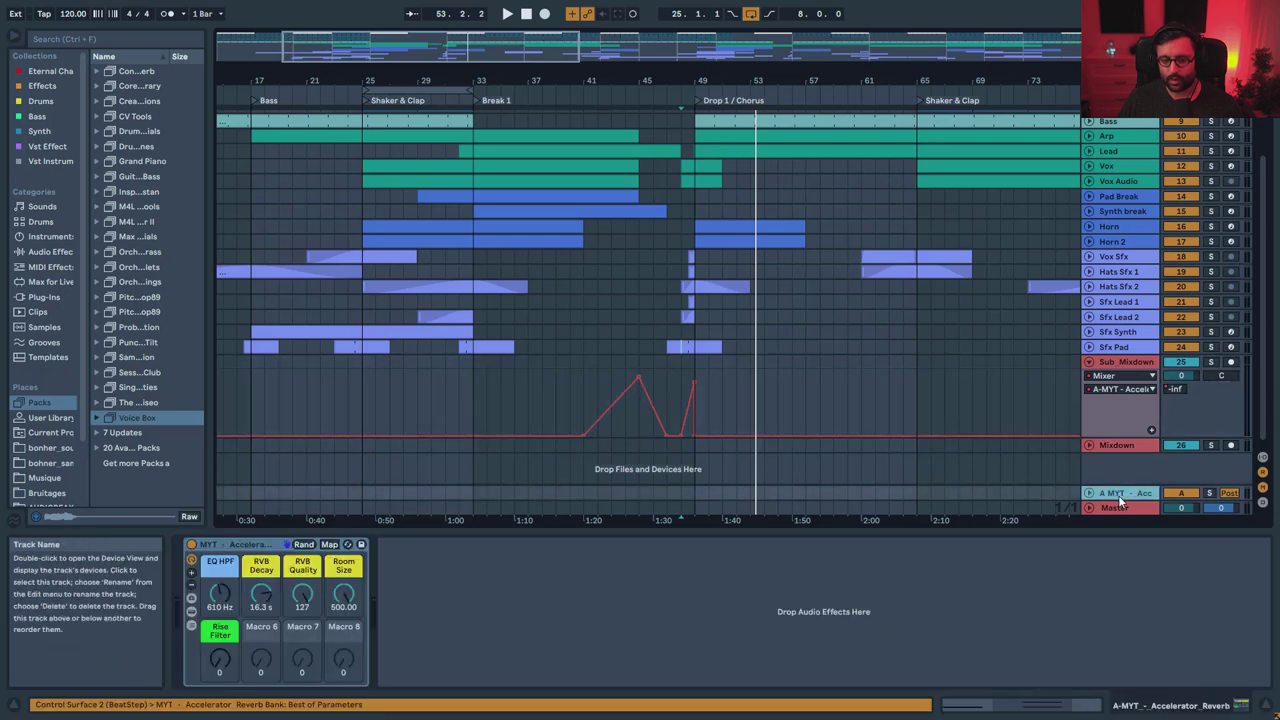
left_click(192, 611)
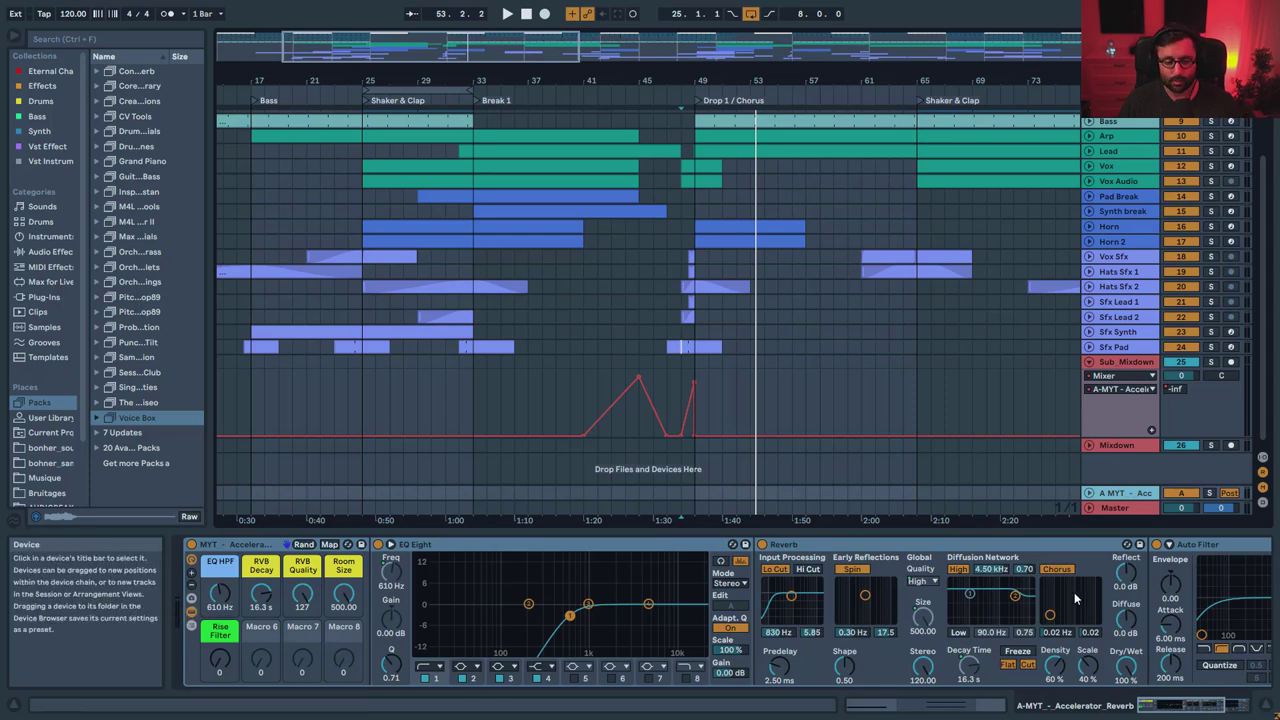
left_click(190, 611)
mouse_move(637, 384)
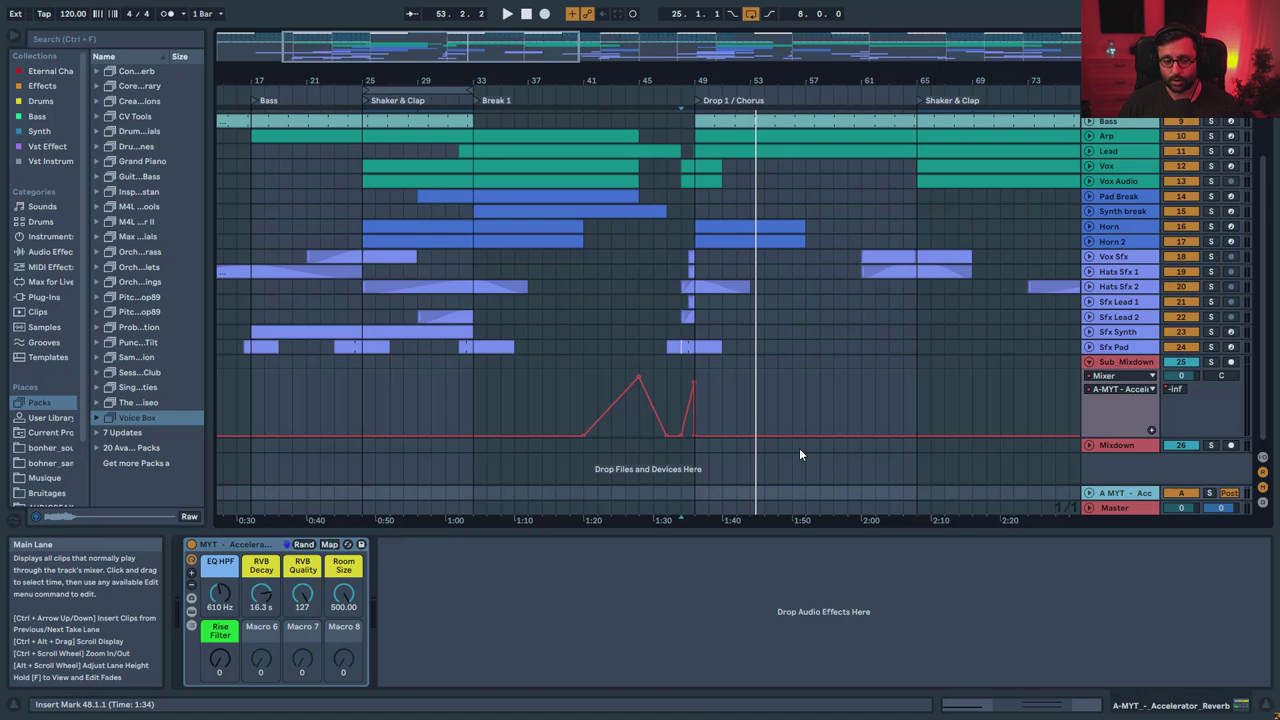
- Audition Sub_Mixdown's A-MYT send automation from bar 42 while toggling the Accelerator Reverb return, and fold that return track again
left_click(596, 393)
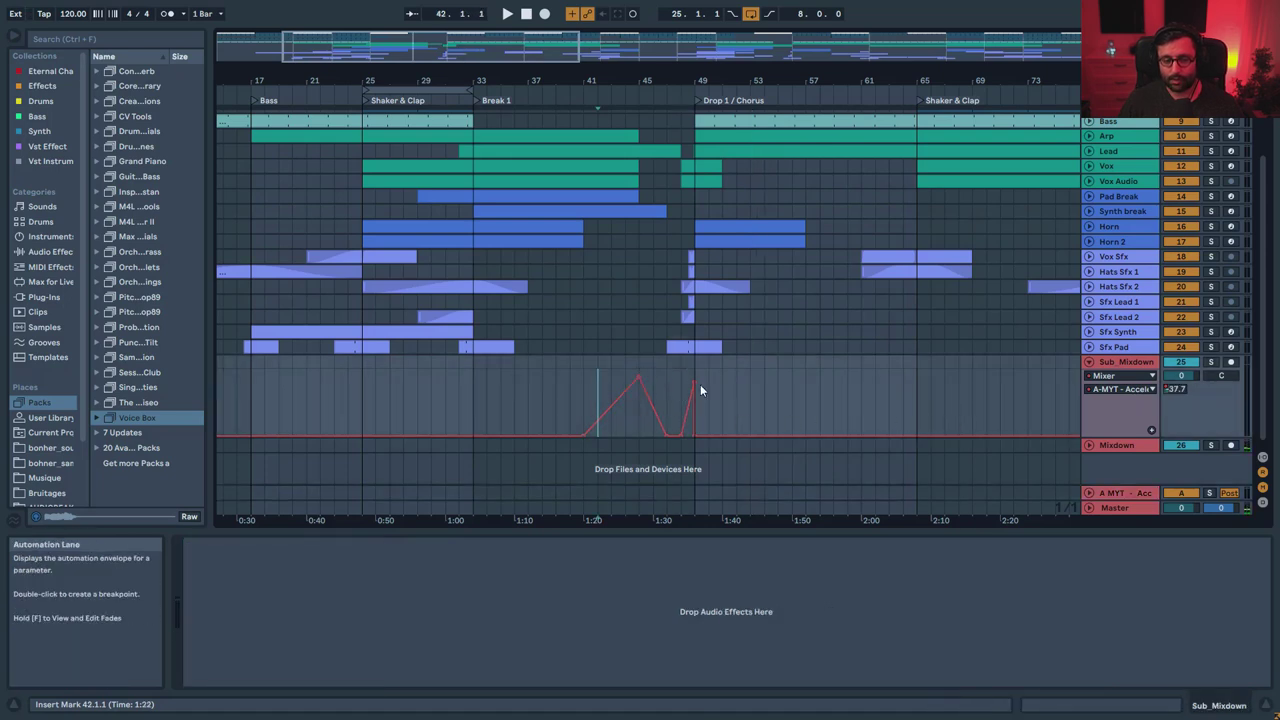
key("space")
left_click(1209, 495)
left_click(1181, 493)
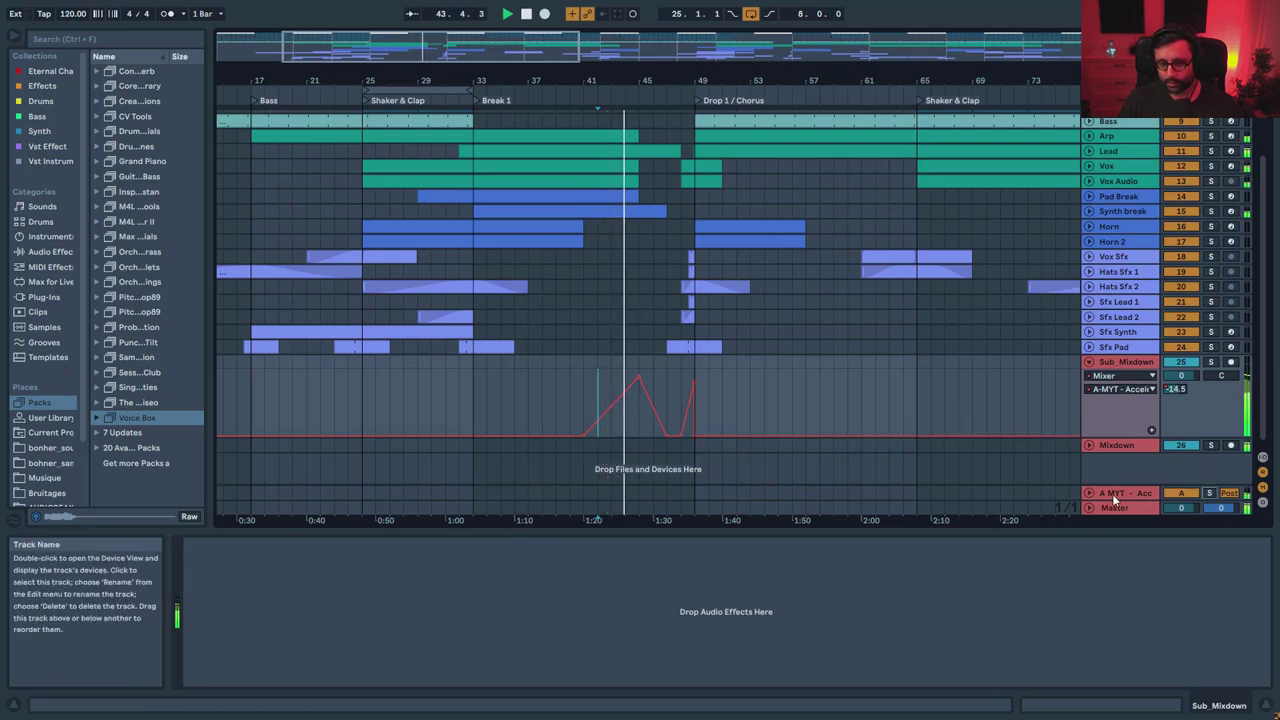
left_click(1090, 494)
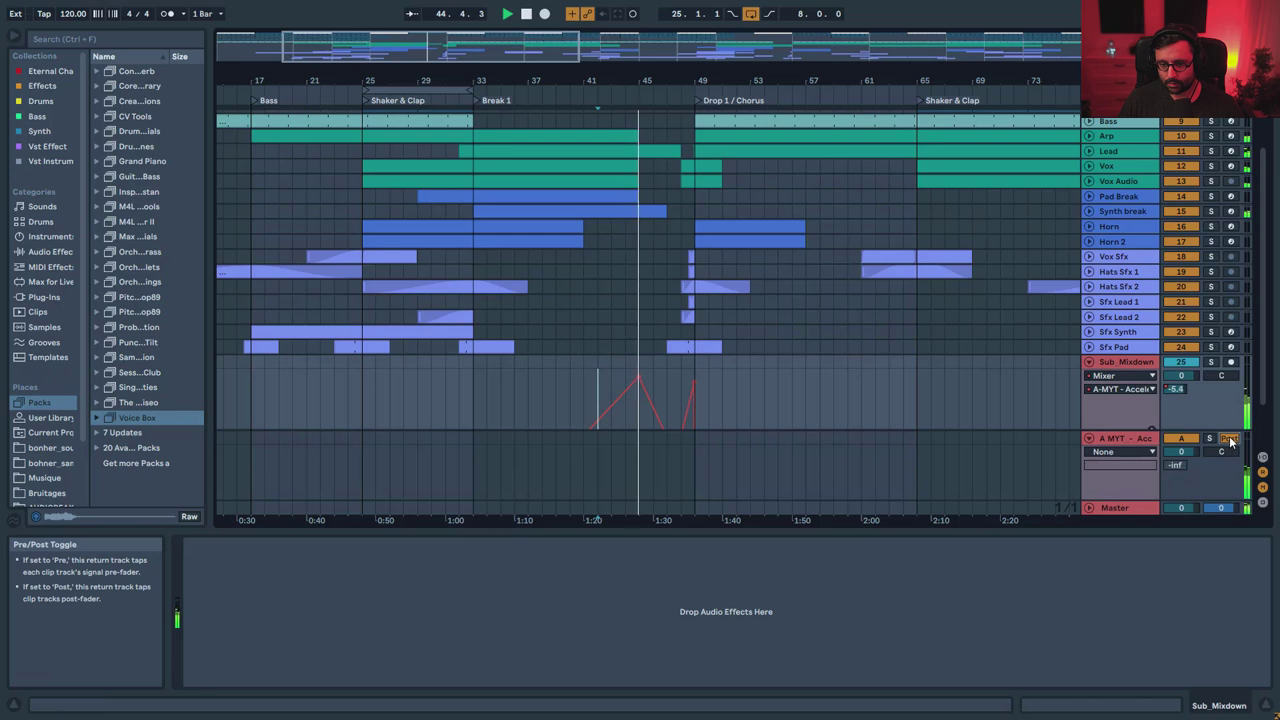
left_click(1227, 440)
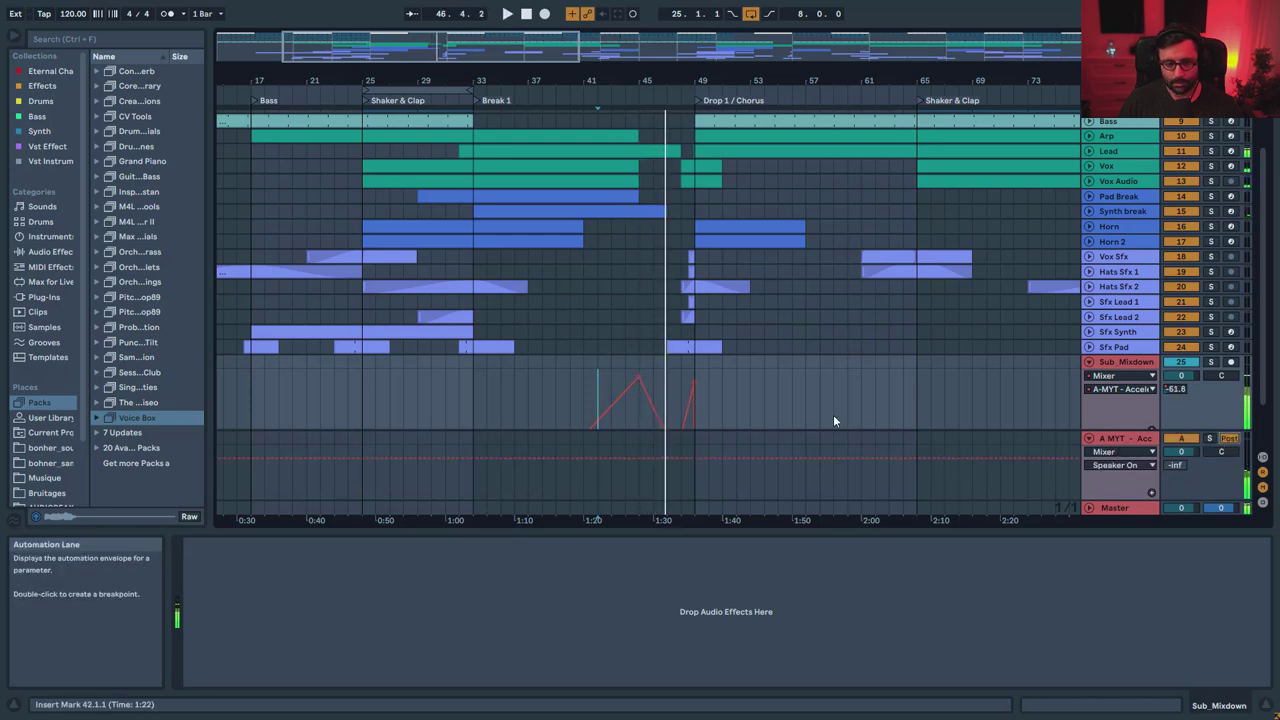
key("space")
left_click(579, 391)
left_click(1090, 439)
- Play the intro from bar 1 to check the first EQ Eight on the Mixdown track
left_click(1109, 446)
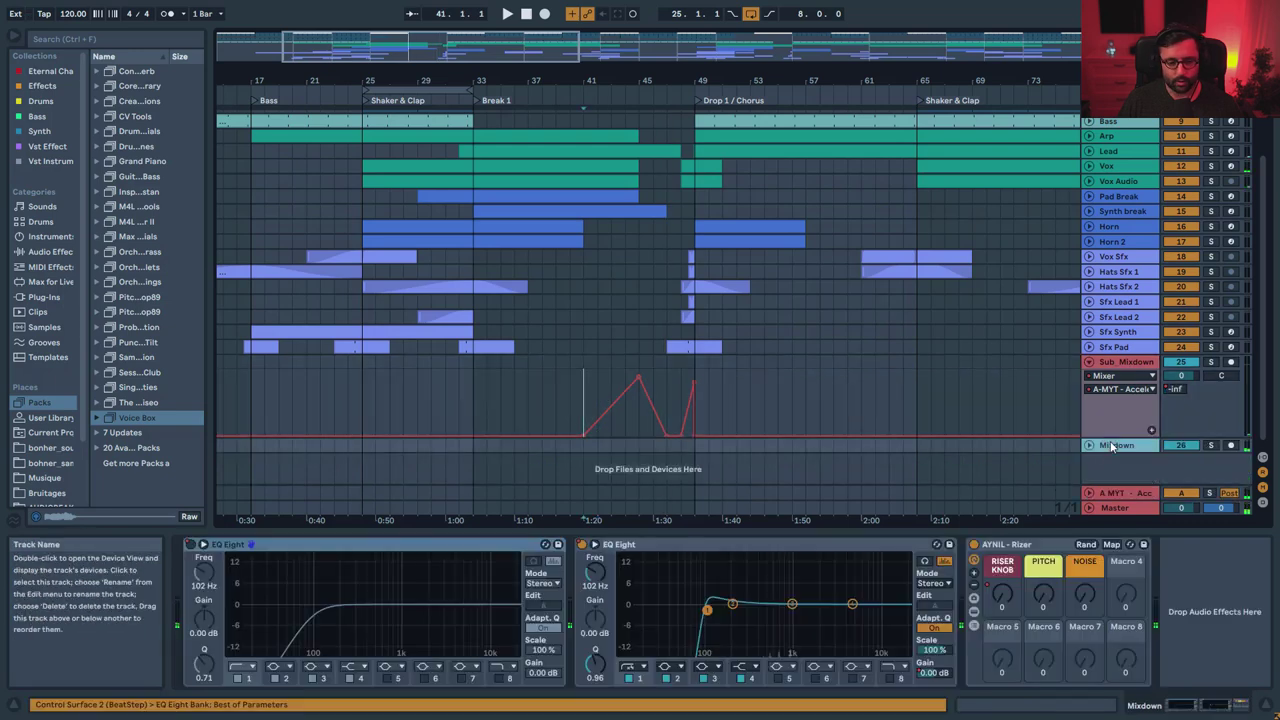
left_click_drag(473, 40, 498, 52)
left_click(526, 14)
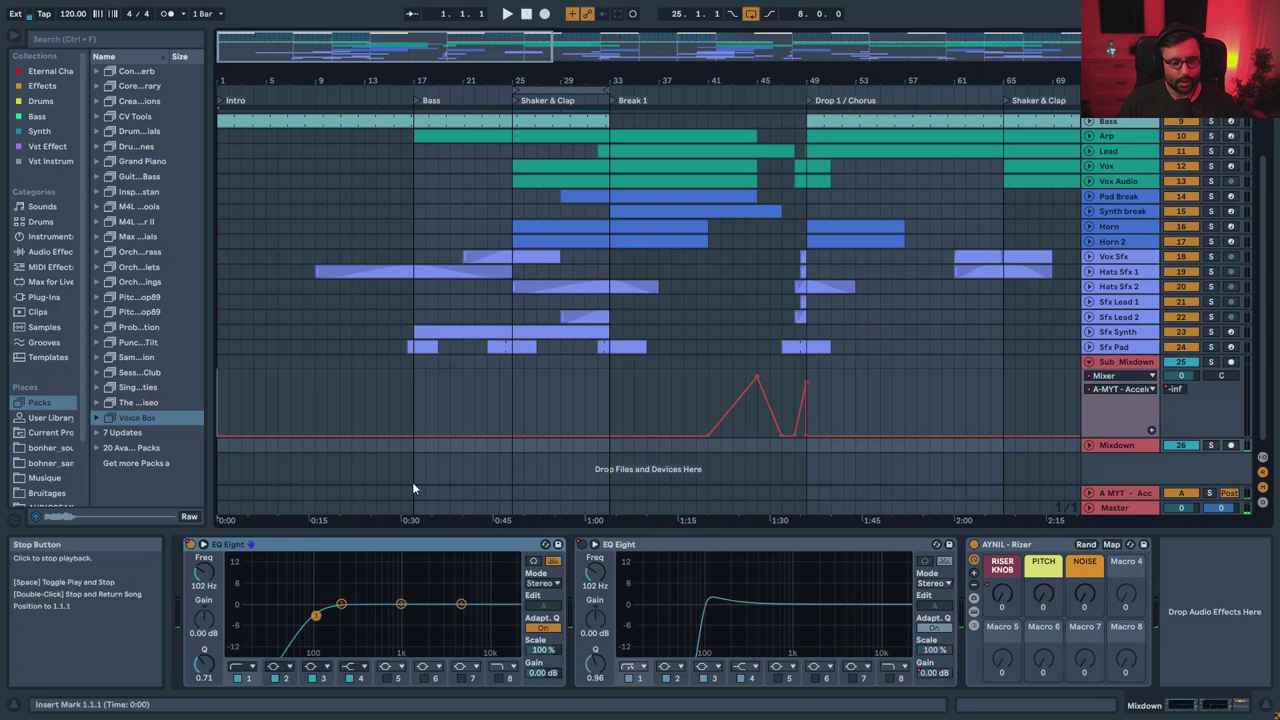
key("space")
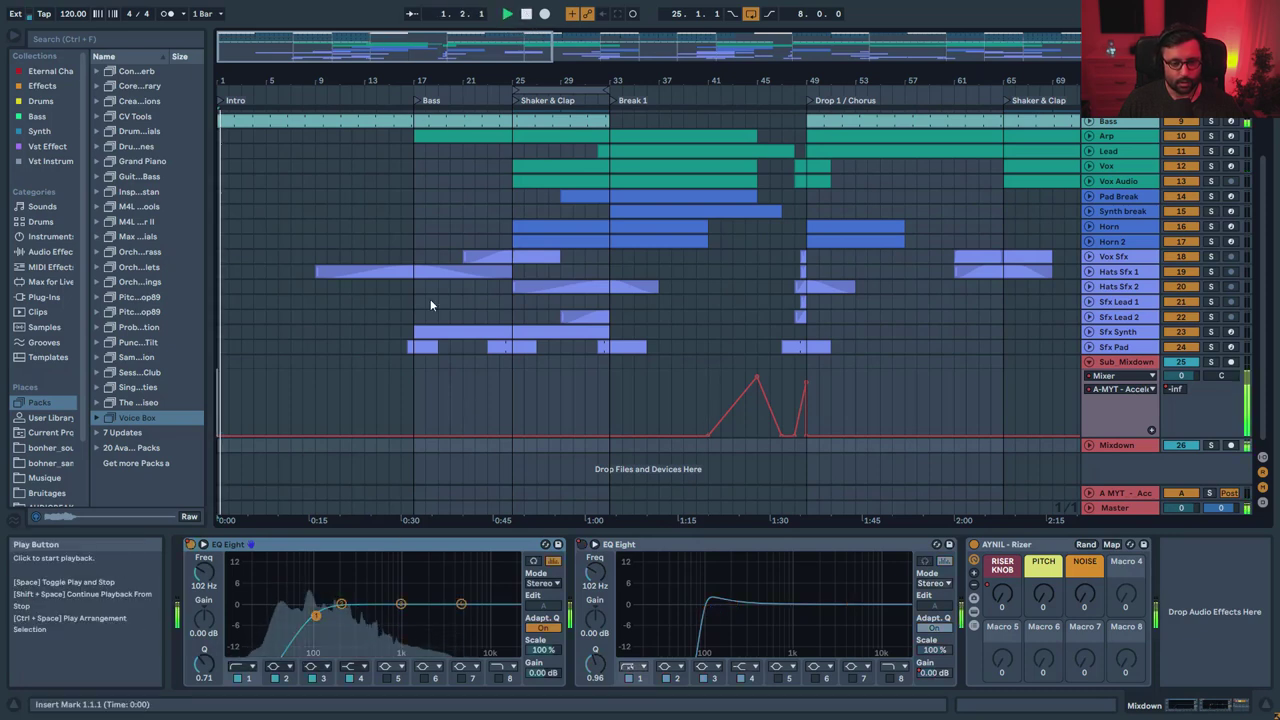
key("space")
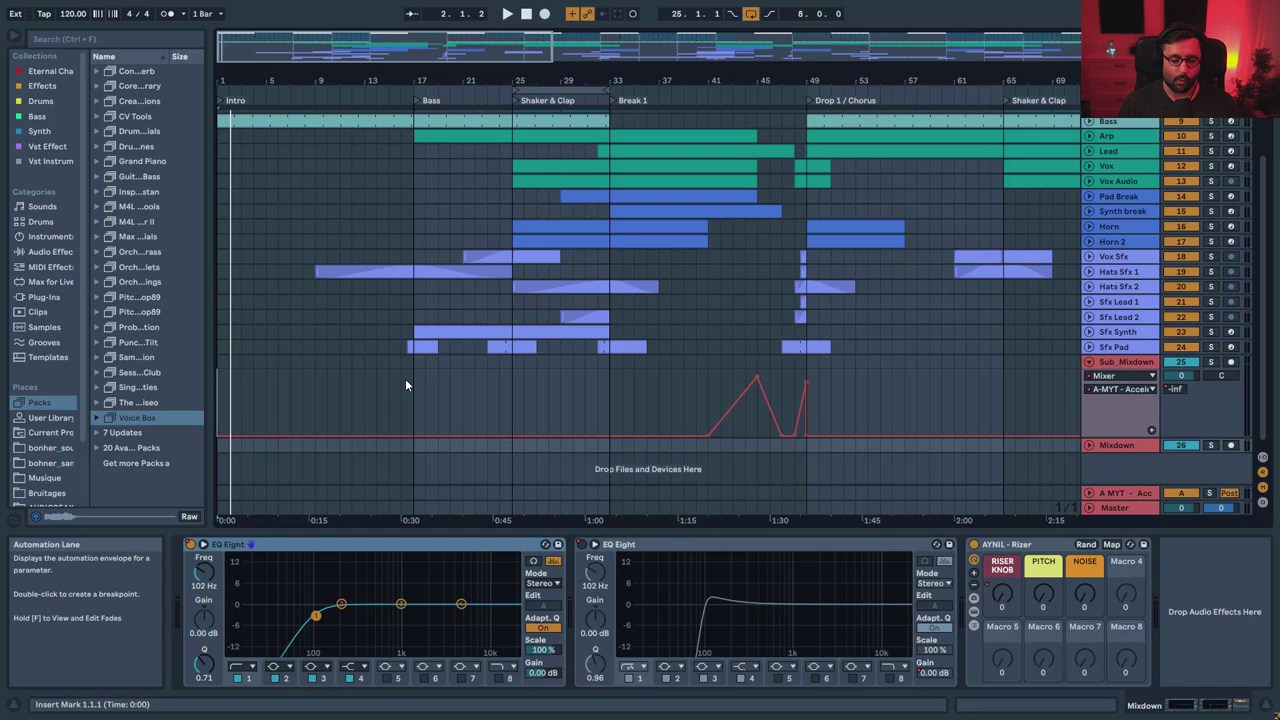
- Play the section from bar 30 to check the second EQ Eight on the Mixdown track
left_click(678, 546)
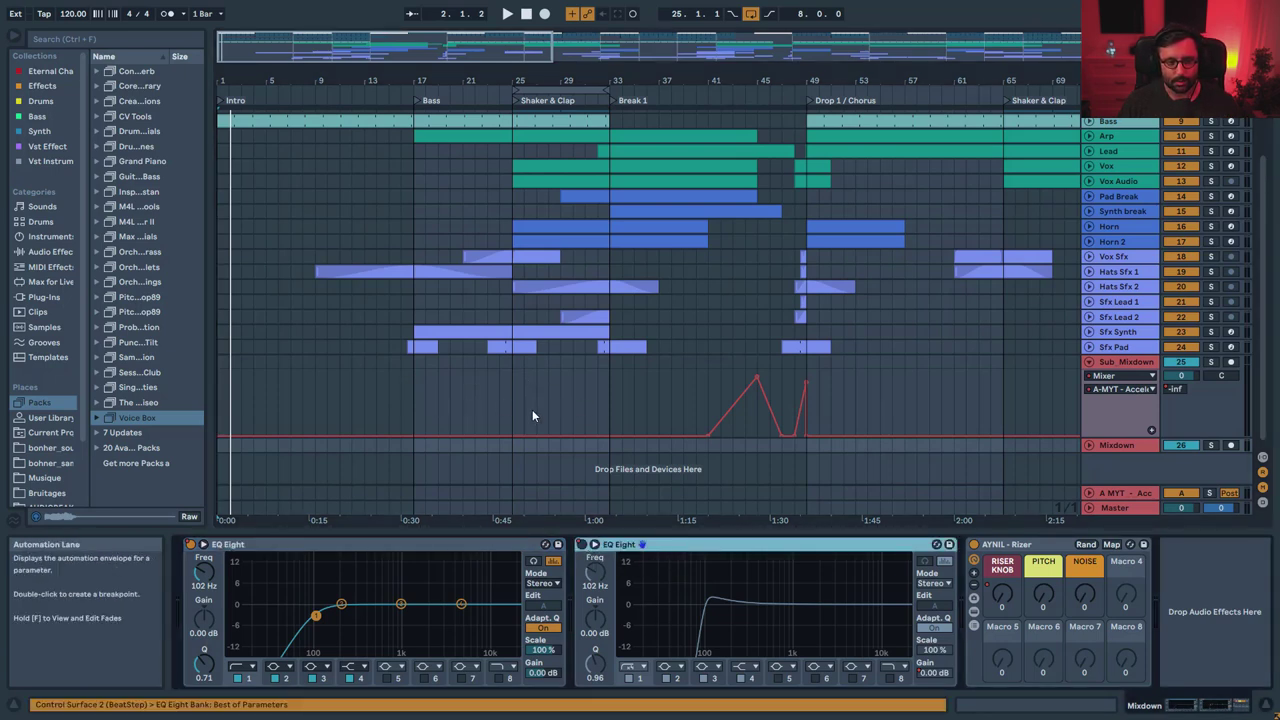
left_click(574, 405)
key("space")
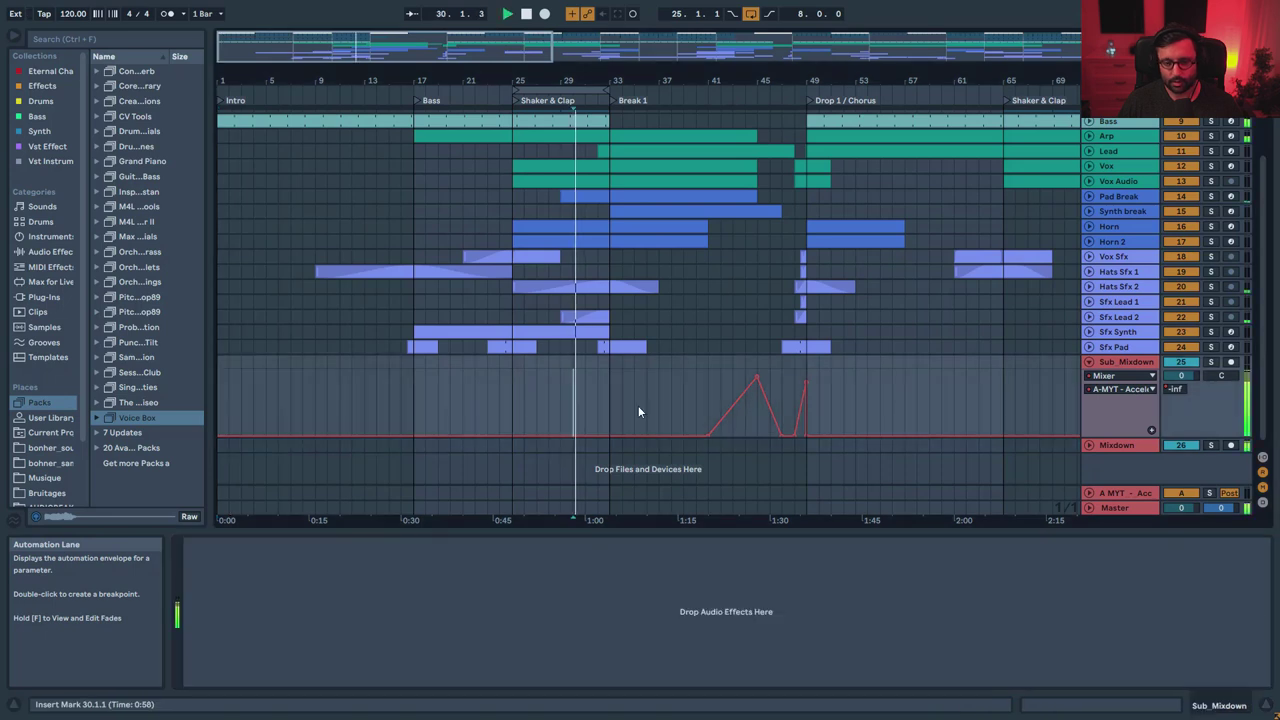
left_click(1125, 361)
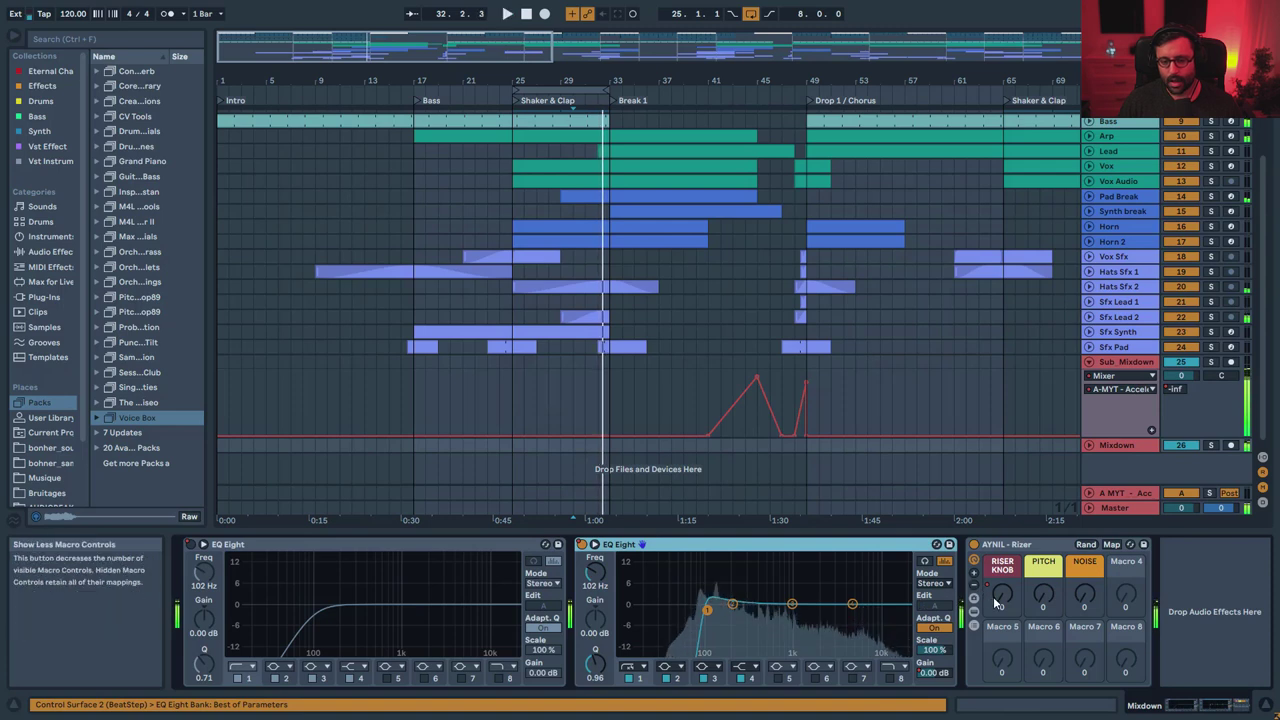
left_click(1004, 480)
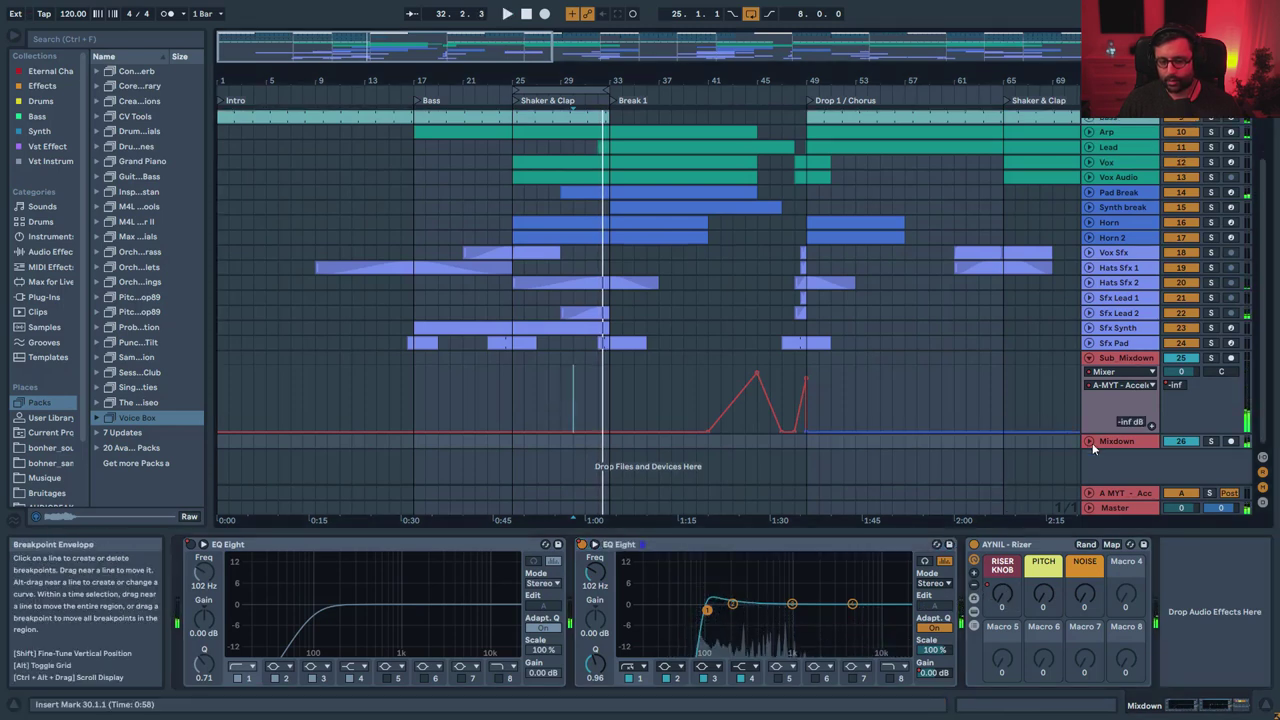
- Unfold the Mixdown track's RISER KNOB automation and audition its rise in Break 2 from bar 116
left_click(1088, 443)
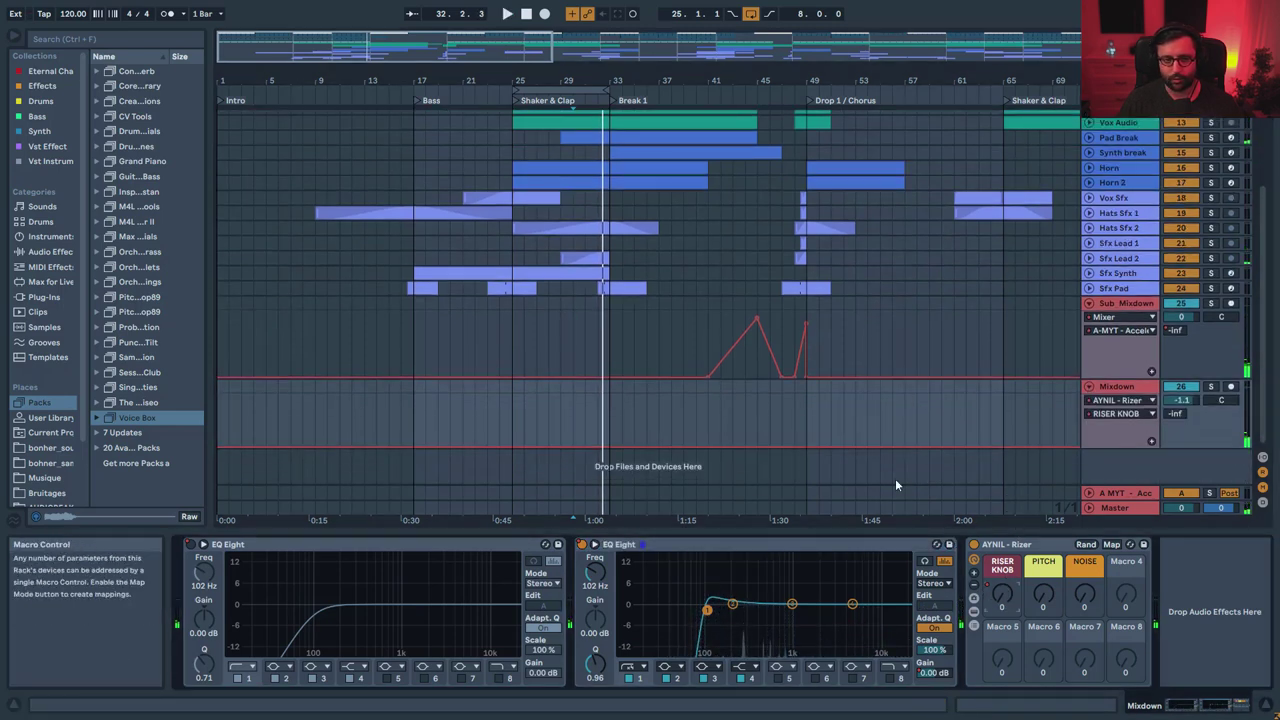
left_click_drag(482, 58, 728, 79)
left_click(644, 412)
key("space")
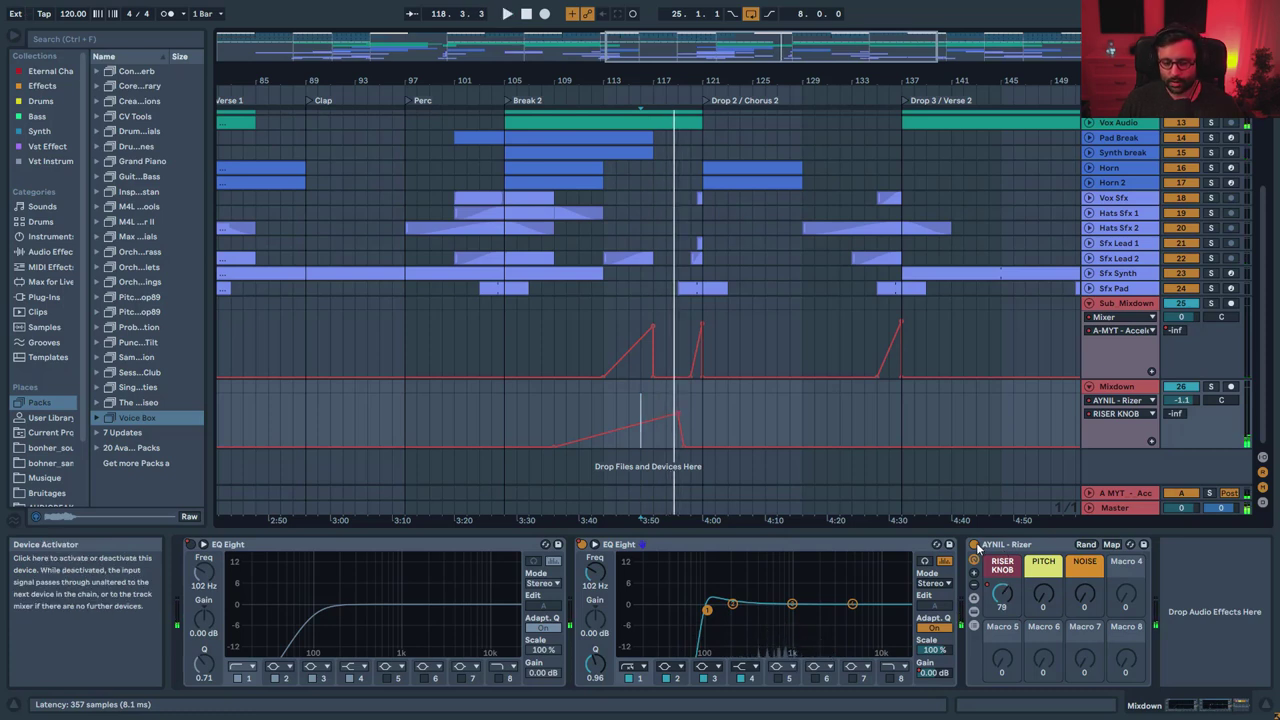
- Fold the Mixdown and Sub_Mixdown automation lanes and show the whole arrangement
left_click(1090, 387)
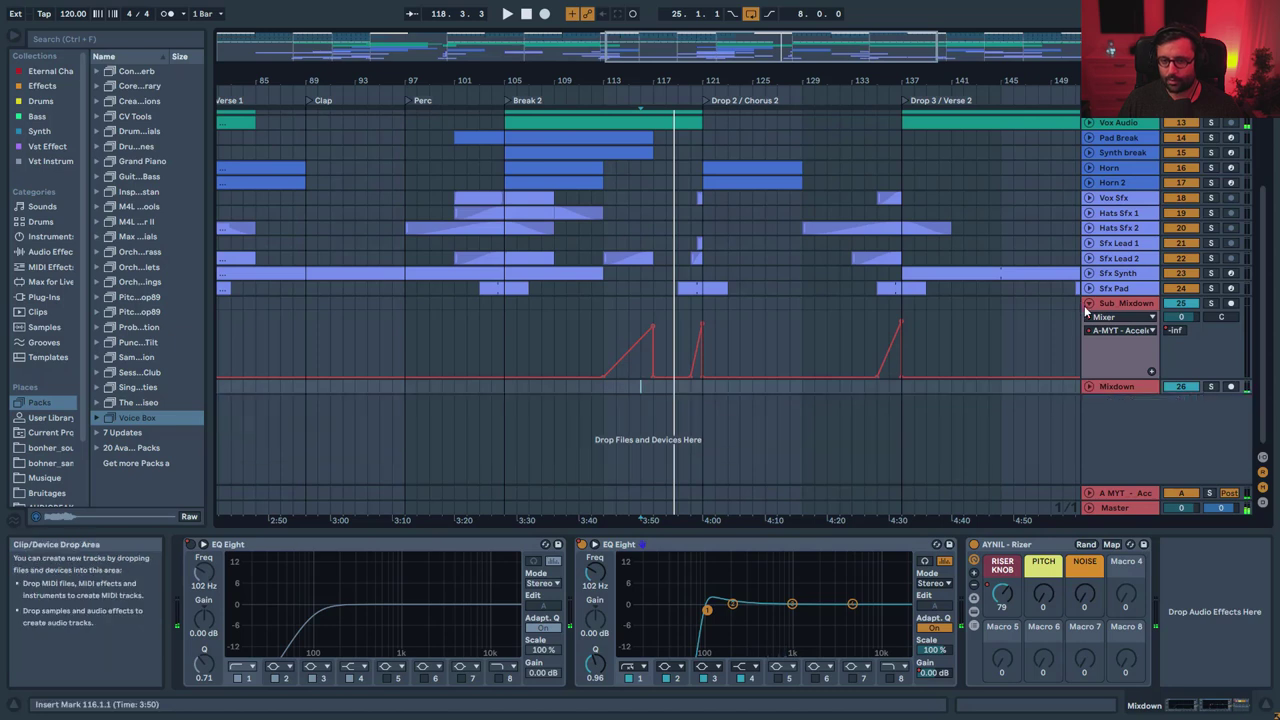
left_click(1089, 303)
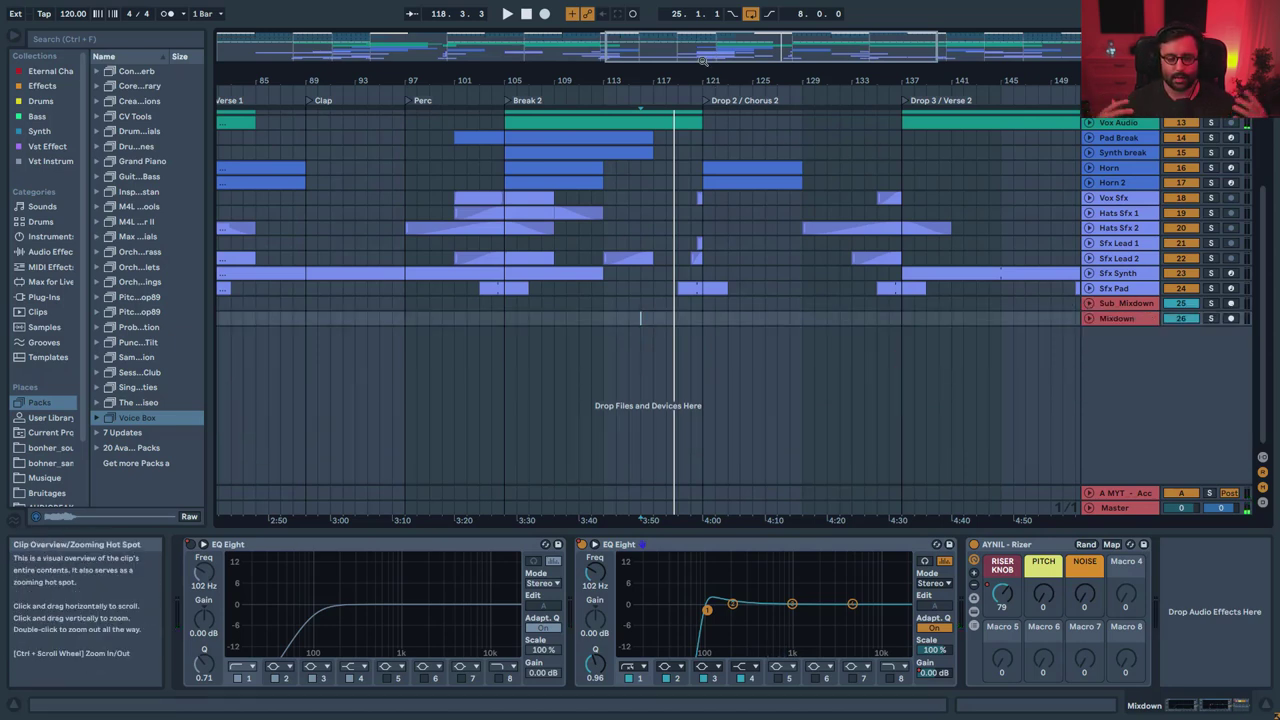
double_click(703, 61)
- Examine the Accelerator Reverb return and the mastering chain rack on the Master track, and hide the mastering rack's devices
left_click(1120, 495)
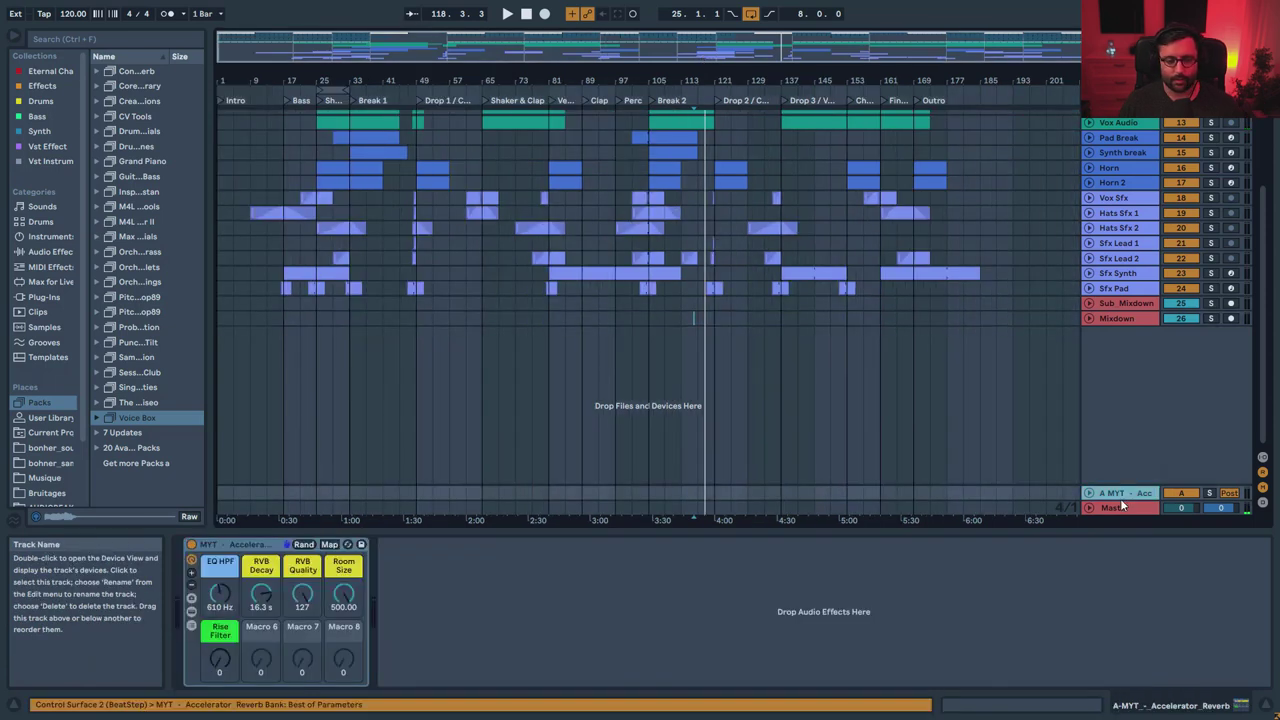
left_click(1121, 507)
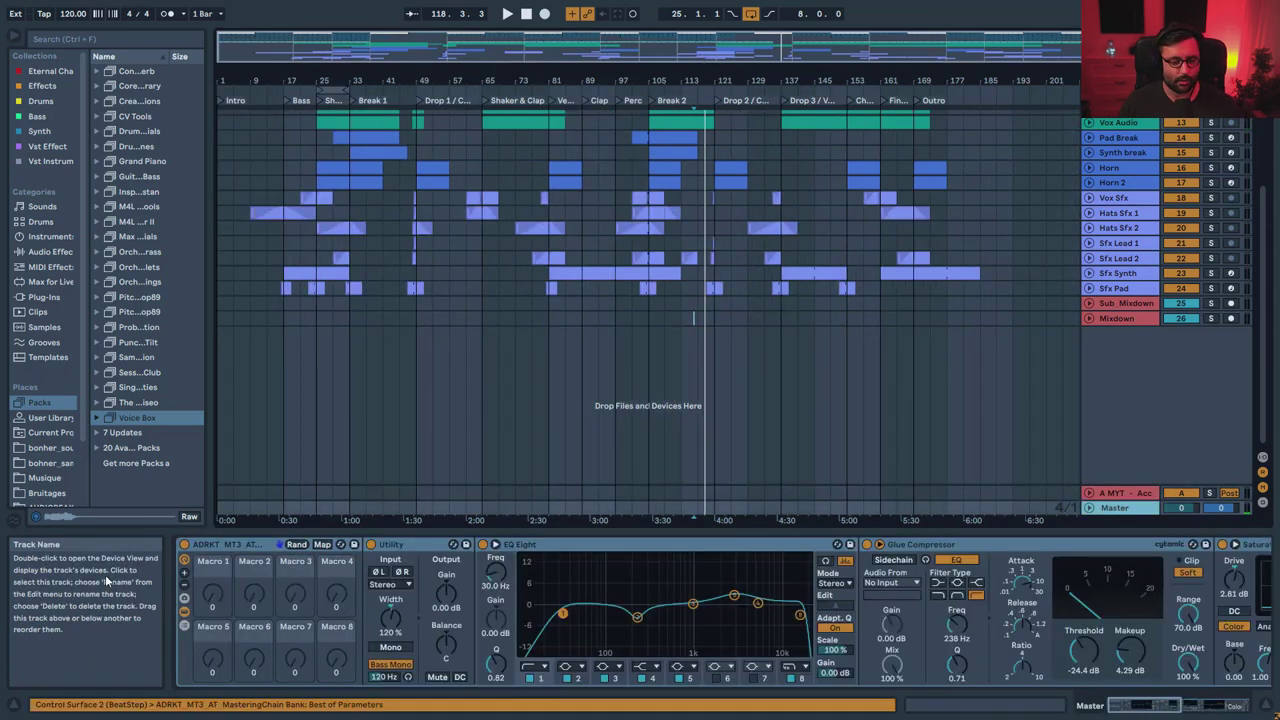
left_click(184, 612)
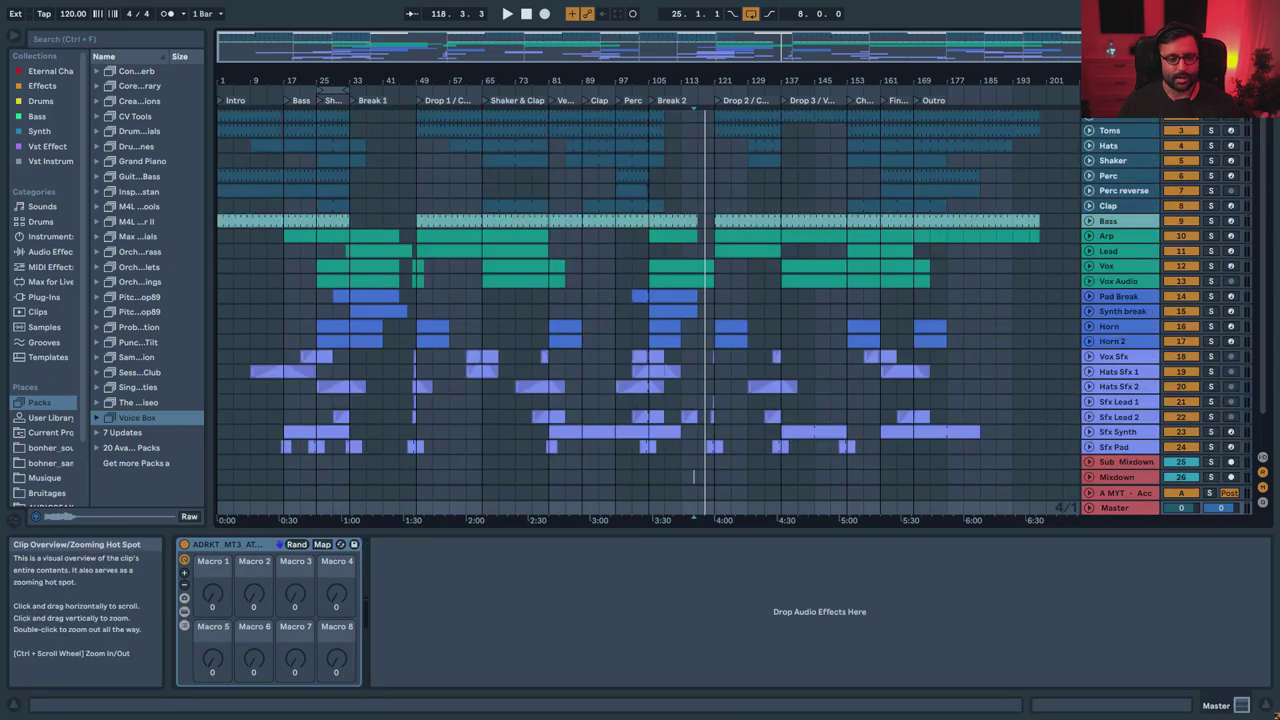